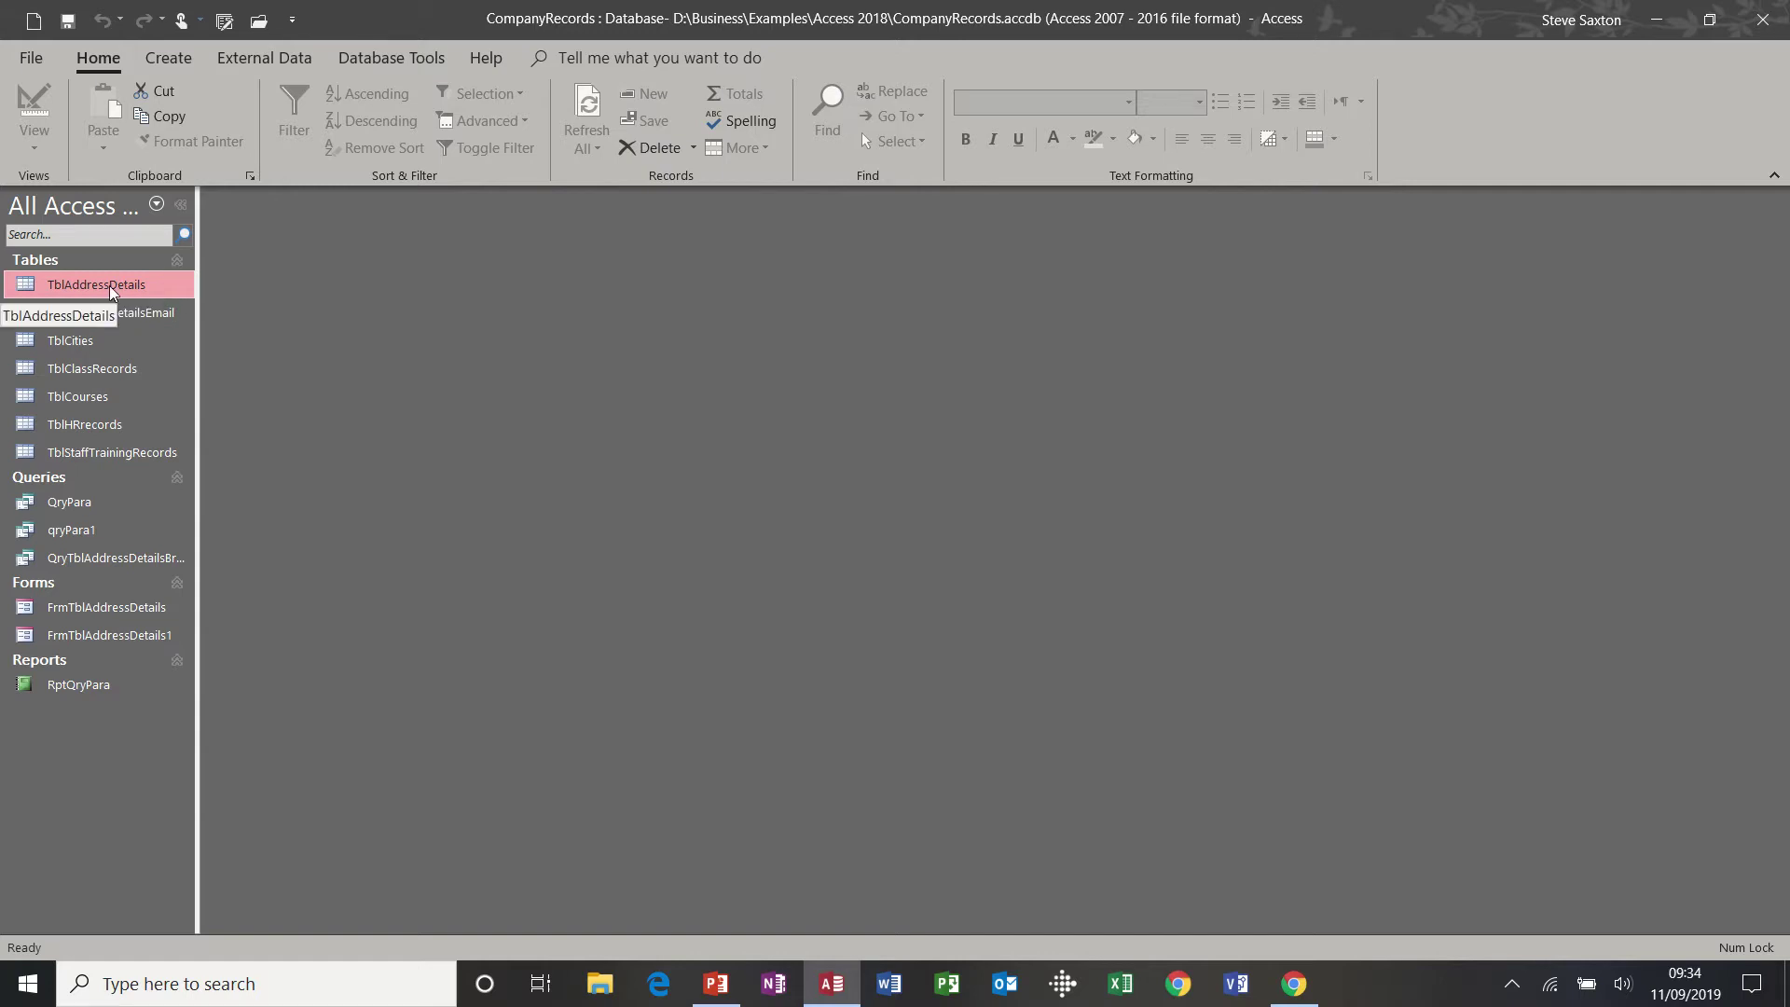
Step: Look over the TblAddressDetails records, then generate a quick report from the table
double_click(111, 292)
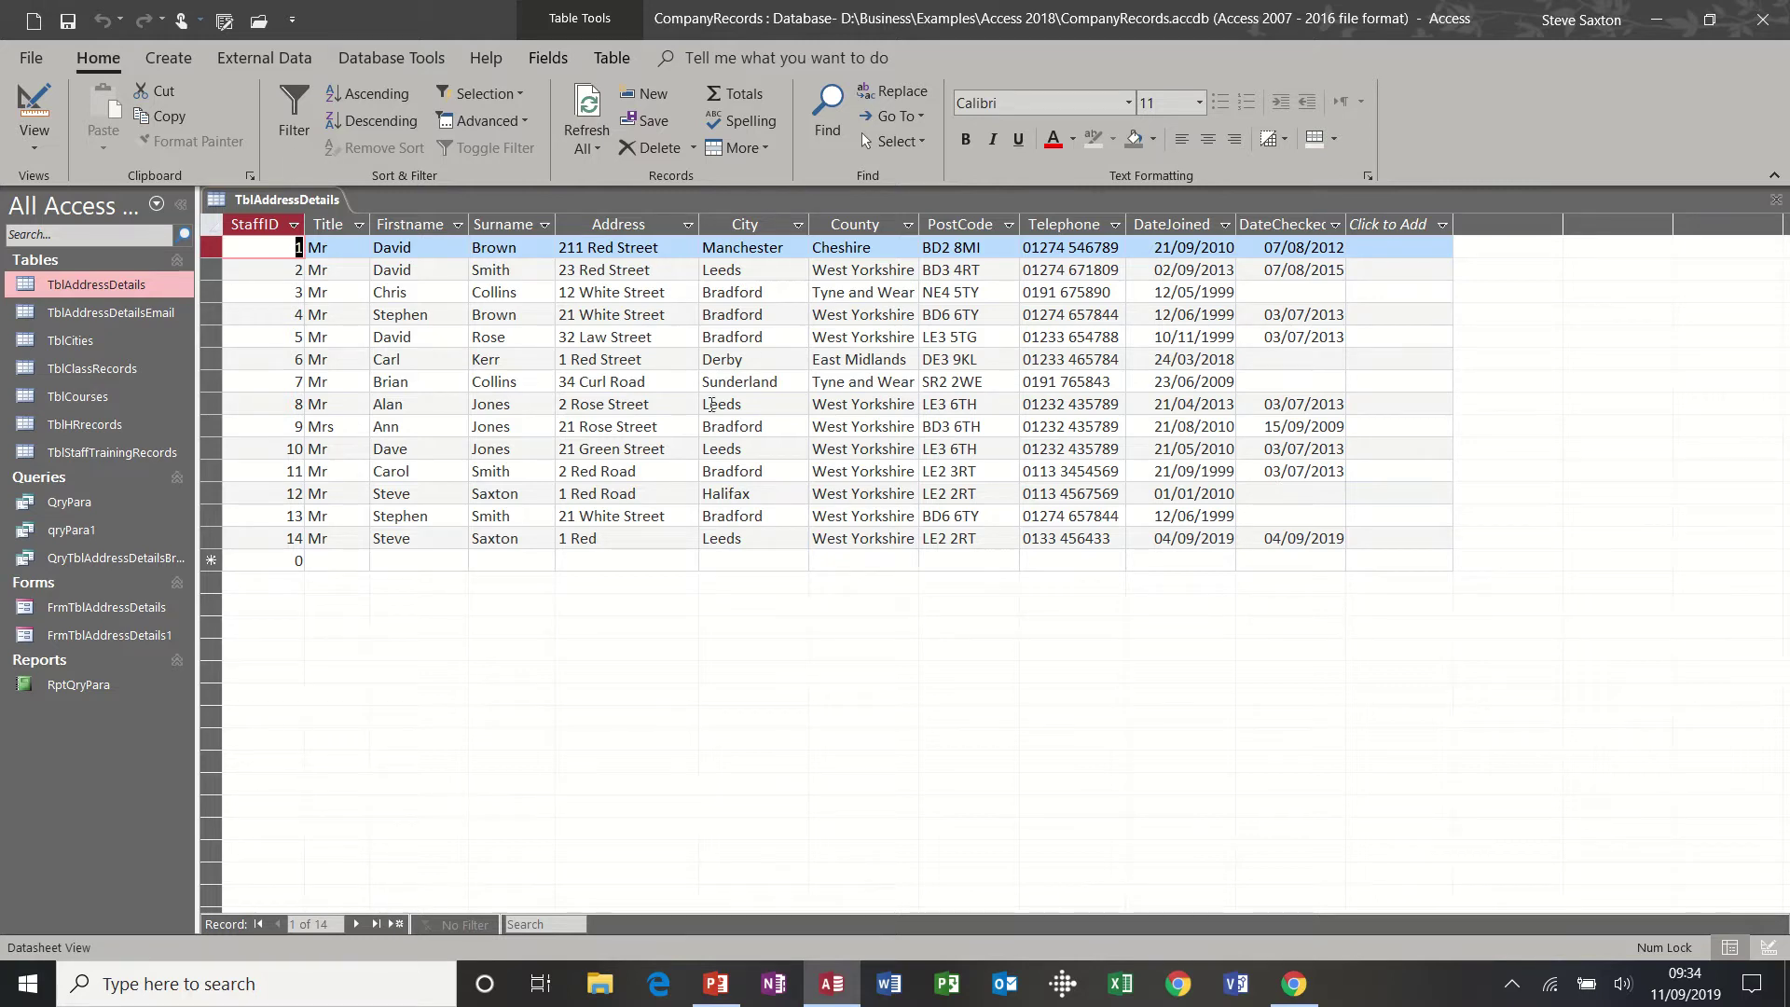
click(1776, 202)
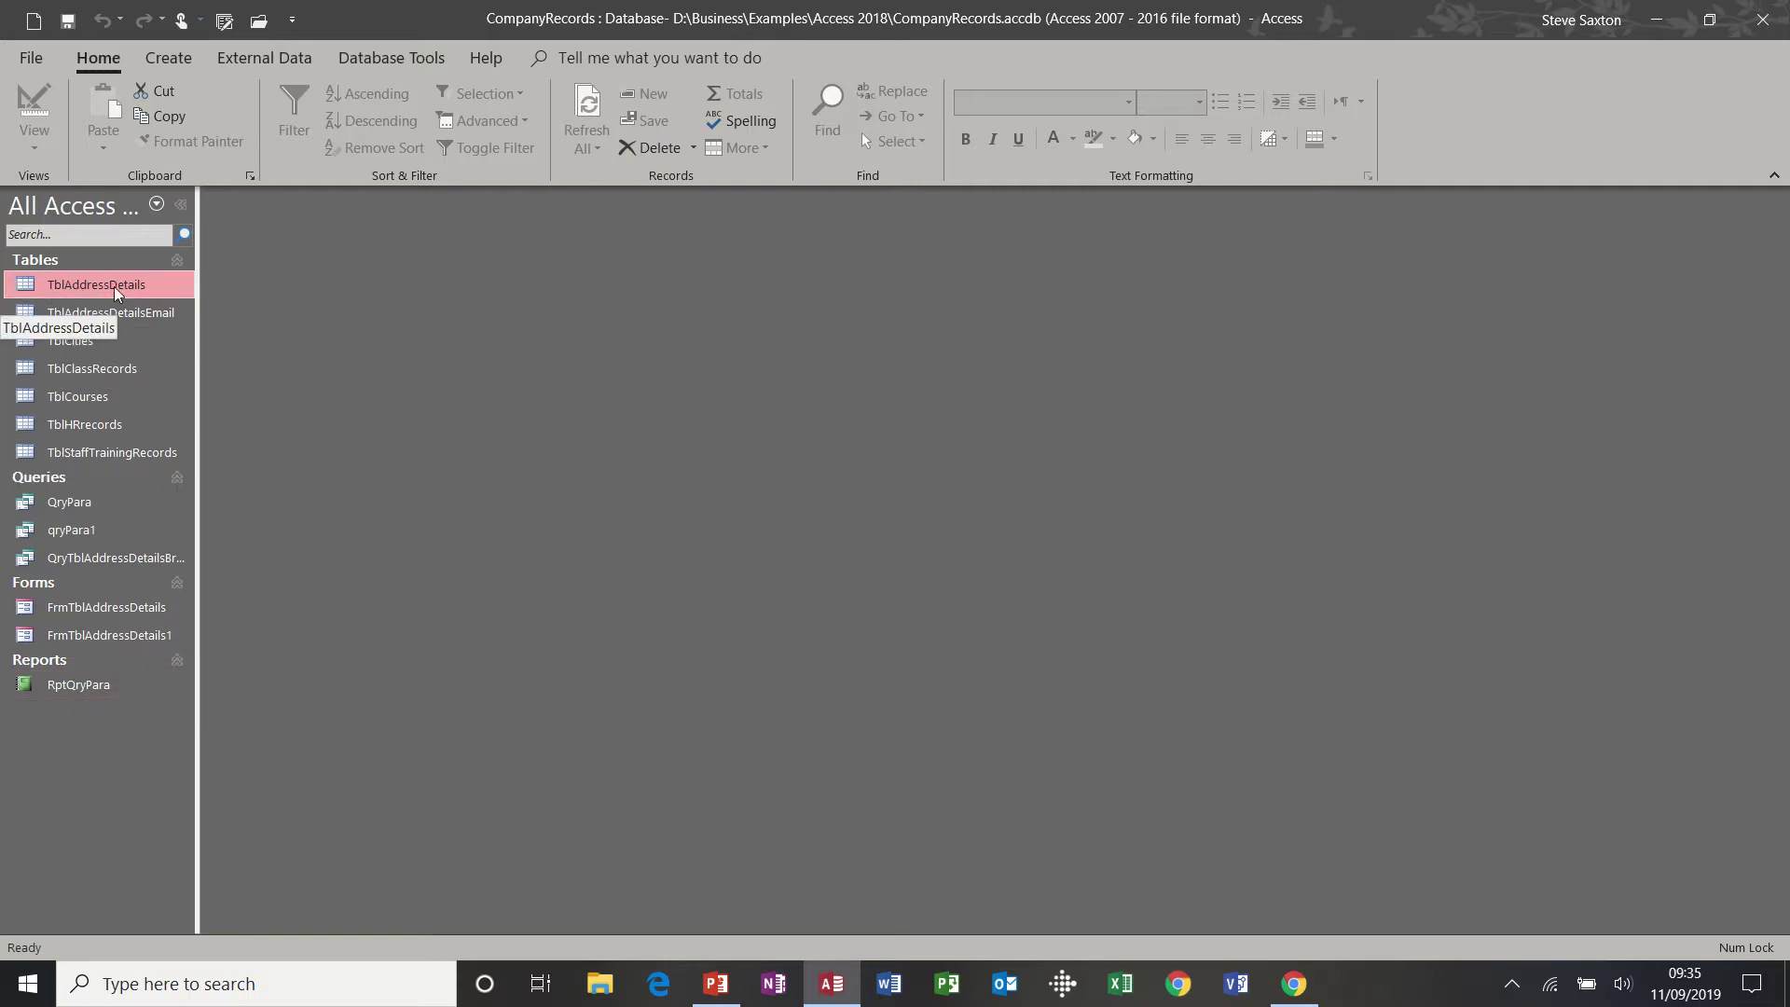
click(175, 59)
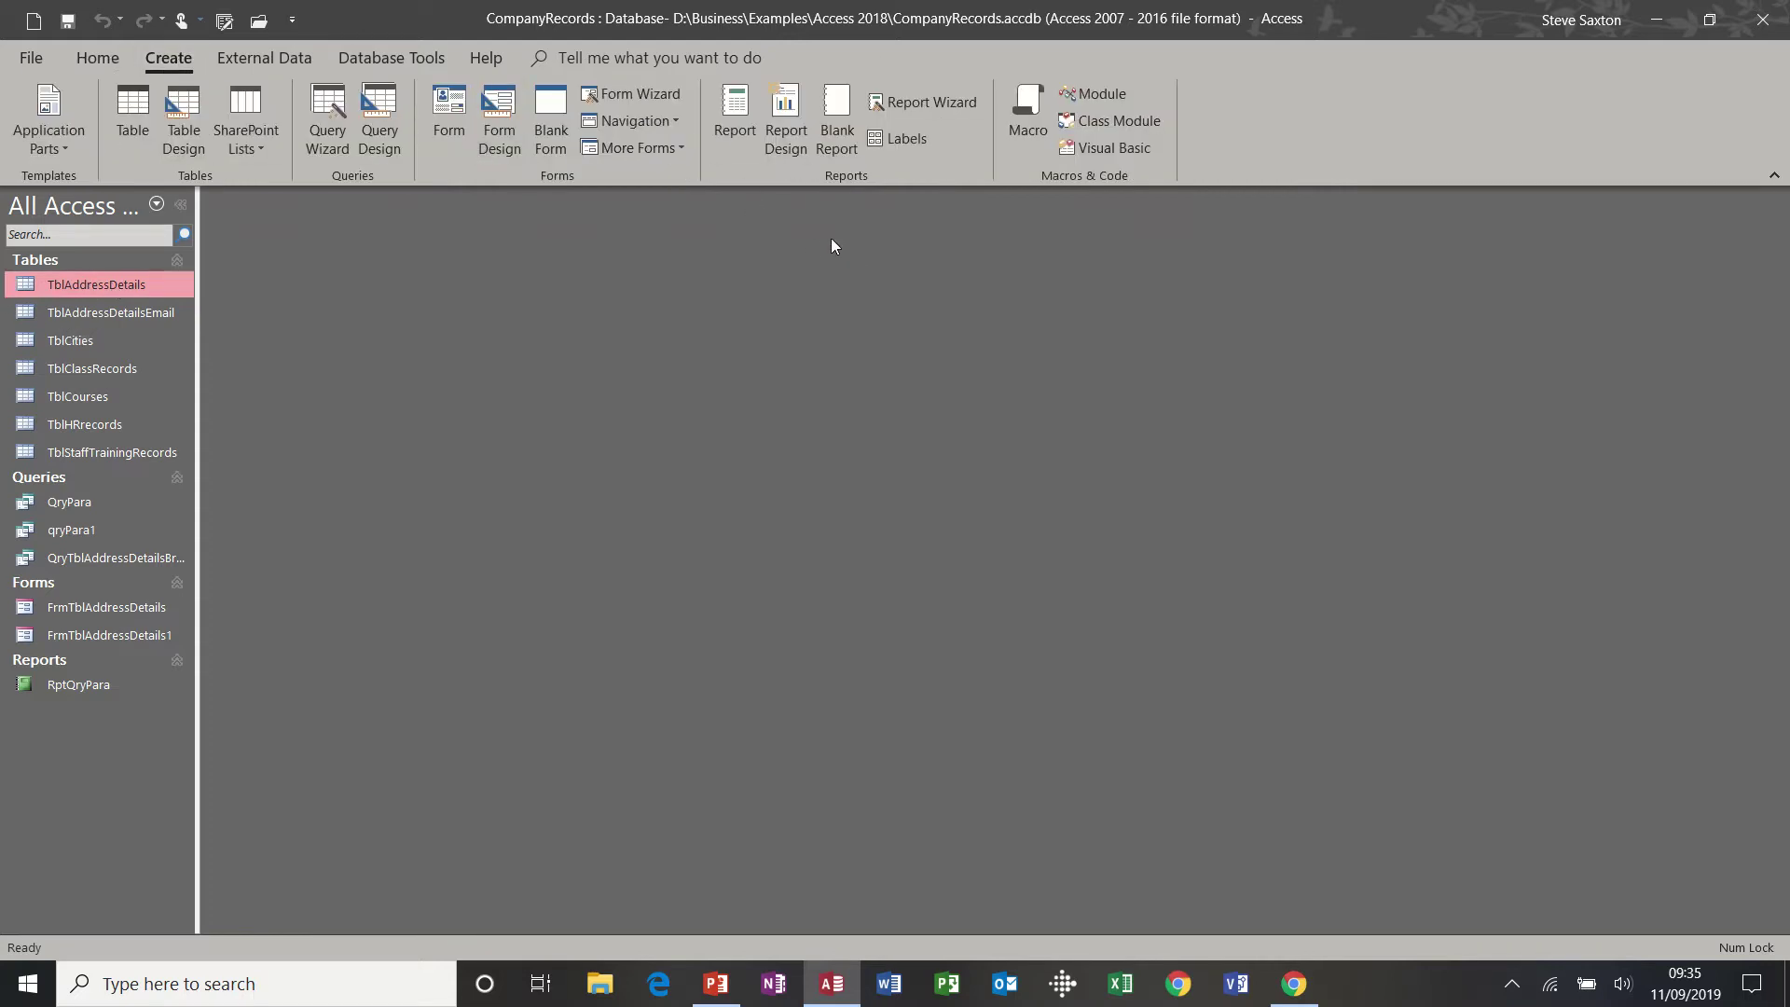
click(736, 110)
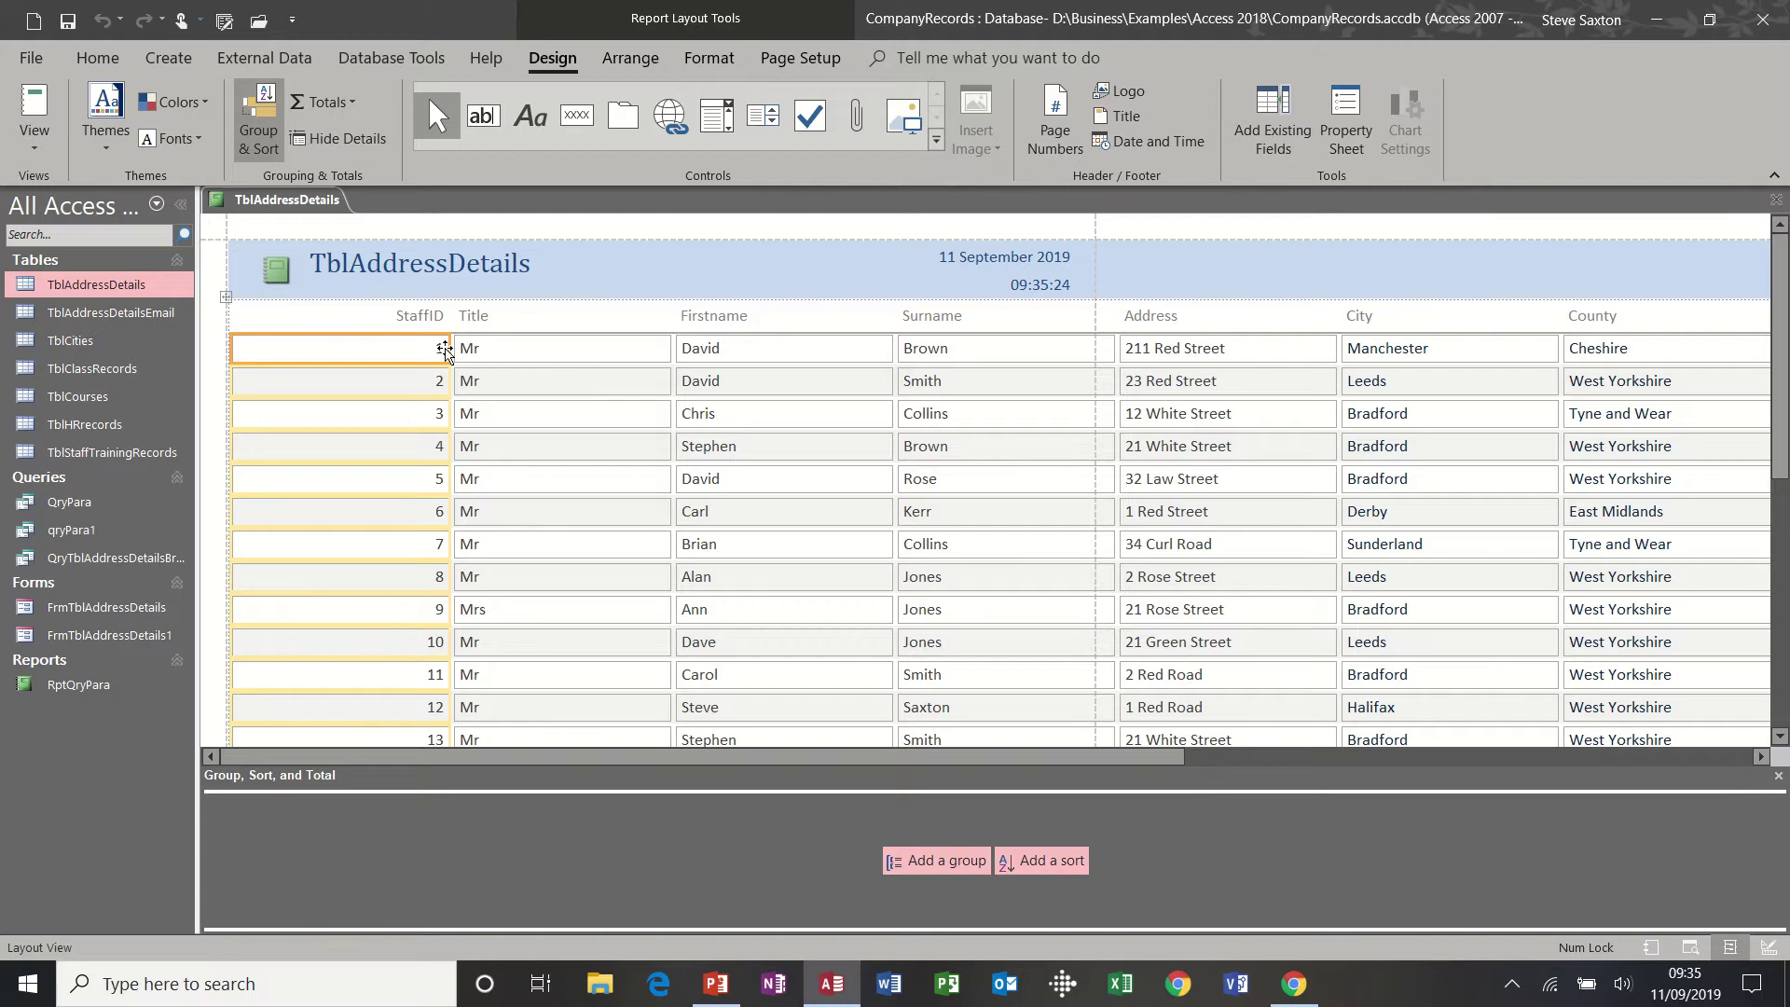
Step: Narrow the StaffID, Title, Firstname, Surname and City columns in Layout View
drag(445, 351, 312, 355)
click(528, 355)
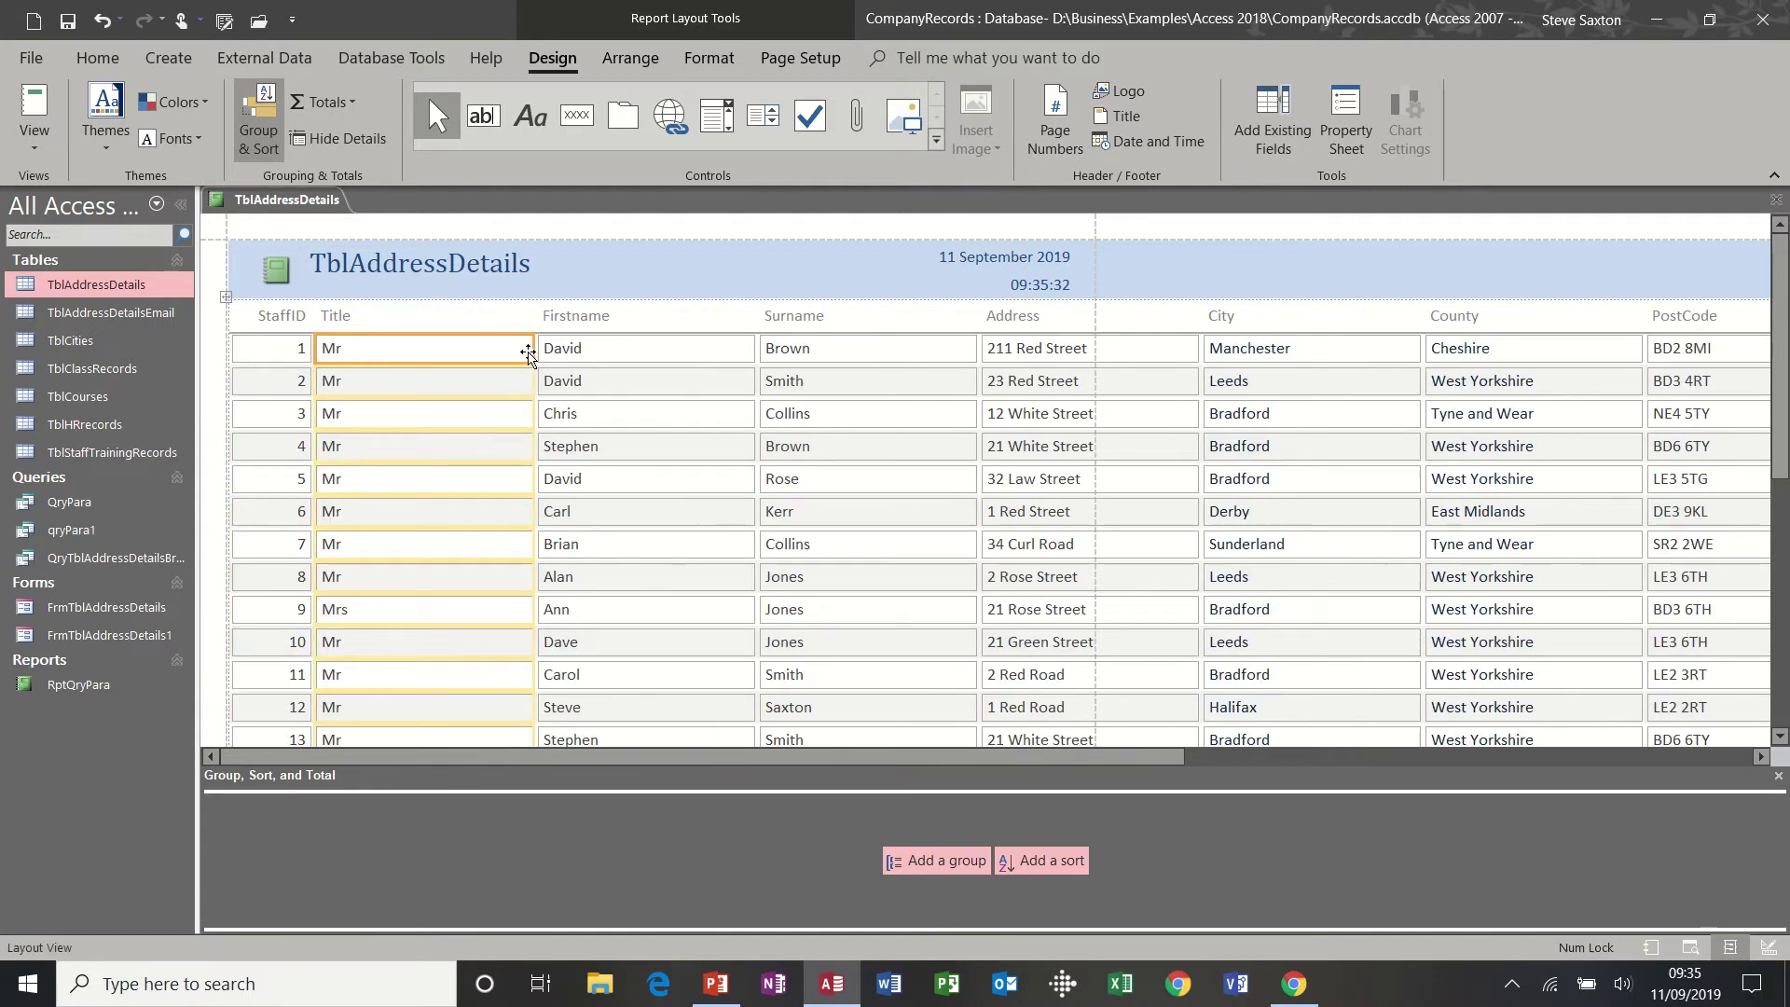
drag(528, 354, 391, 354)
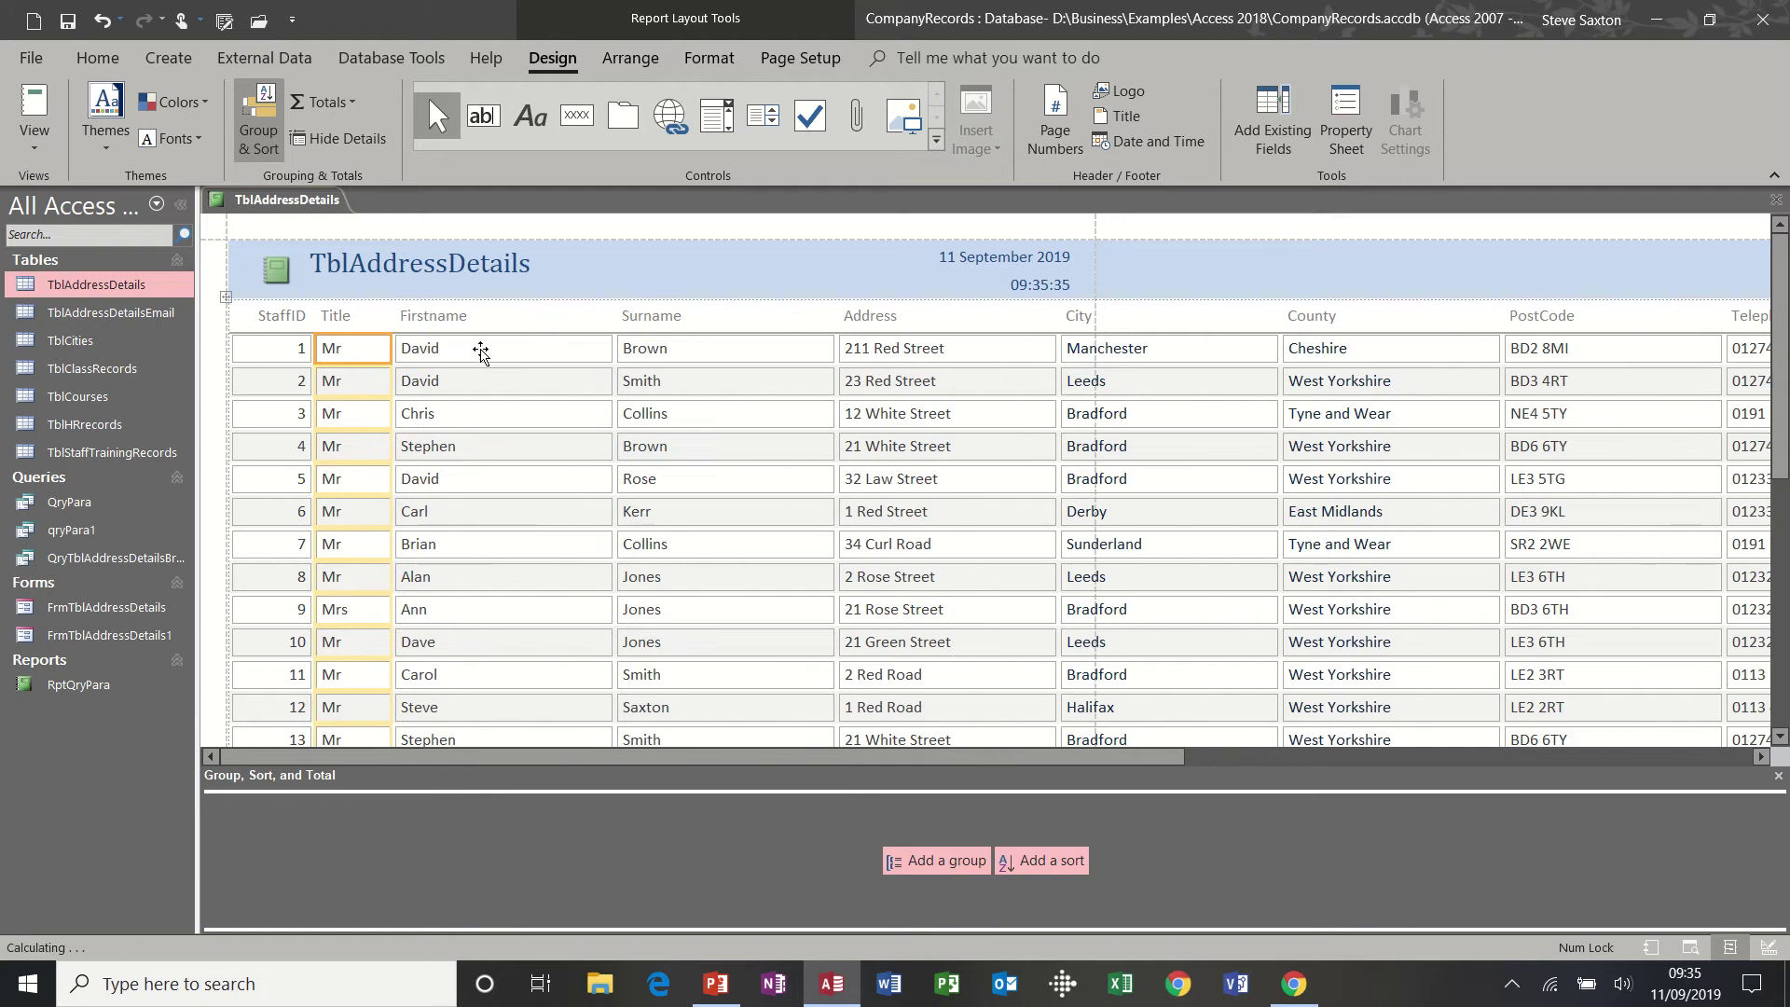
click(593, 352)
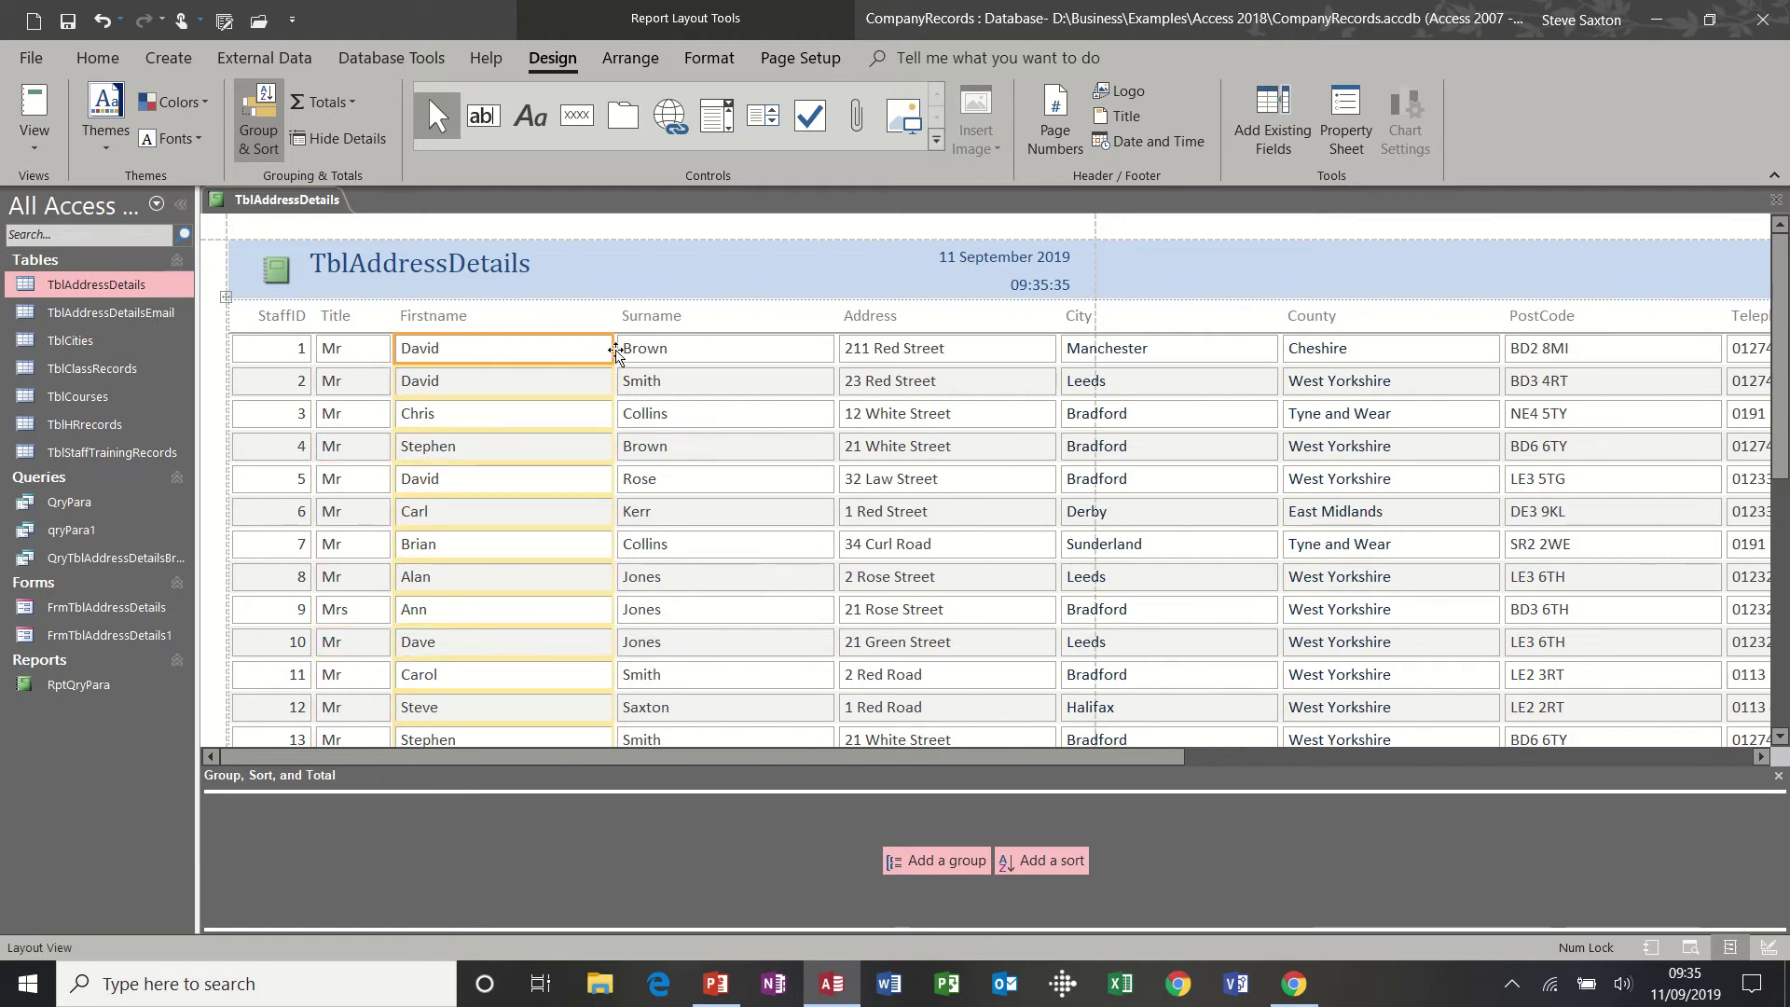
drag(615, 351, 506, 351)
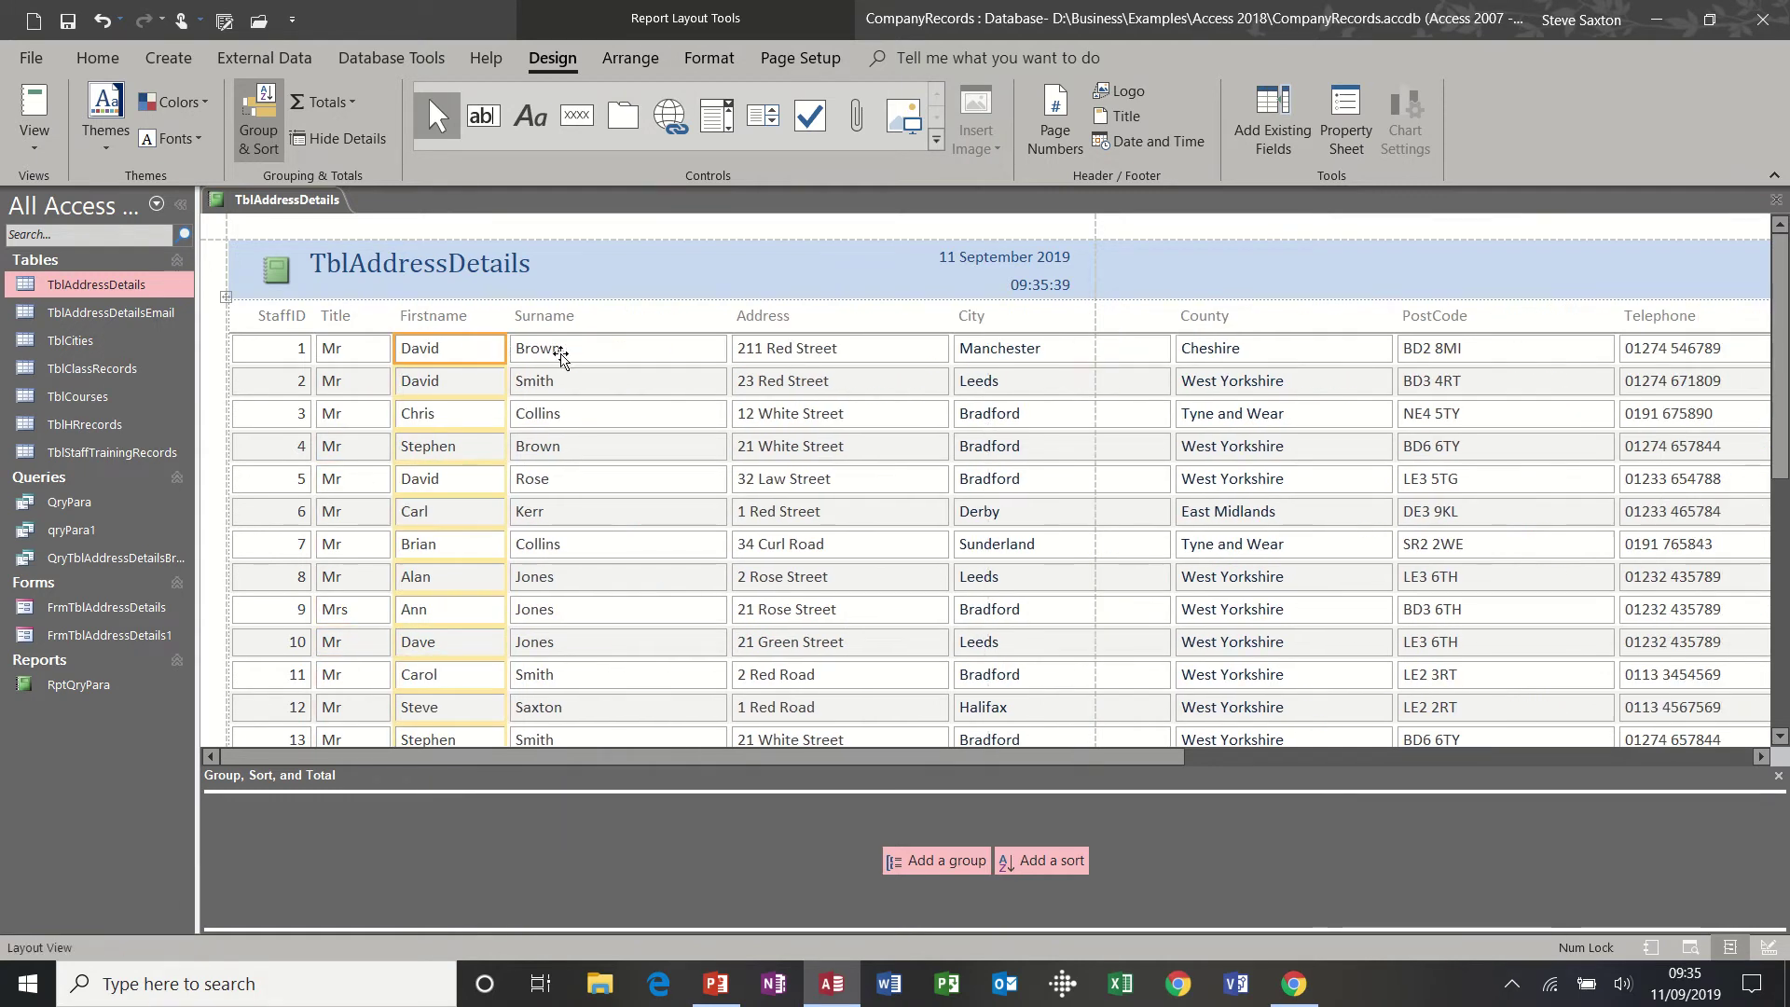
click(699, 348)
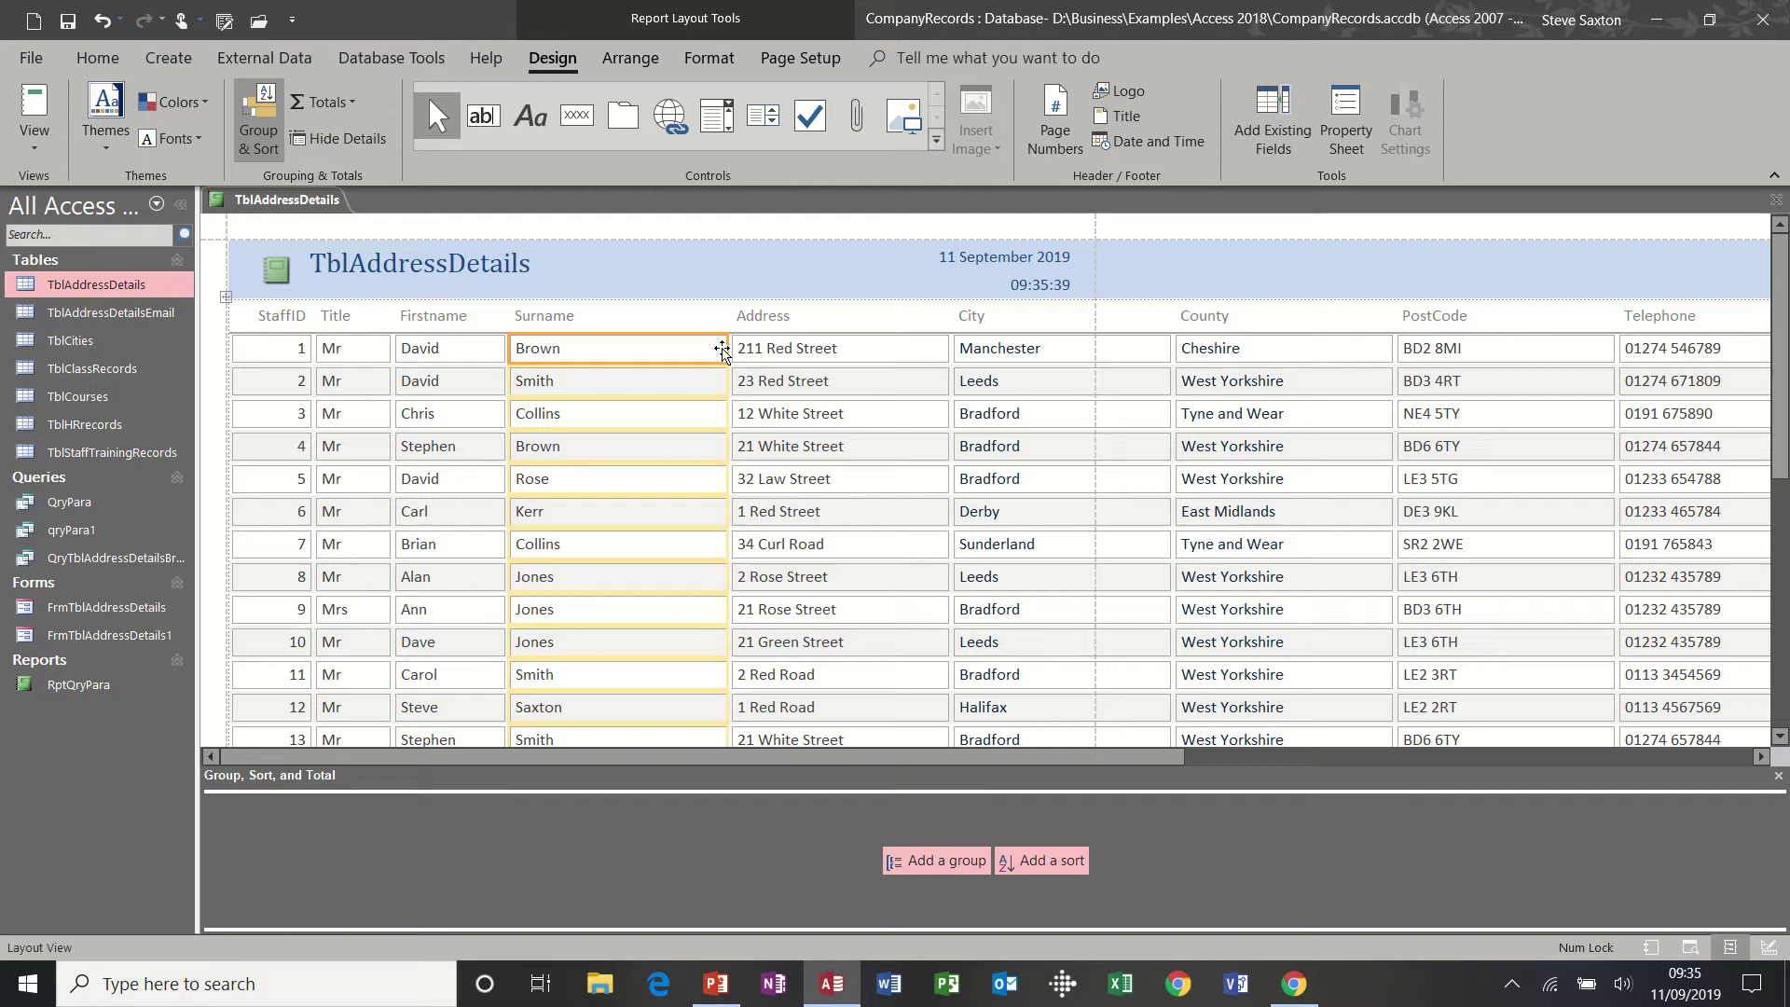
drag(723, 349, 616, 349)
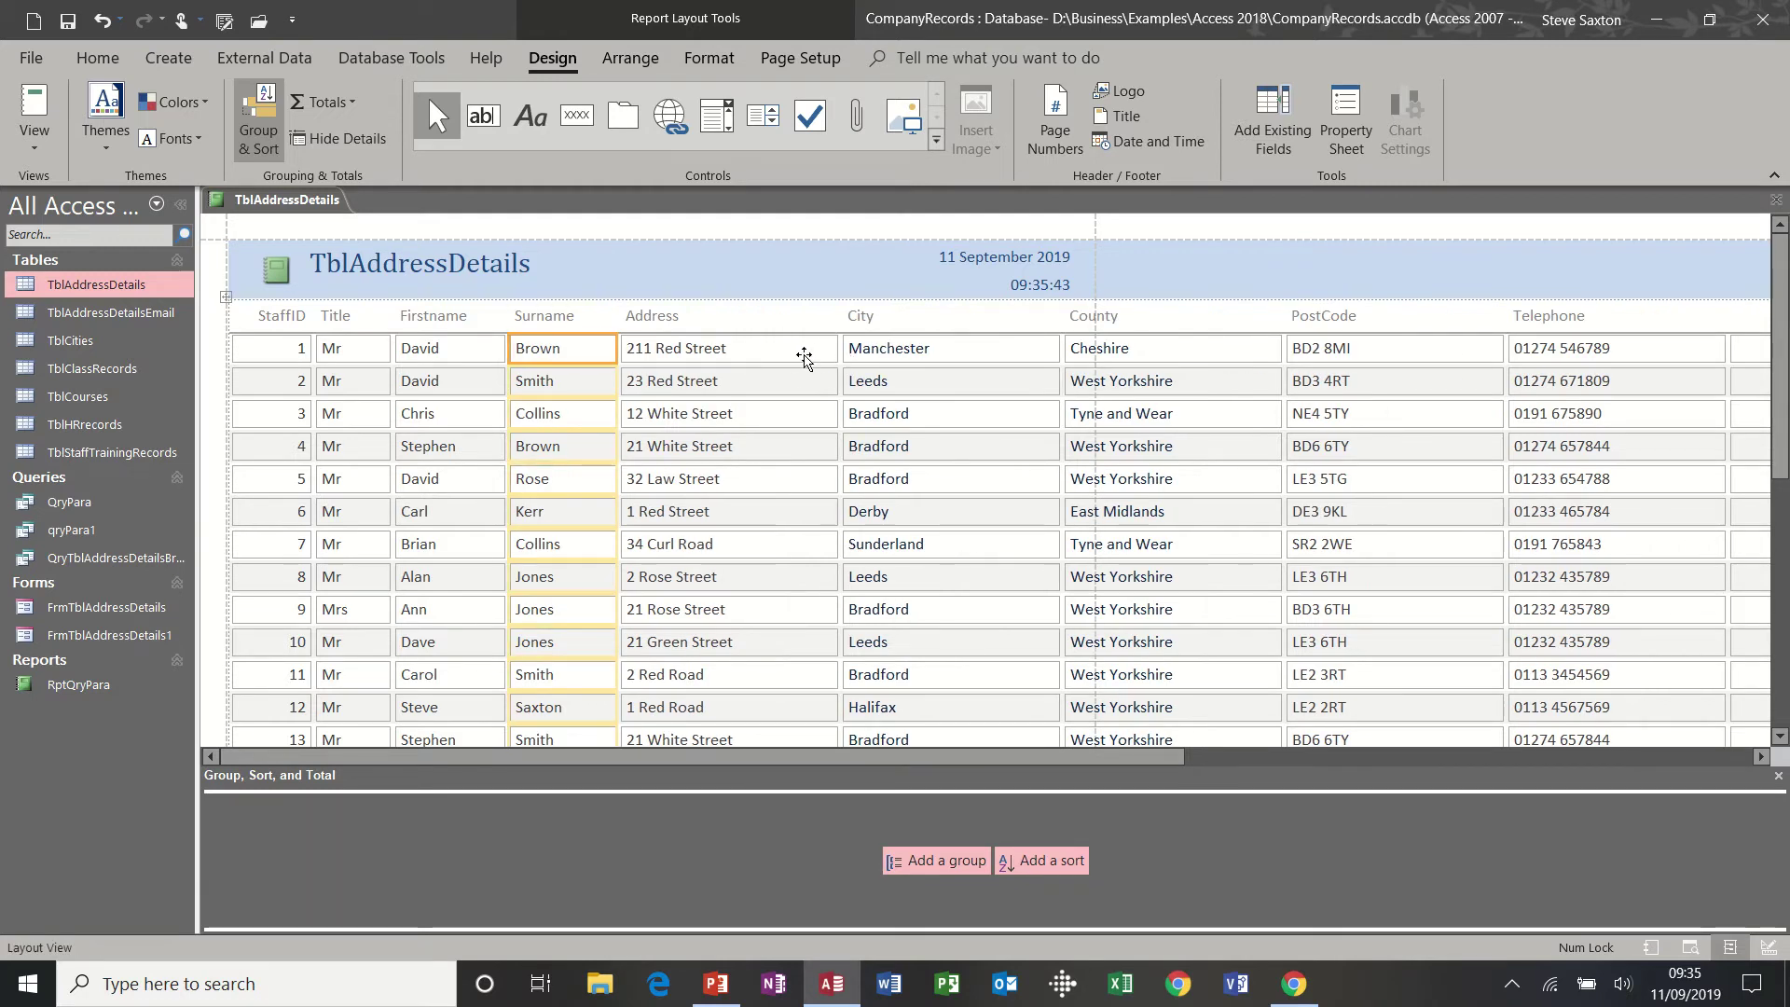
click(1054, 347)
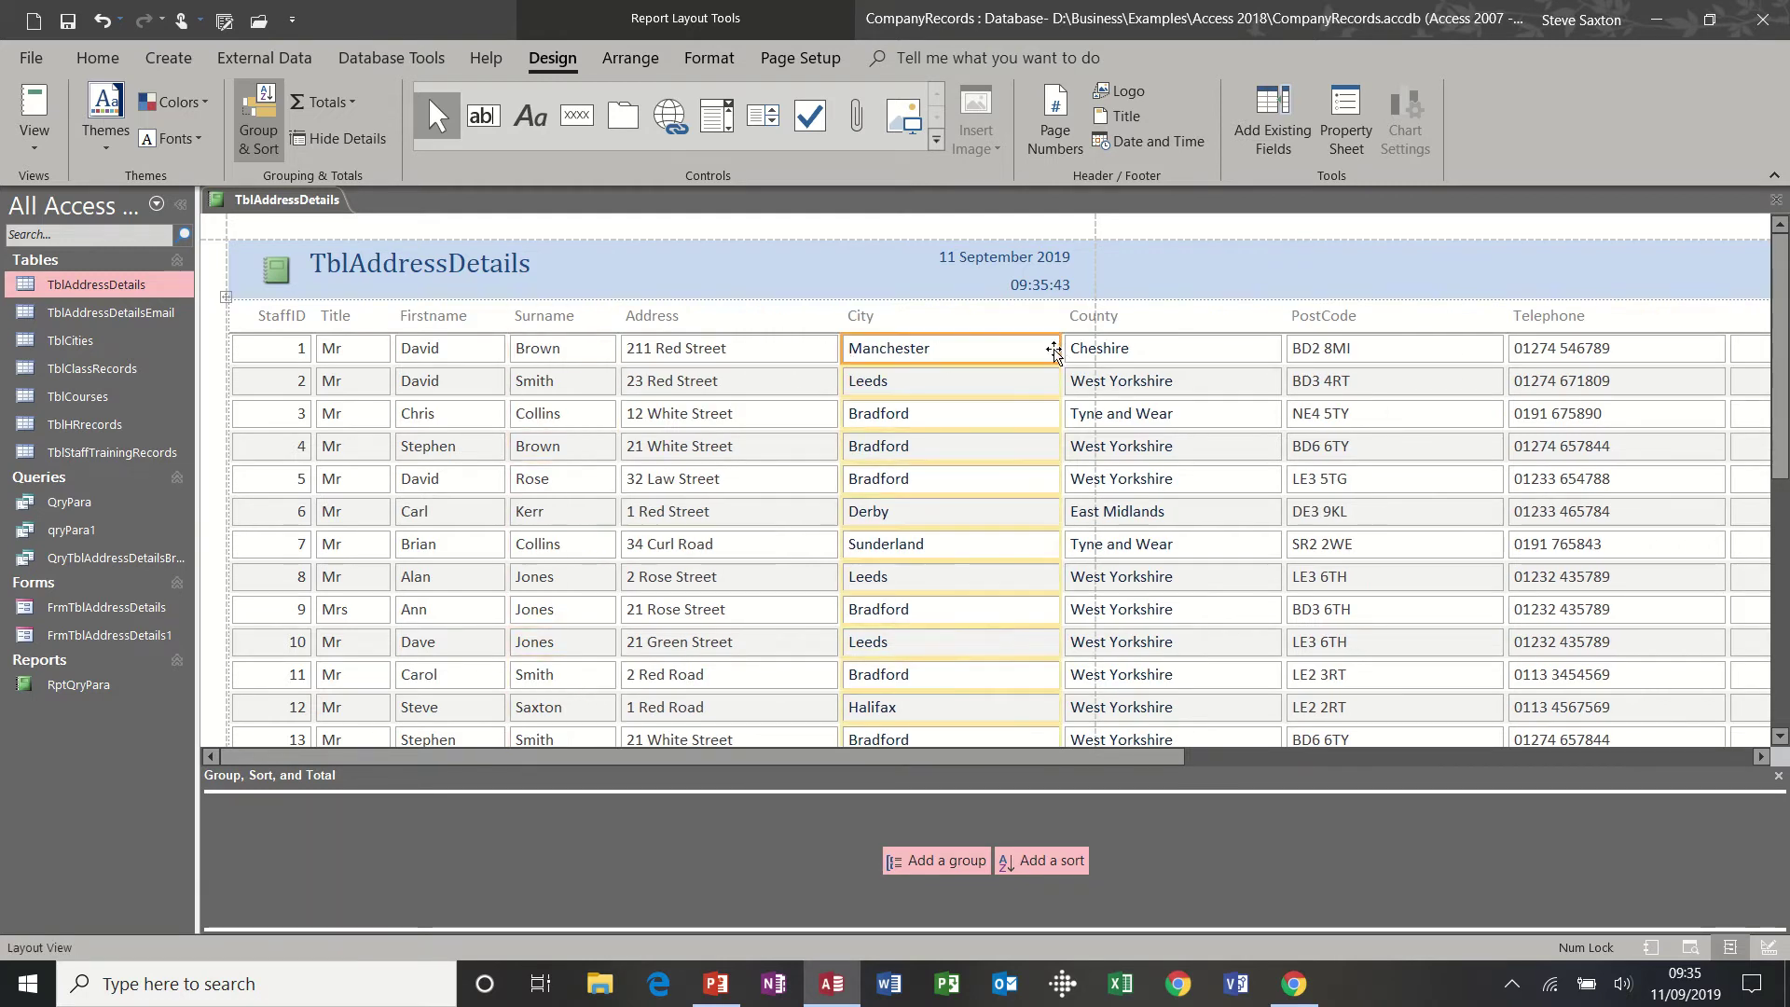
drag(1056, 348, 981, 348)
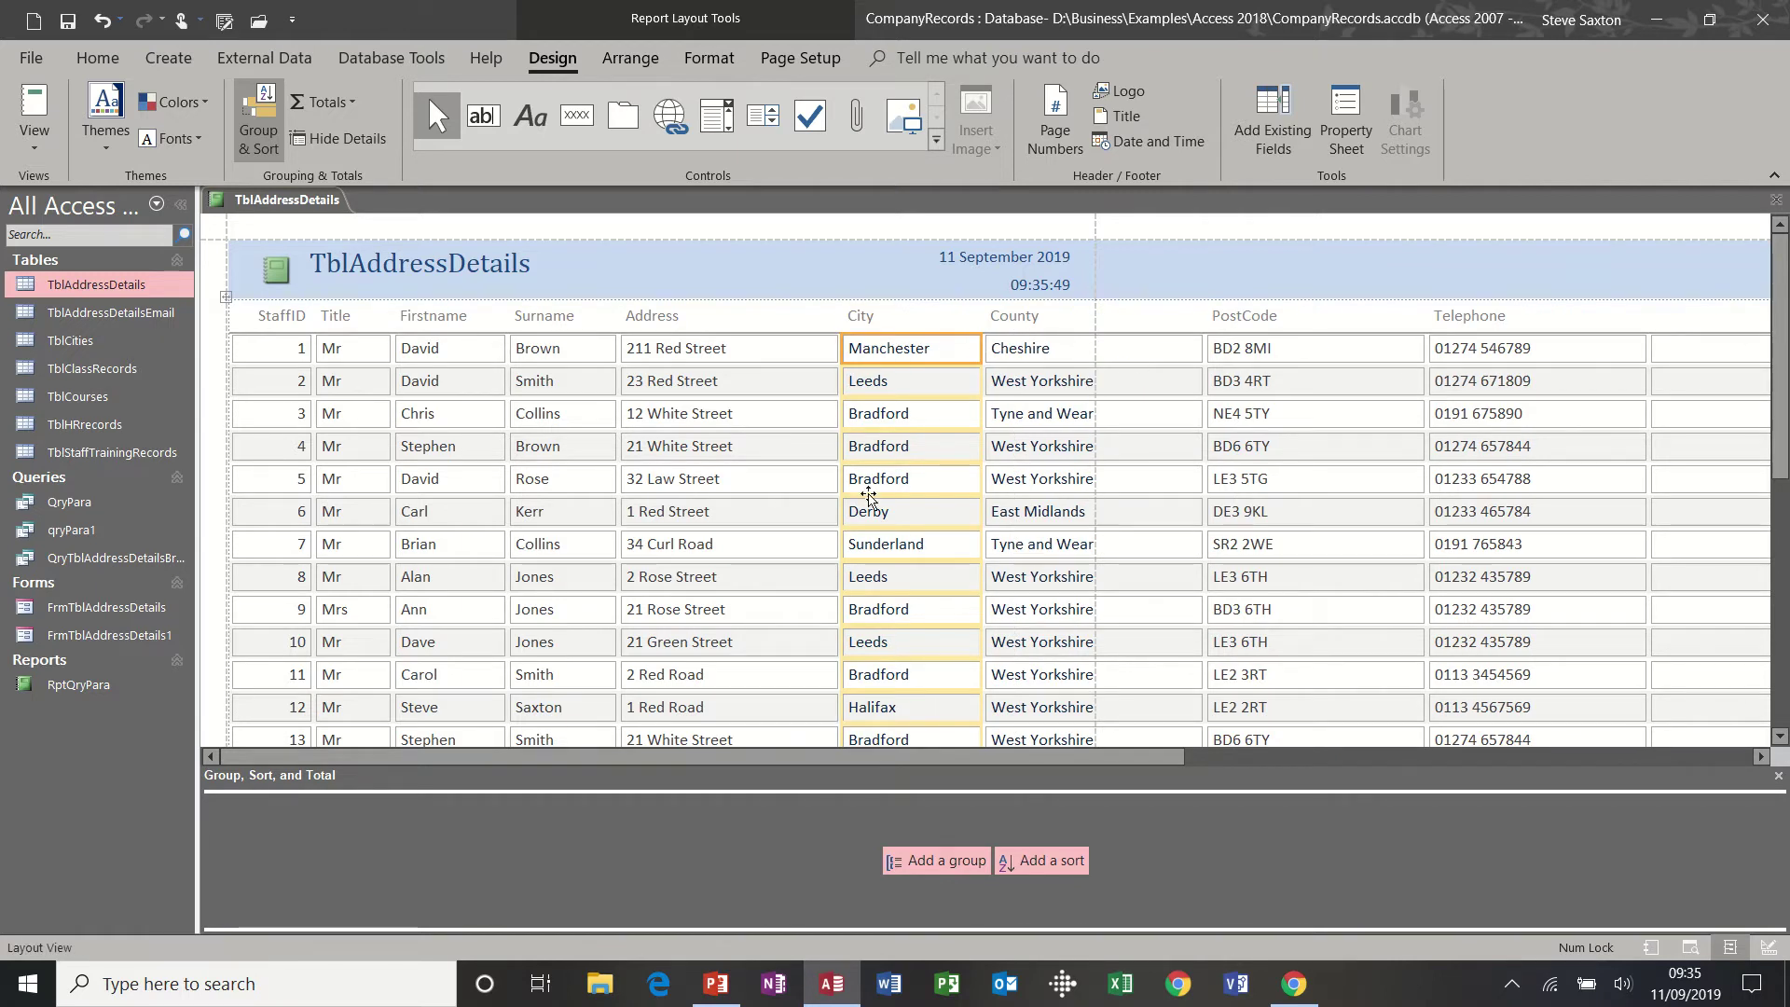
Step: Switch the quick report to Design View, then close it without saving changes
click(34, 135)
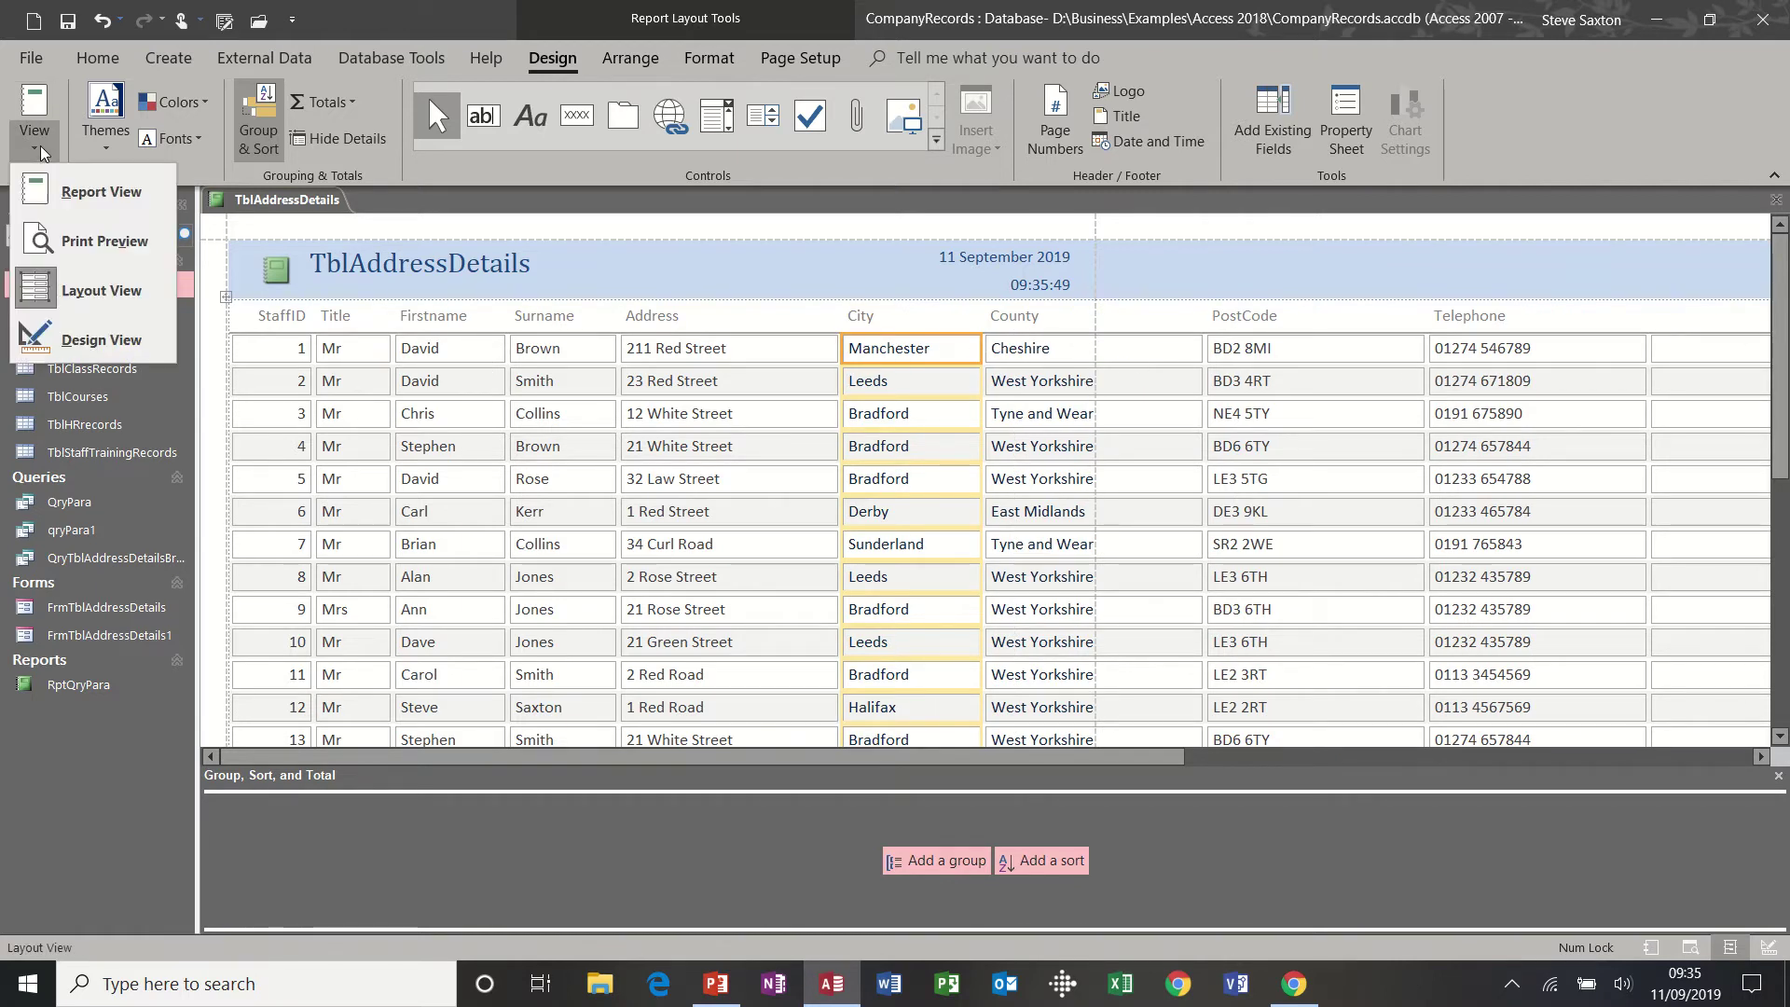
click(84, 339)
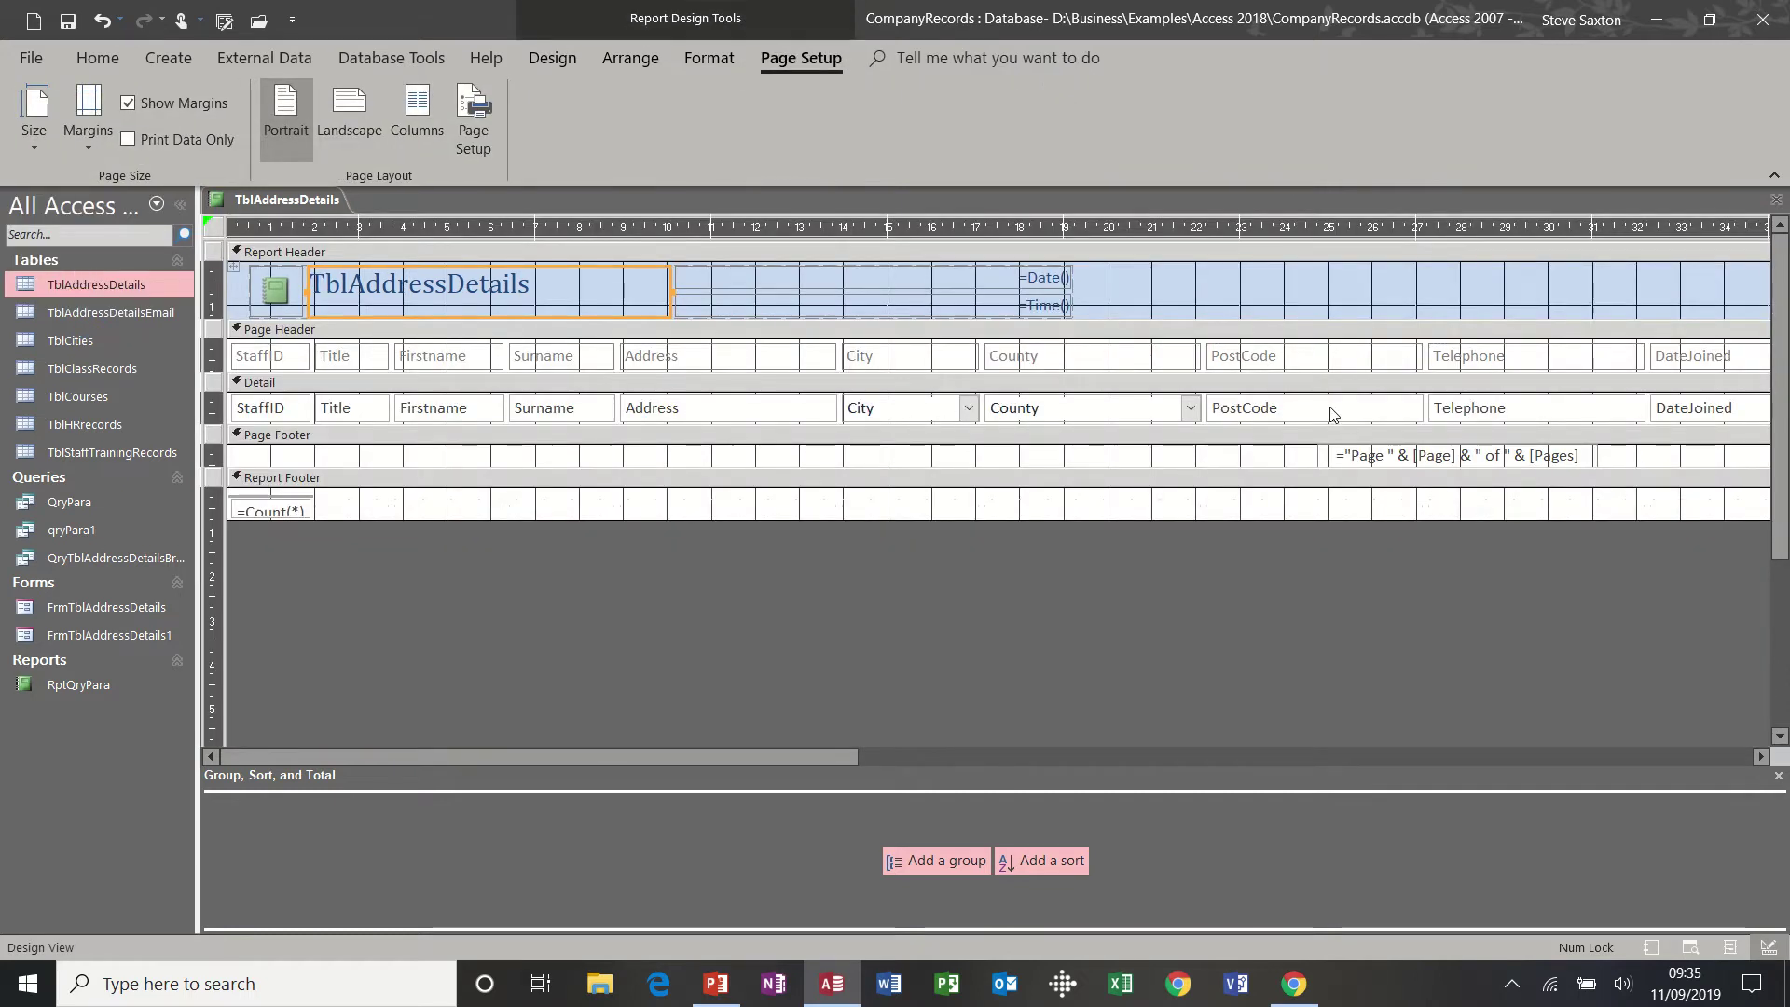
click(1538, 413)
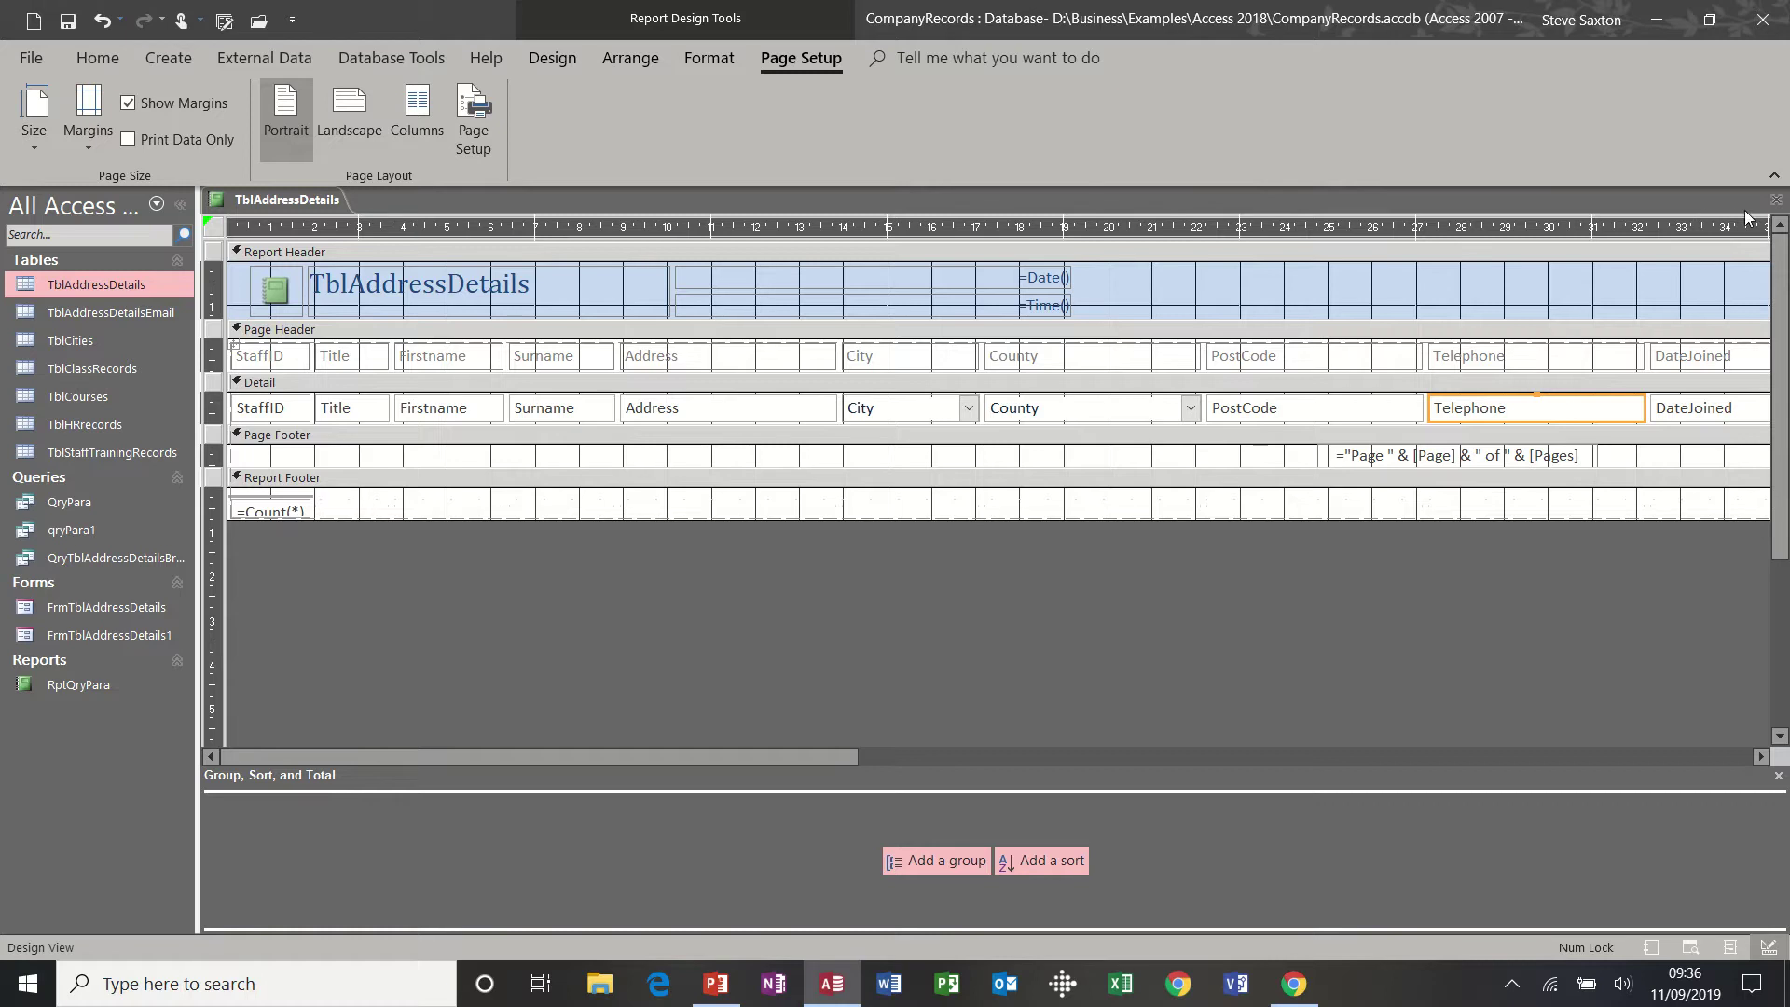
click(1776, 200)
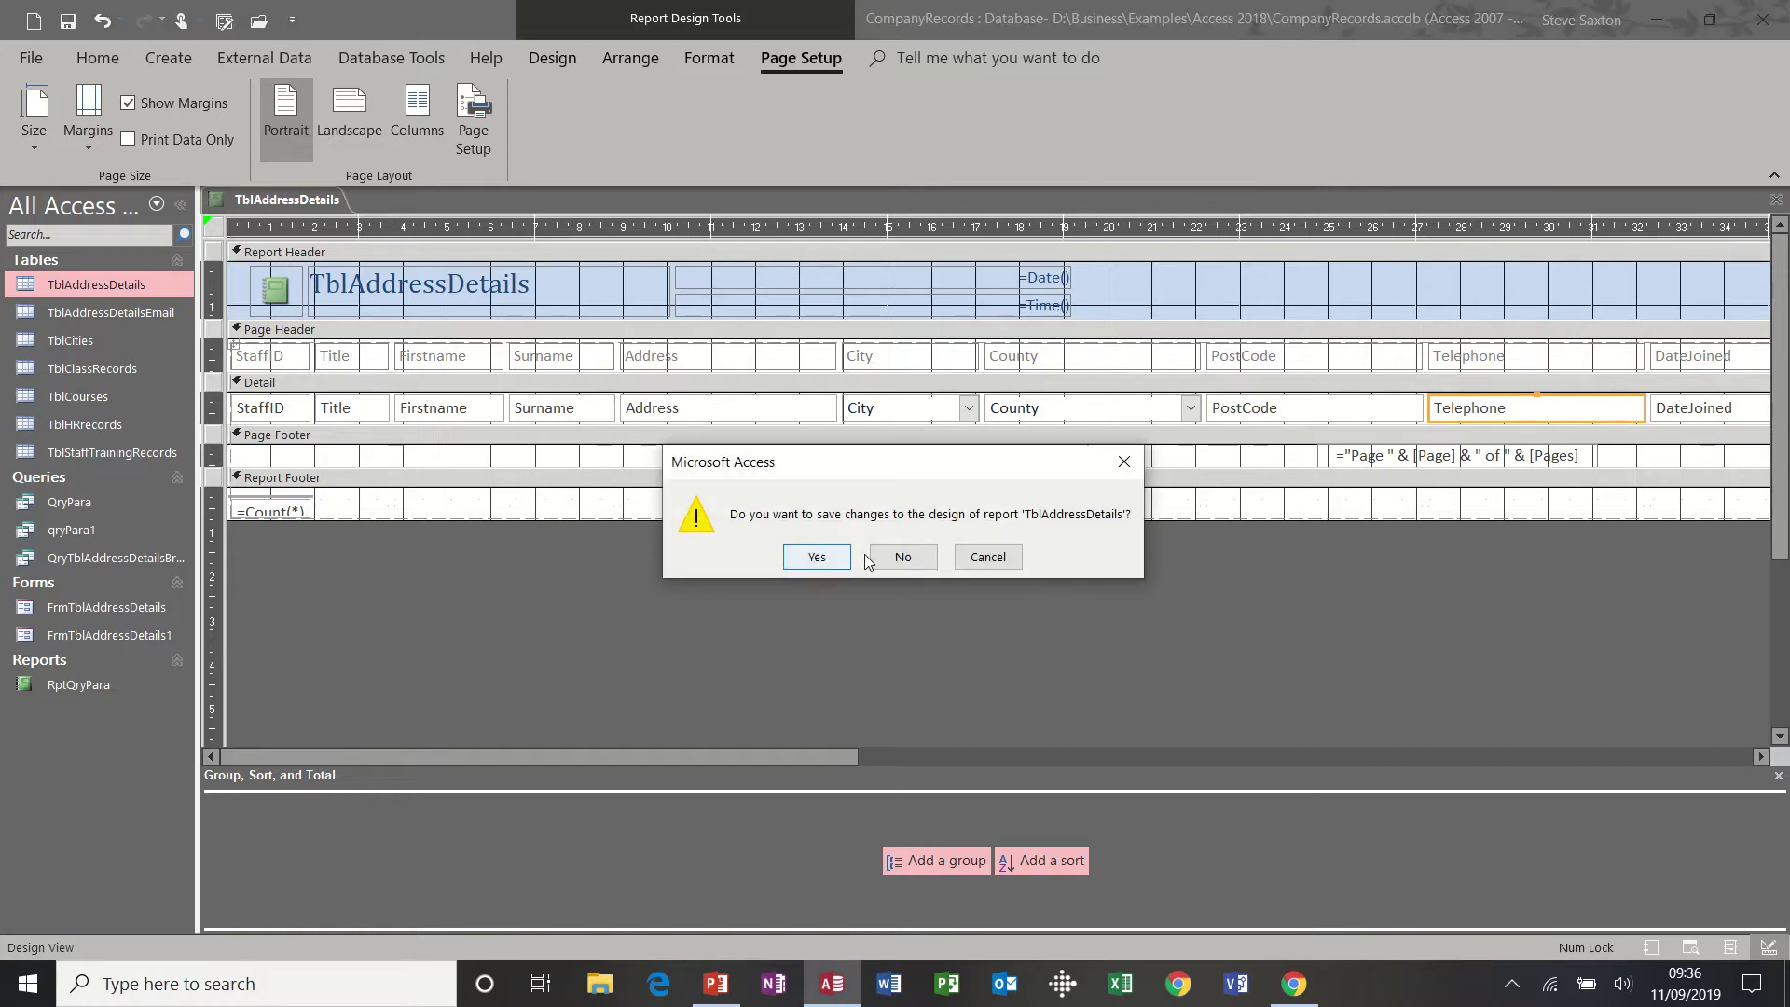
click(903, 557)
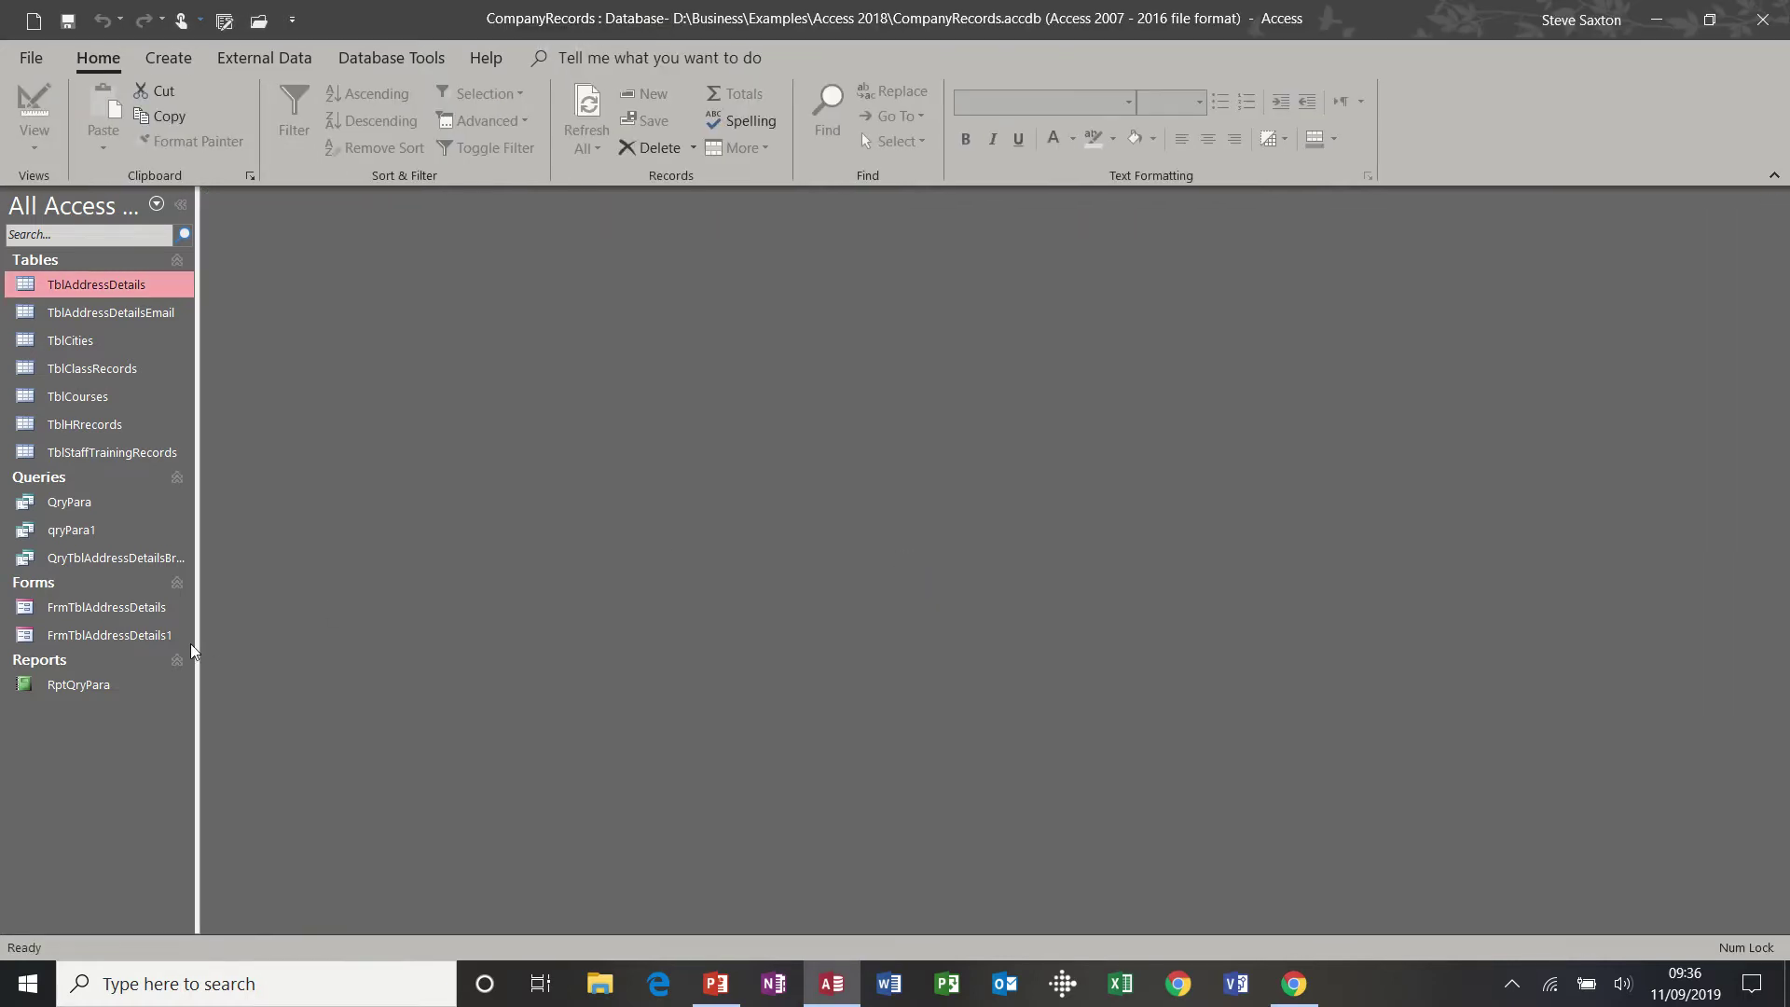
Step: Launch the Report Wizard on TblAddressDetails and include all of its fields
click(161, 59)
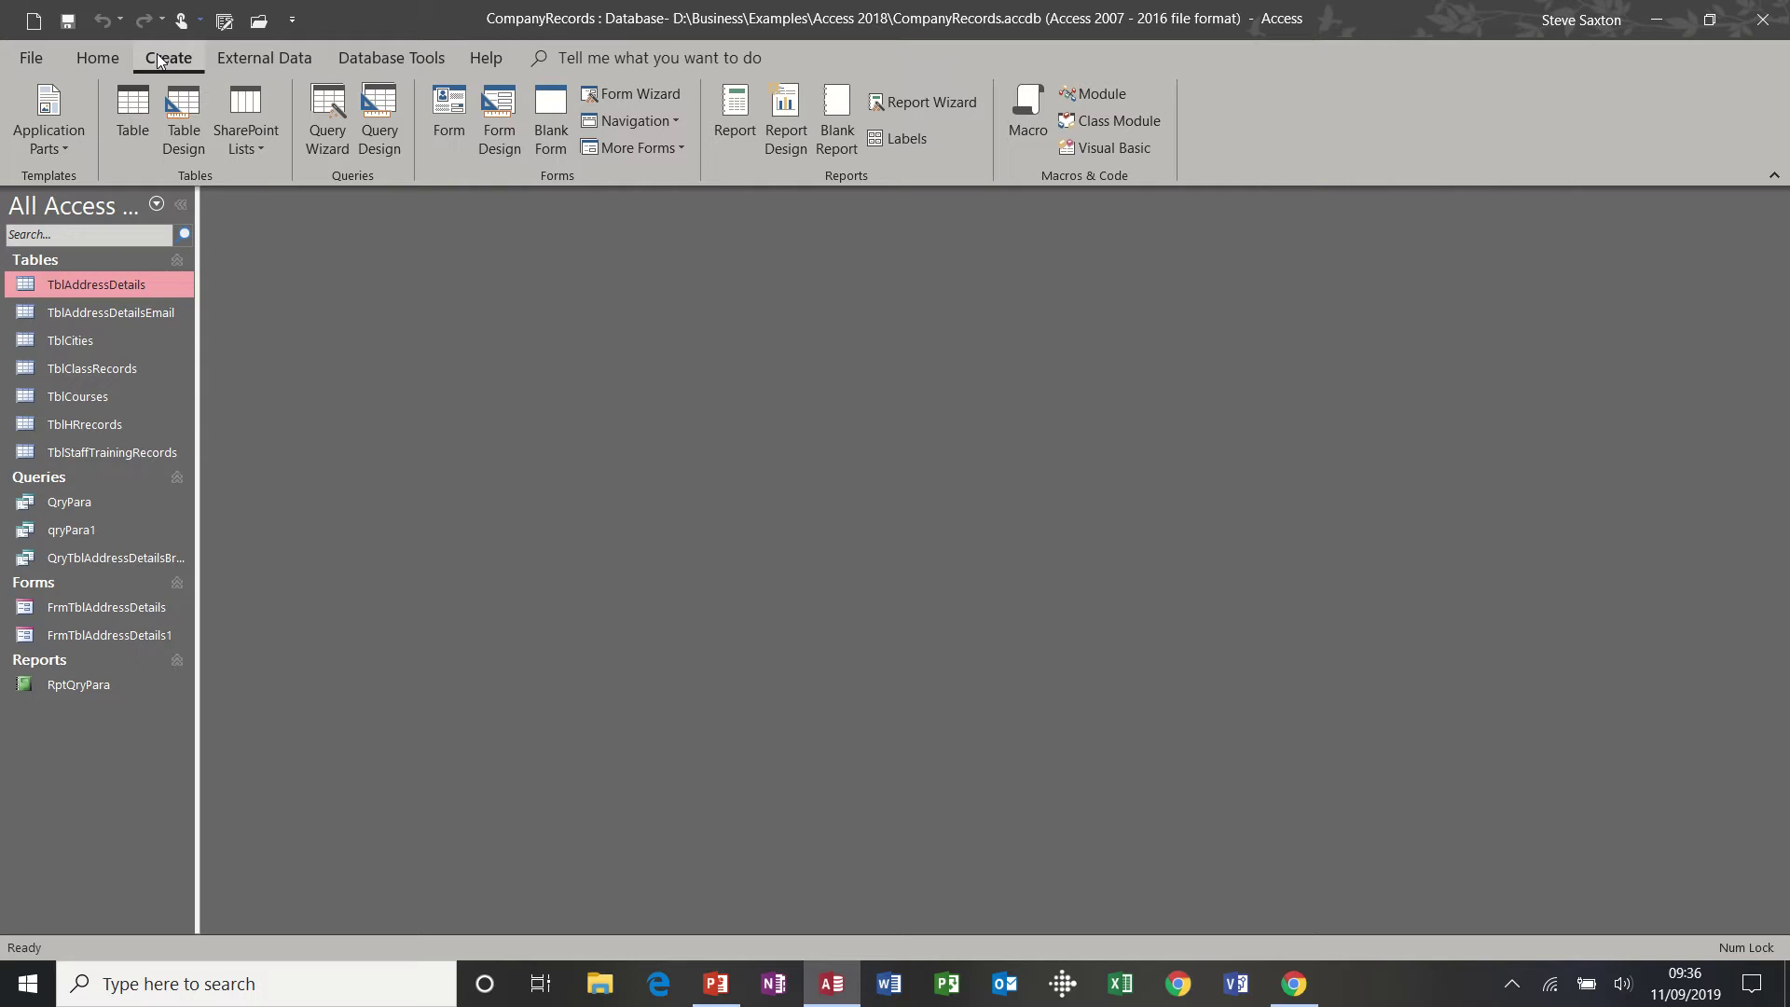
click(905, 99)
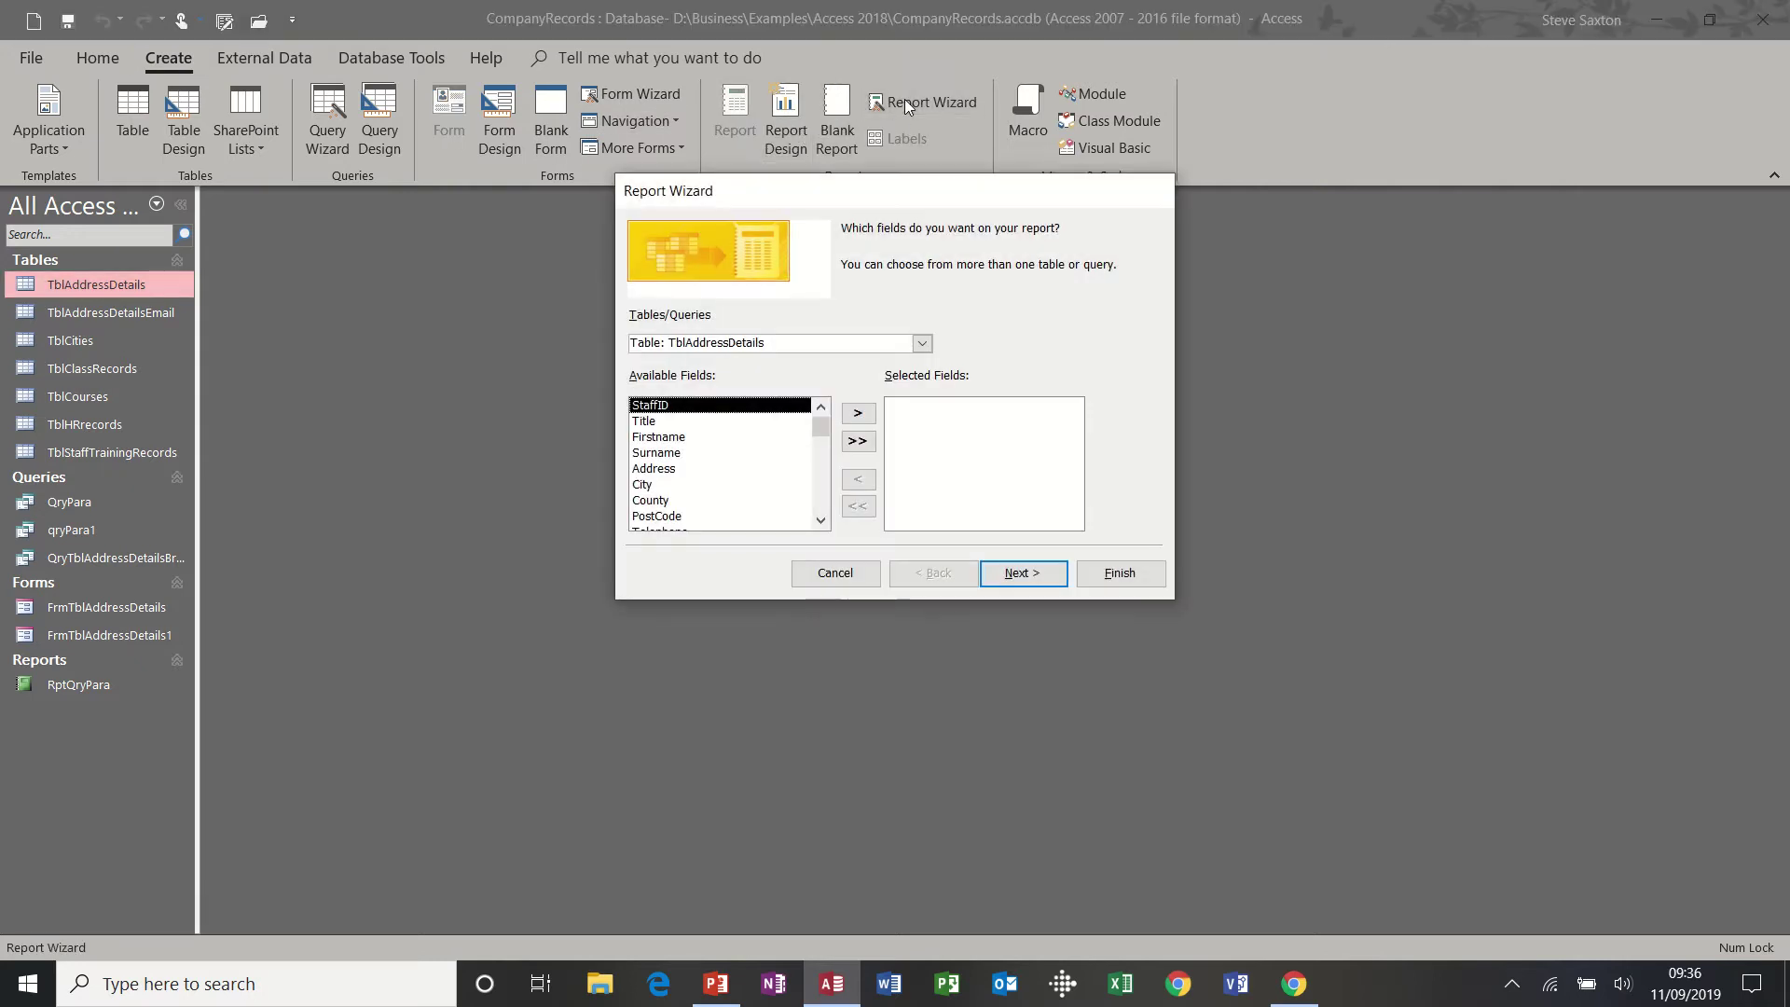
click(922, 343)
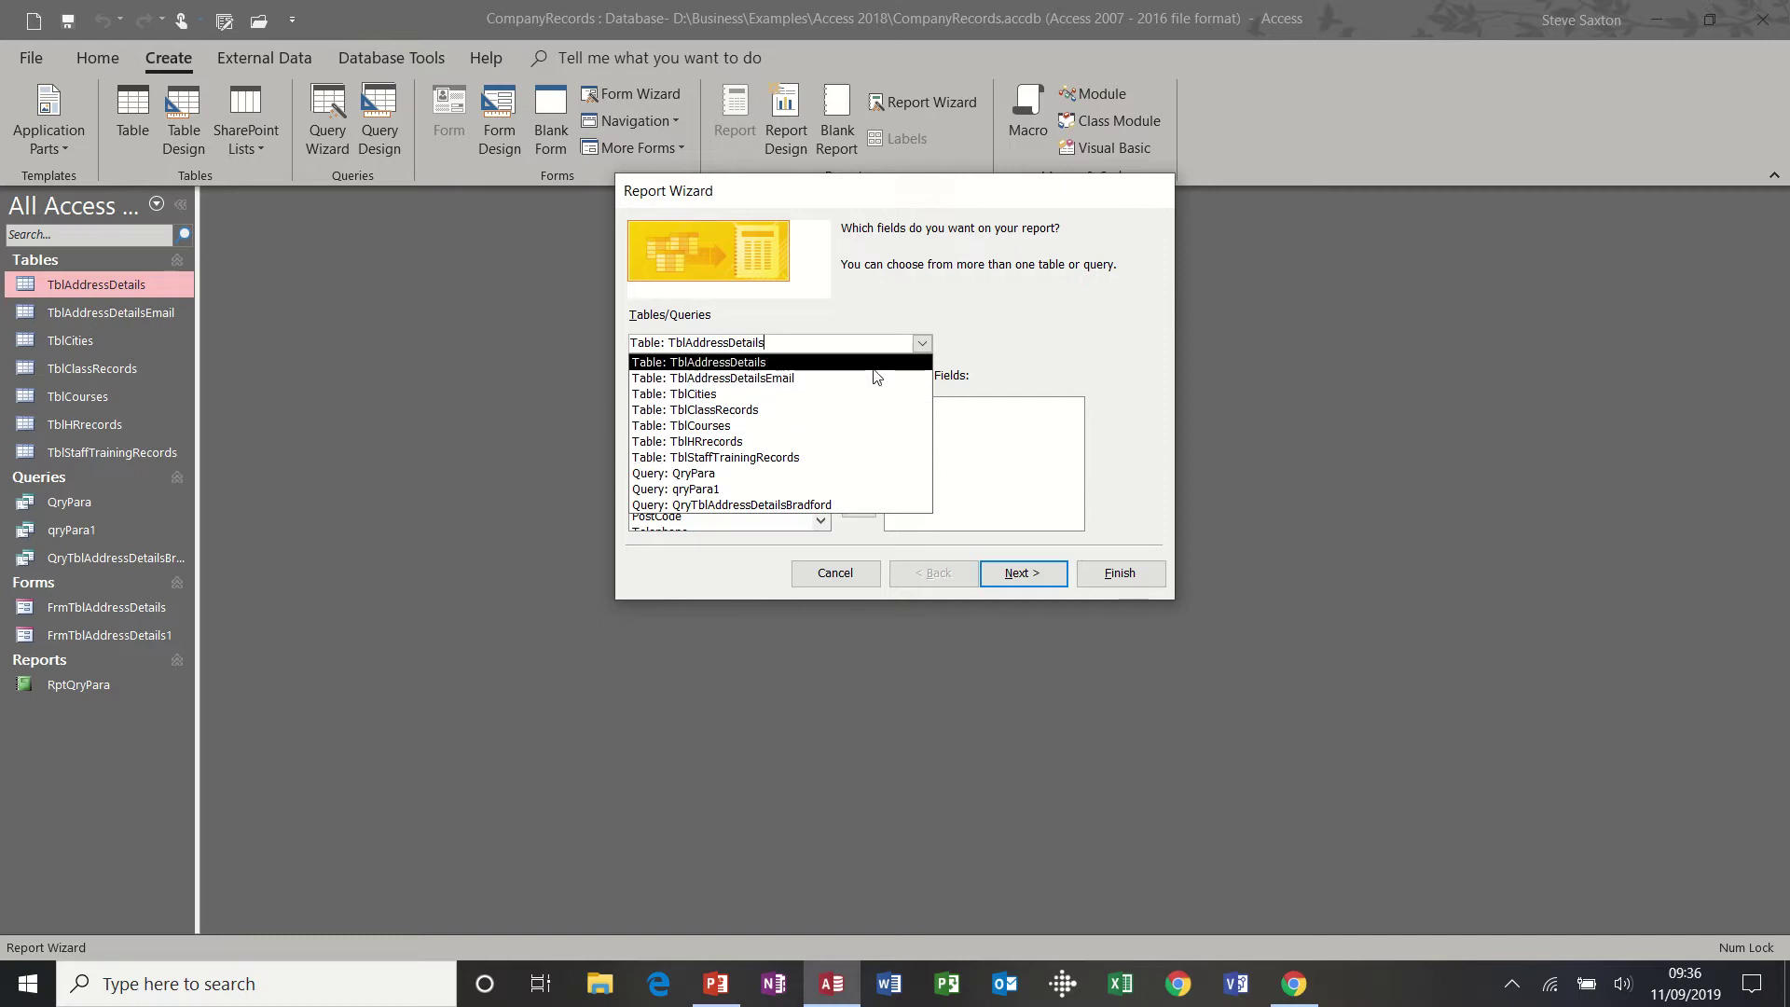
click(922, 343)
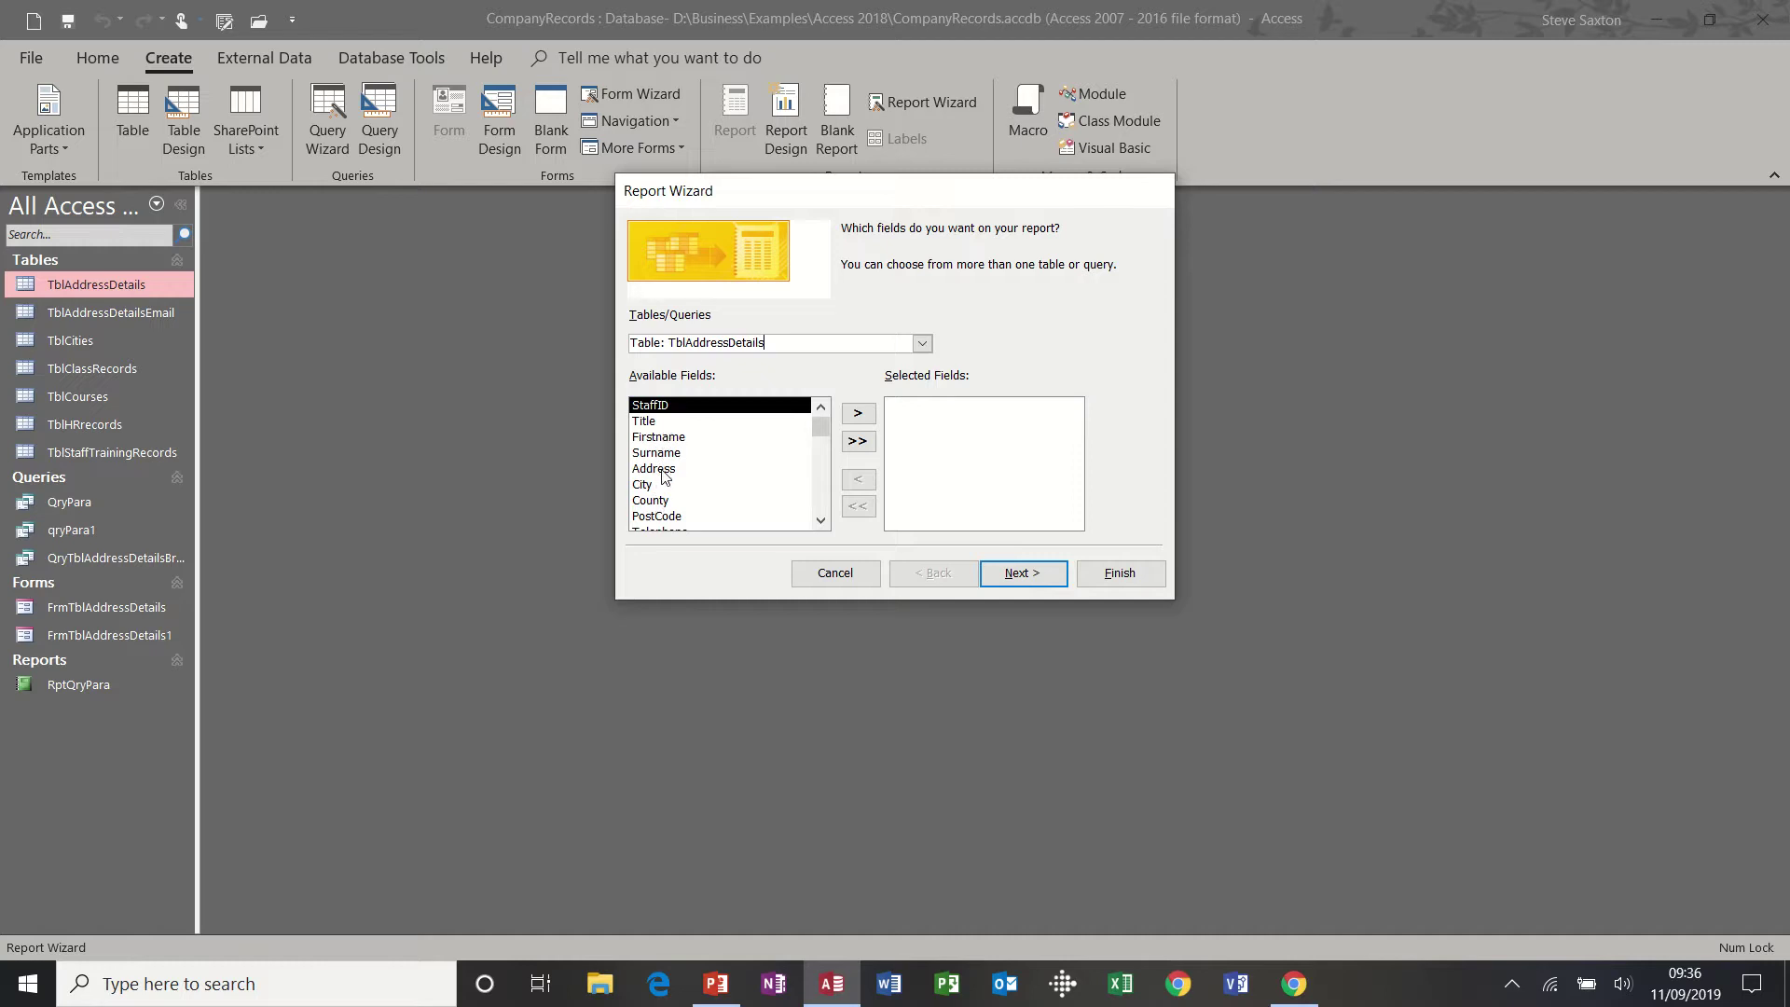
click(859, 445)
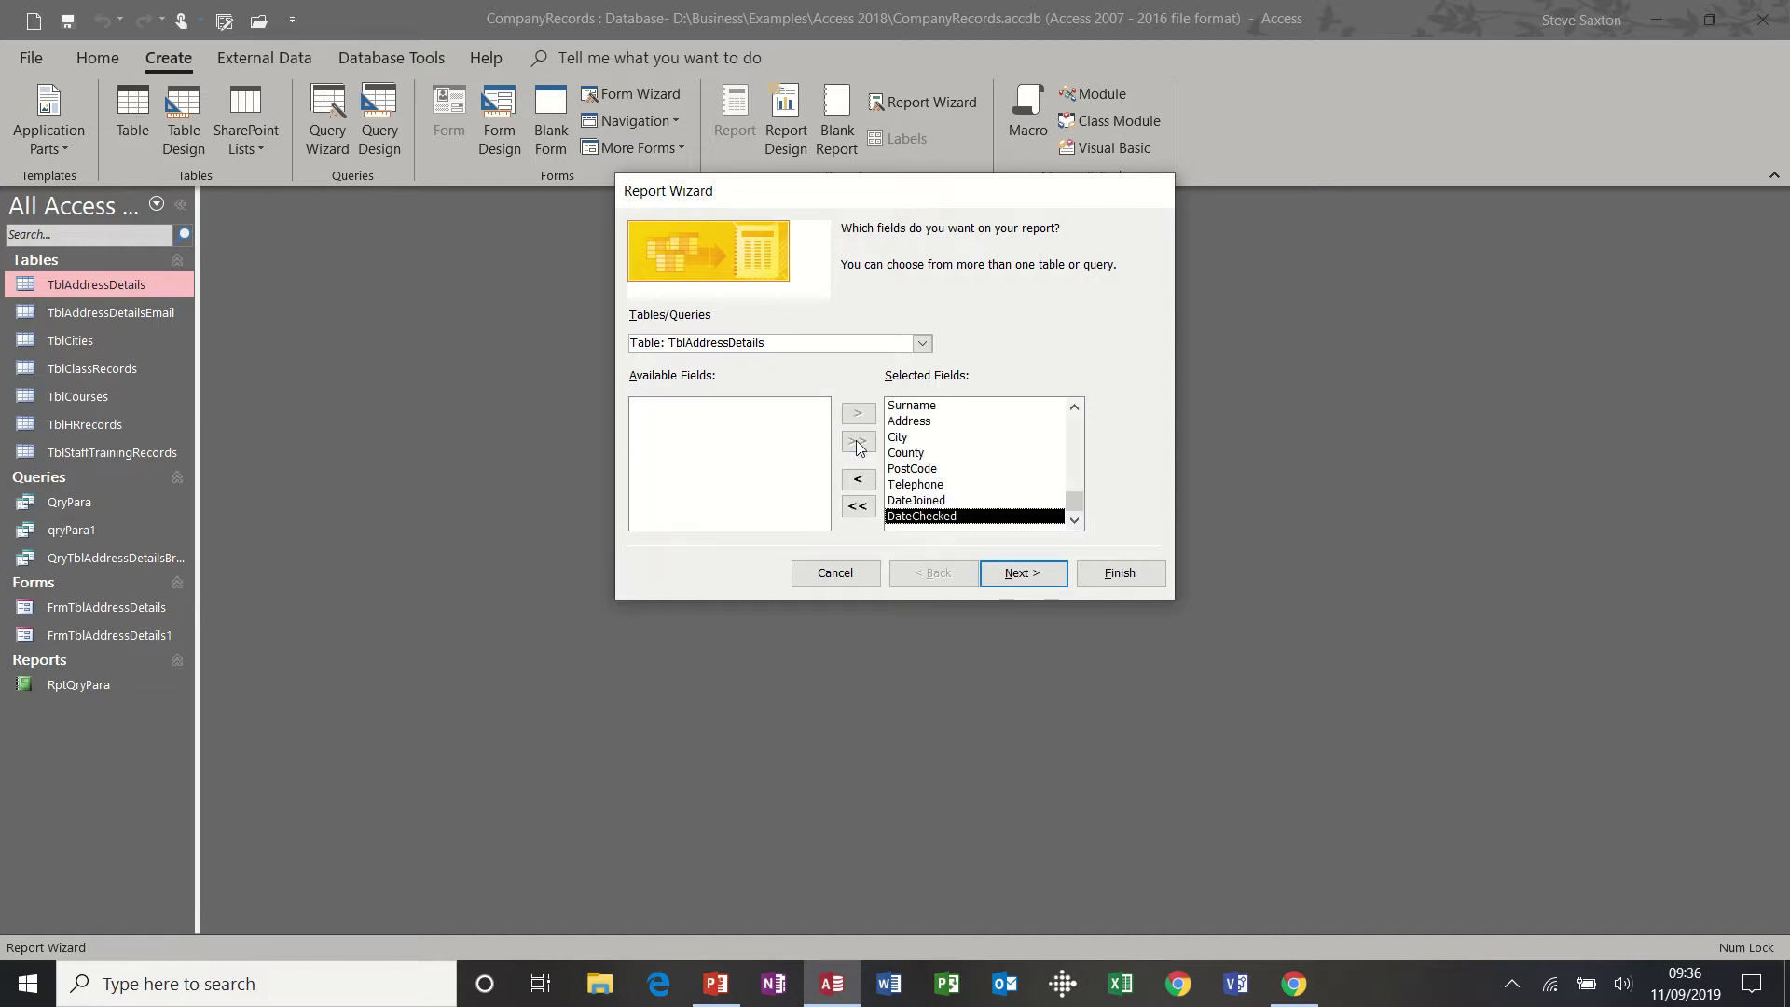
click(1023, 573)
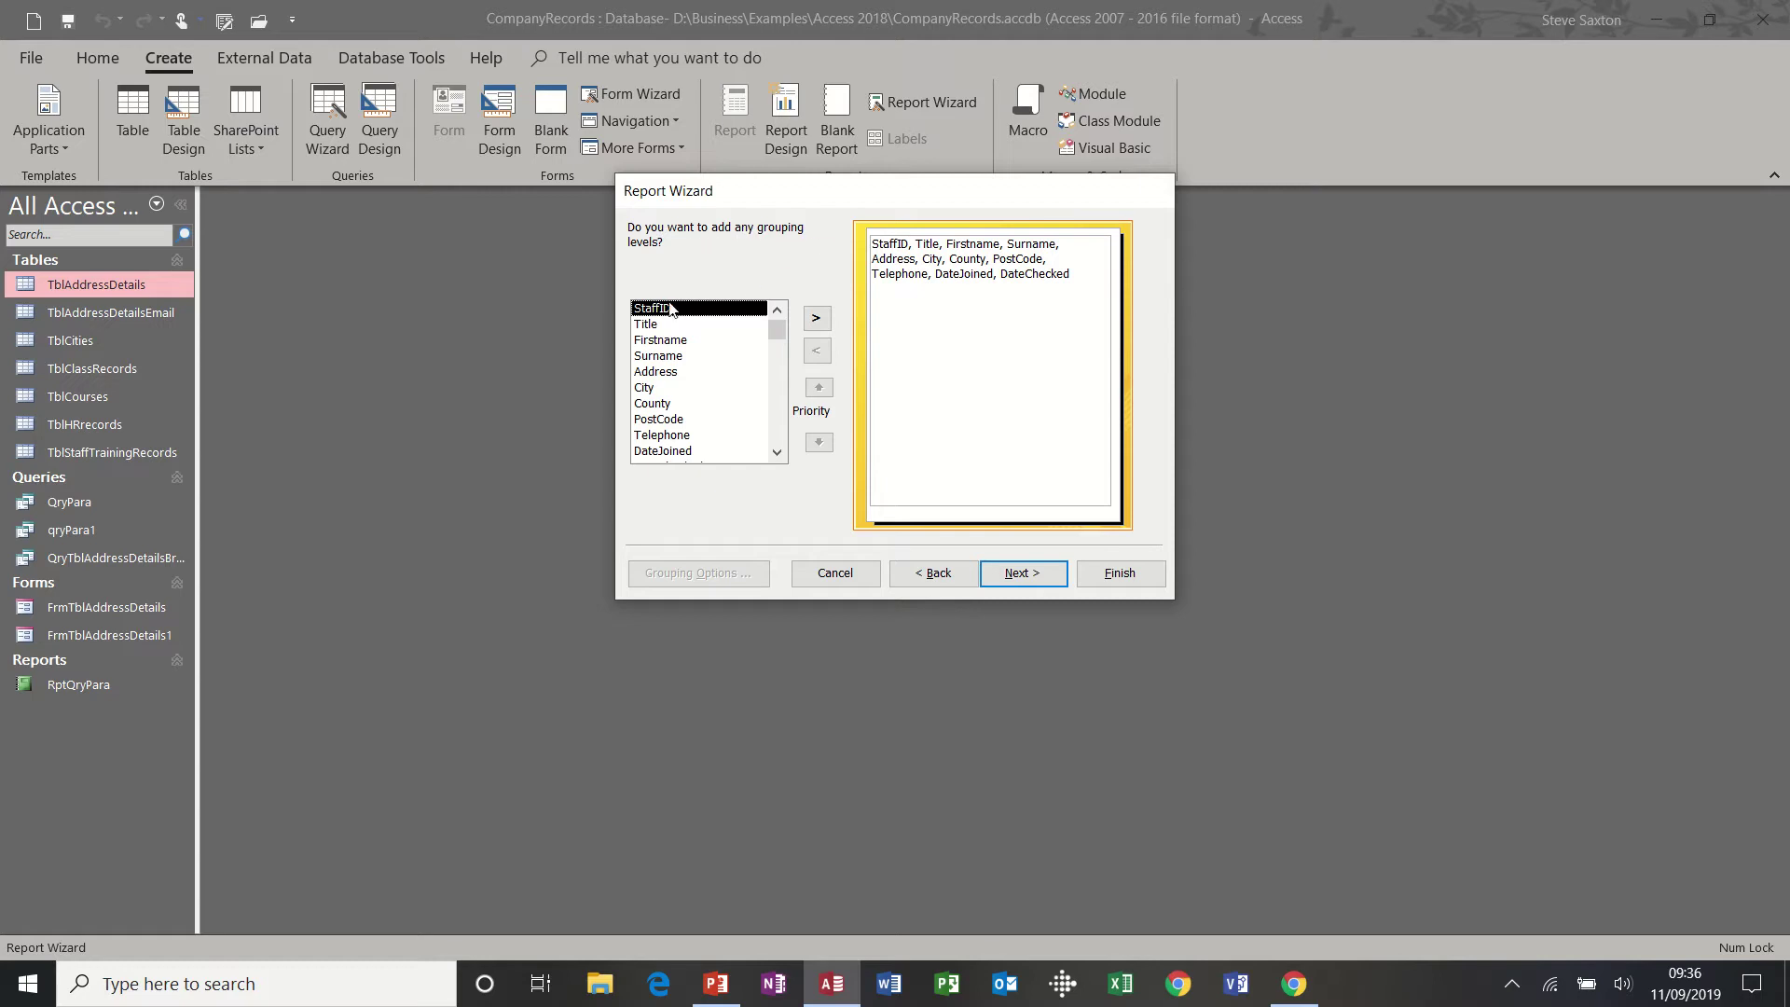
Step: Group the wizard report by City and continue to the sort-order step
click(652, 389)
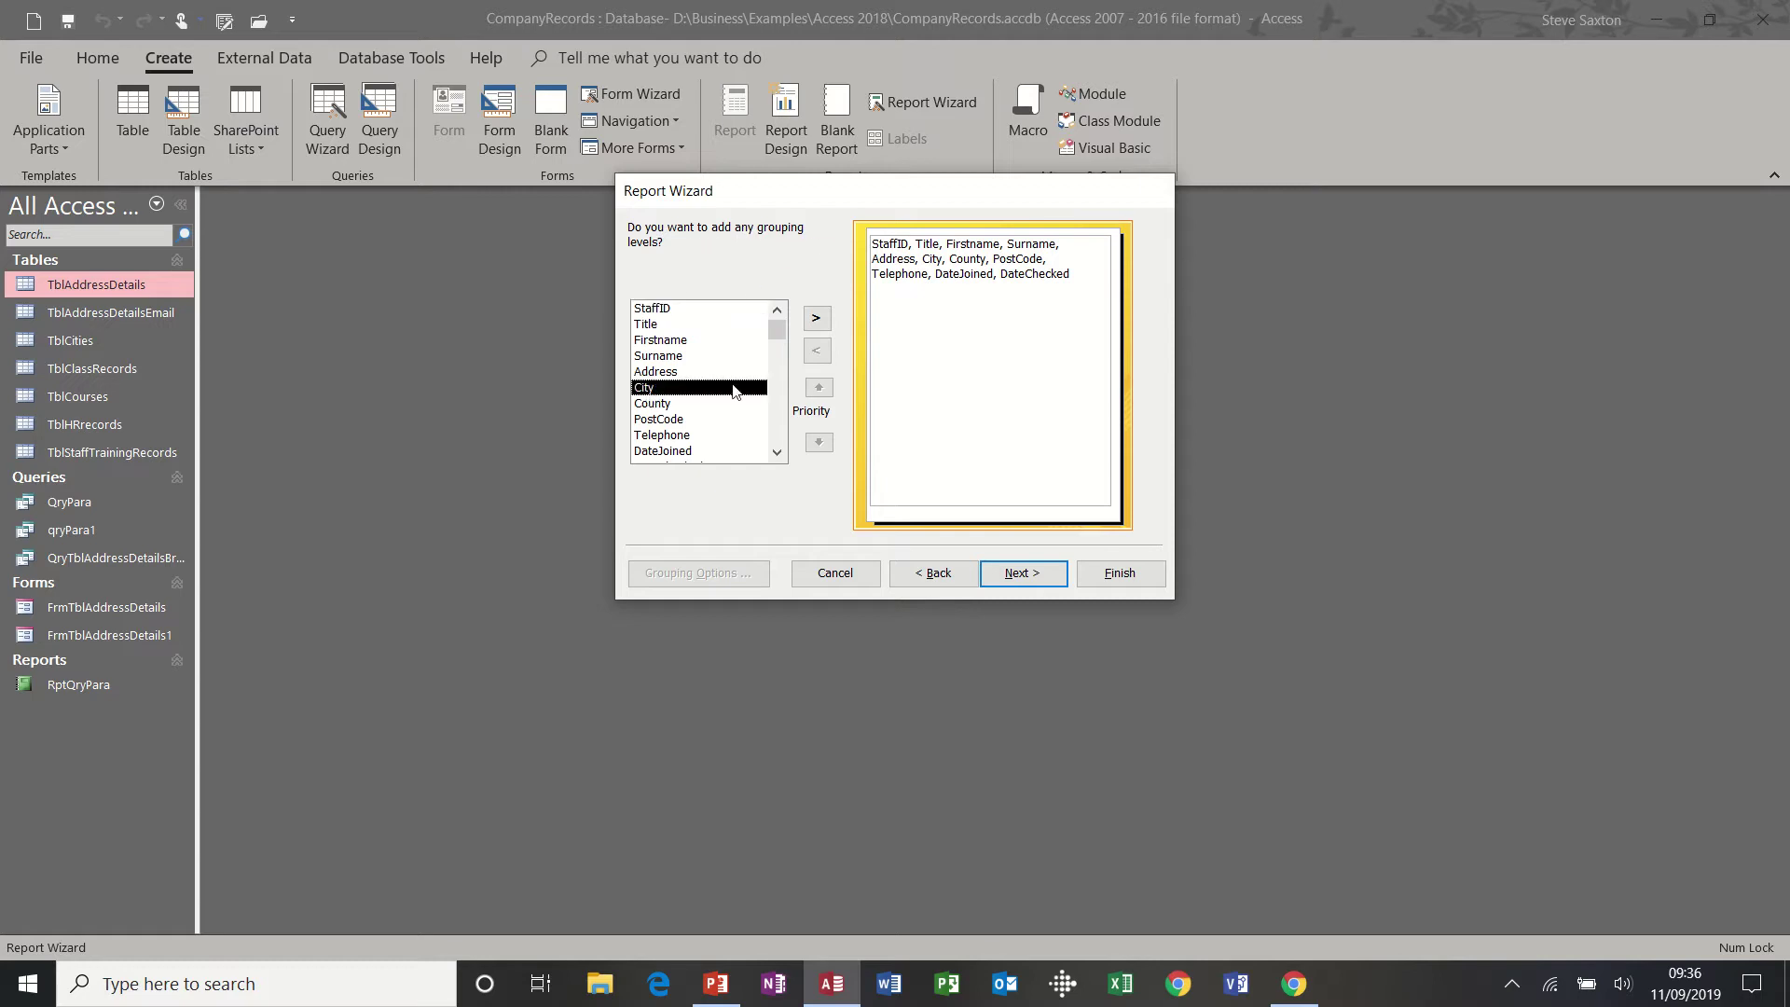
click(816, 324)
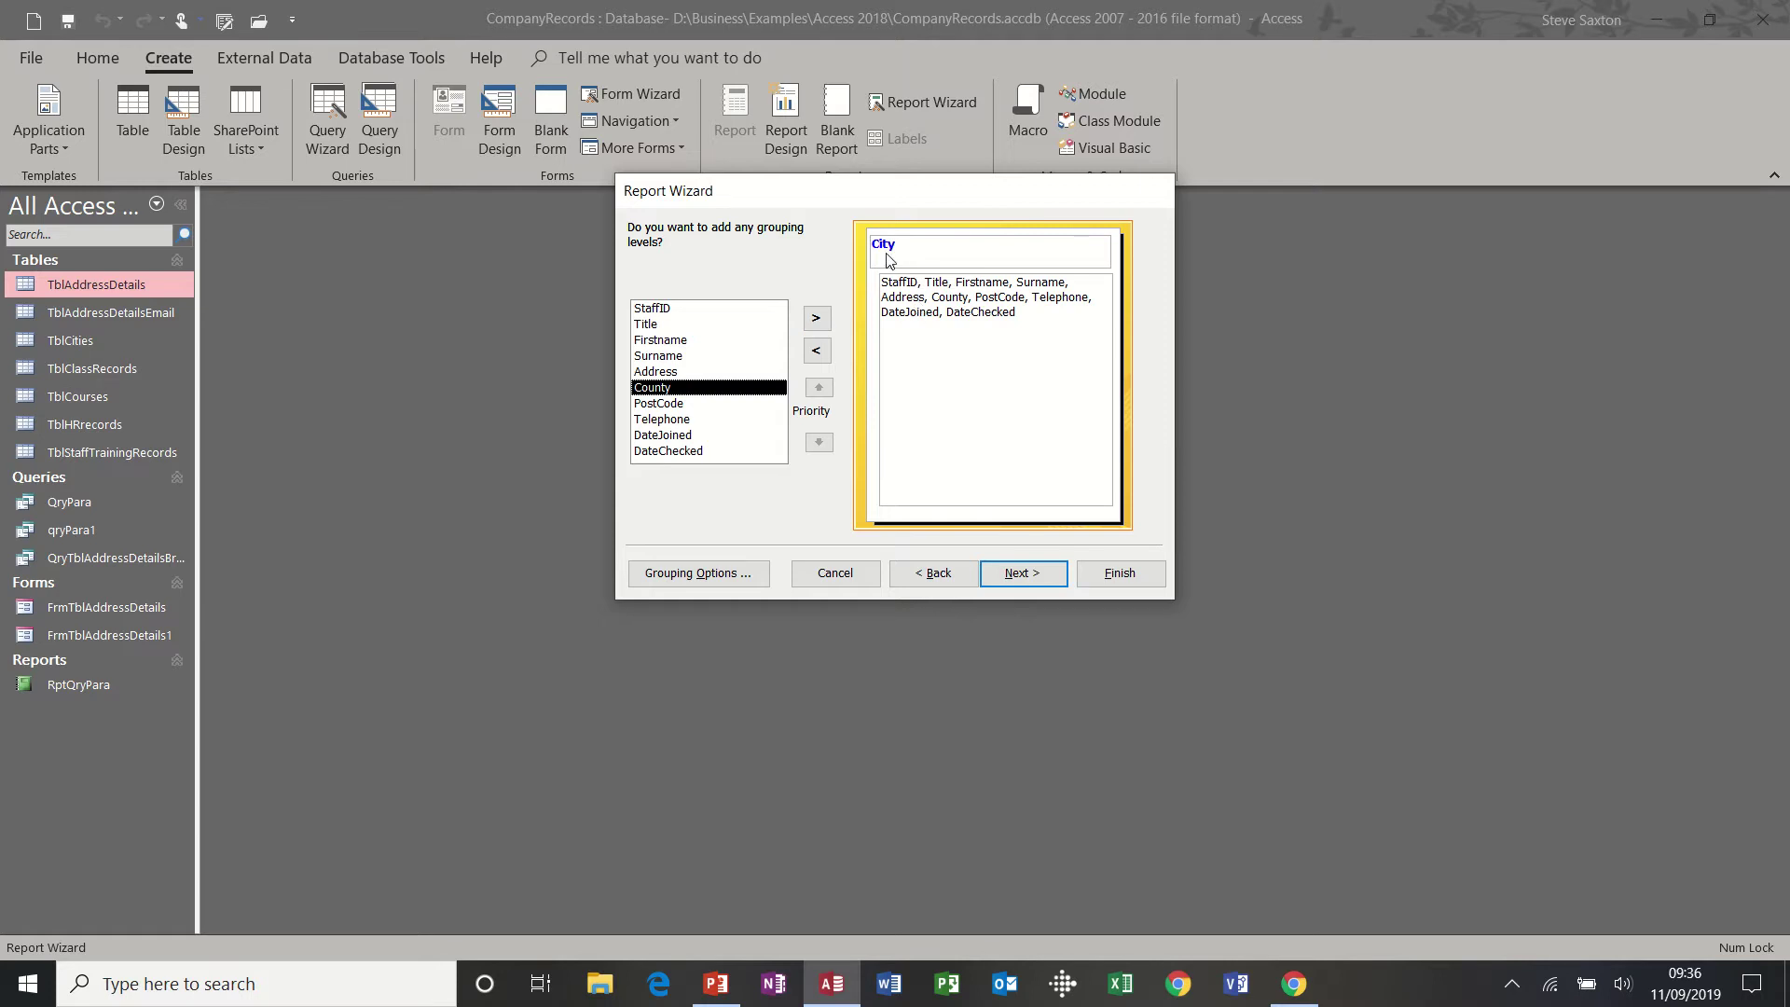
click(1018, 578)
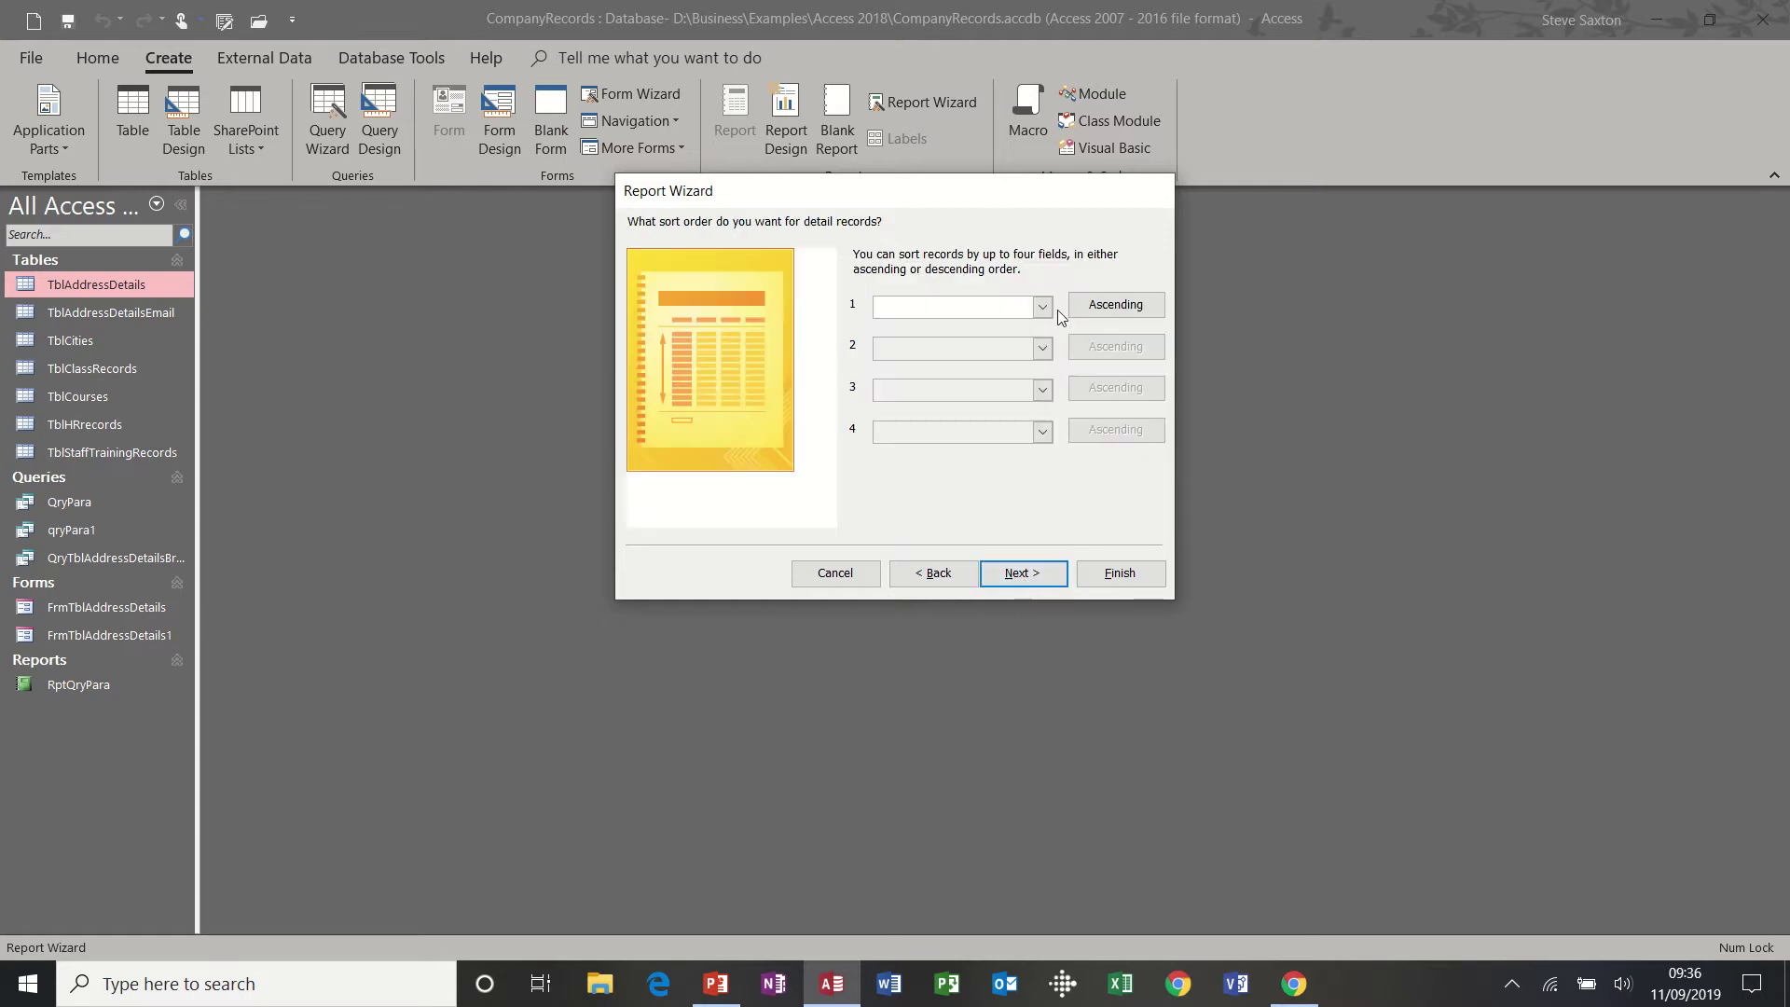
Step: Leave sorting unset, choose Landscape orientation and settle on the Stepped layout after trying Block and Outline
click(1042, 308)
click(1043, 309)
click(1022, 580)
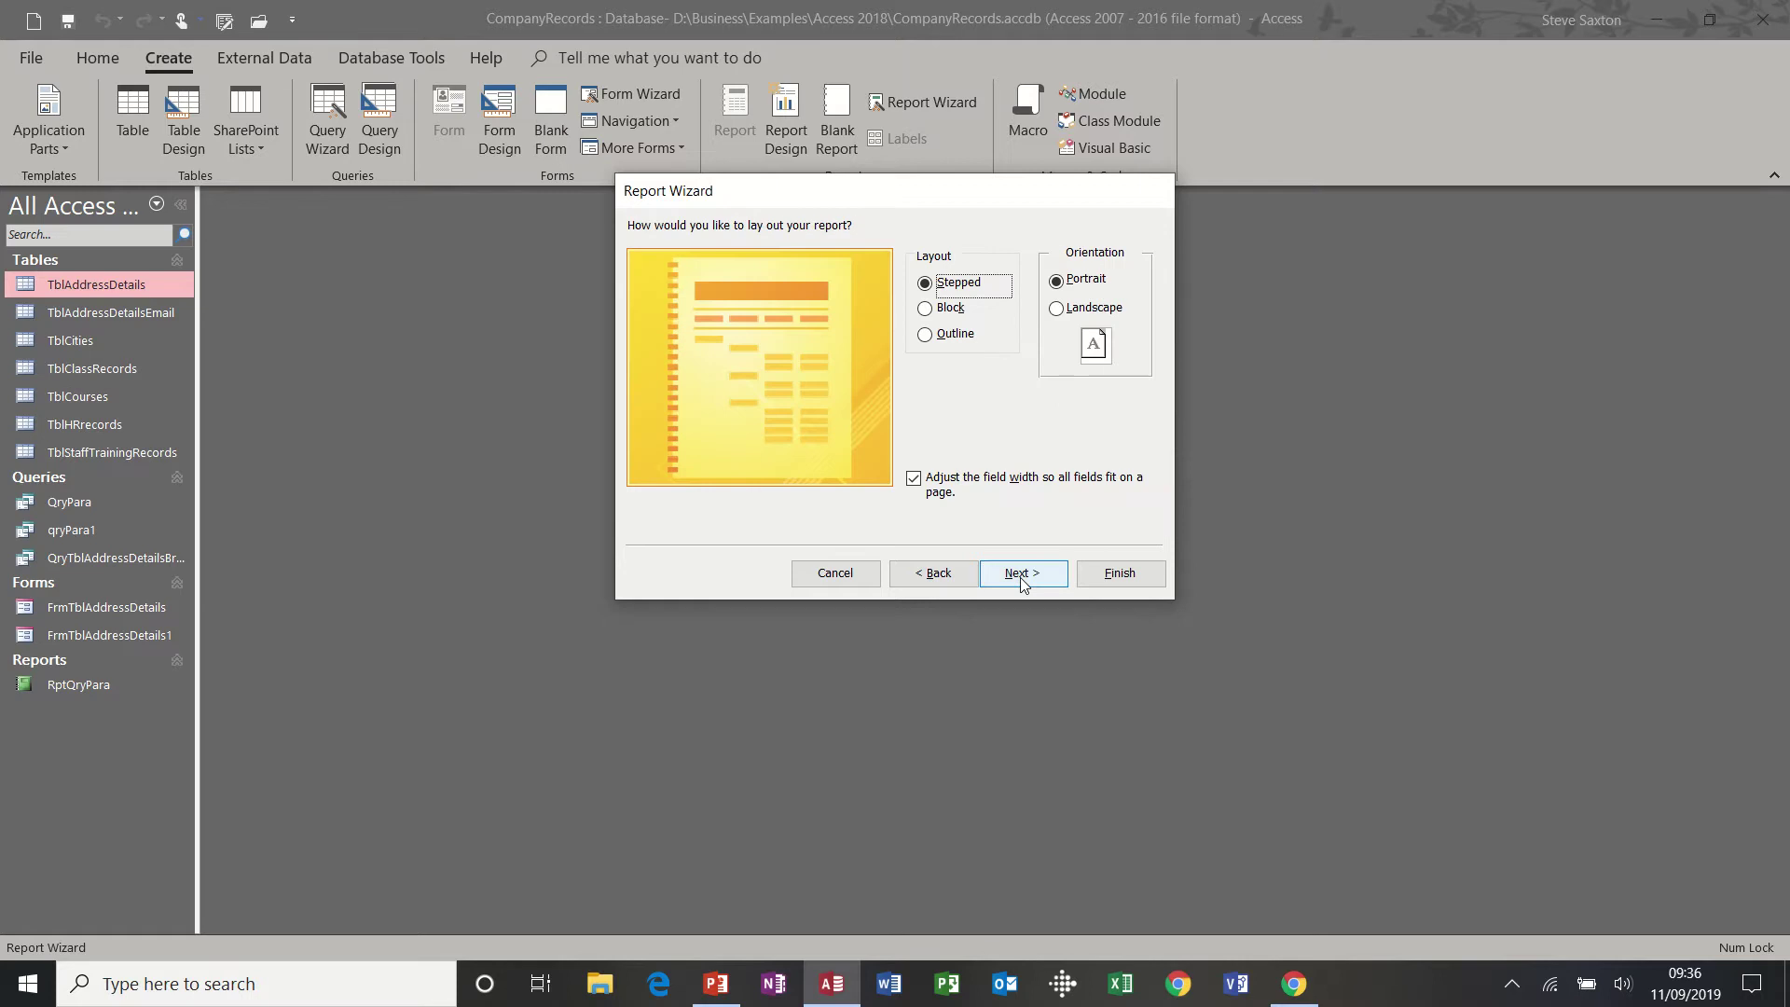
click(1057, 310)
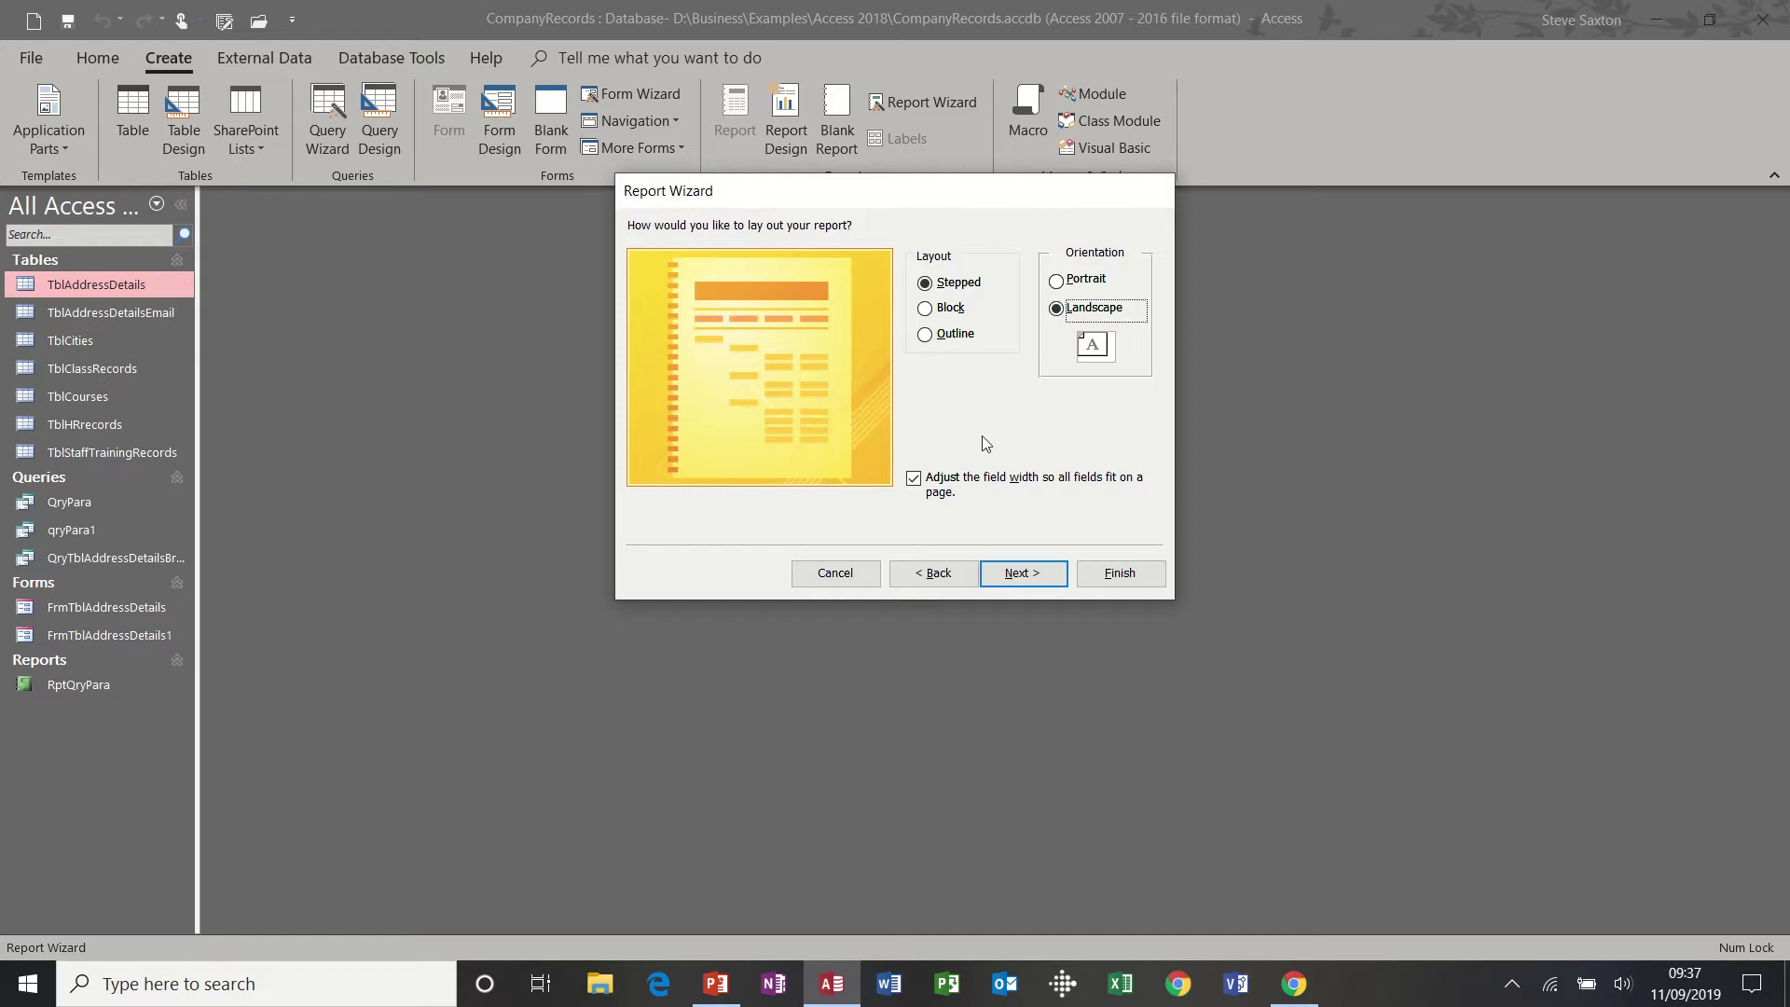
click(947, 313)
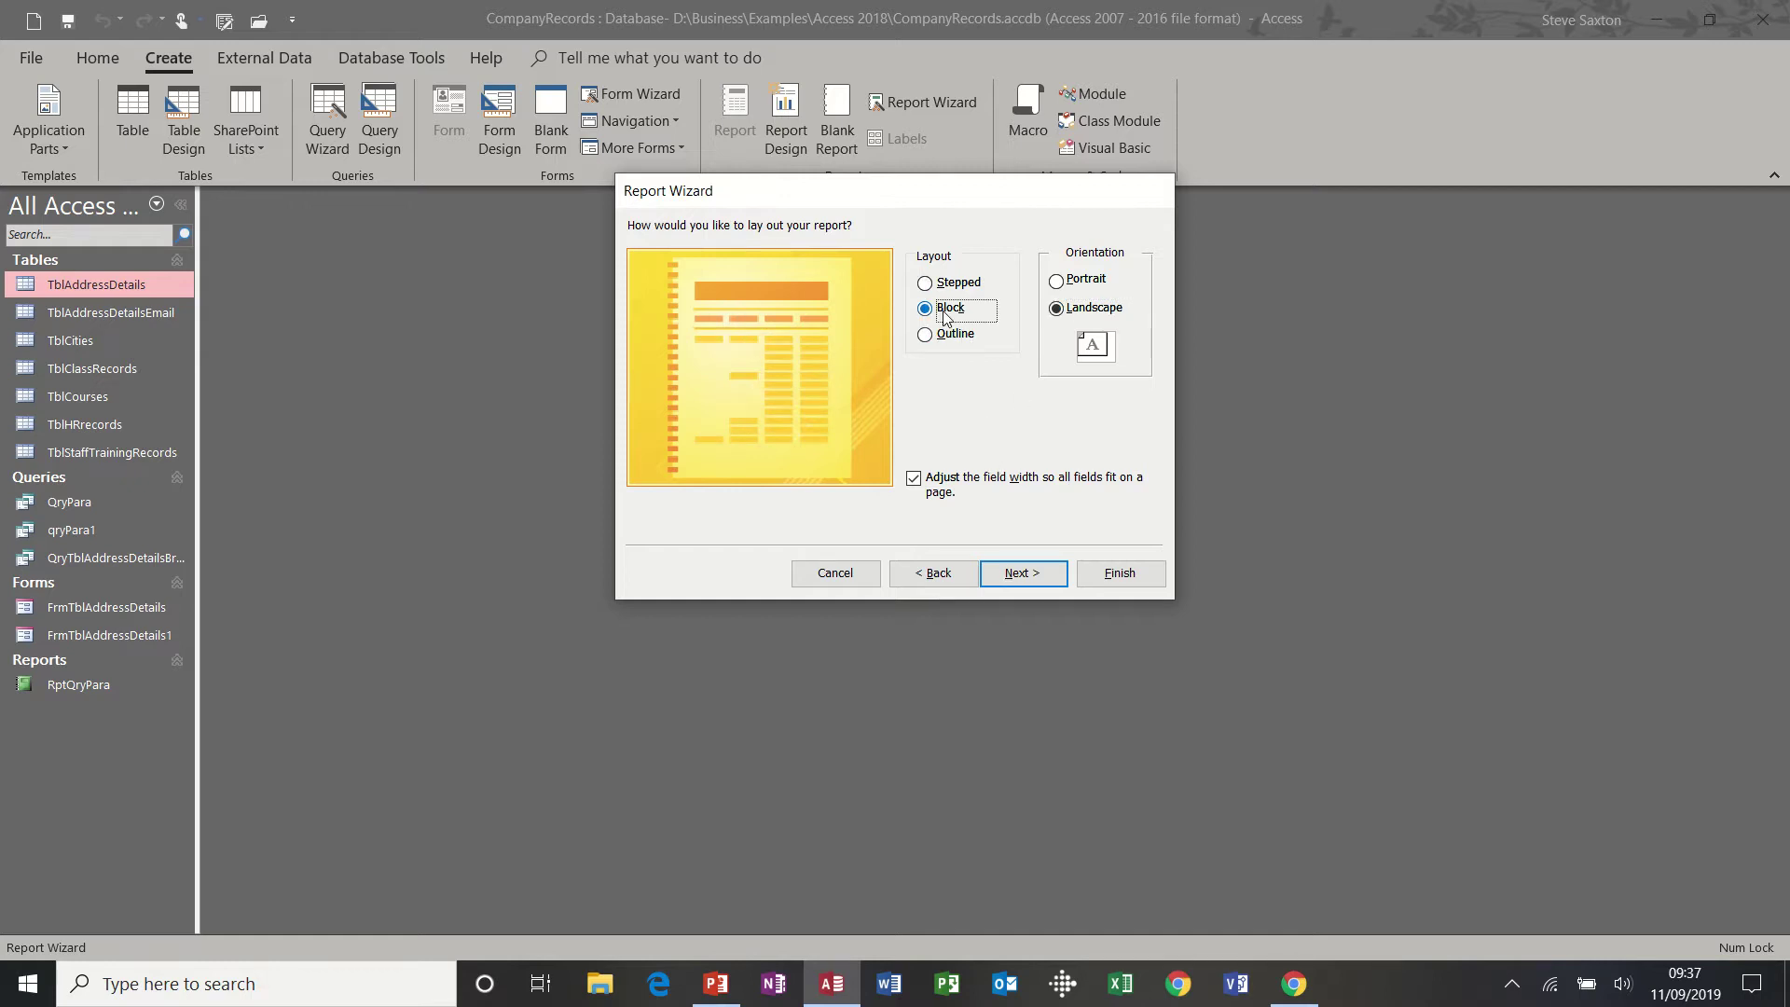
click(933, 339)
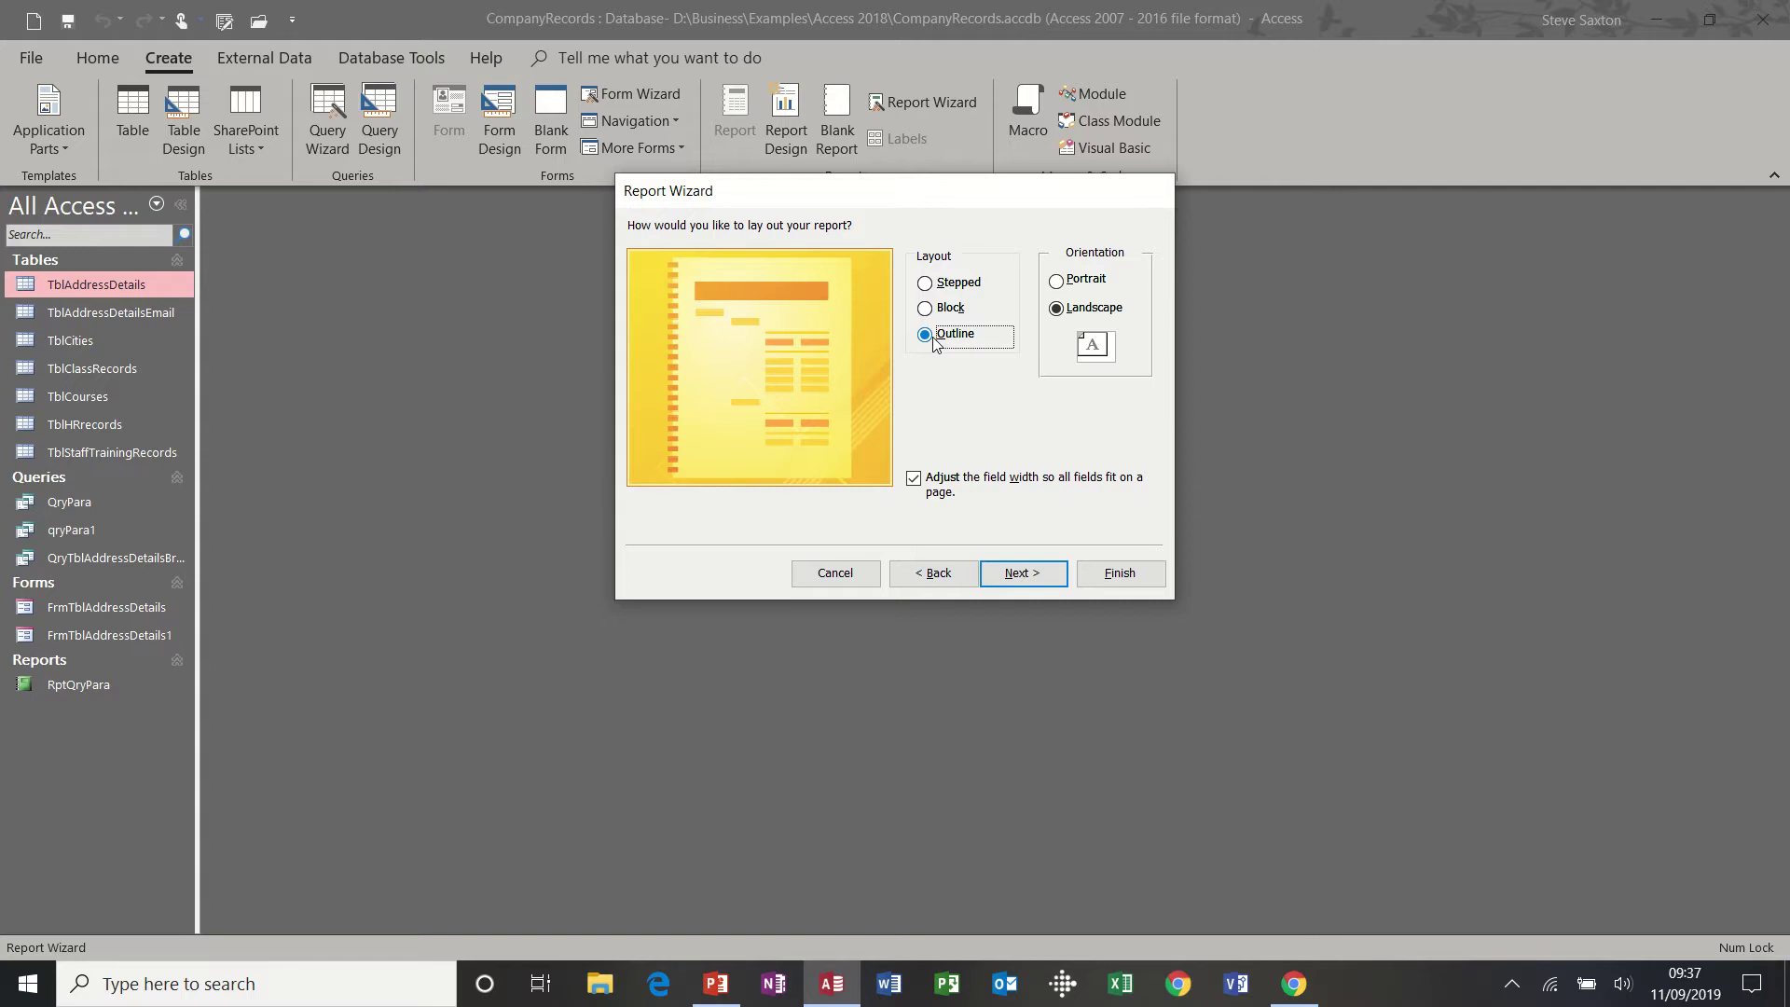
click(922, 285)
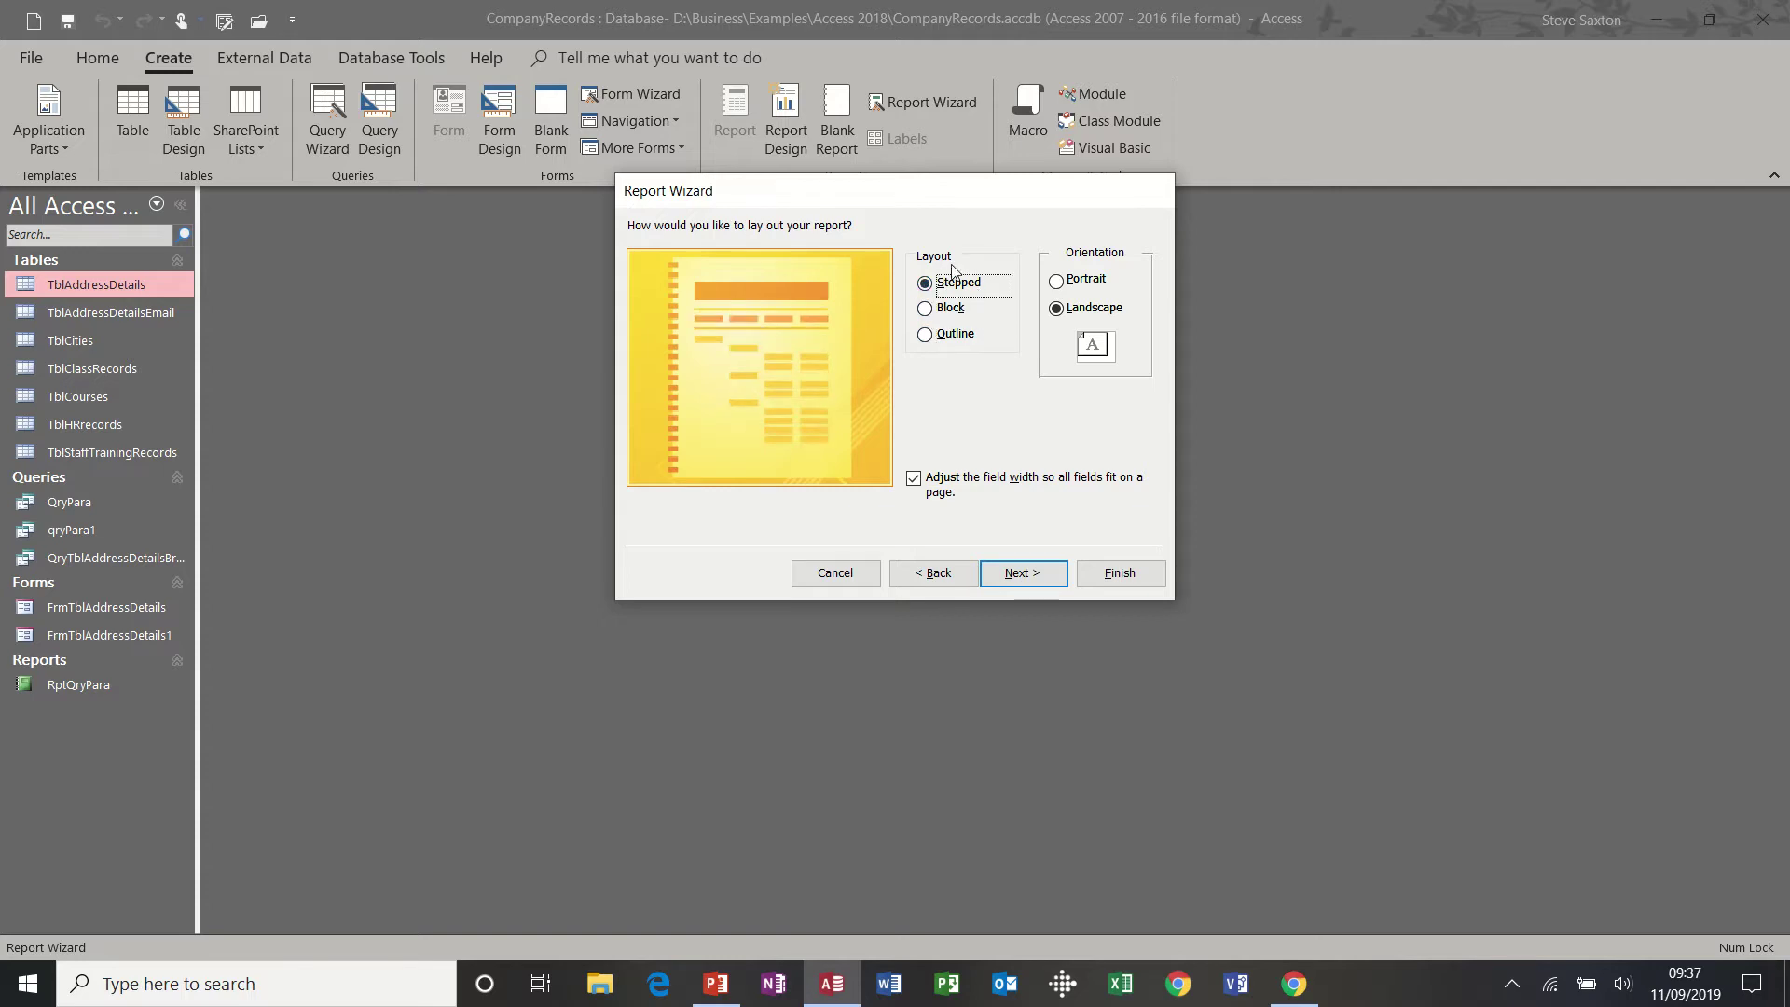
click(1024, 574)
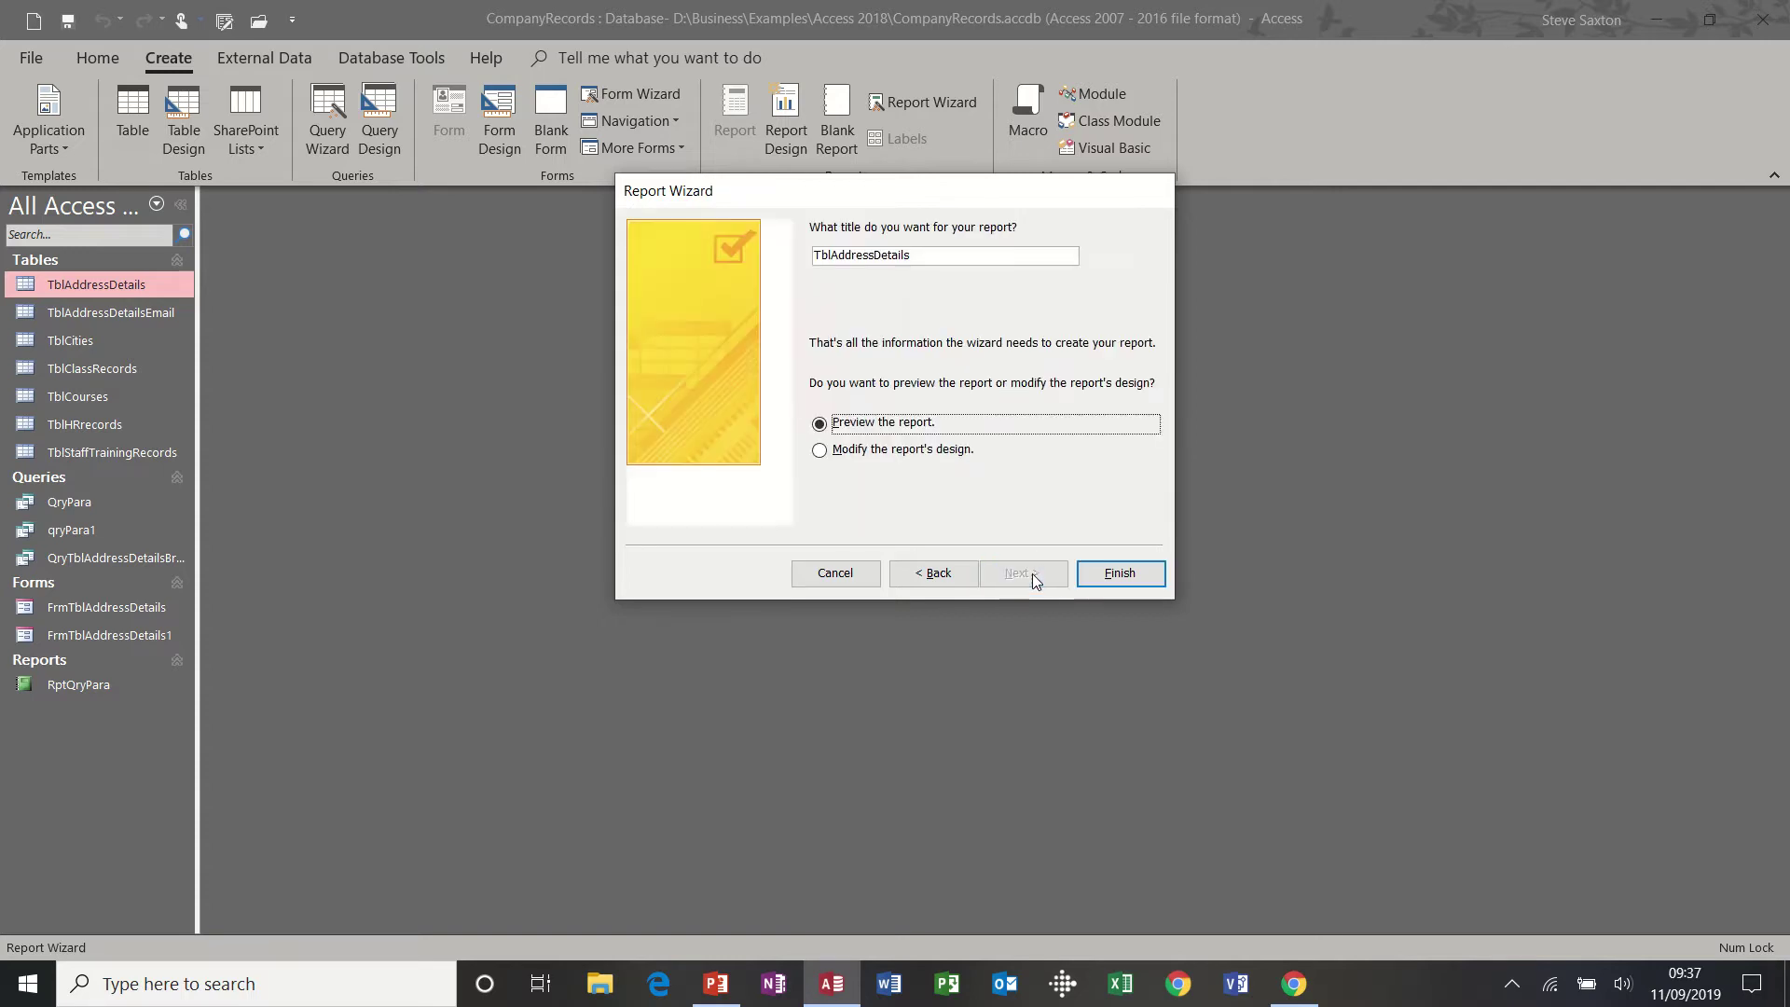
Step: Title the report 'RptTblAddressDetails' and finish the wizard into Print Preview
click(818, 256)
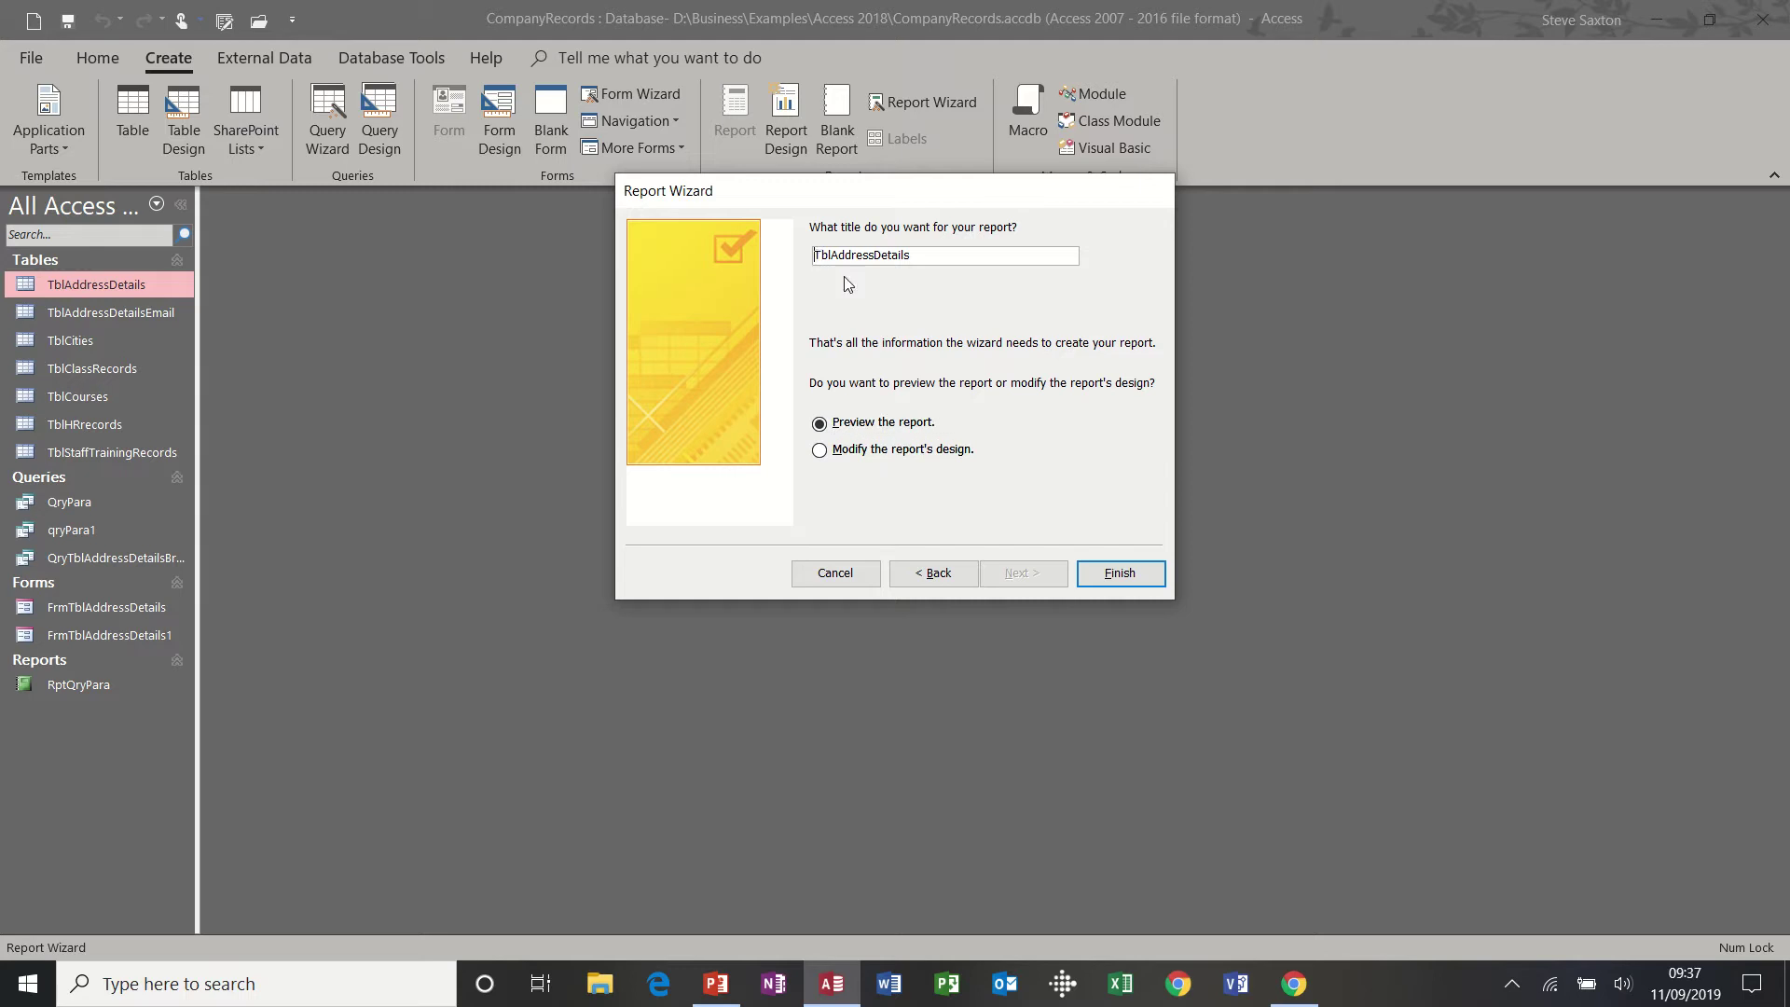
text(Rpt)
click(1105, 573)
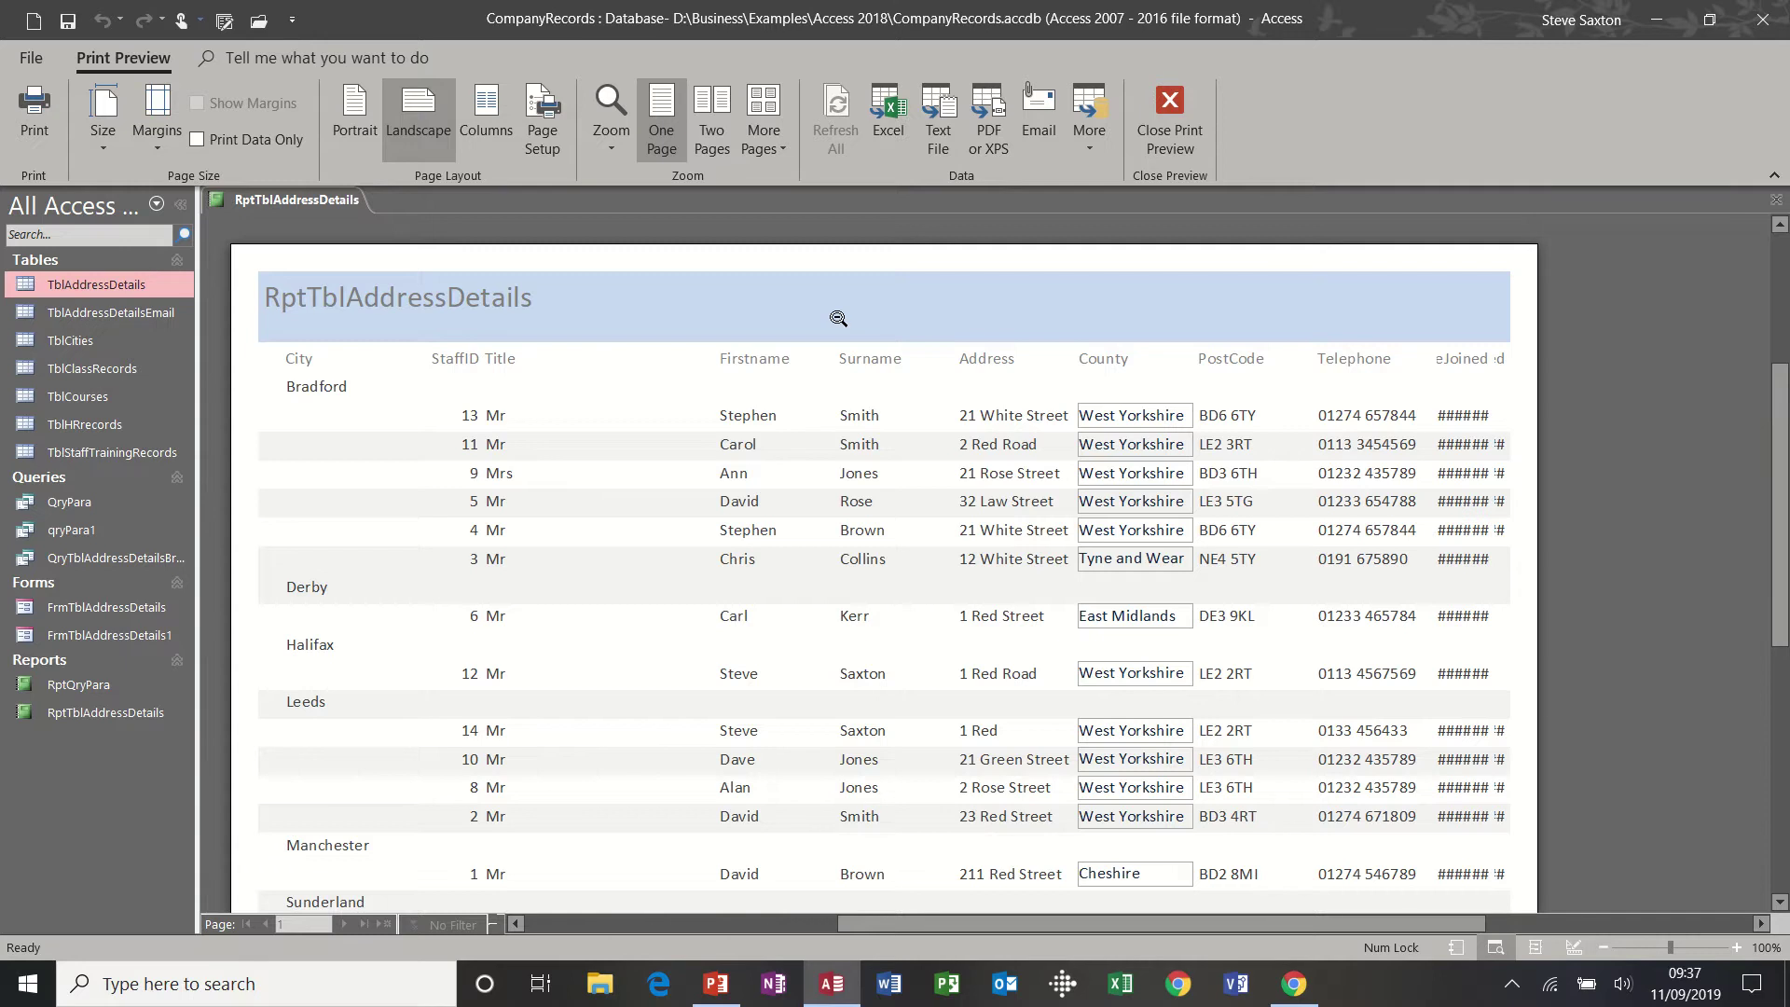
Step: Widen the report and enlarge and reposition the DateChecked and DateJoined headings
click(1168, 110)
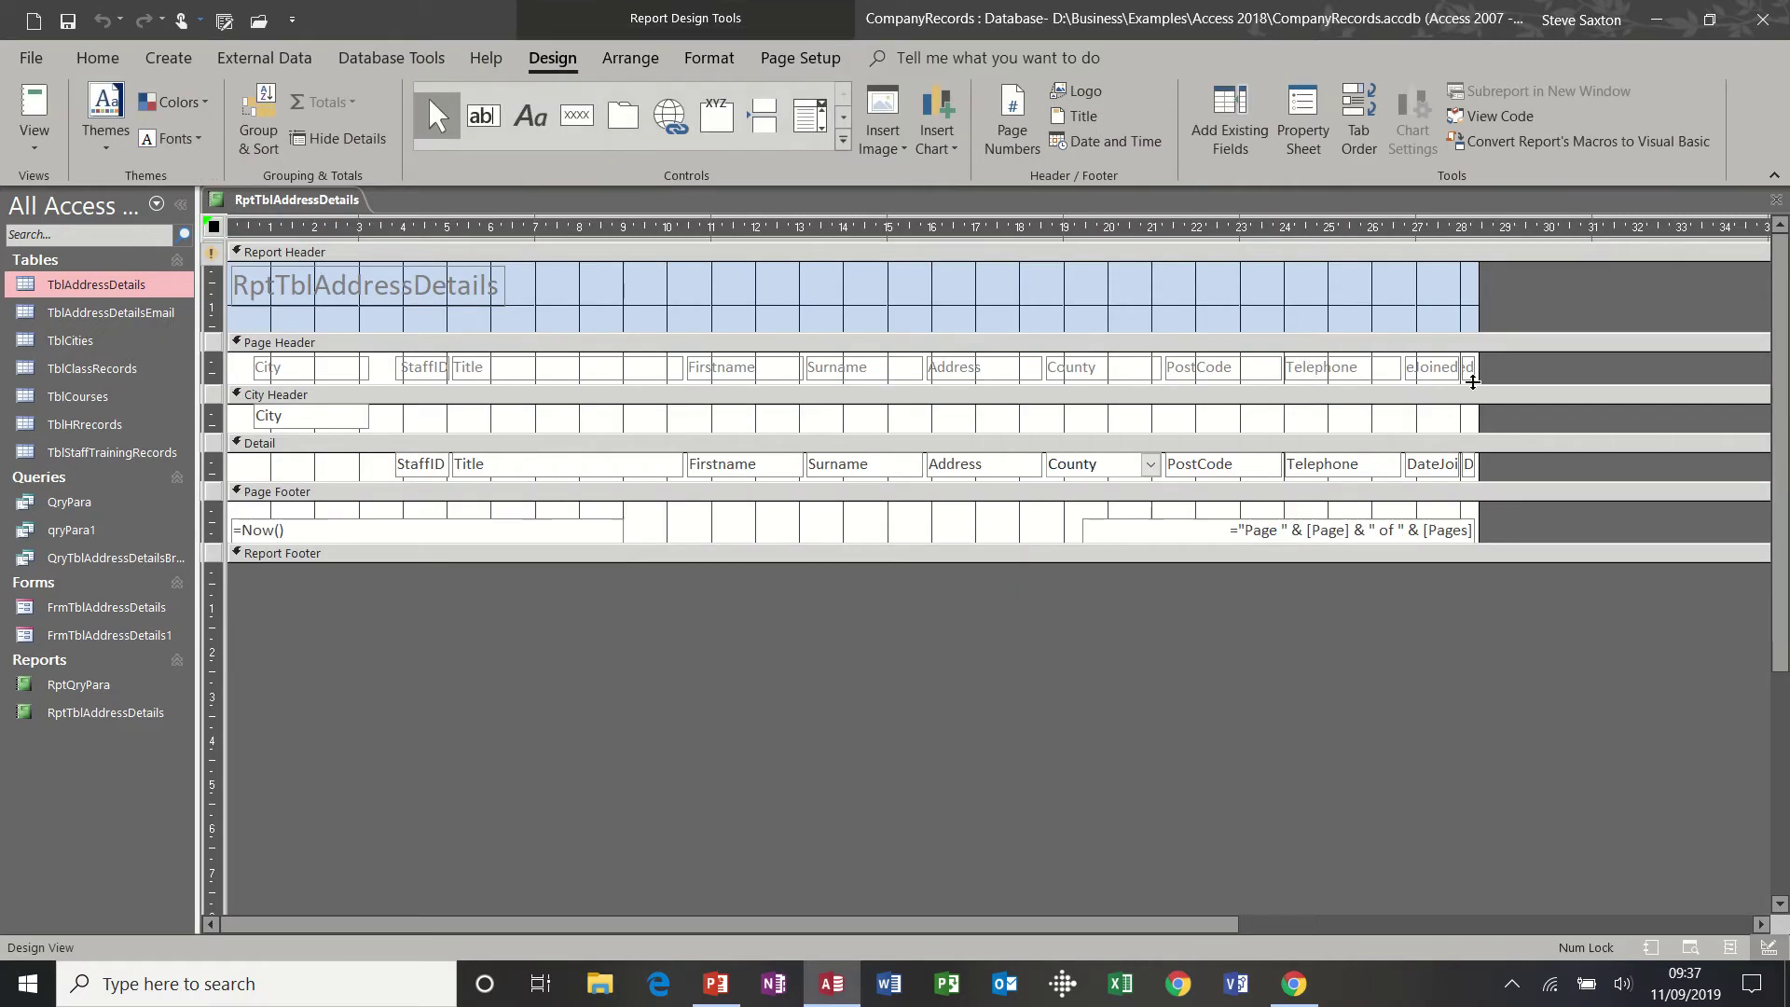
drag(1484, 422, 1624, 406)
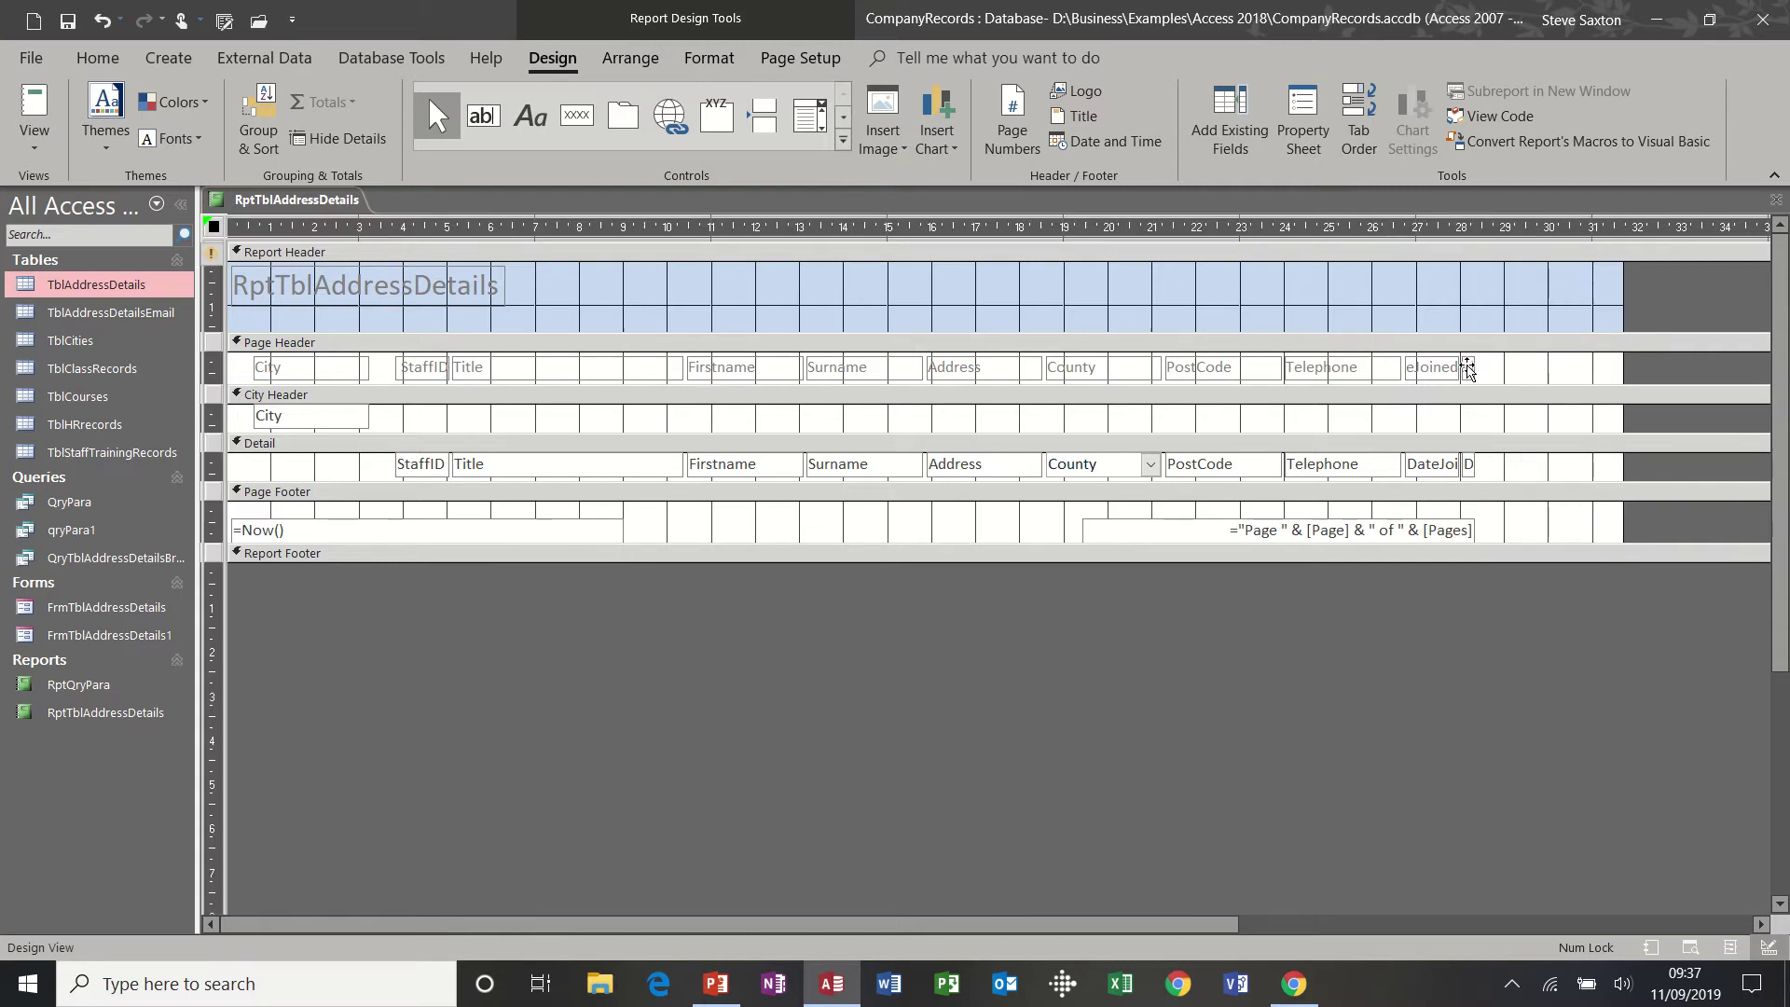
click(1469, 368)
drag(1473, 367, 1600, 366)
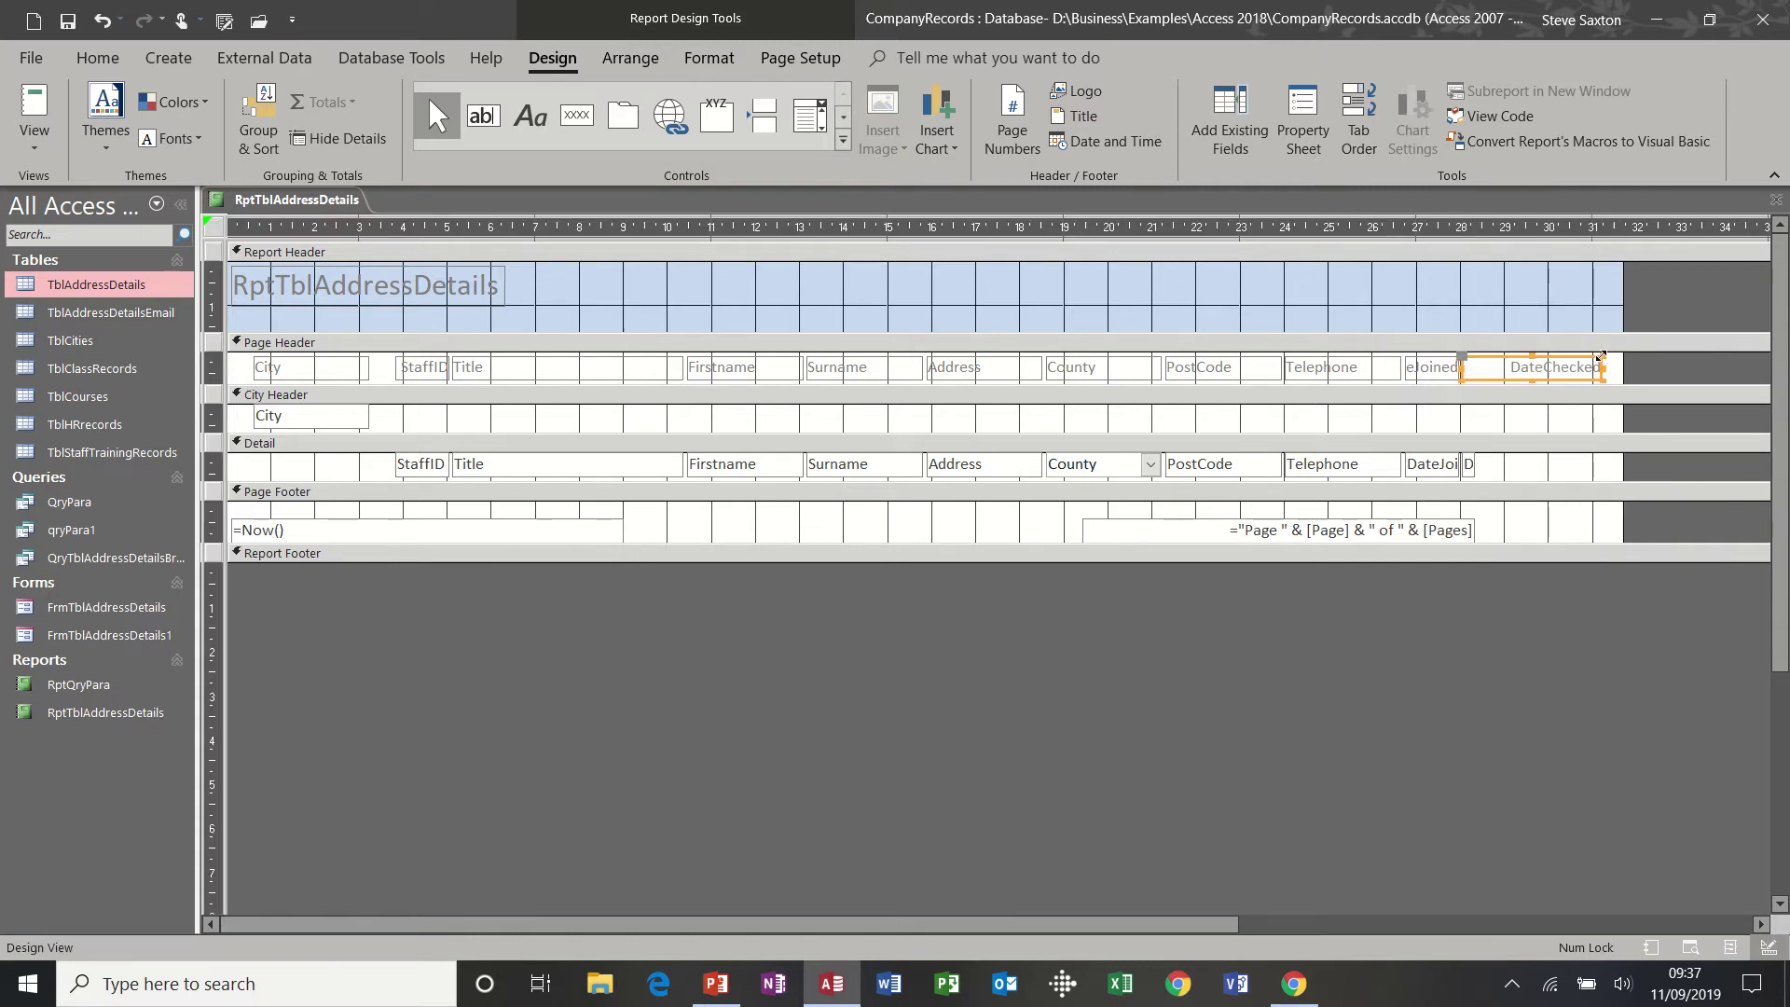
drag(1468, 362, 1502, 359)
click(1459, 369)
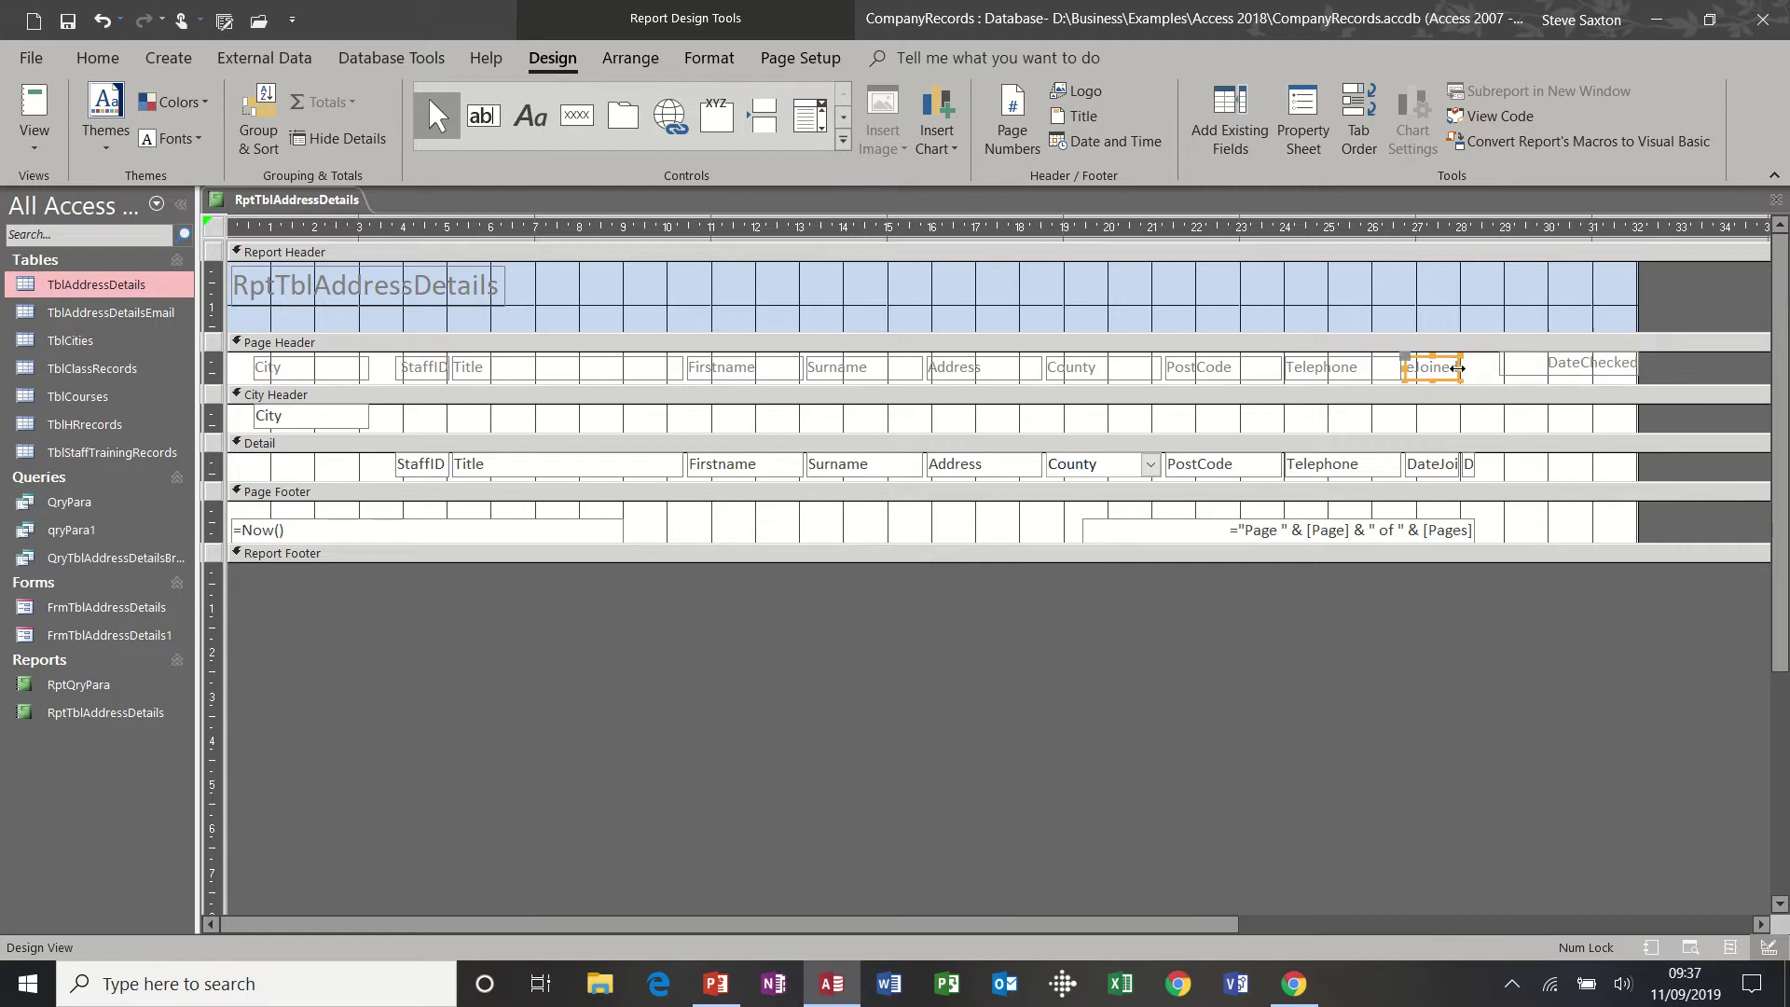
drag(1457, 369, 1498, 368)
Step: Align the DateChecked and DateJoined detail fields under their headings and check the report's data
click(1471, 466)
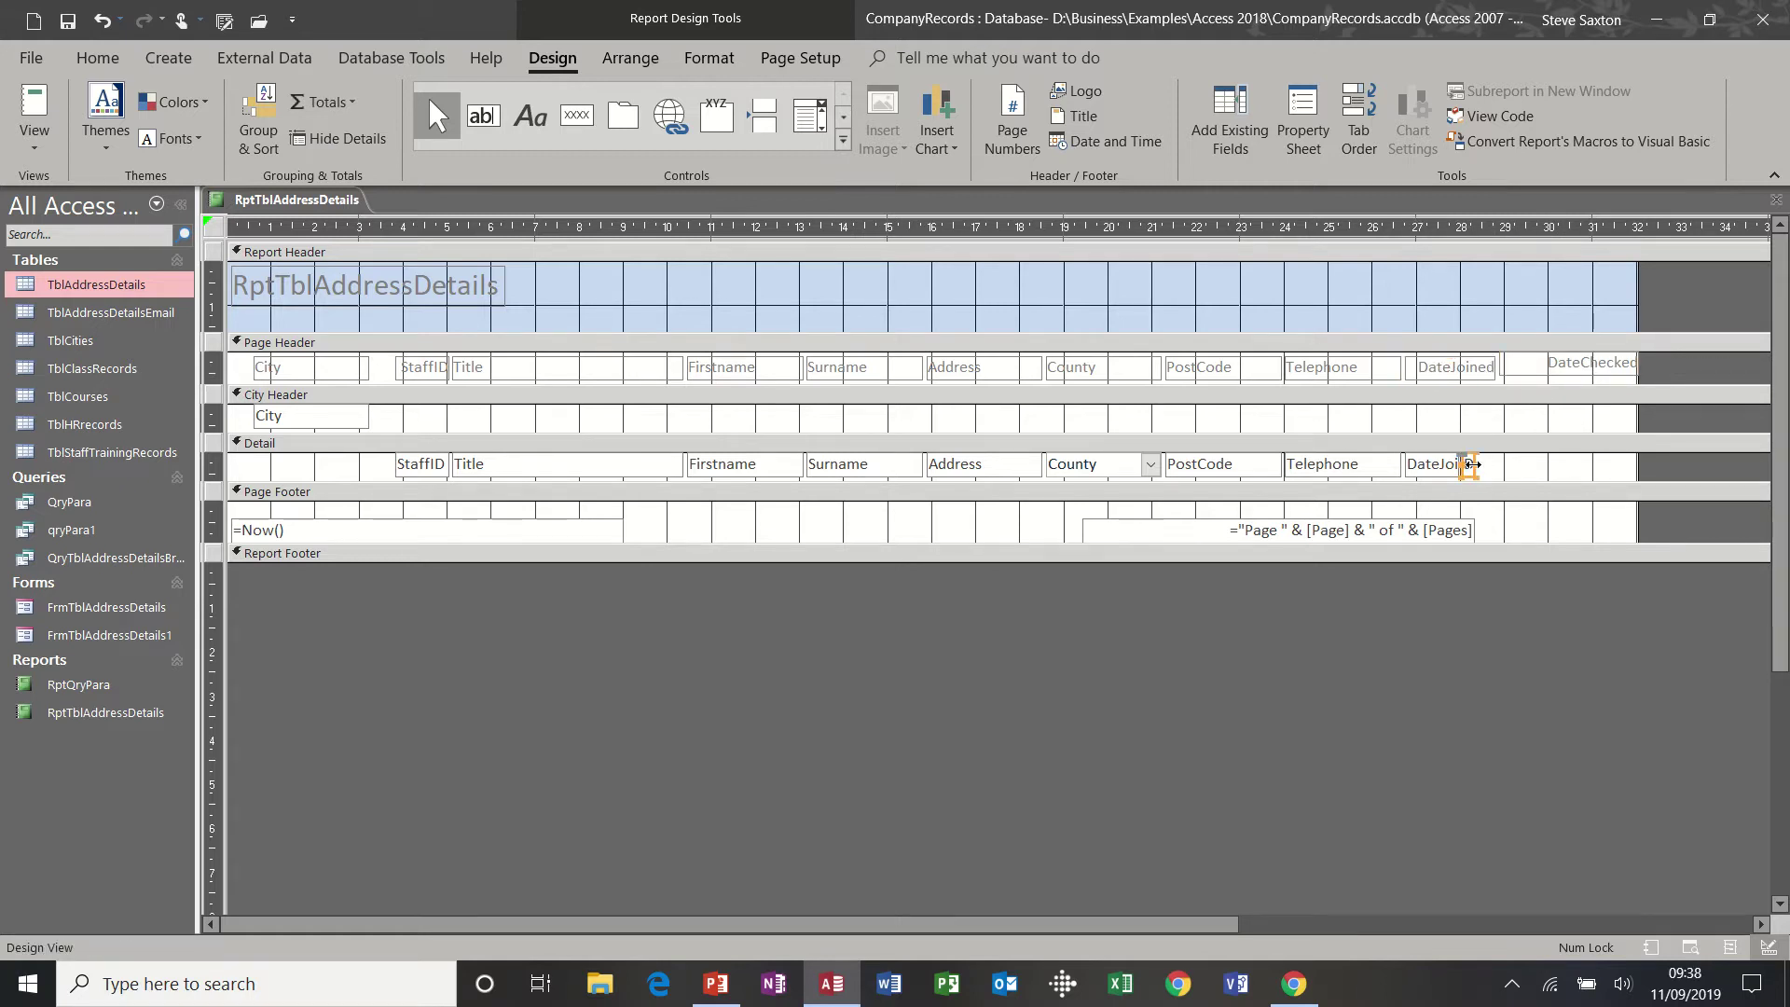
drag(1473, 464, 1636, 463)
click(1457, 466)
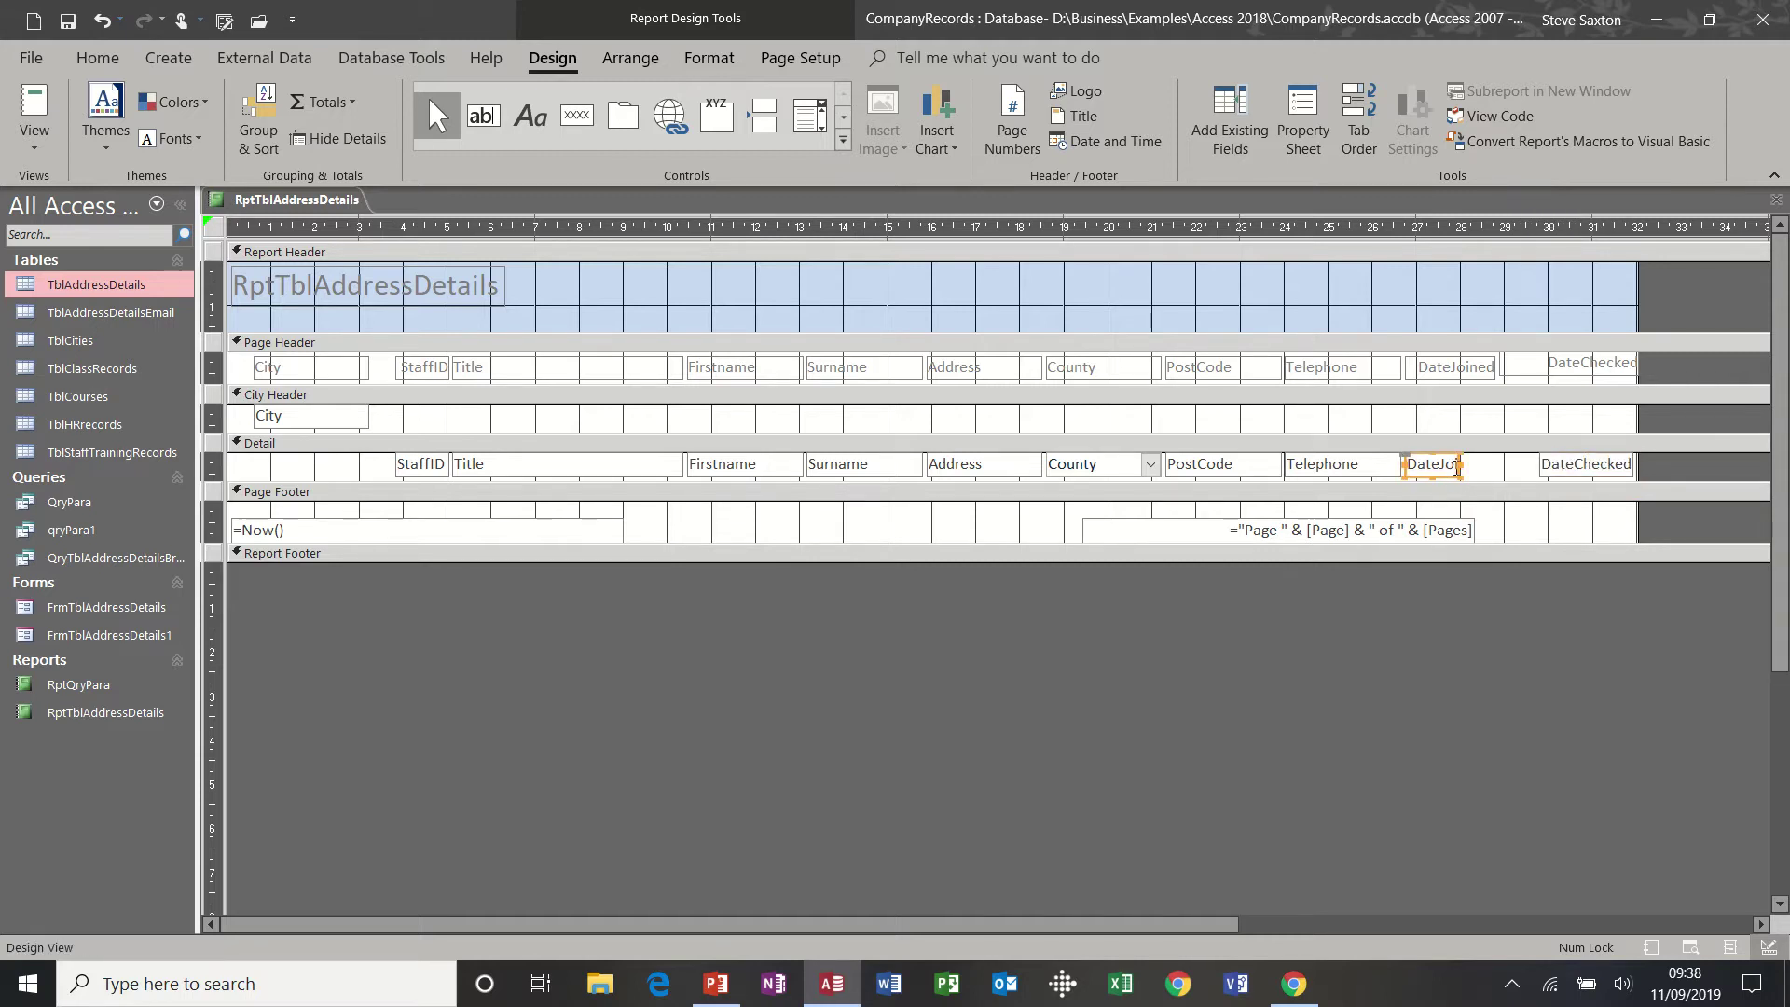
drag(1459, 464, 1506, 464)
click(33, 103)
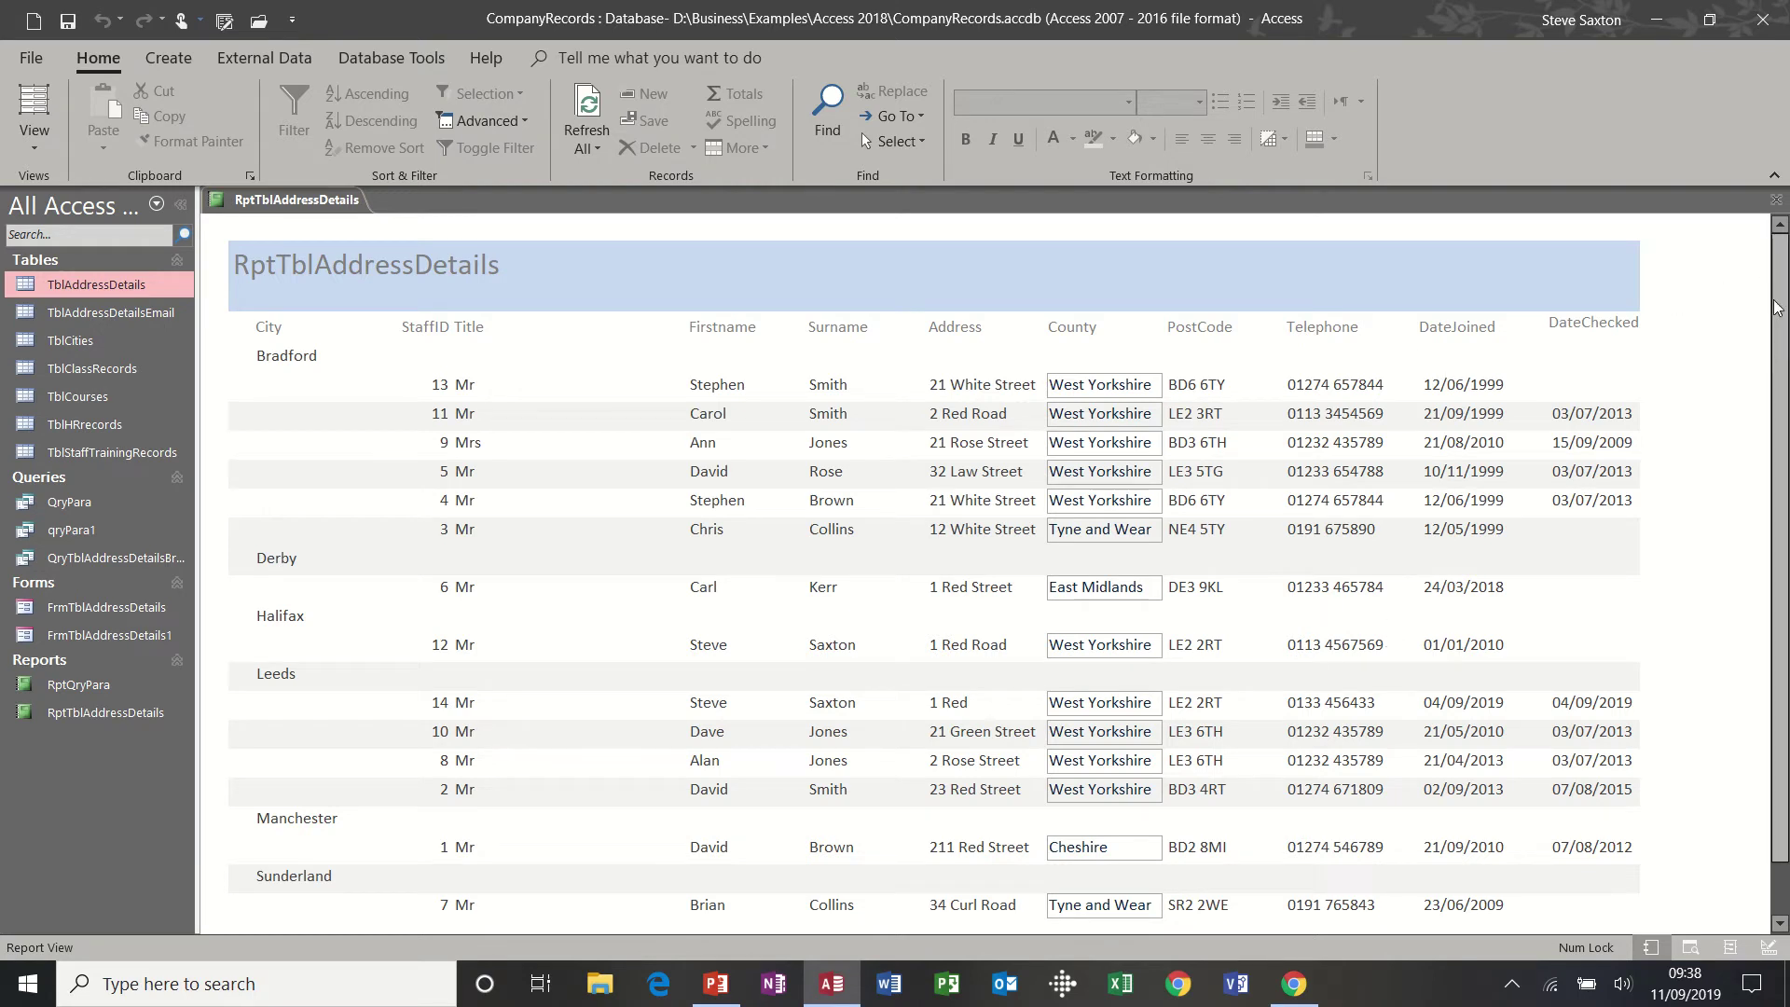
scroll(1779, 313, down, 3)
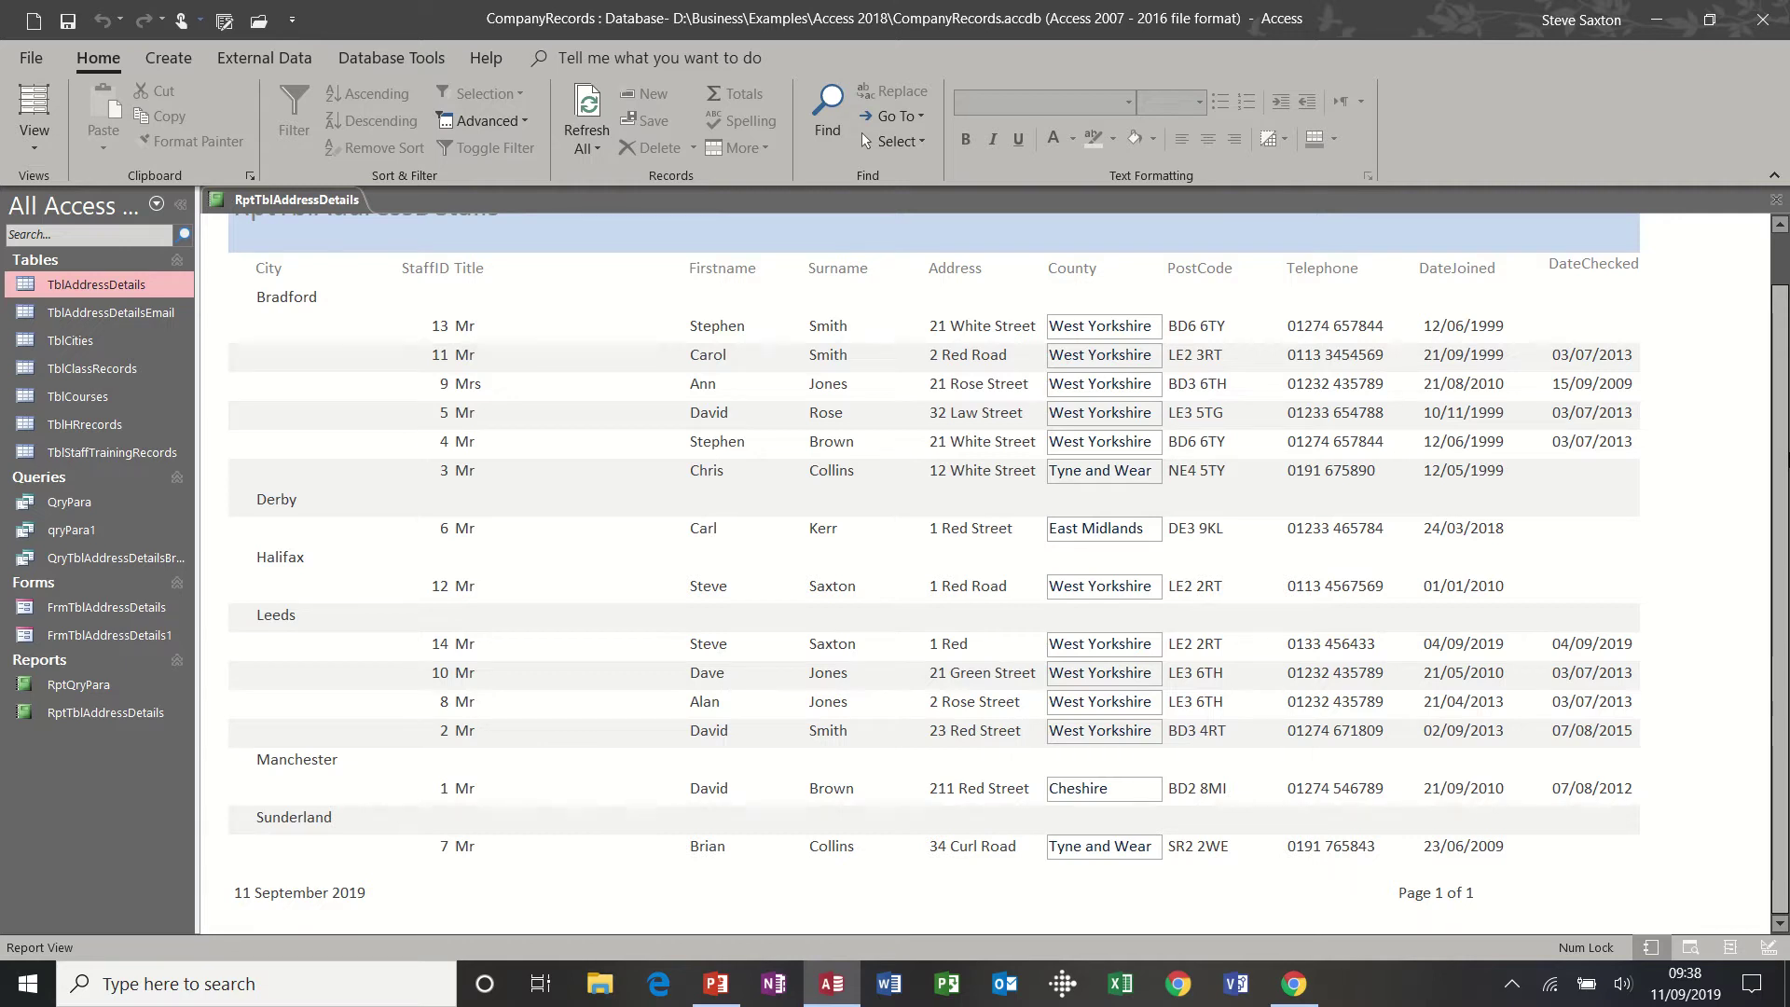
Step: Close the report without saving and permanently delete RptTblAddressDetails from the navigation pane
click(1776, 204)
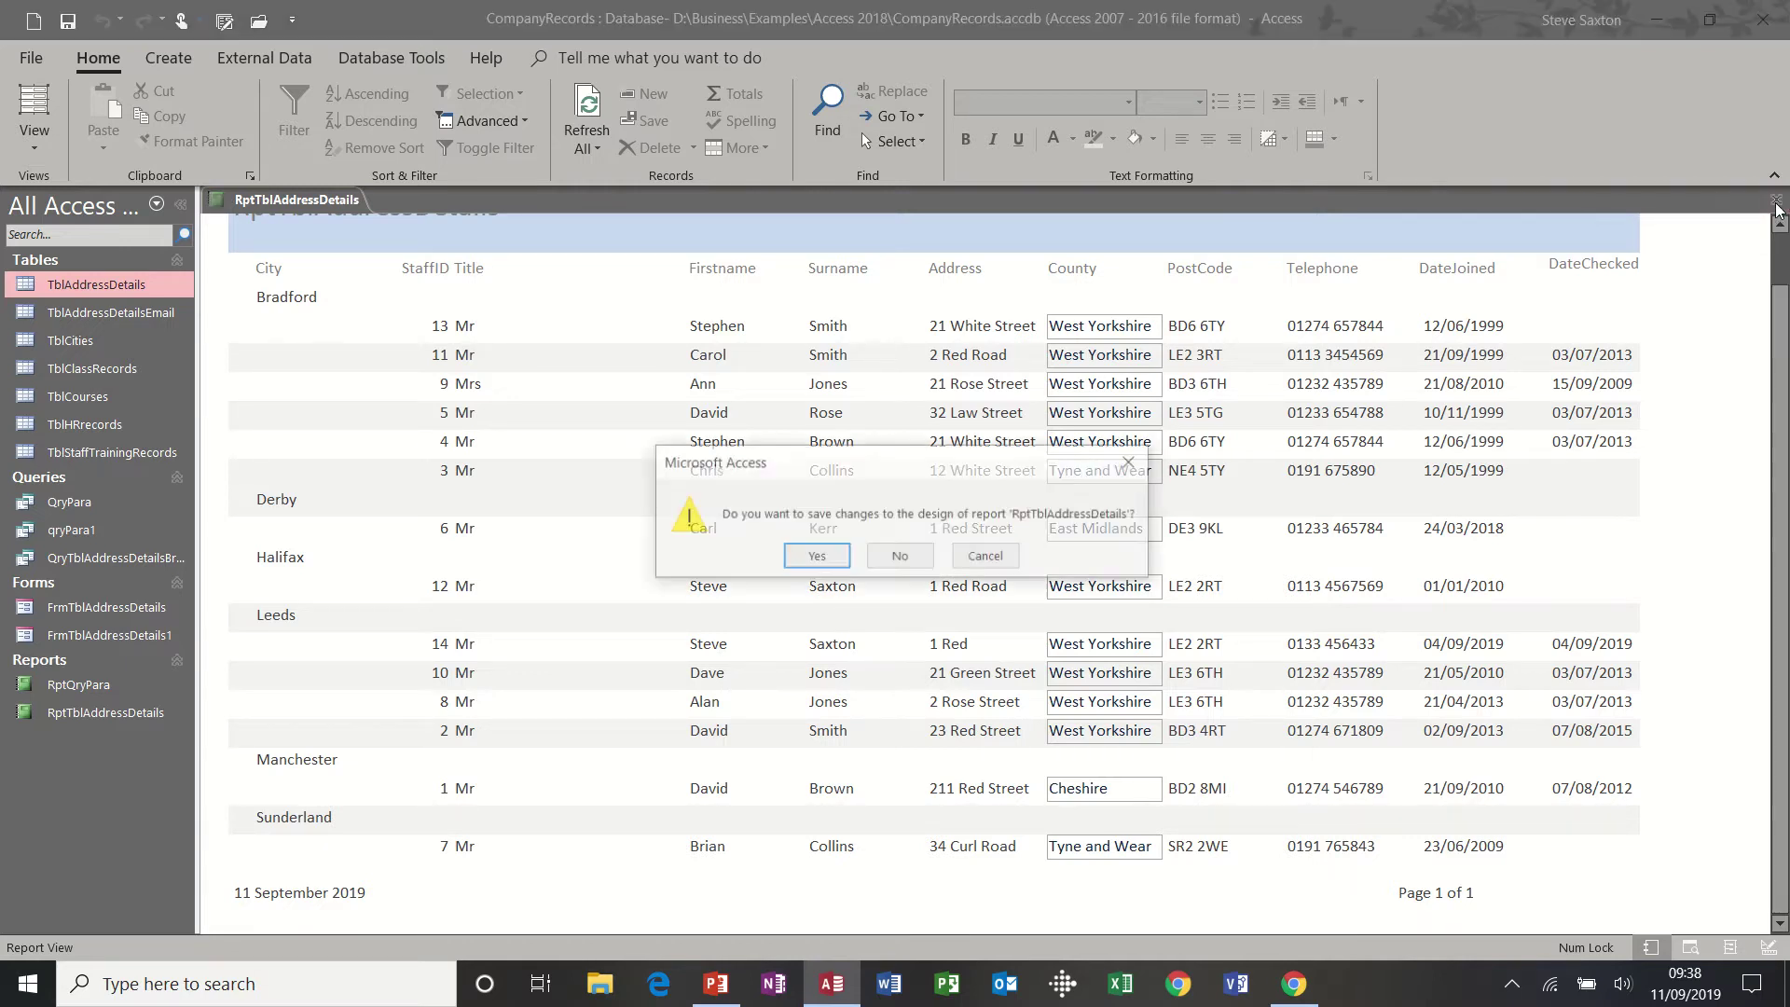
click(900, 556)
click(149, 716)
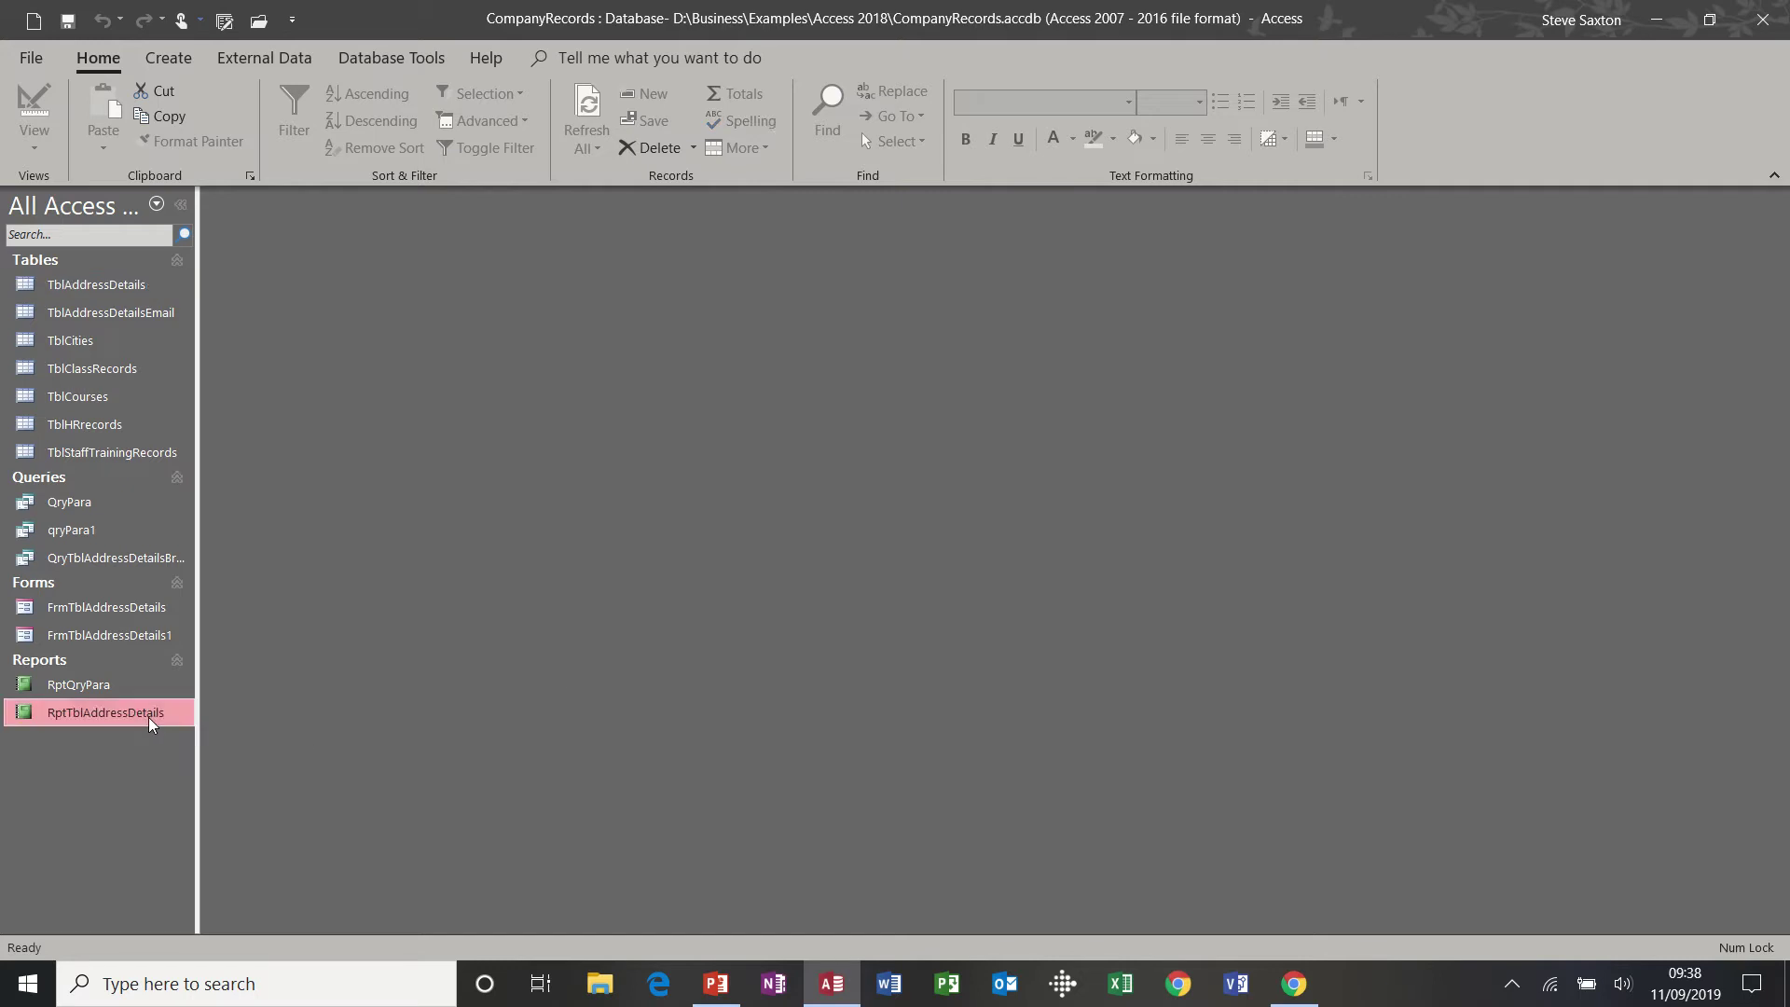
key(Delete)
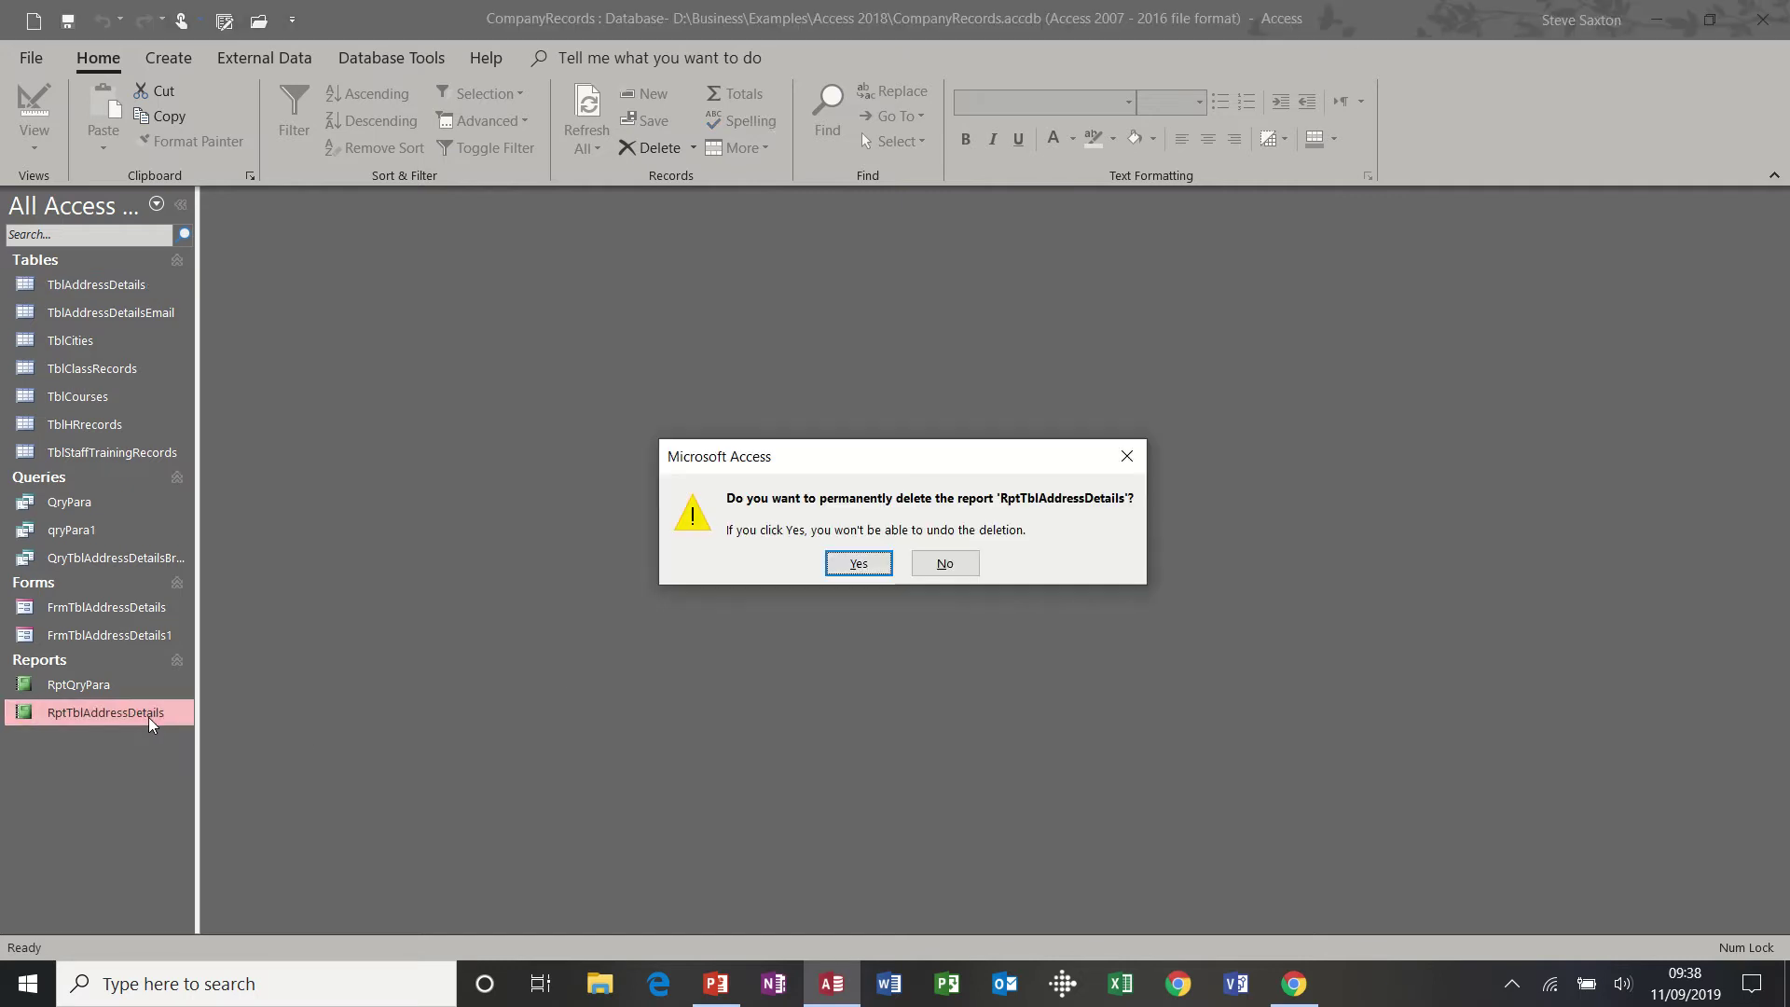
click(859, 563)
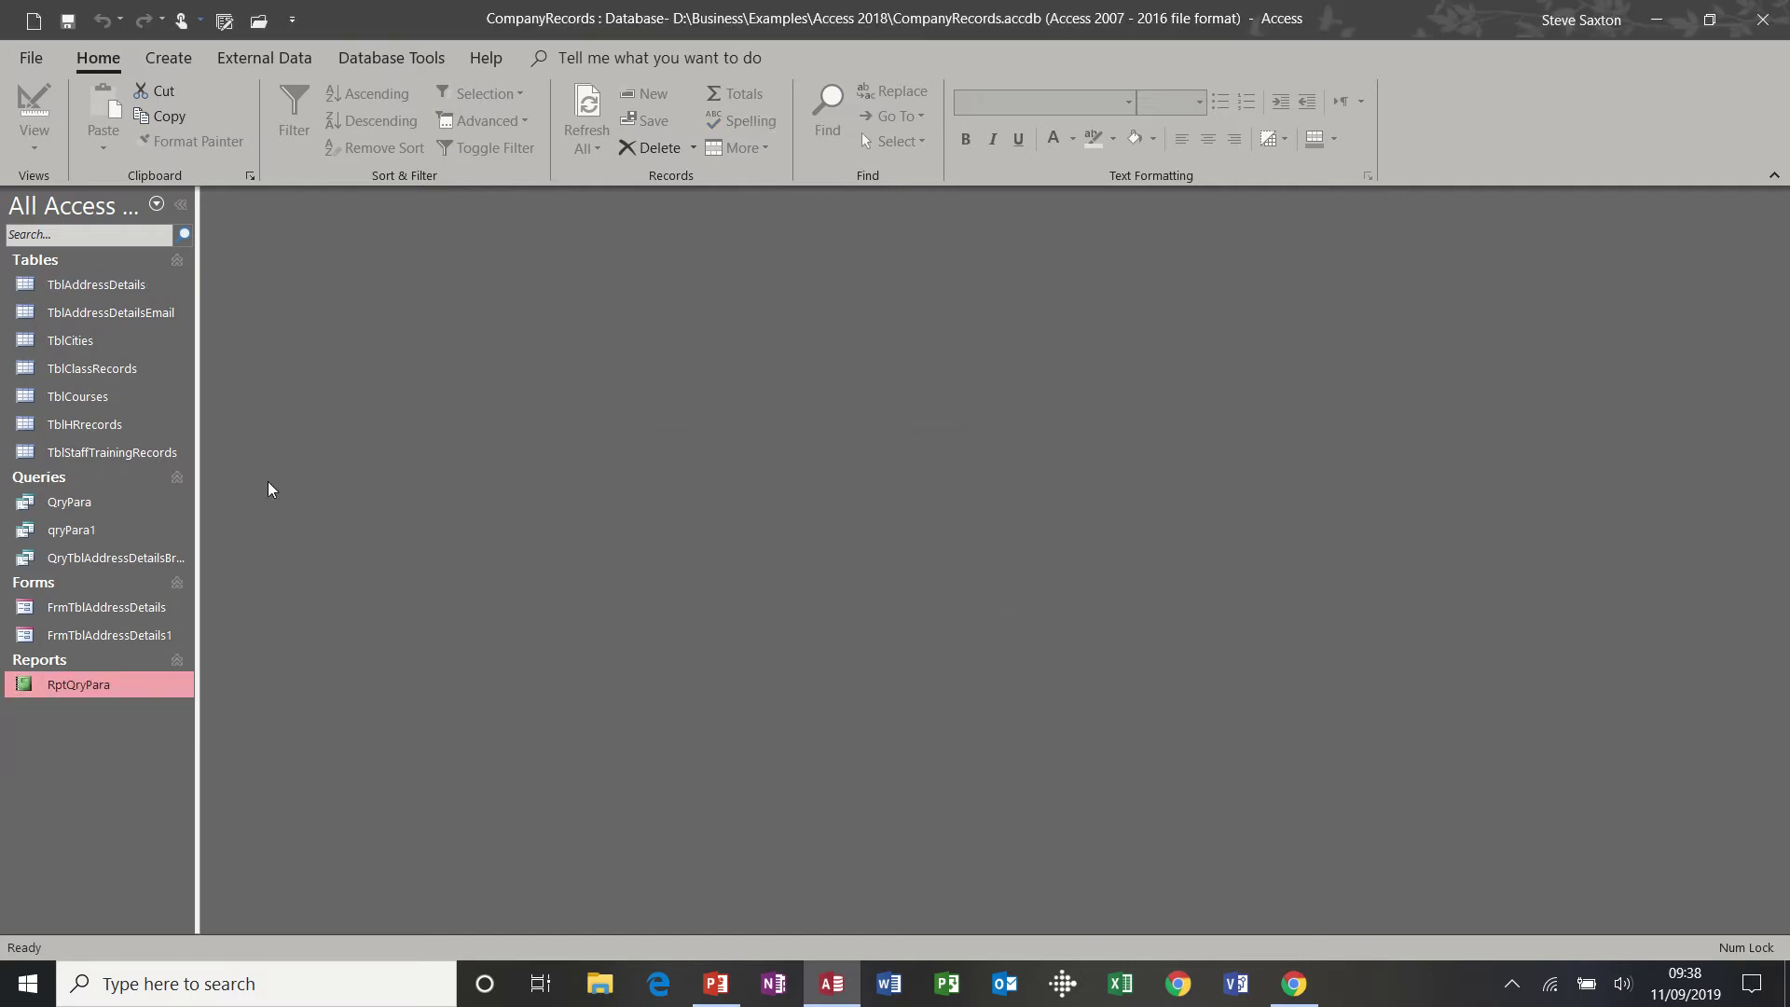
click(80, 284)
Step: Start a blank report design and set its record source to TblAddressDetails
click(171, 60)
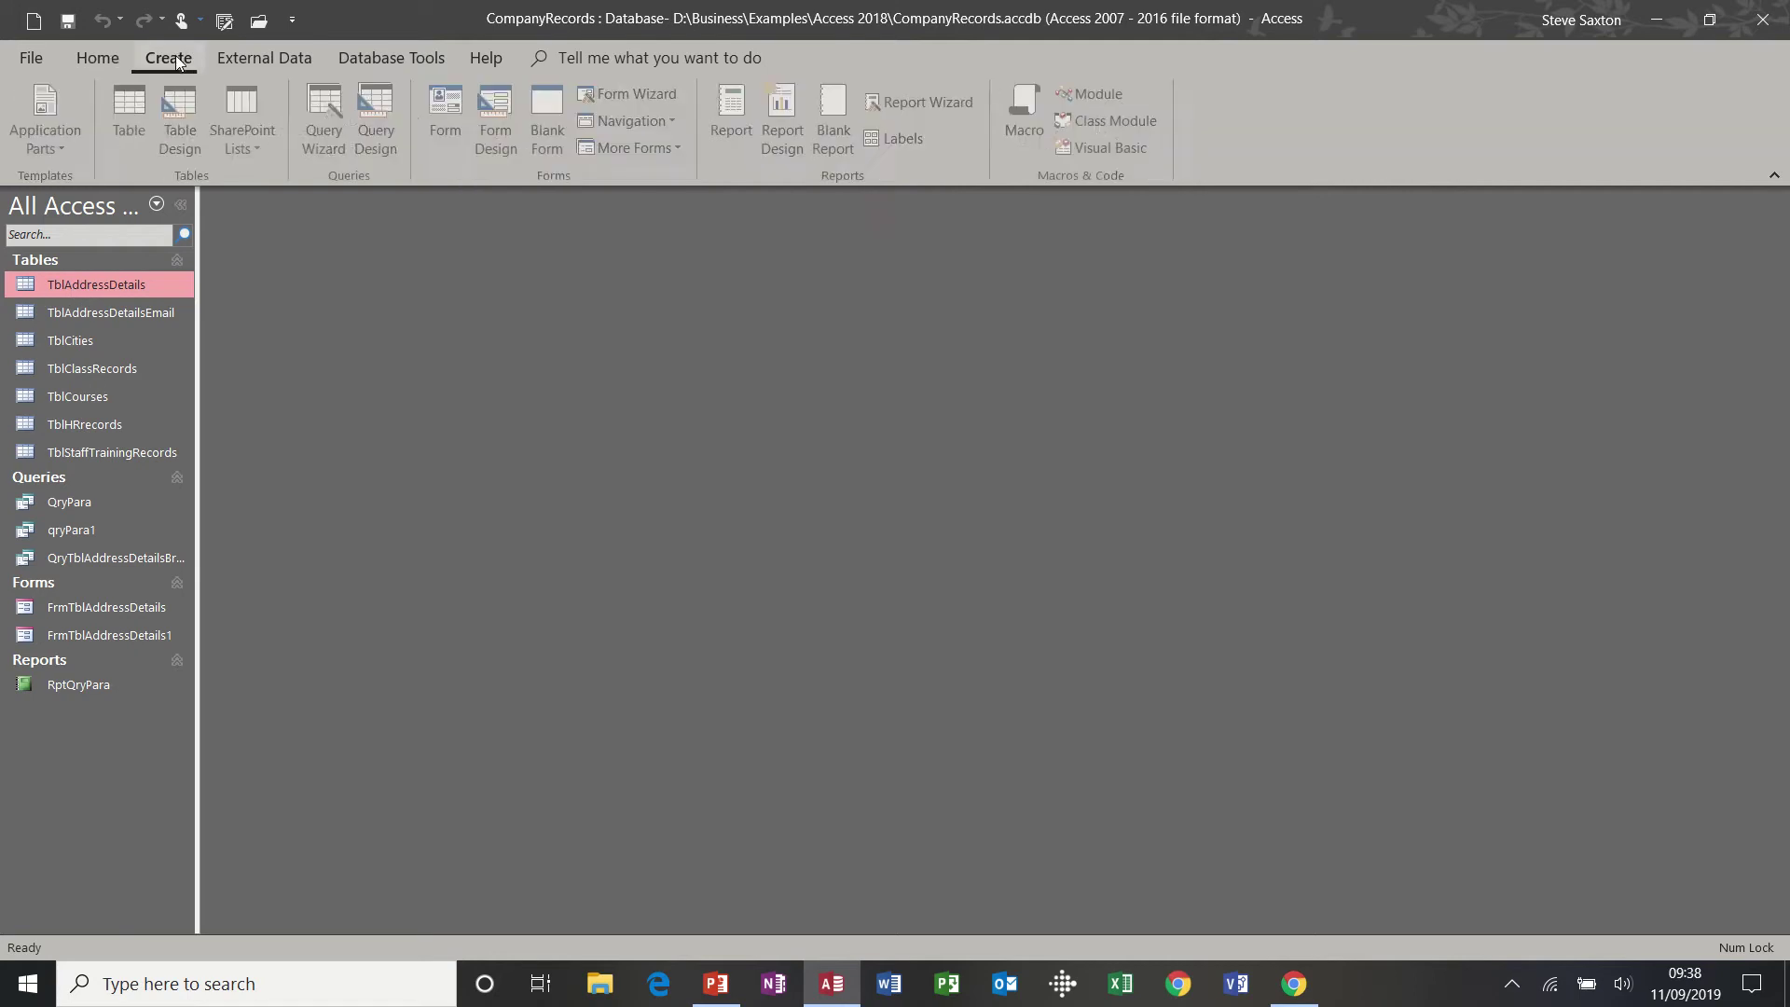
click(788, 124)
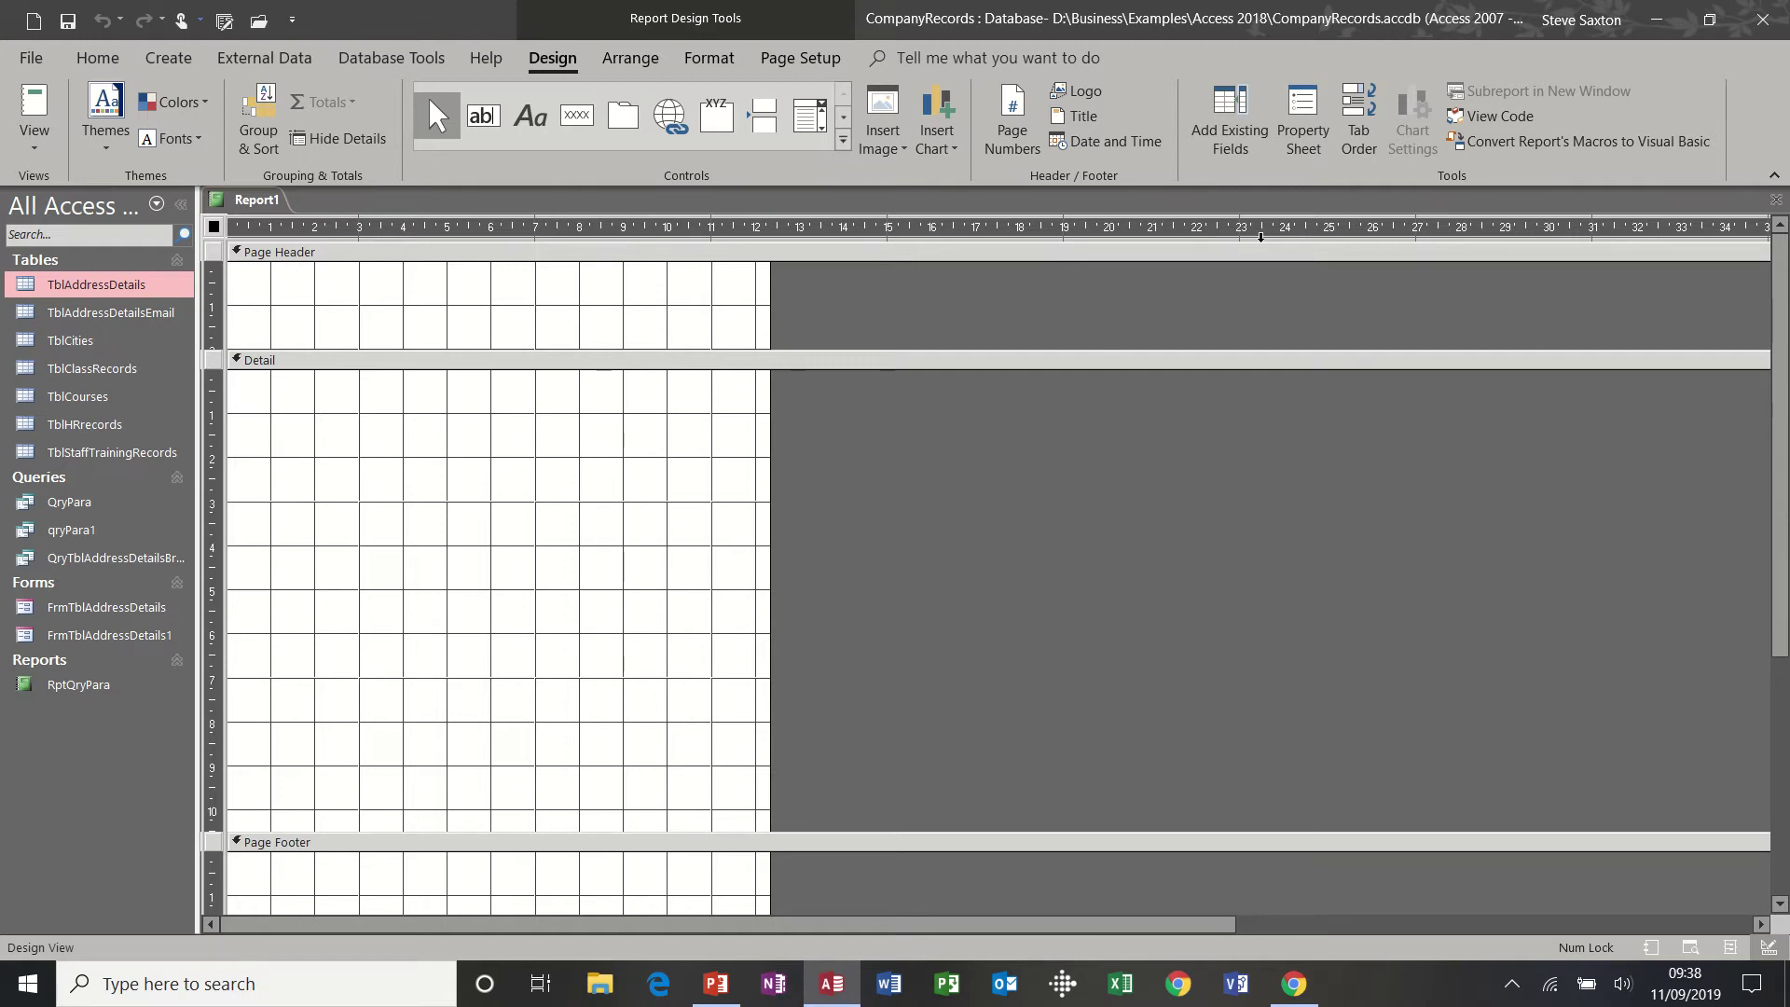
click(1305, 148)
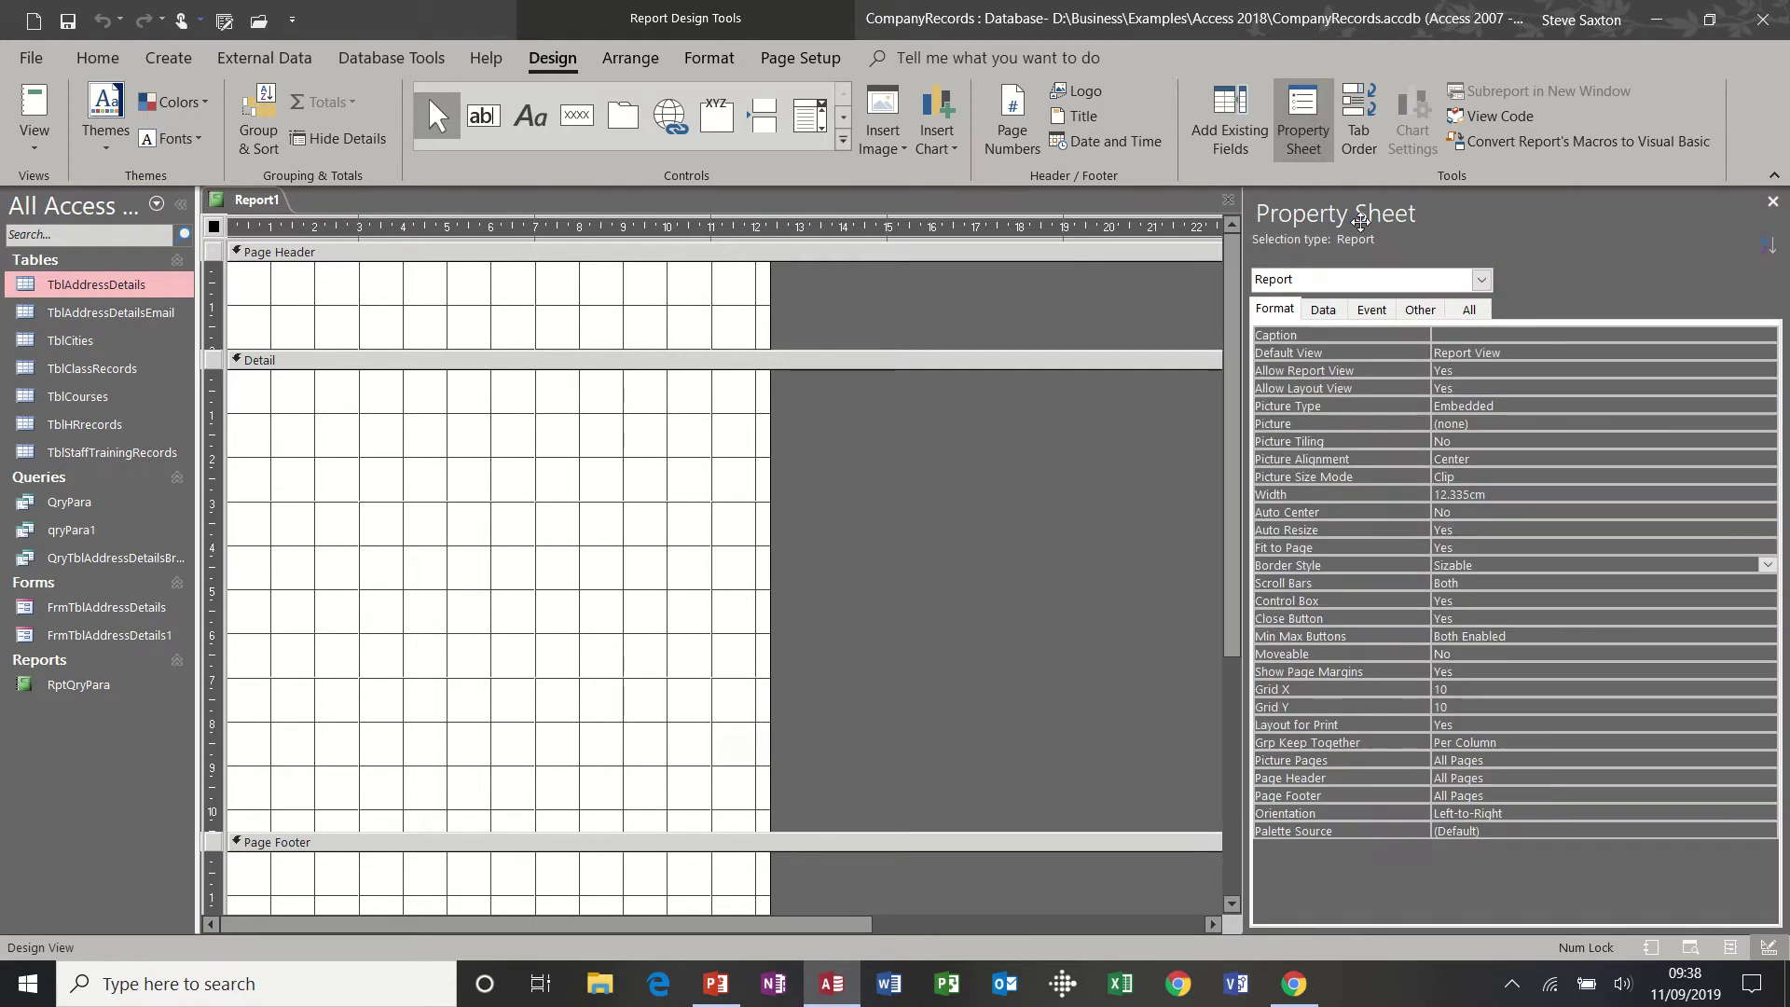
click(1330, 314)
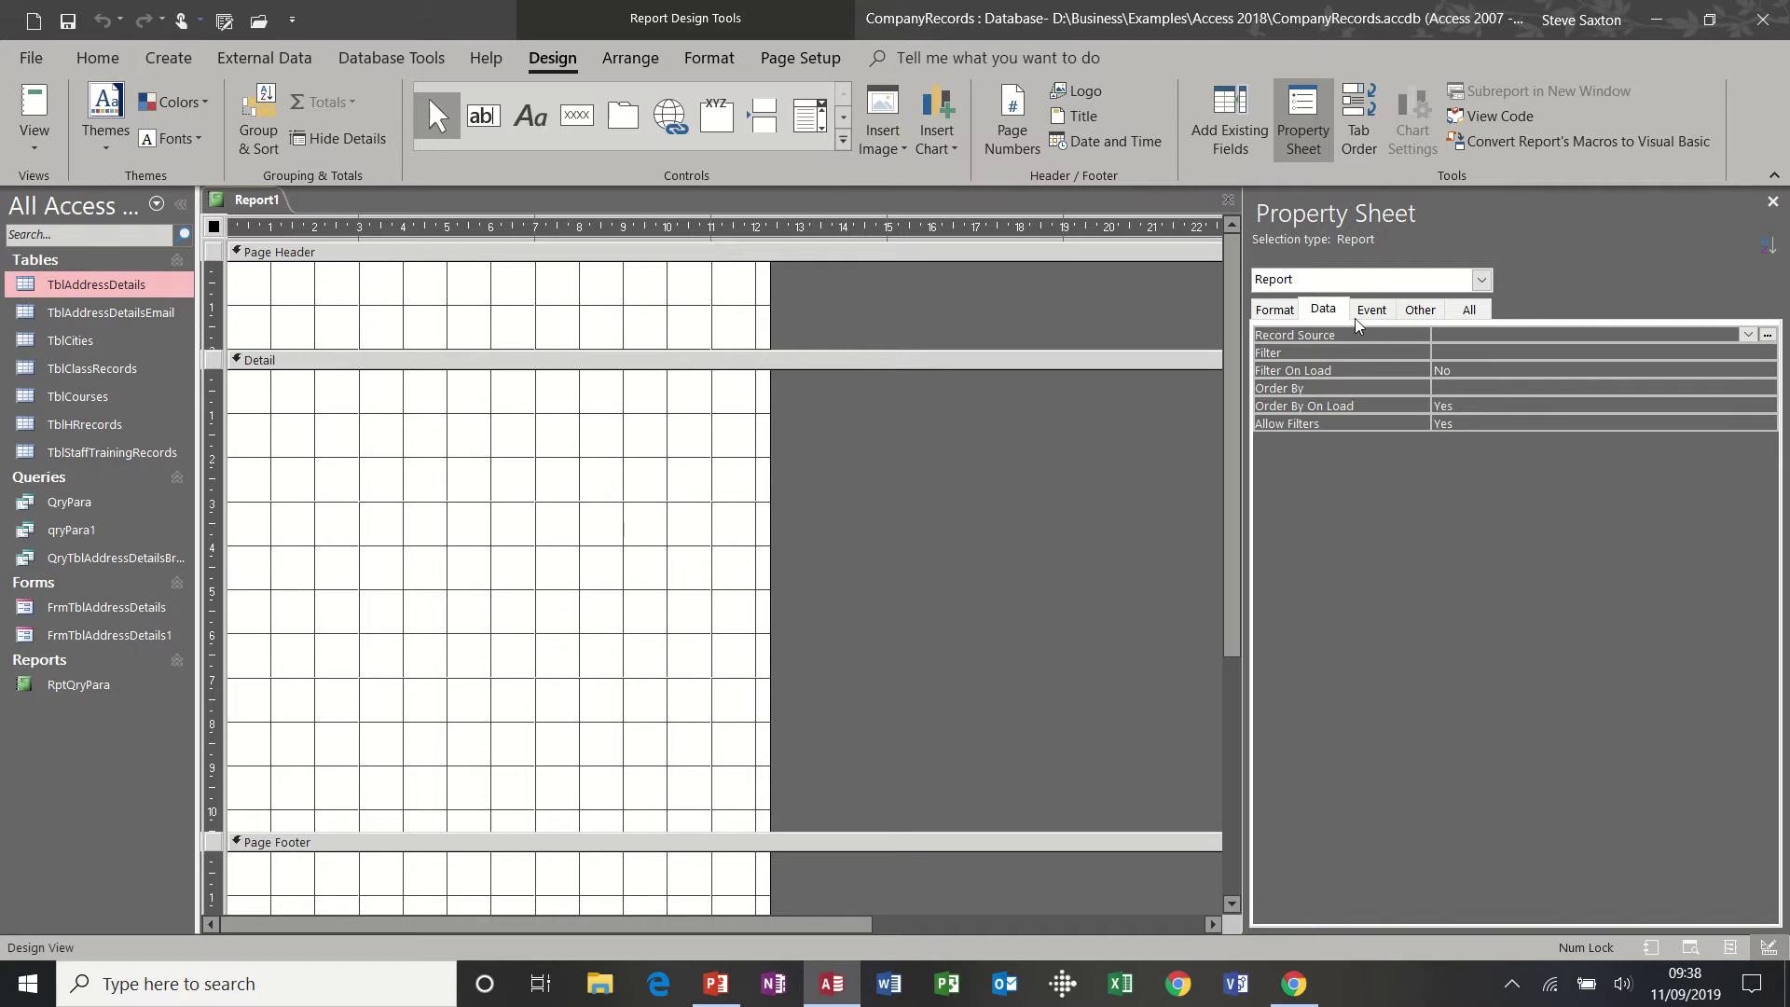
click(1748, 336)
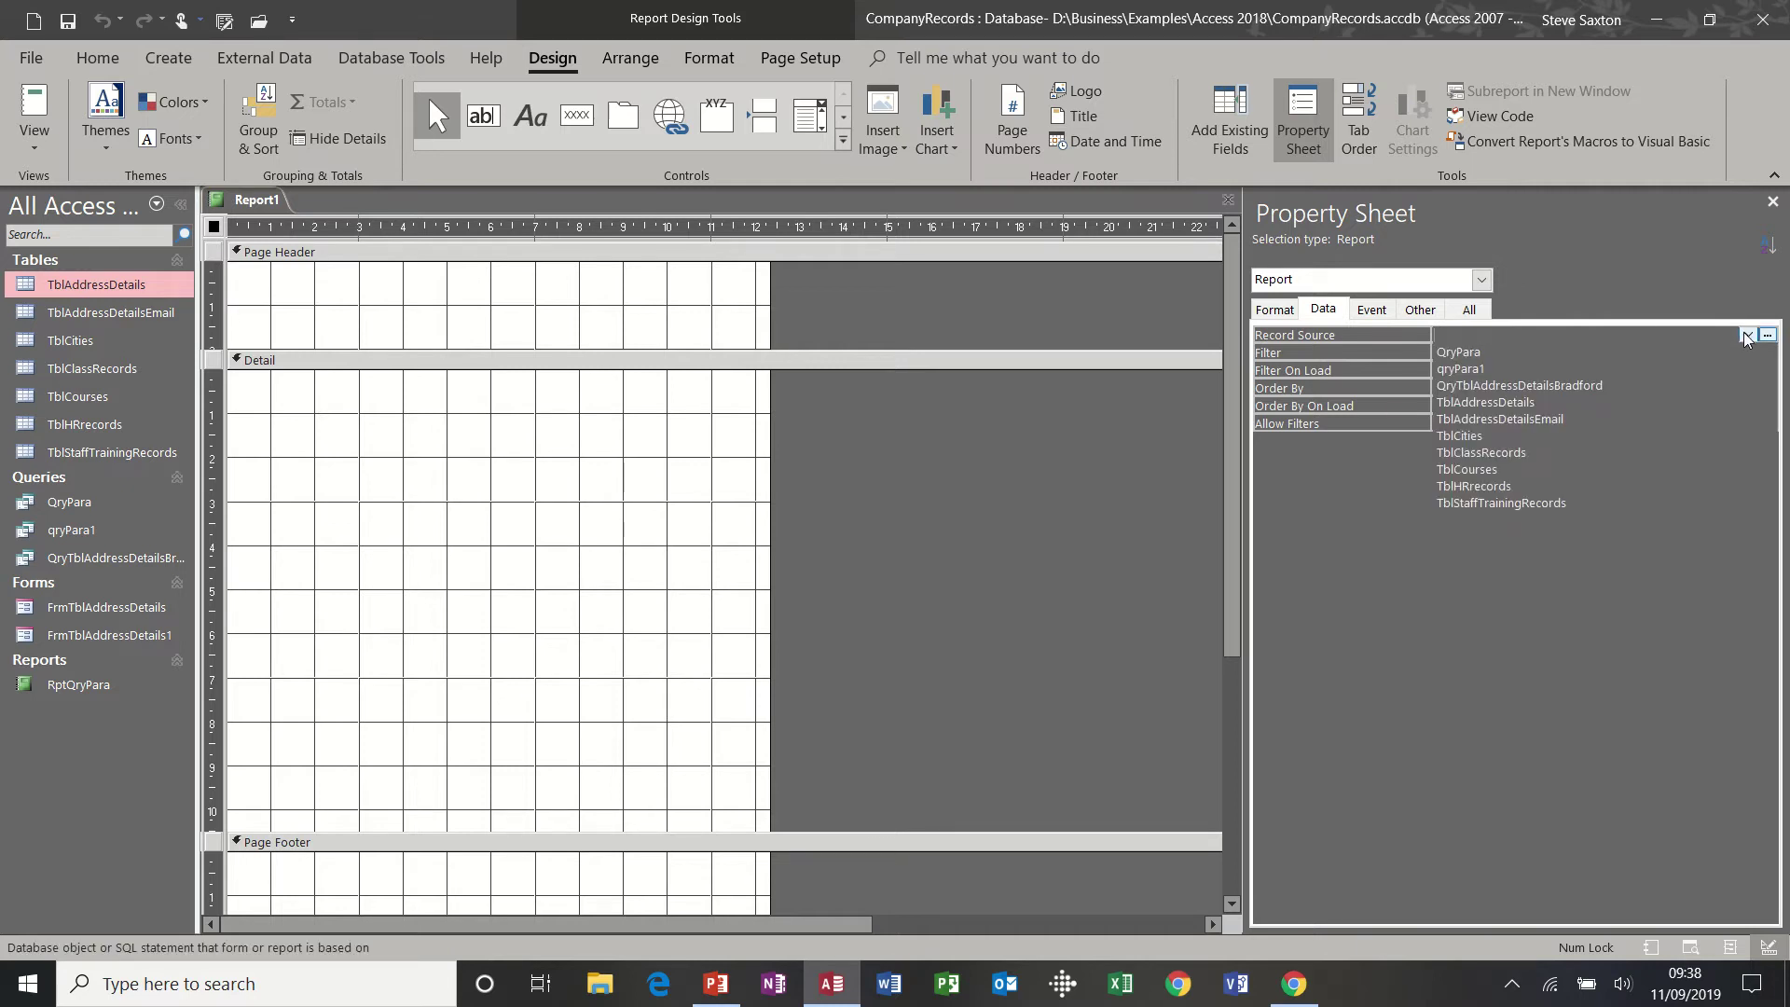
click(1592, 402)
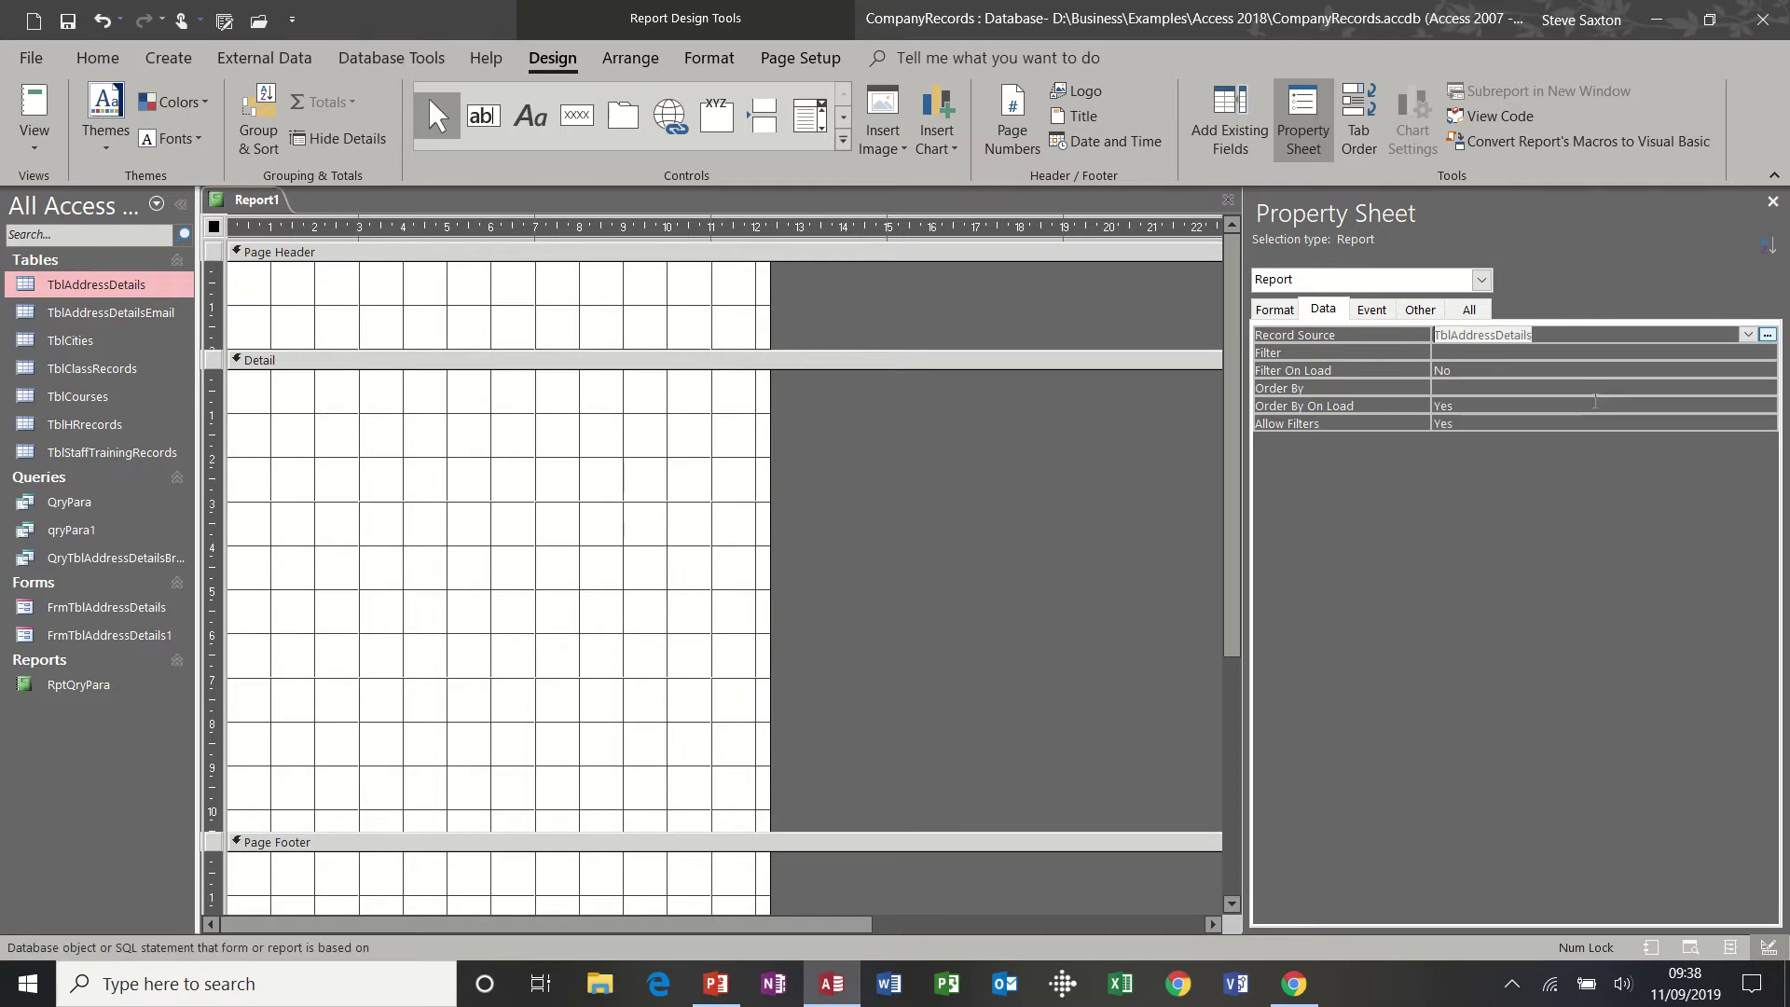
click(1300, 125)
click(1248, 123)
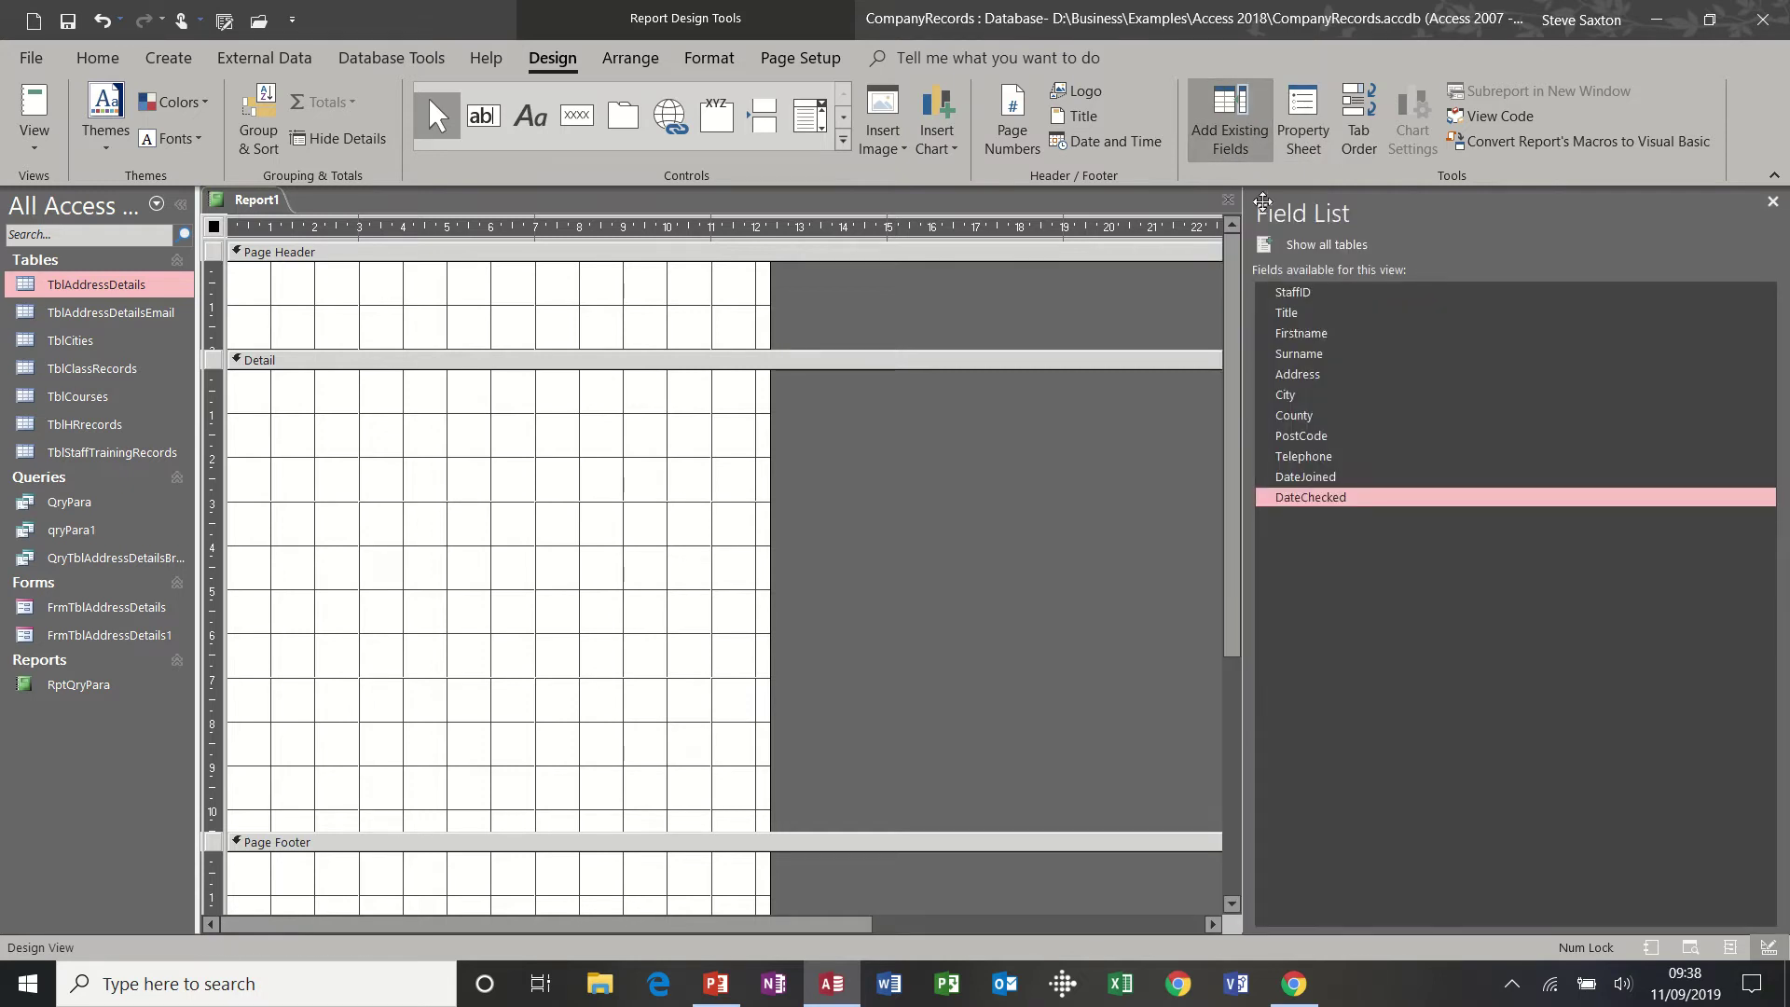
click(1304, 294)
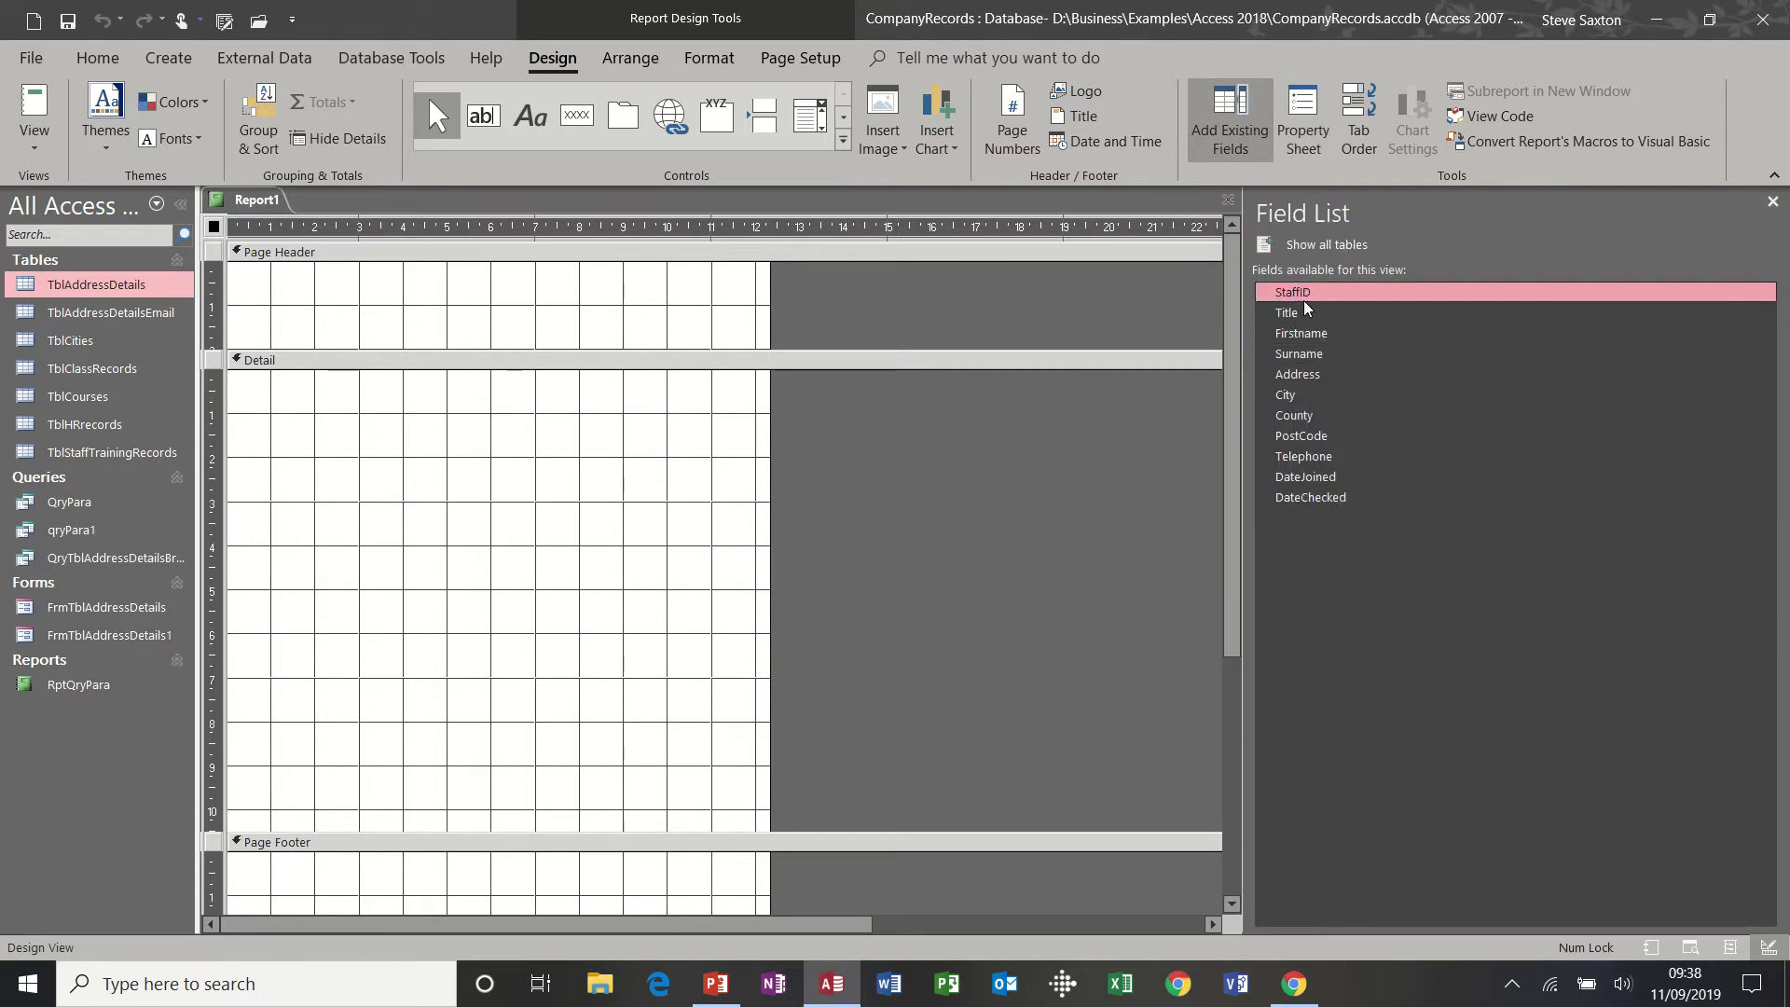
shift+click(1336, 498)
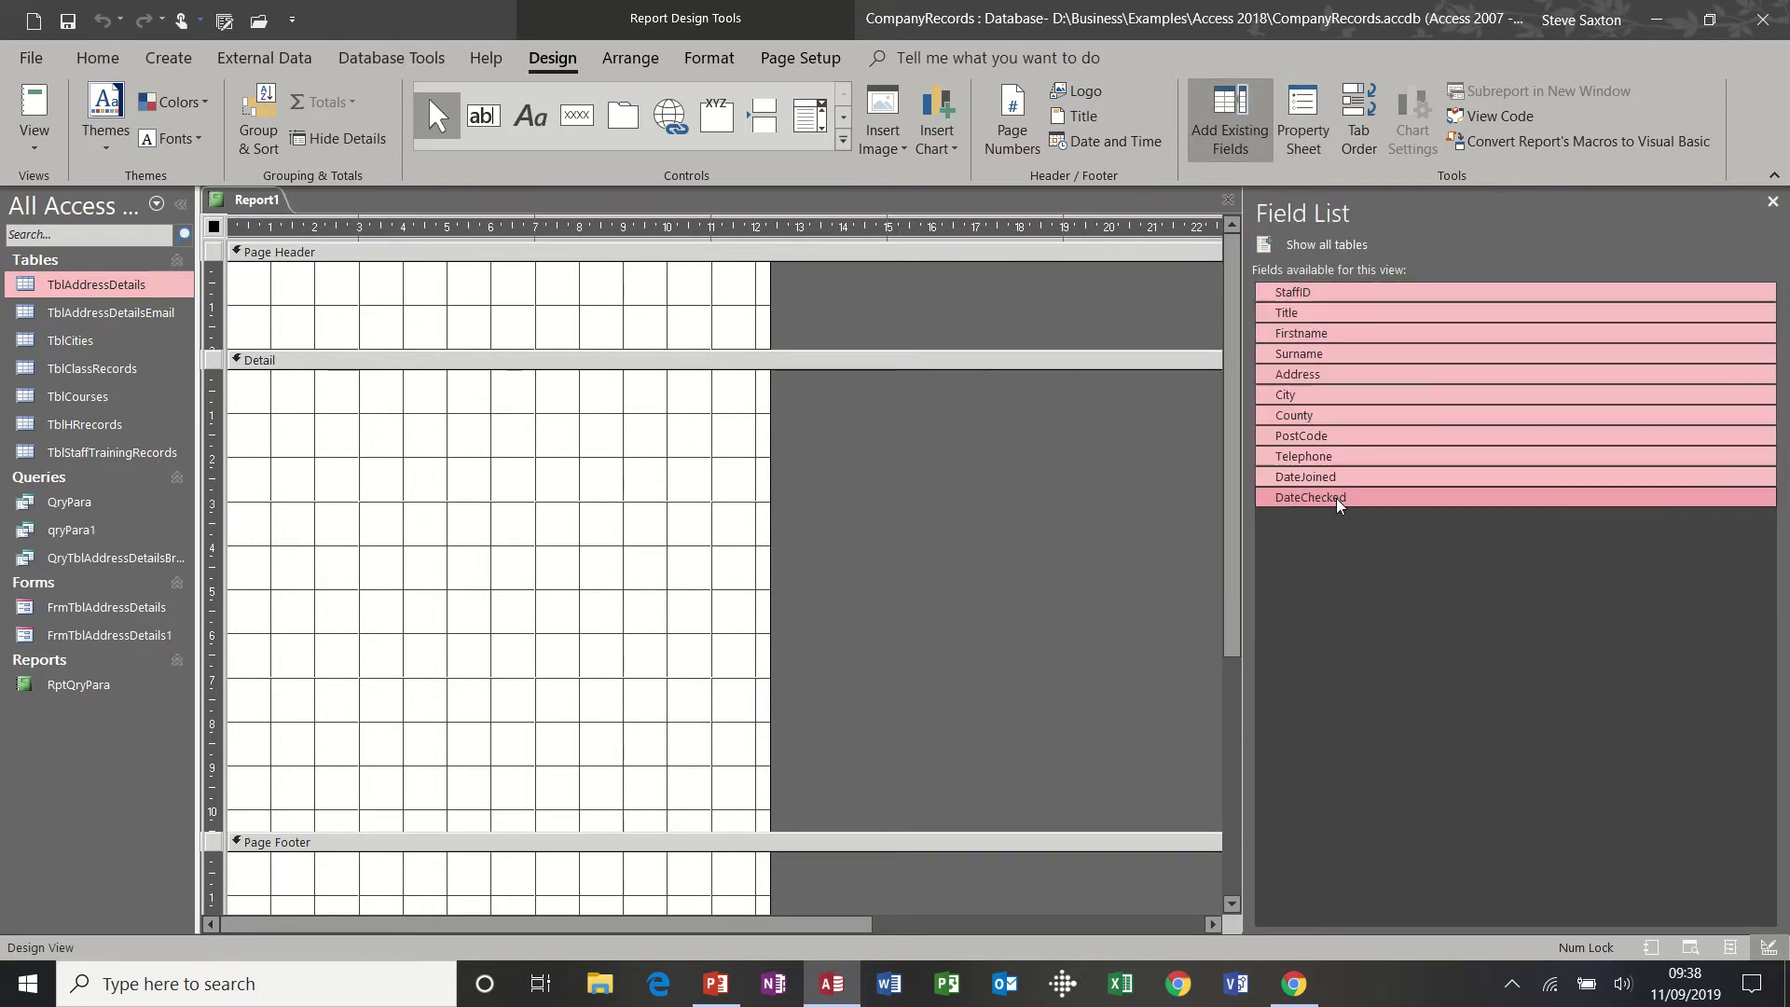
drag(1341, 489, 337, 399)
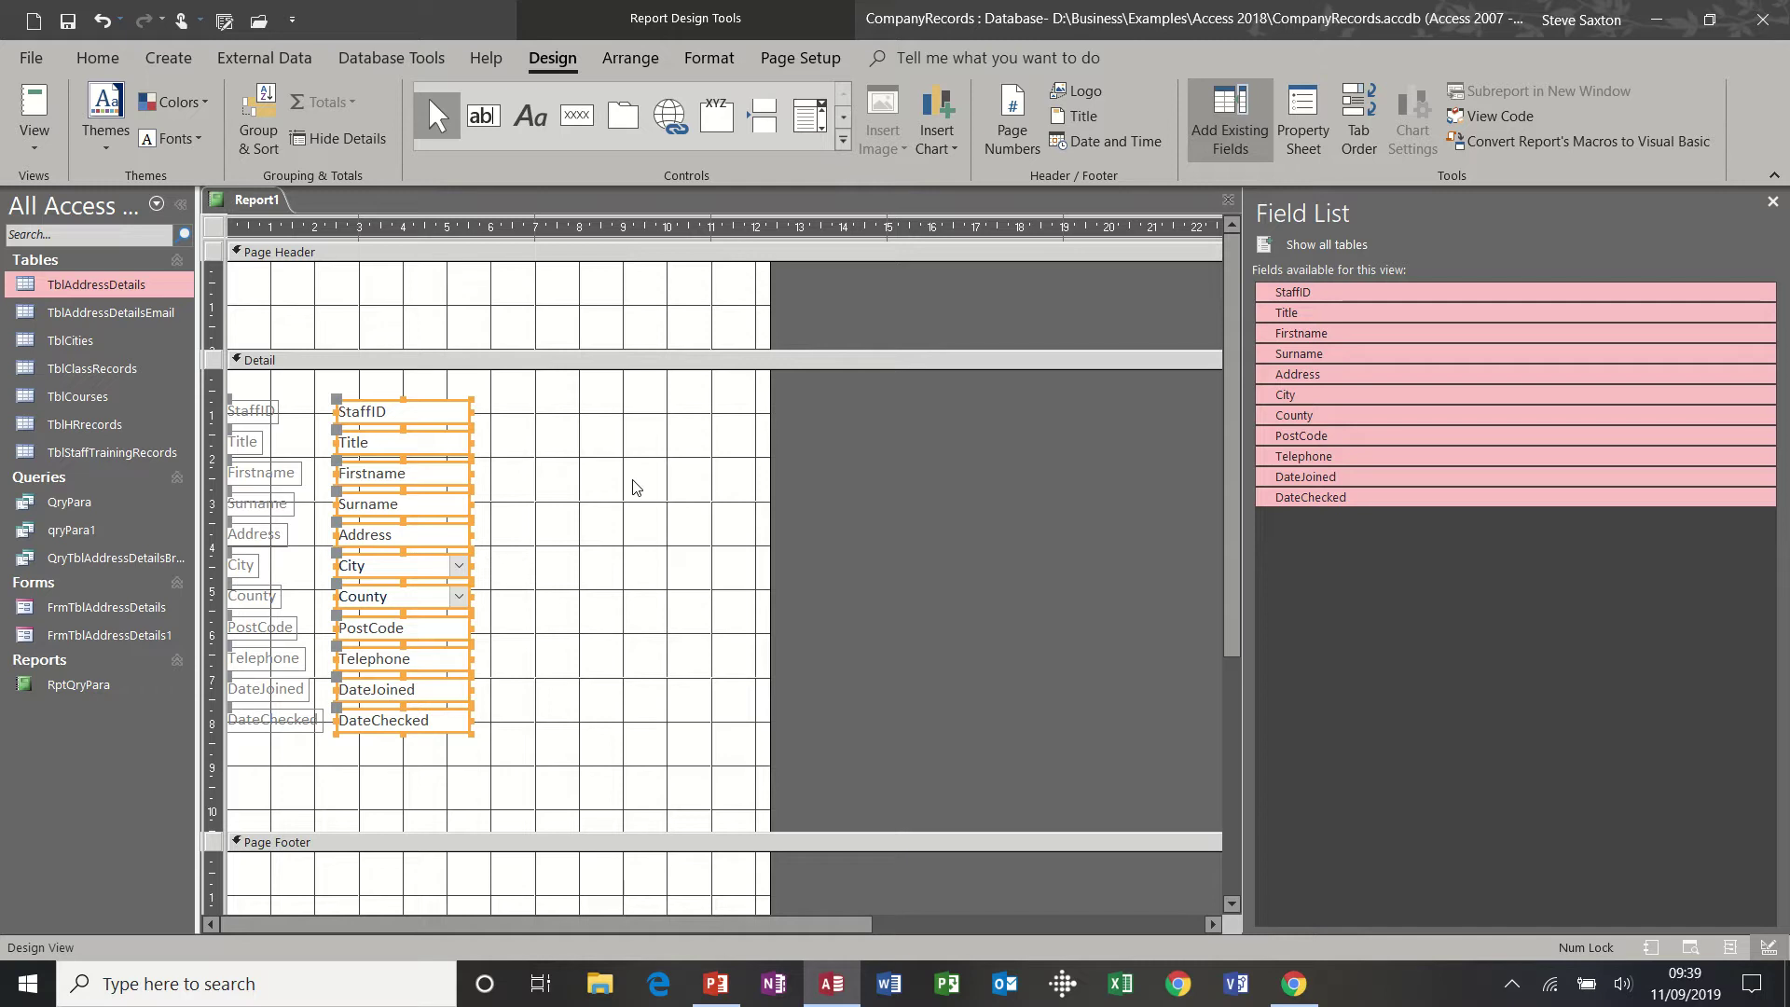
click(39, 148)
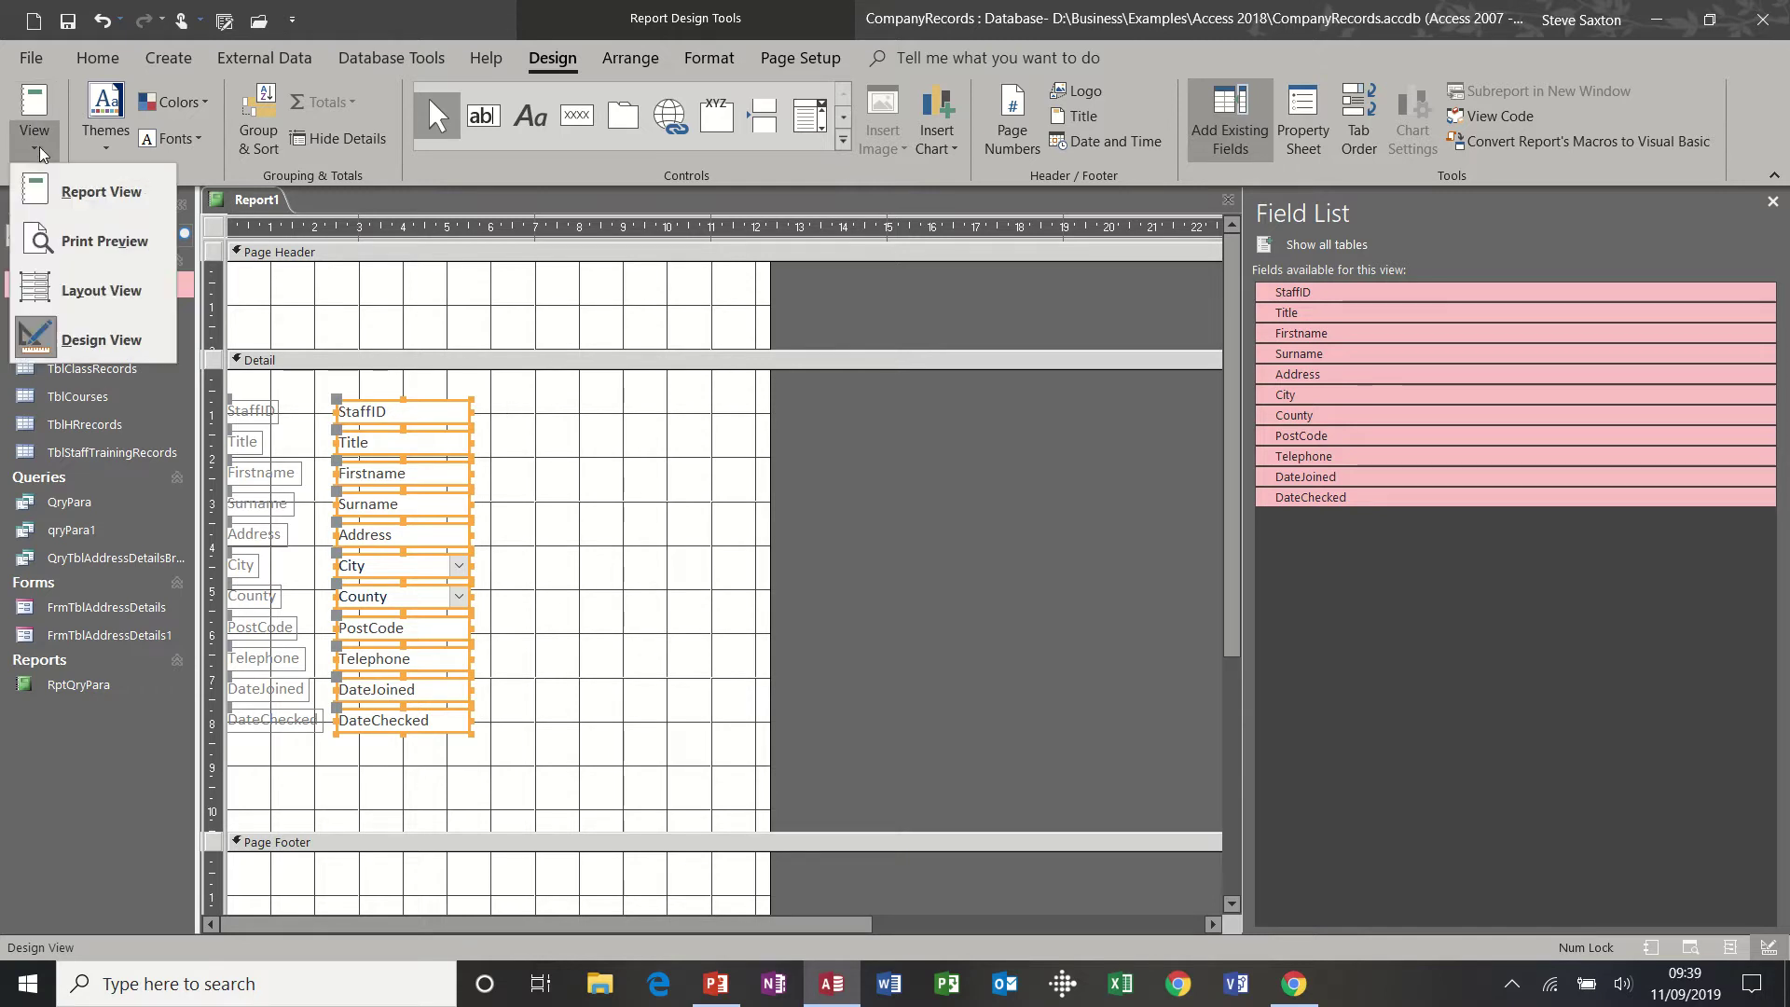
click(67, 198)
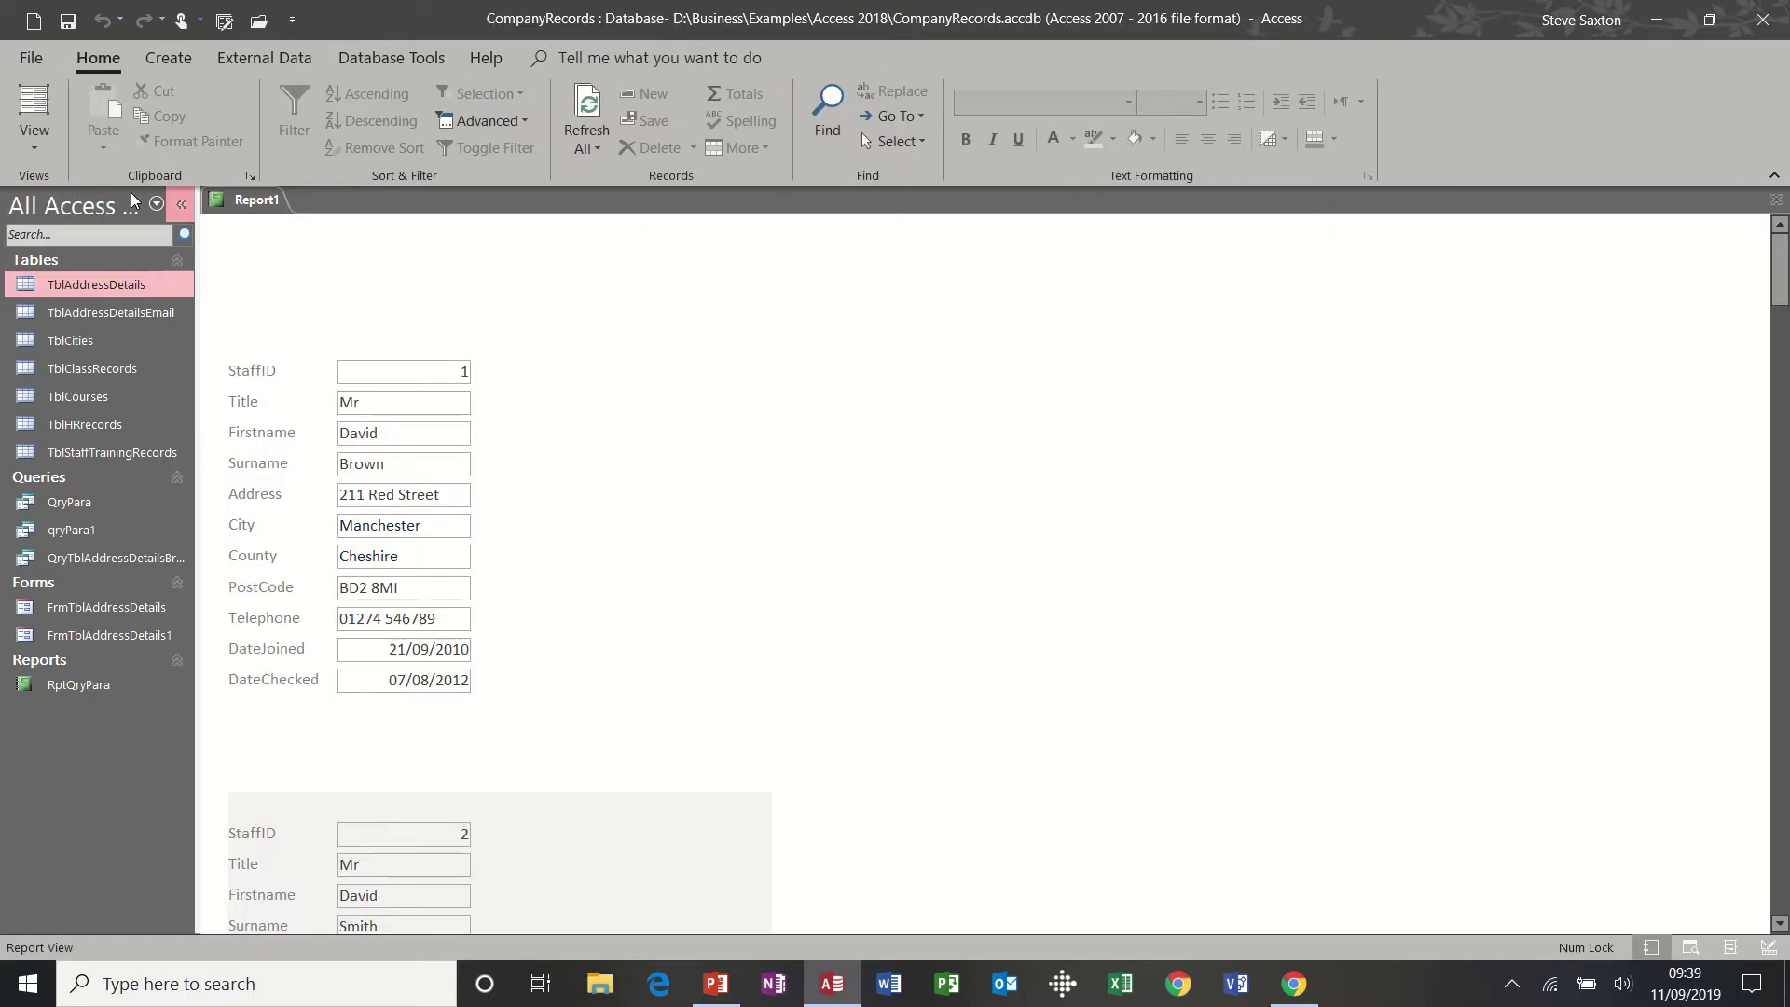
click(35, 138)
click(81, 339)
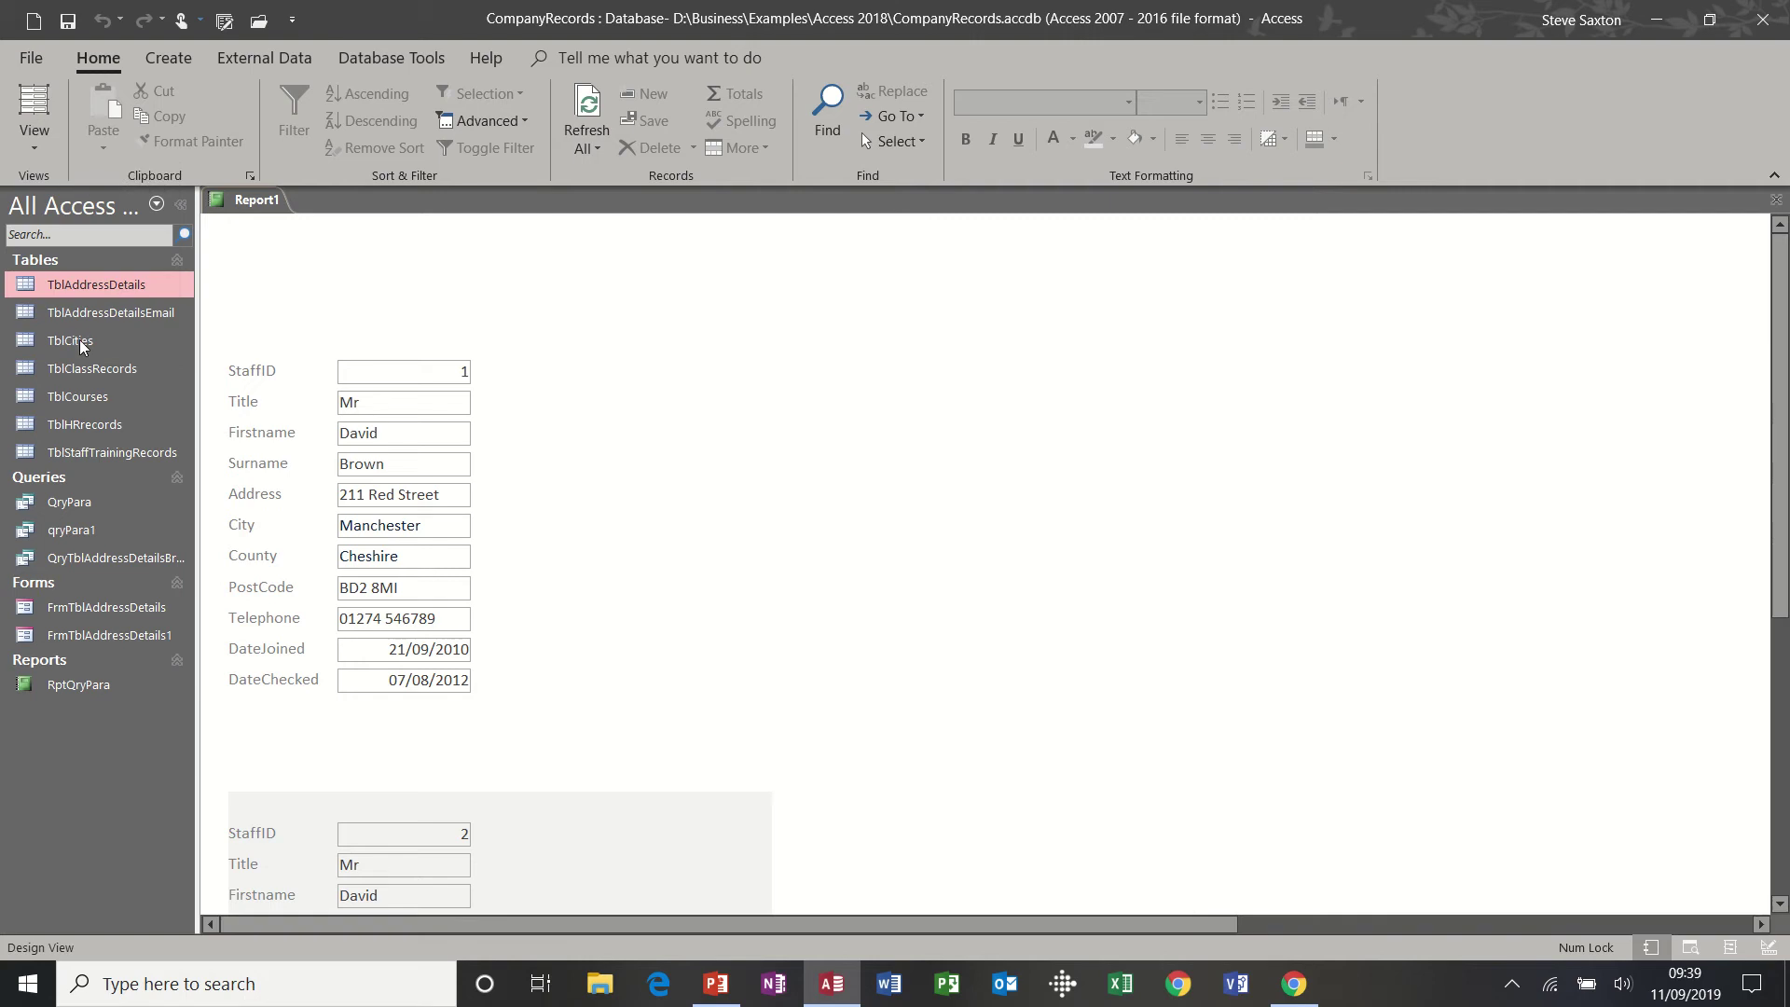
click(35, 142)
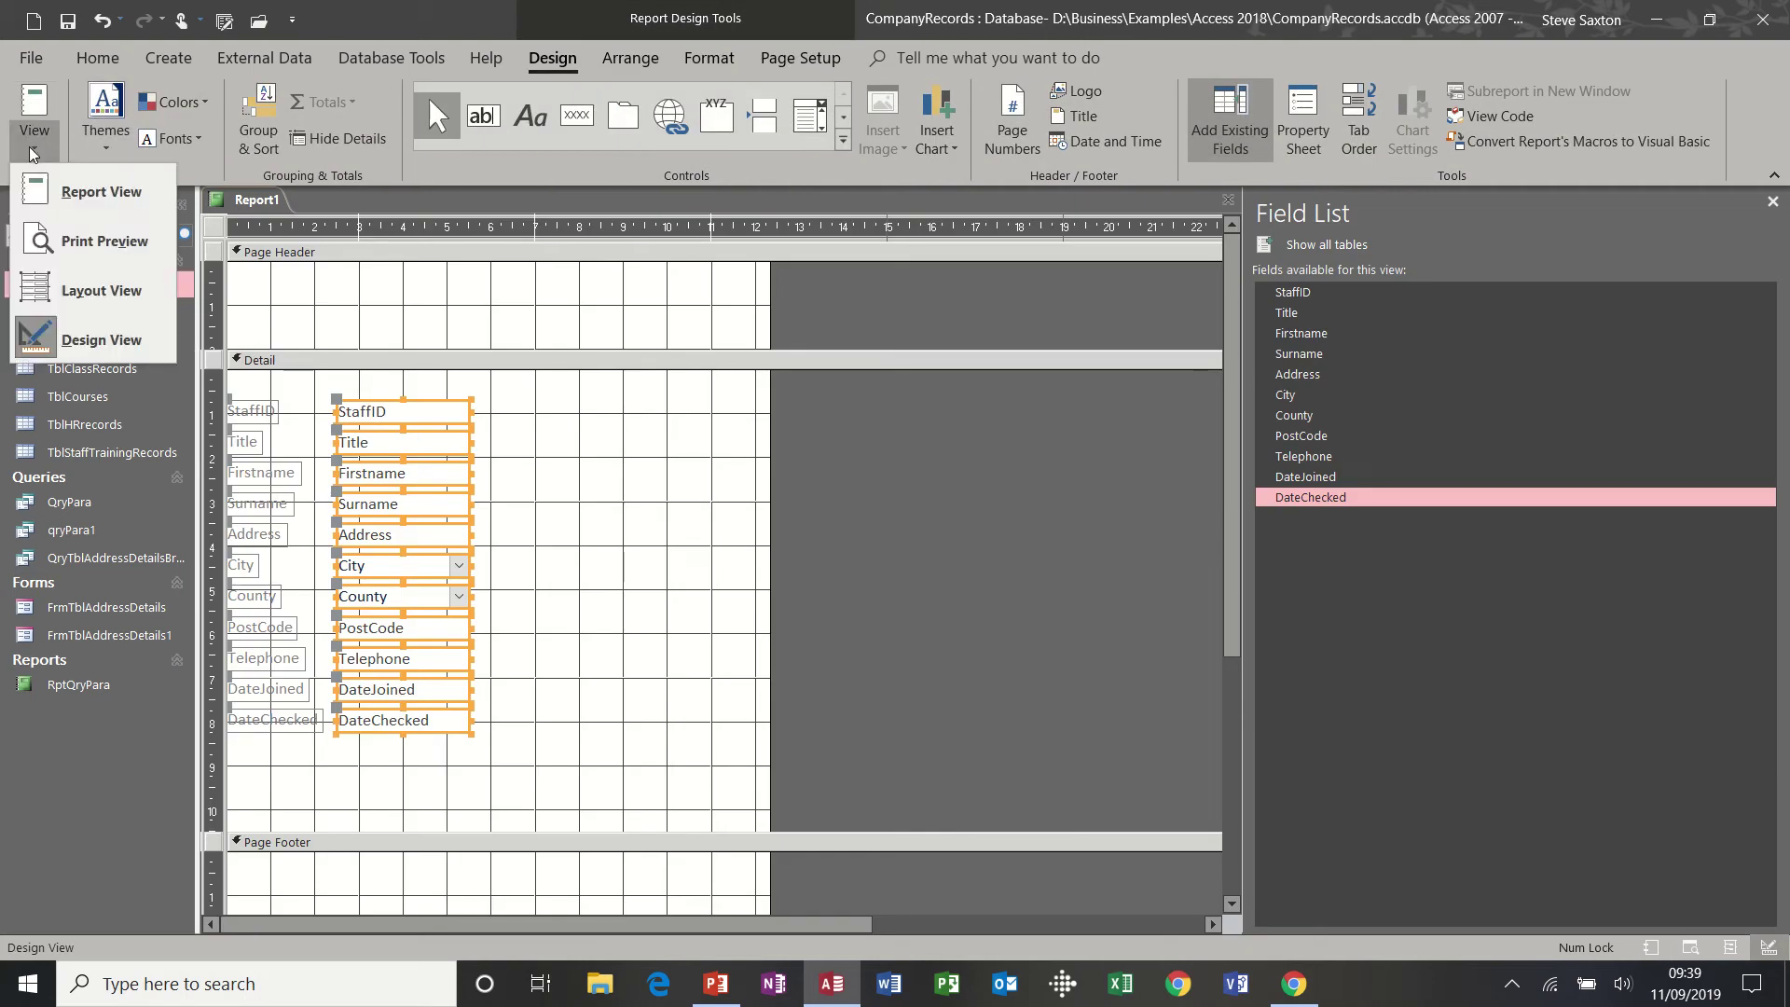
click(91, 244)
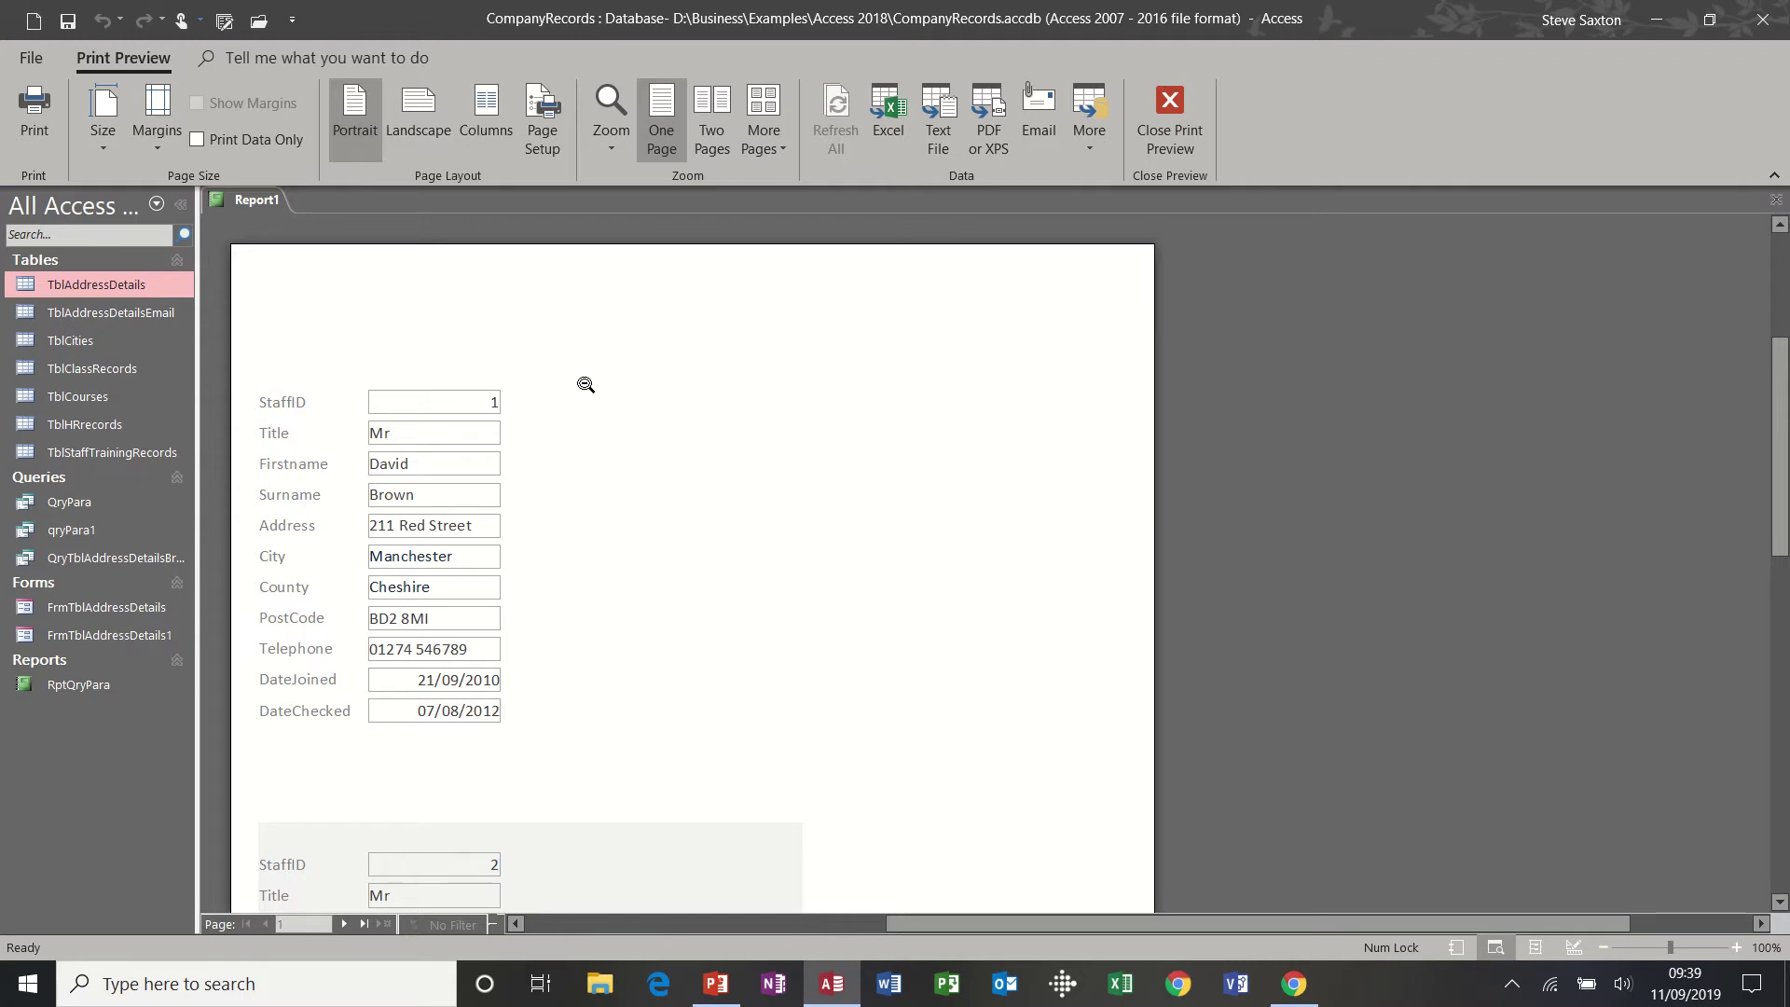
click(695, 491)
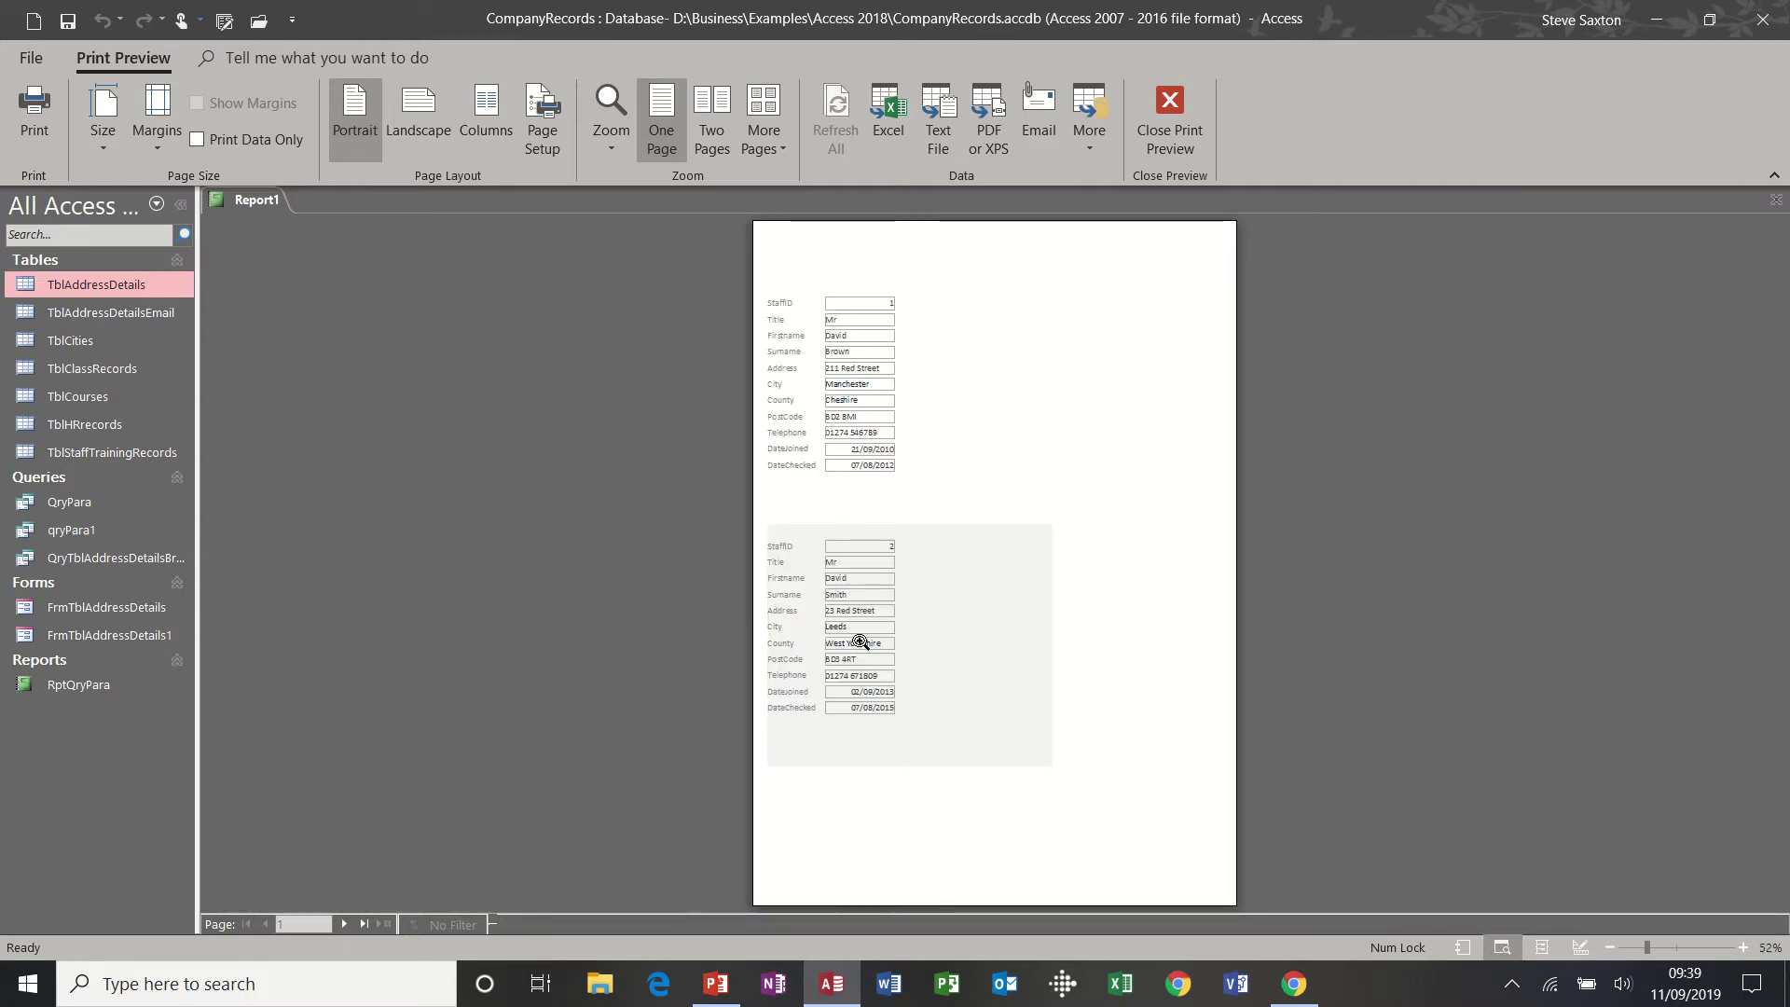
click(1173, 112)
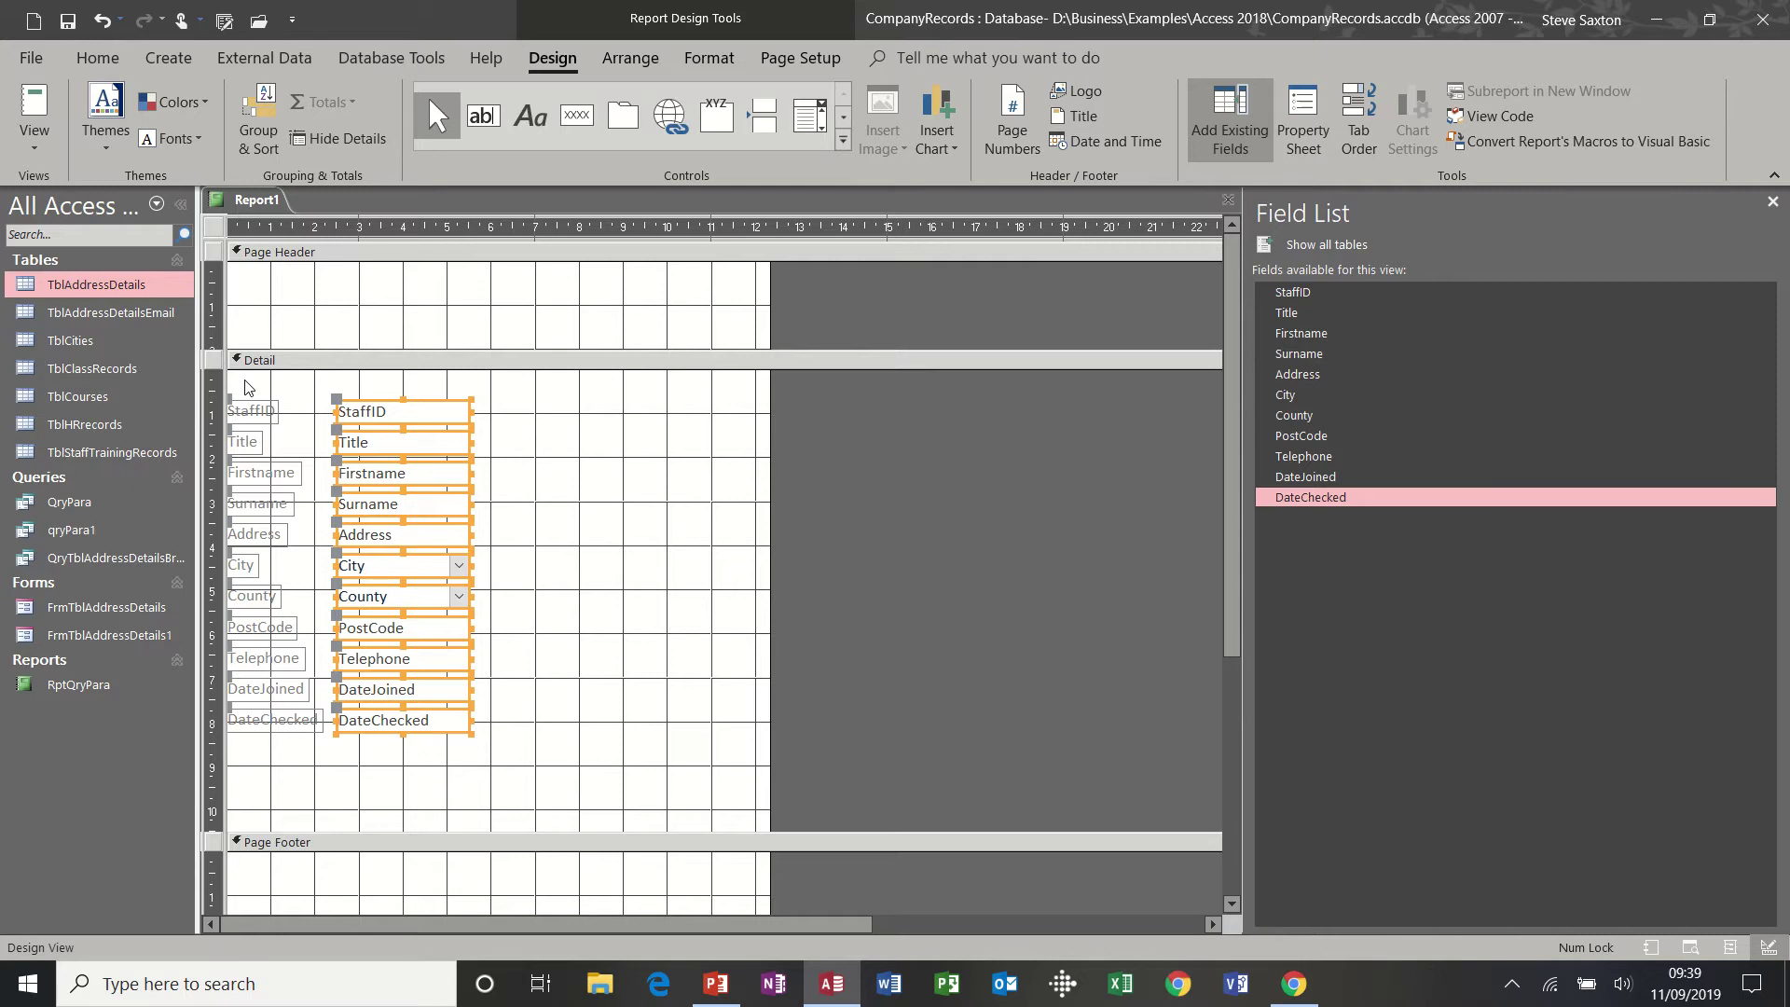
Step: Empty the Detail section, add a City grouping, and place the City field in the City Header
key(Delete)
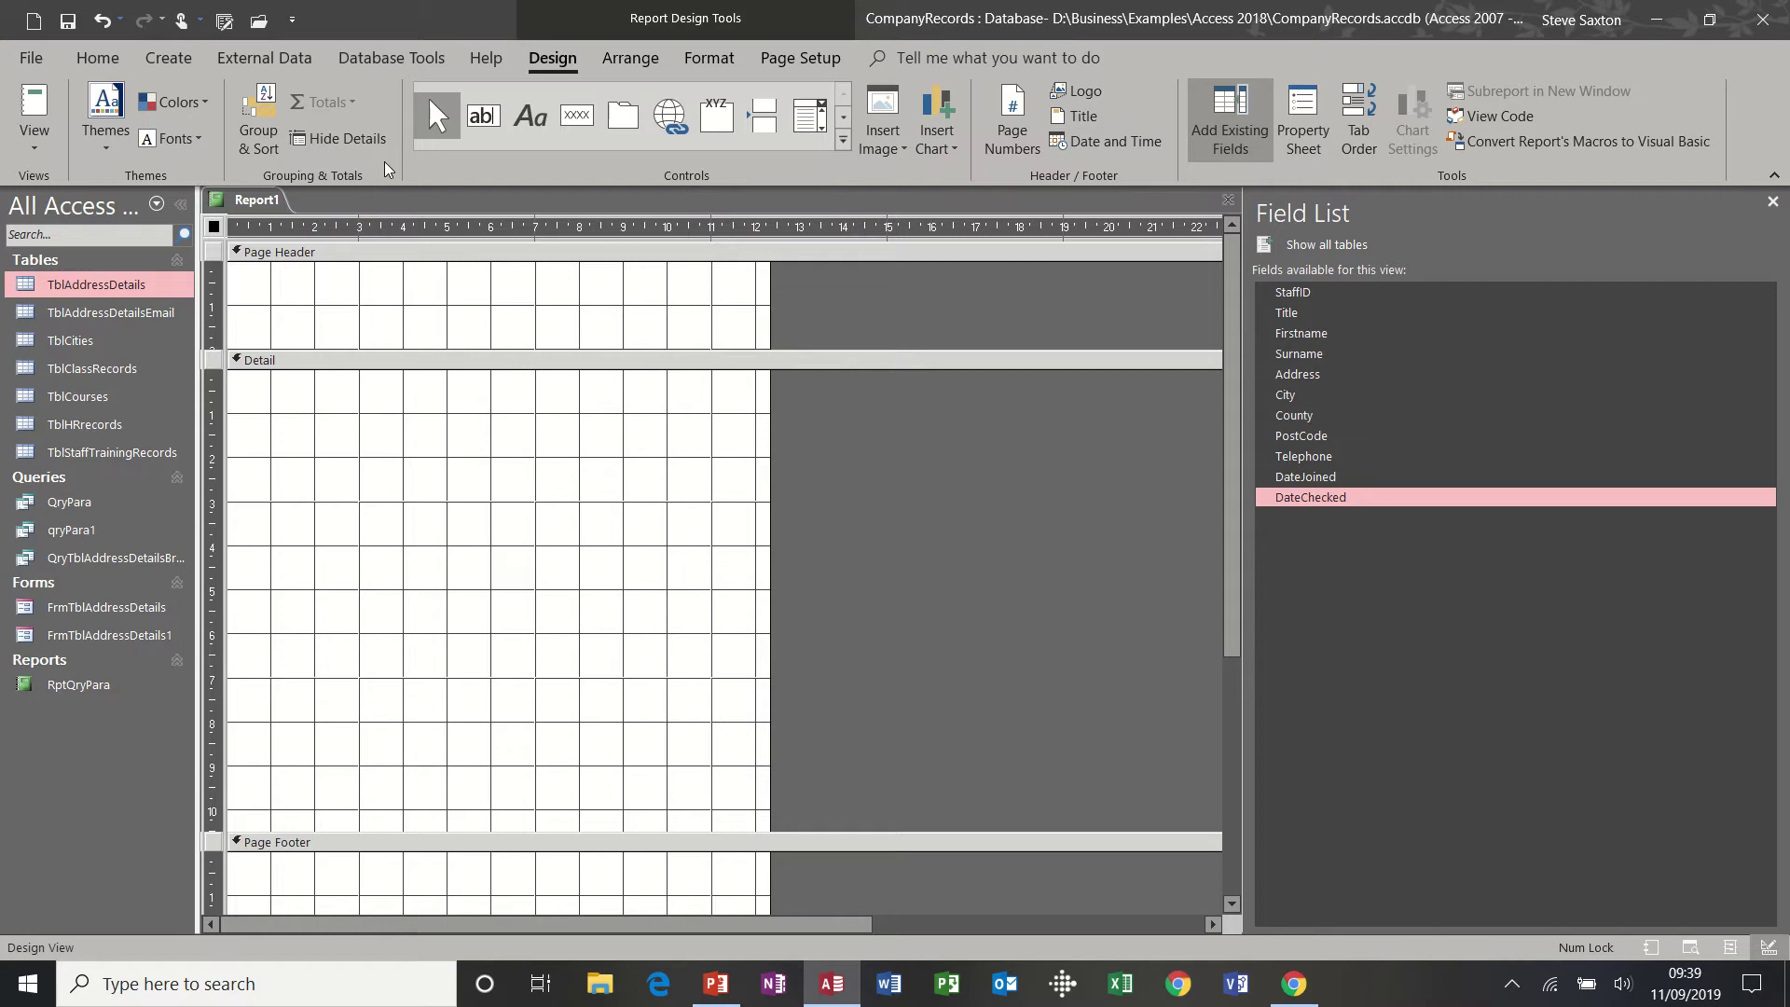
click(259, 111)
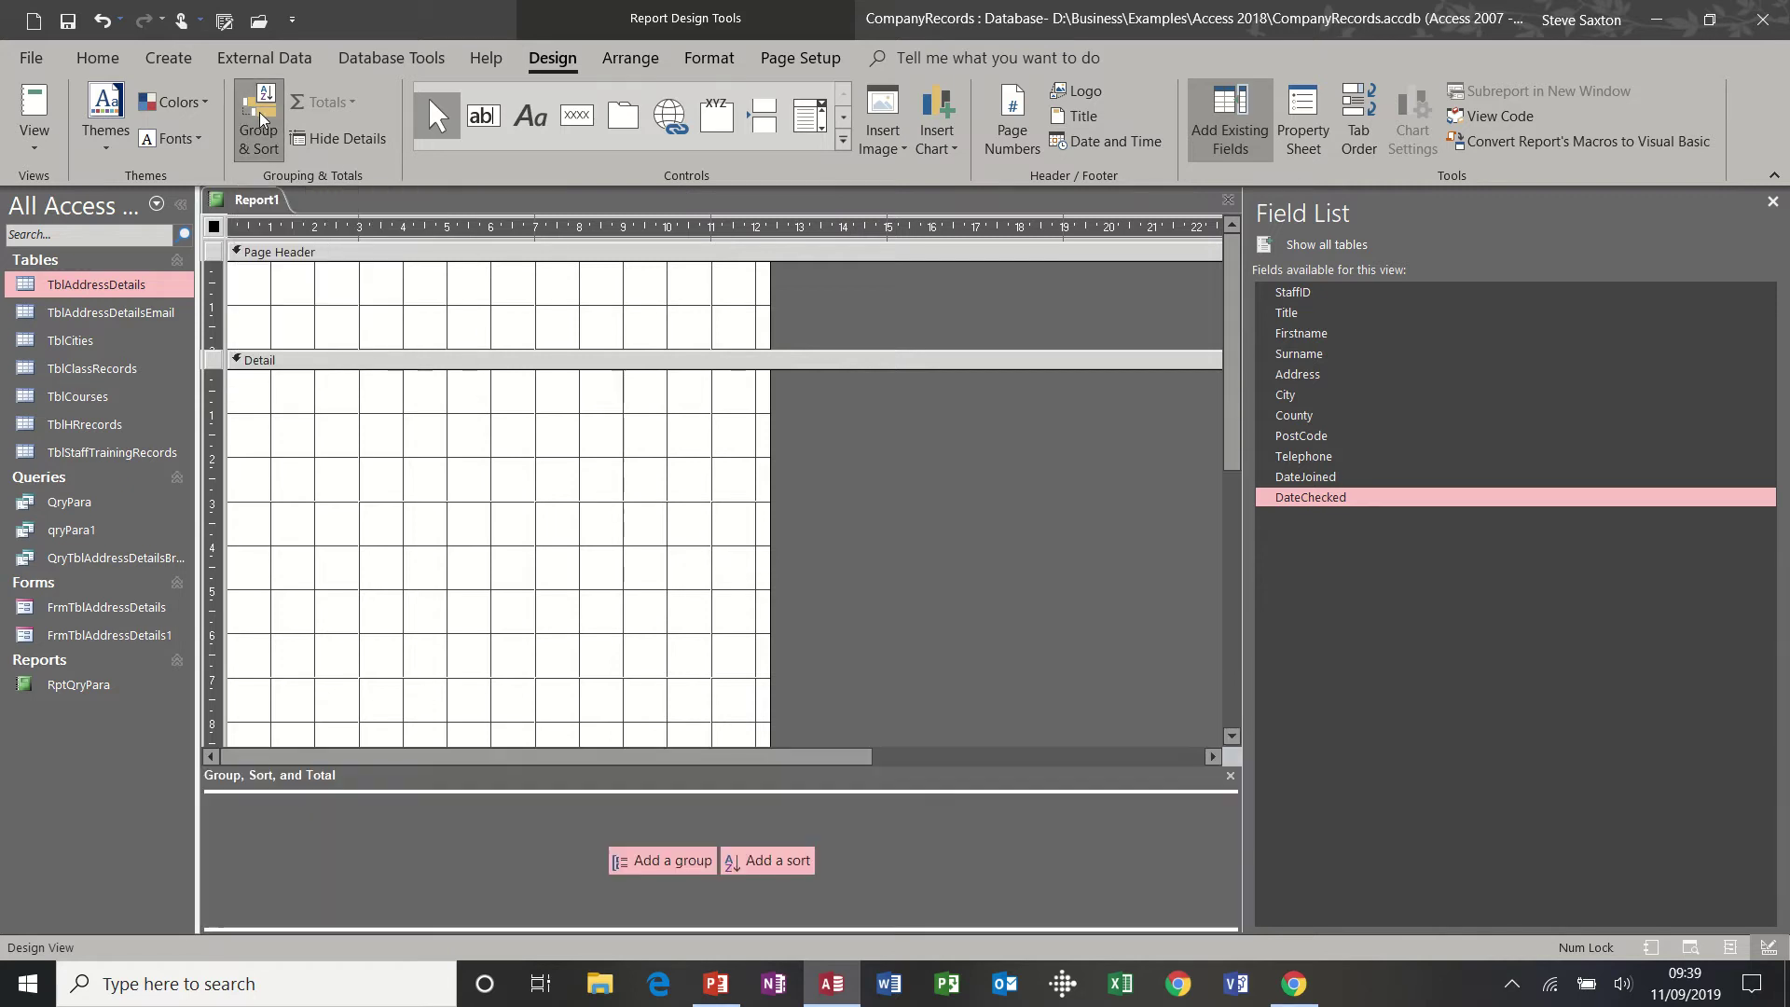
click(660, 860)
click(498, 827)
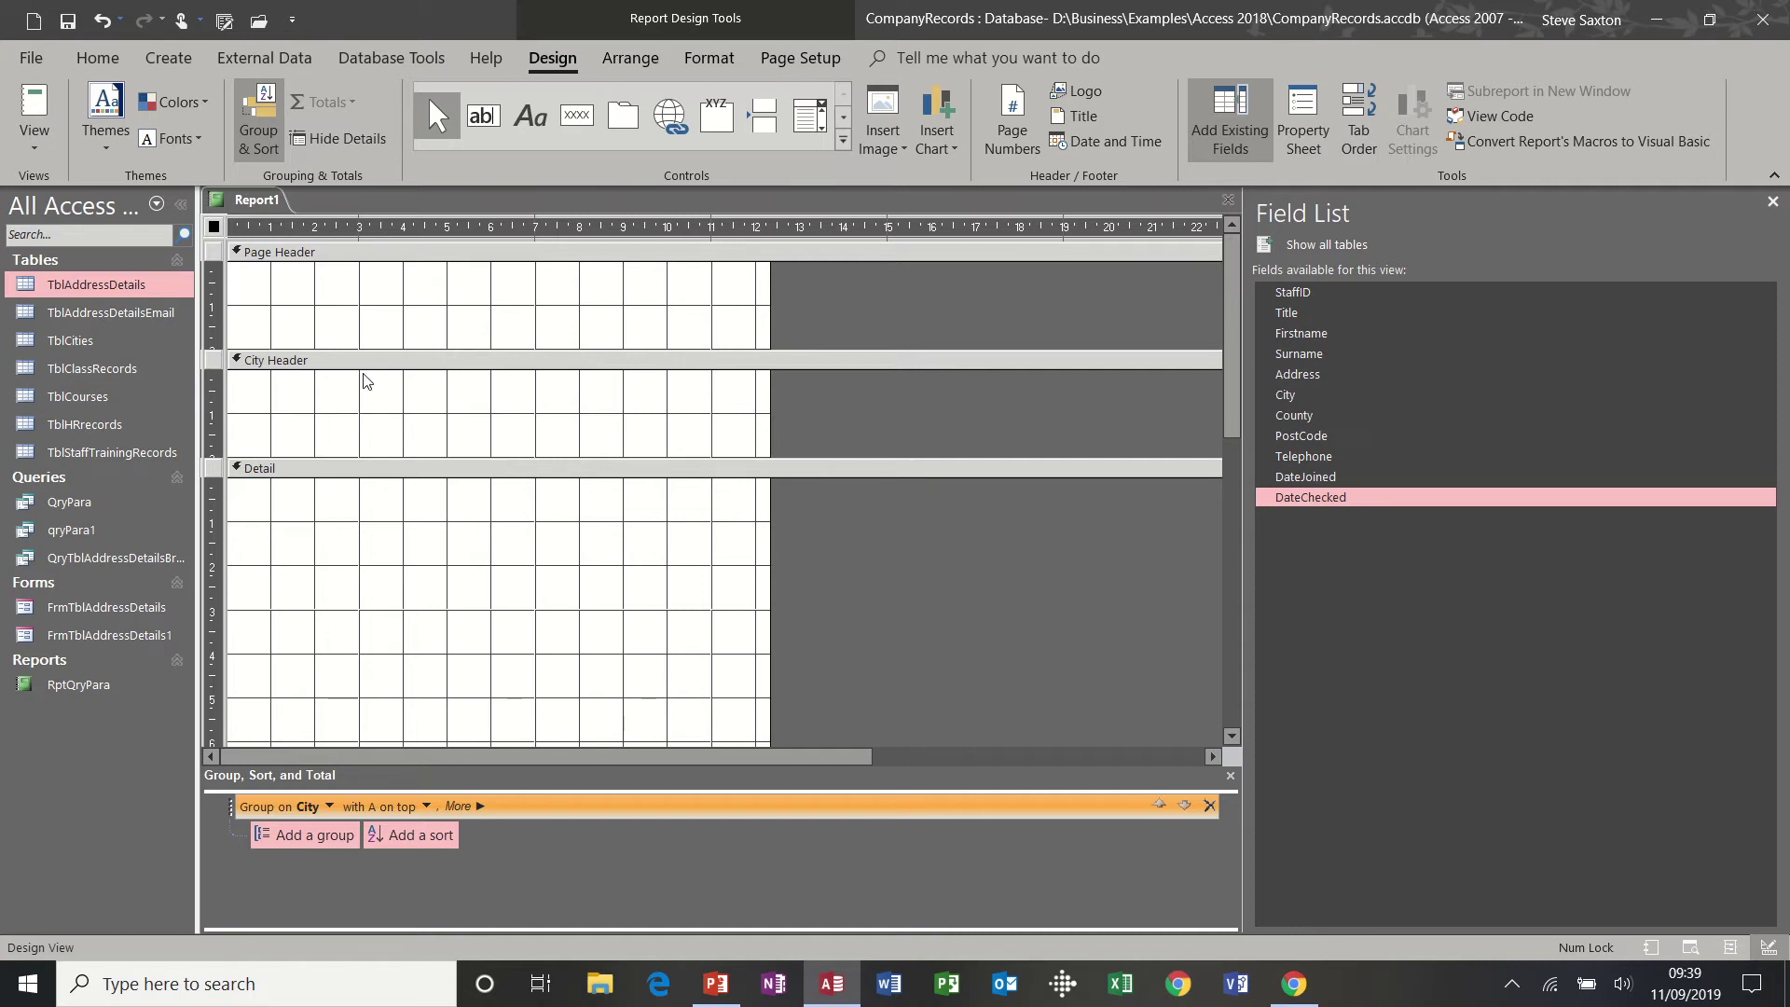
drag(1305, 395, 372, 378)
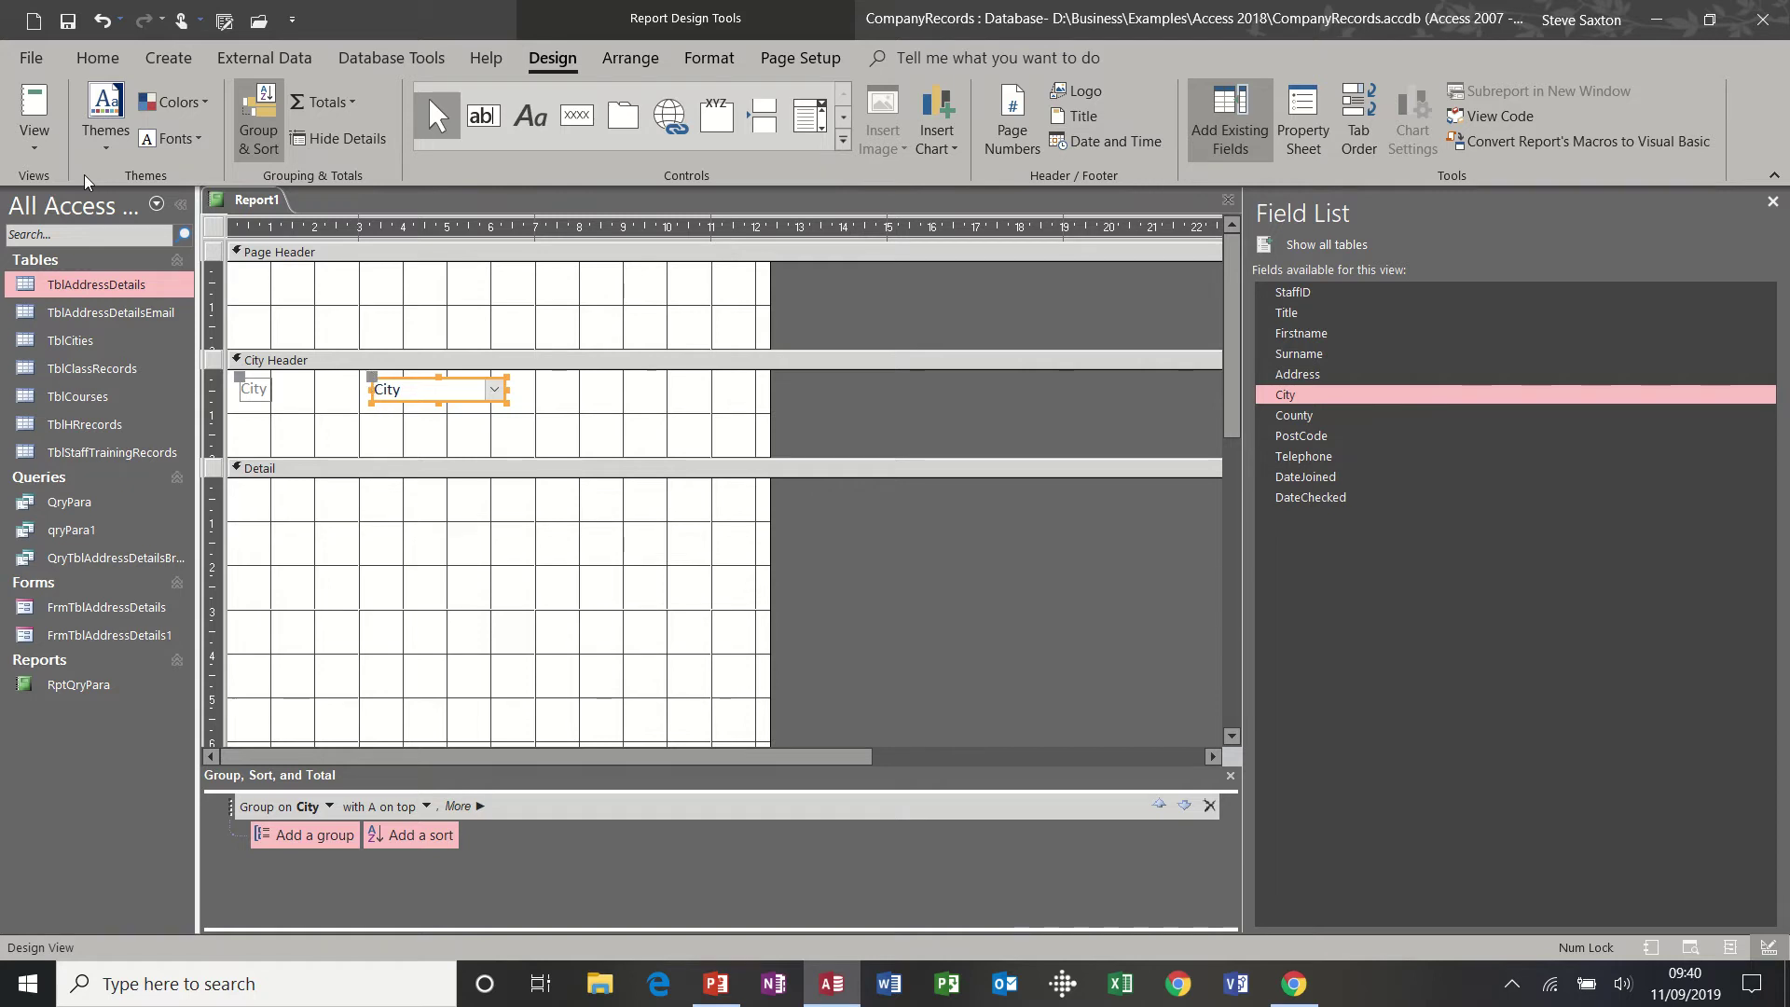
Step: Preview the City grouping in Report View, then return to Design View
click(33, 112)
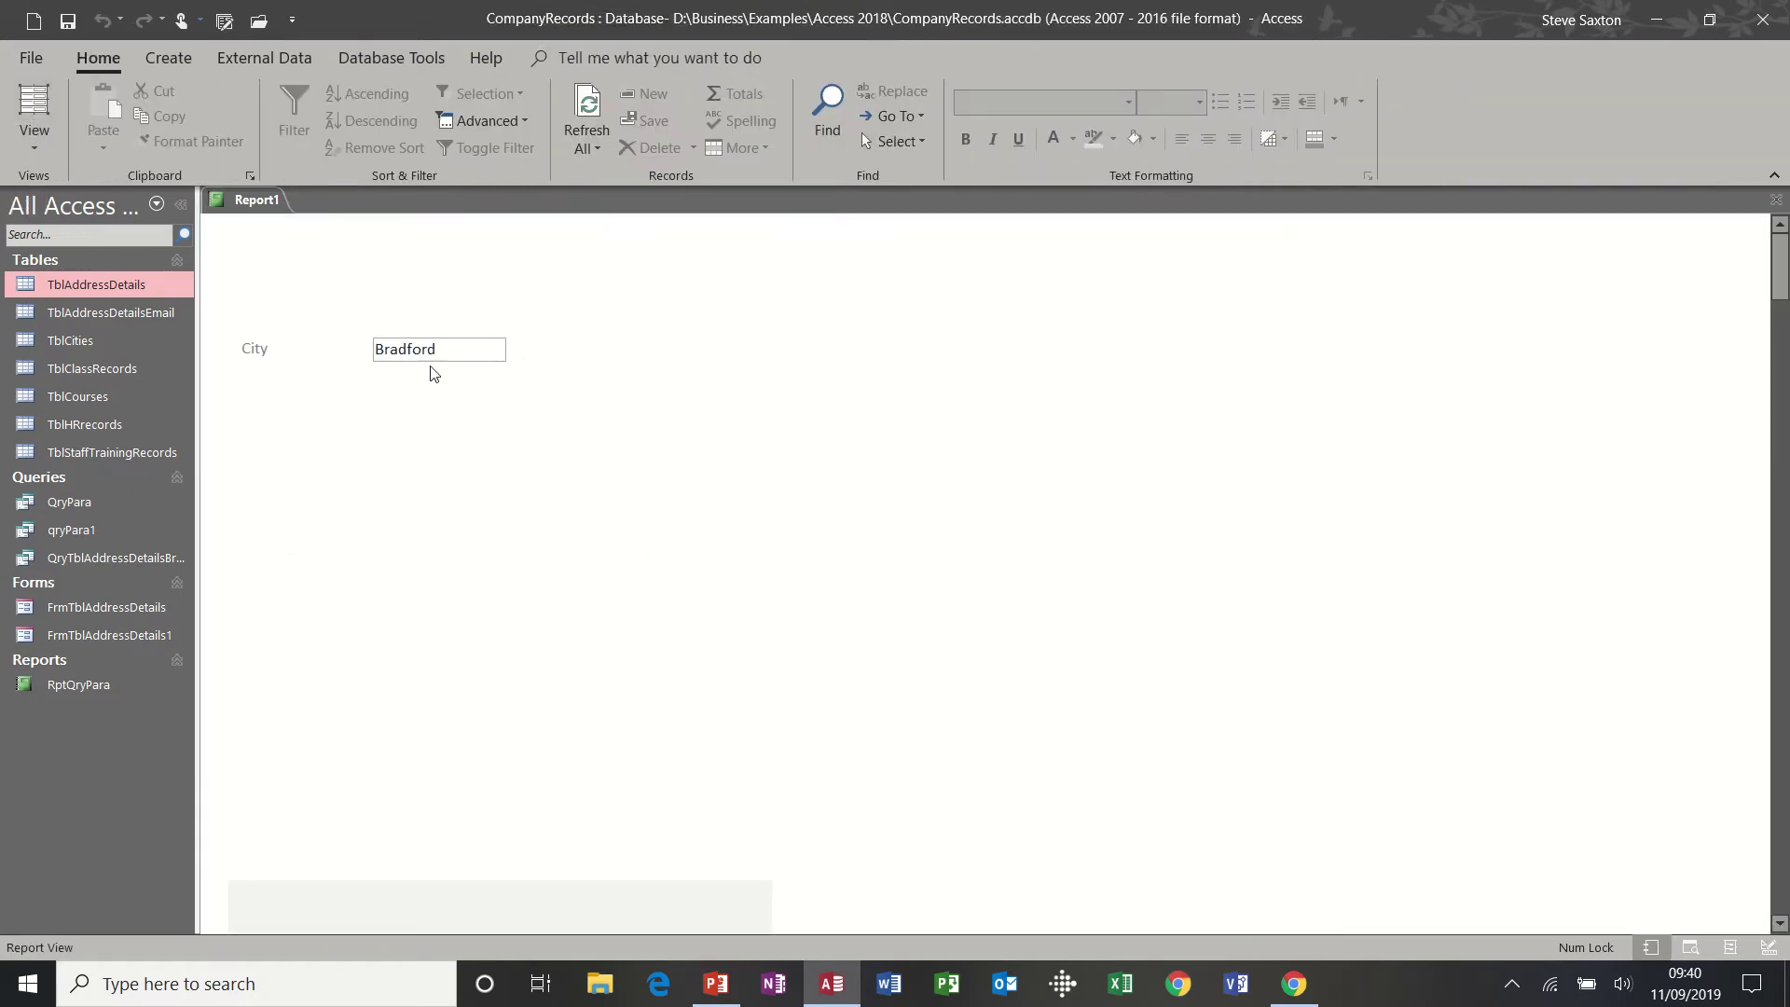
click(35, 145)
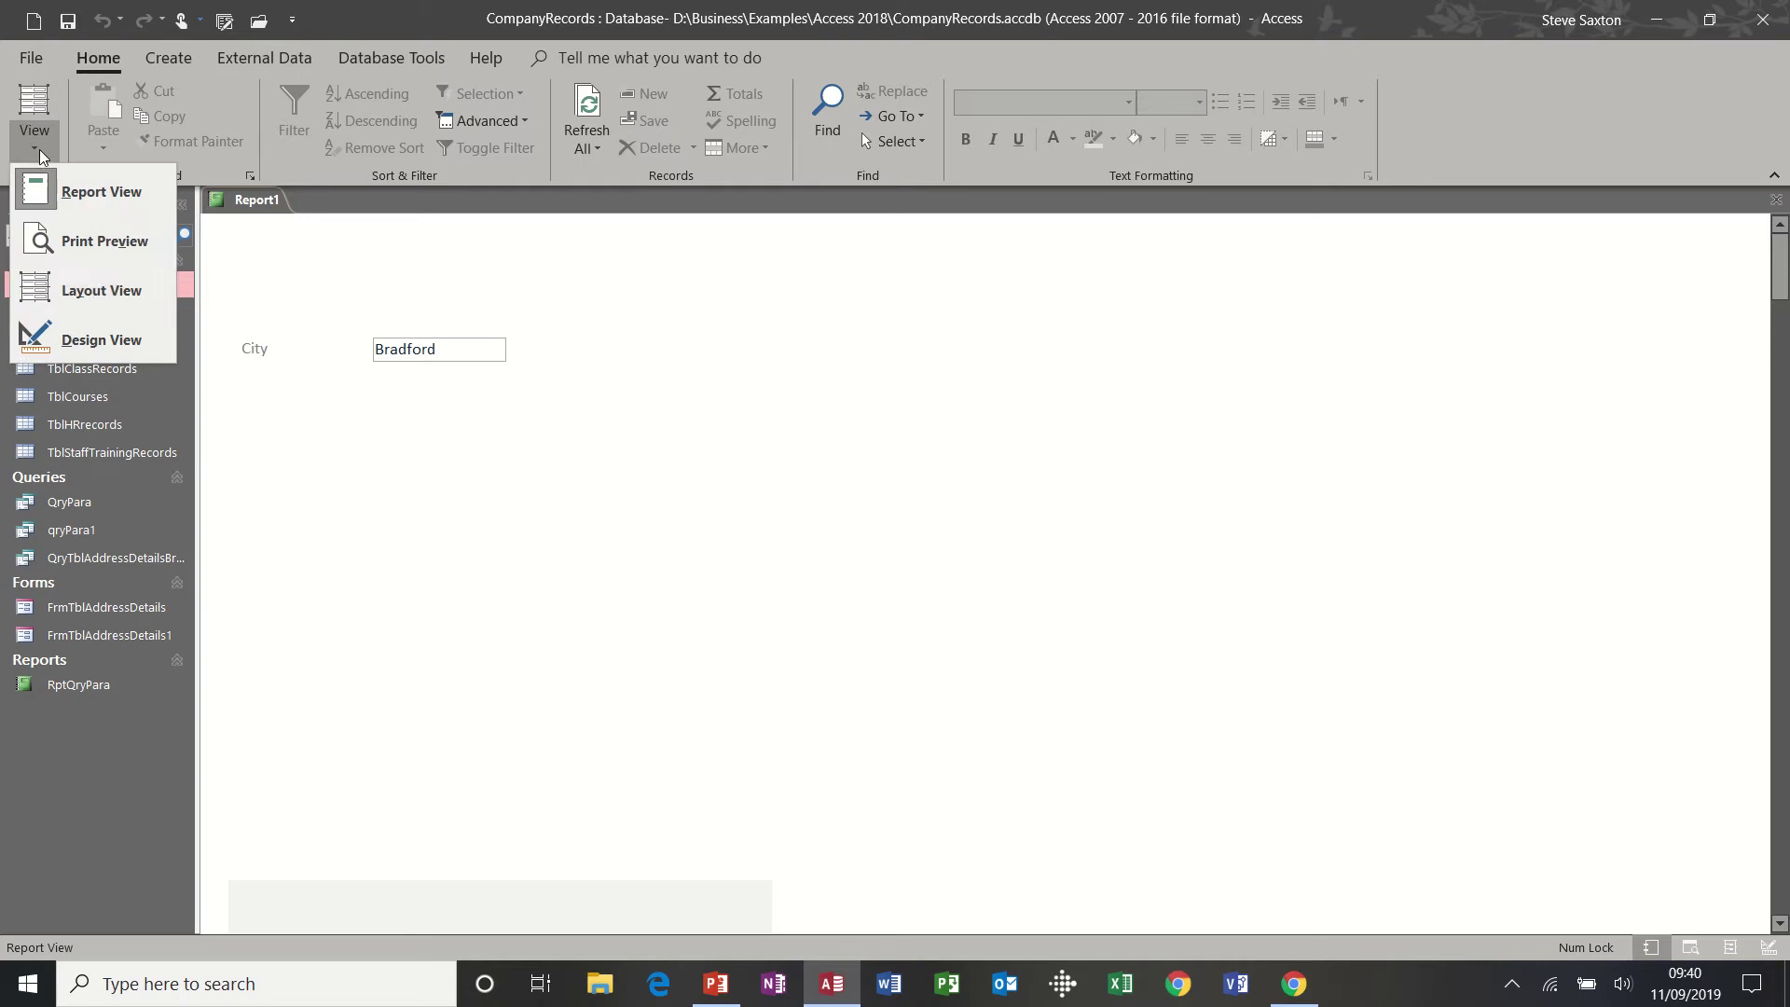
click(72, 342)
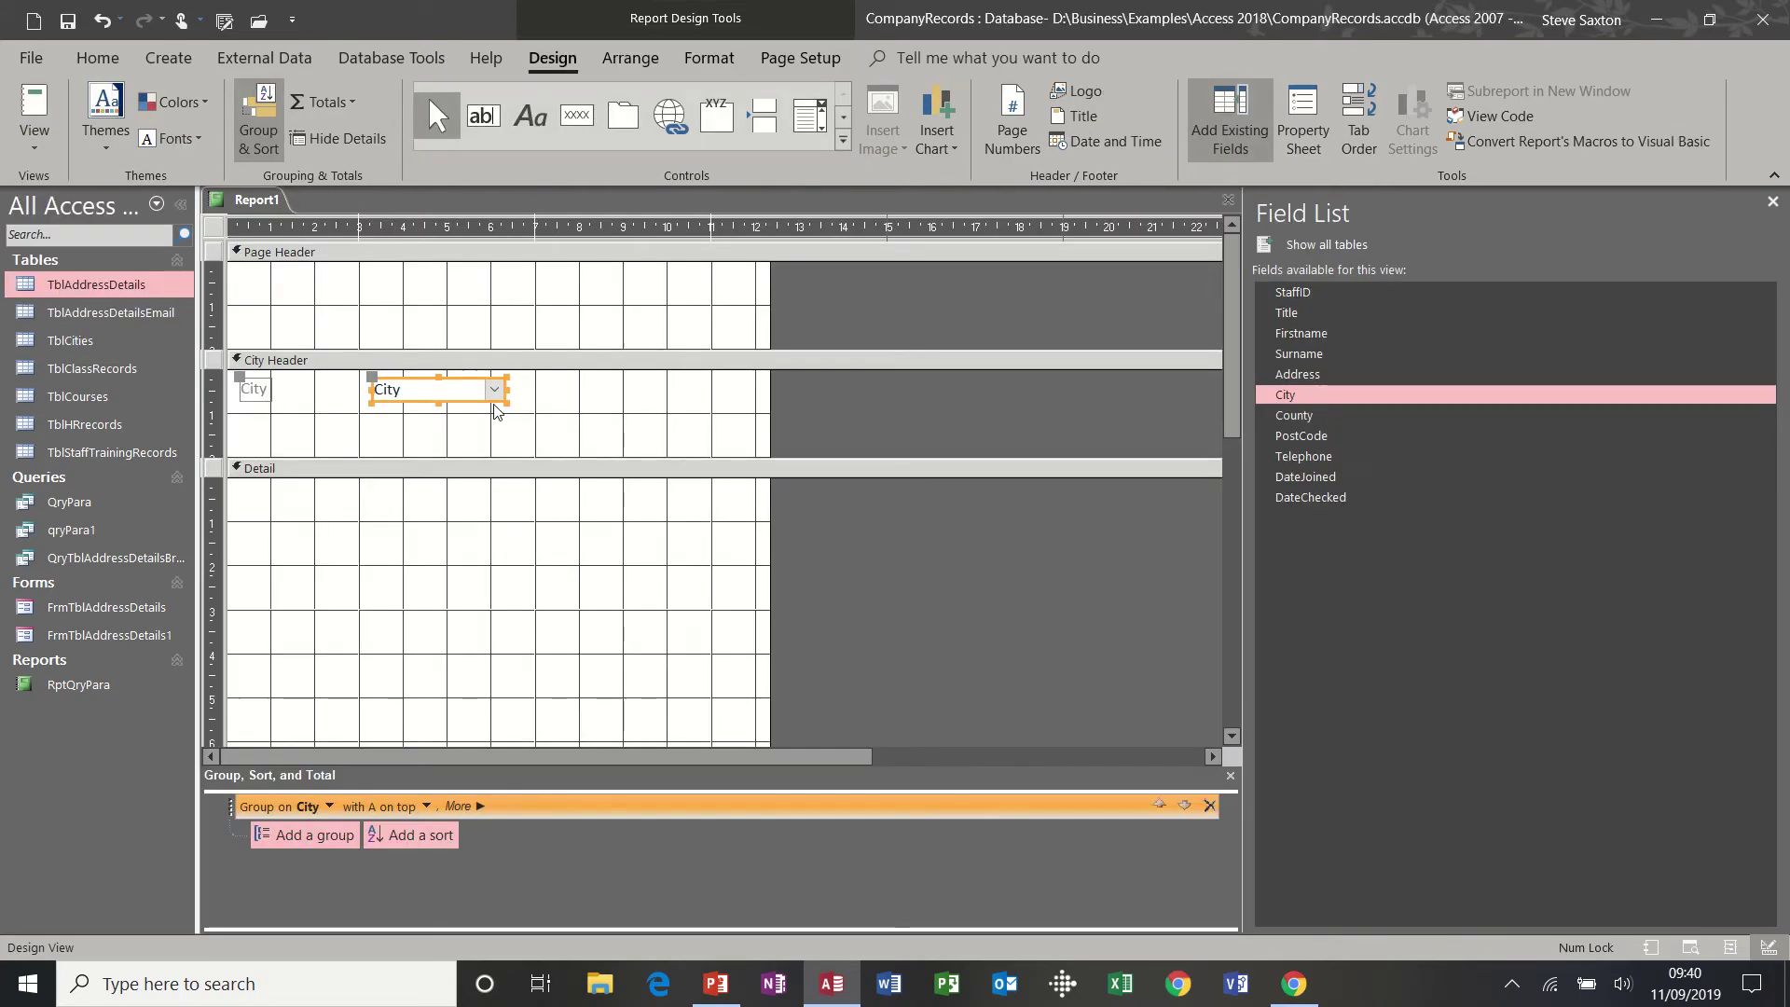
Step: Set the City box's Border Style to Transparent and recheck it in Report View
click(1311, 108)
click(1276, 311)
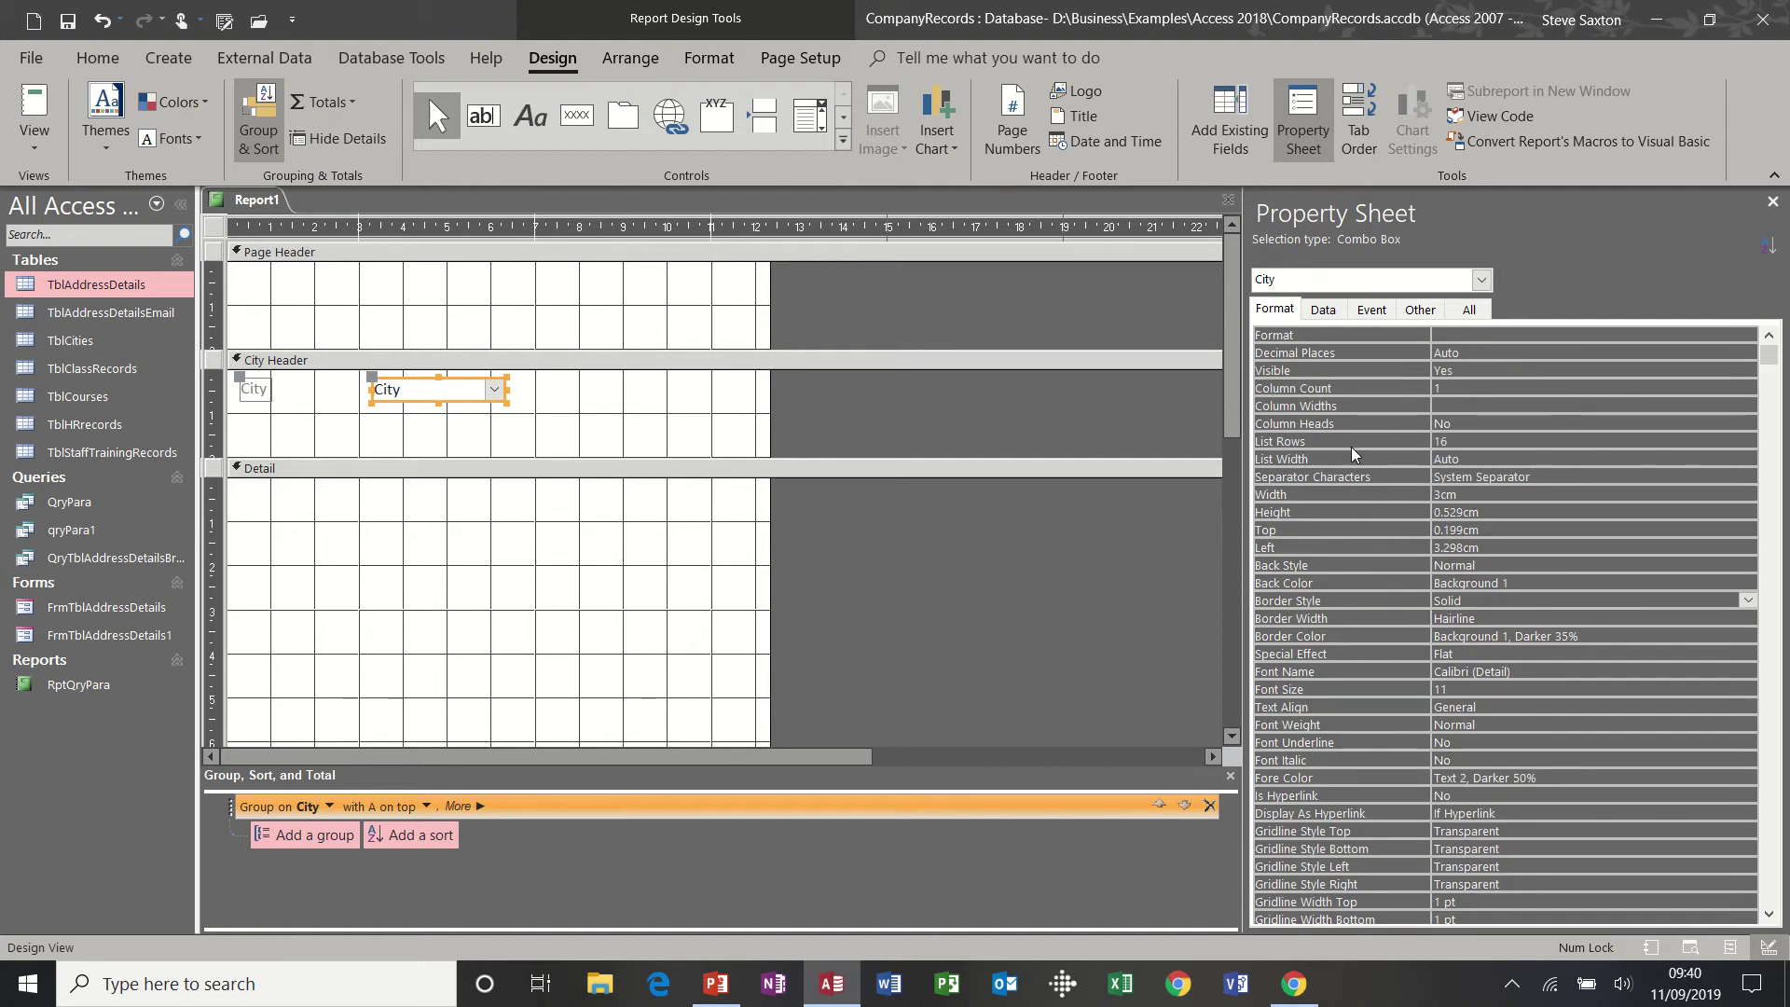
click(1384, 467)
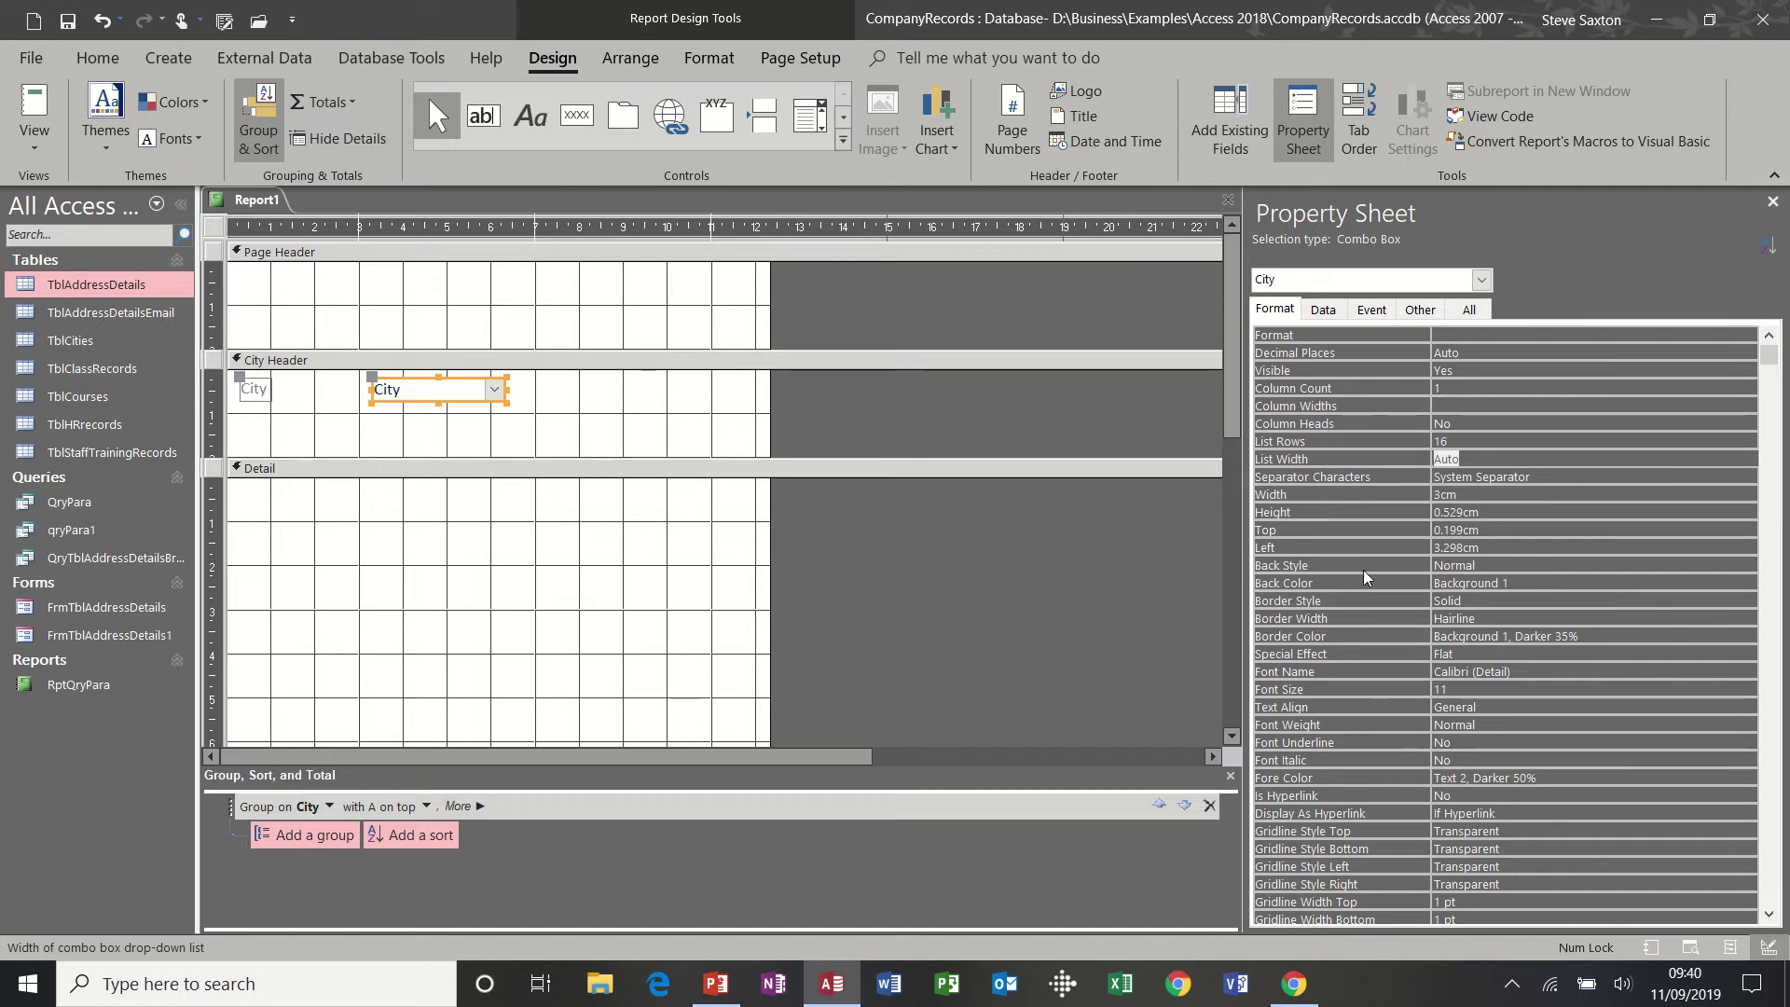
click(1476, 603)
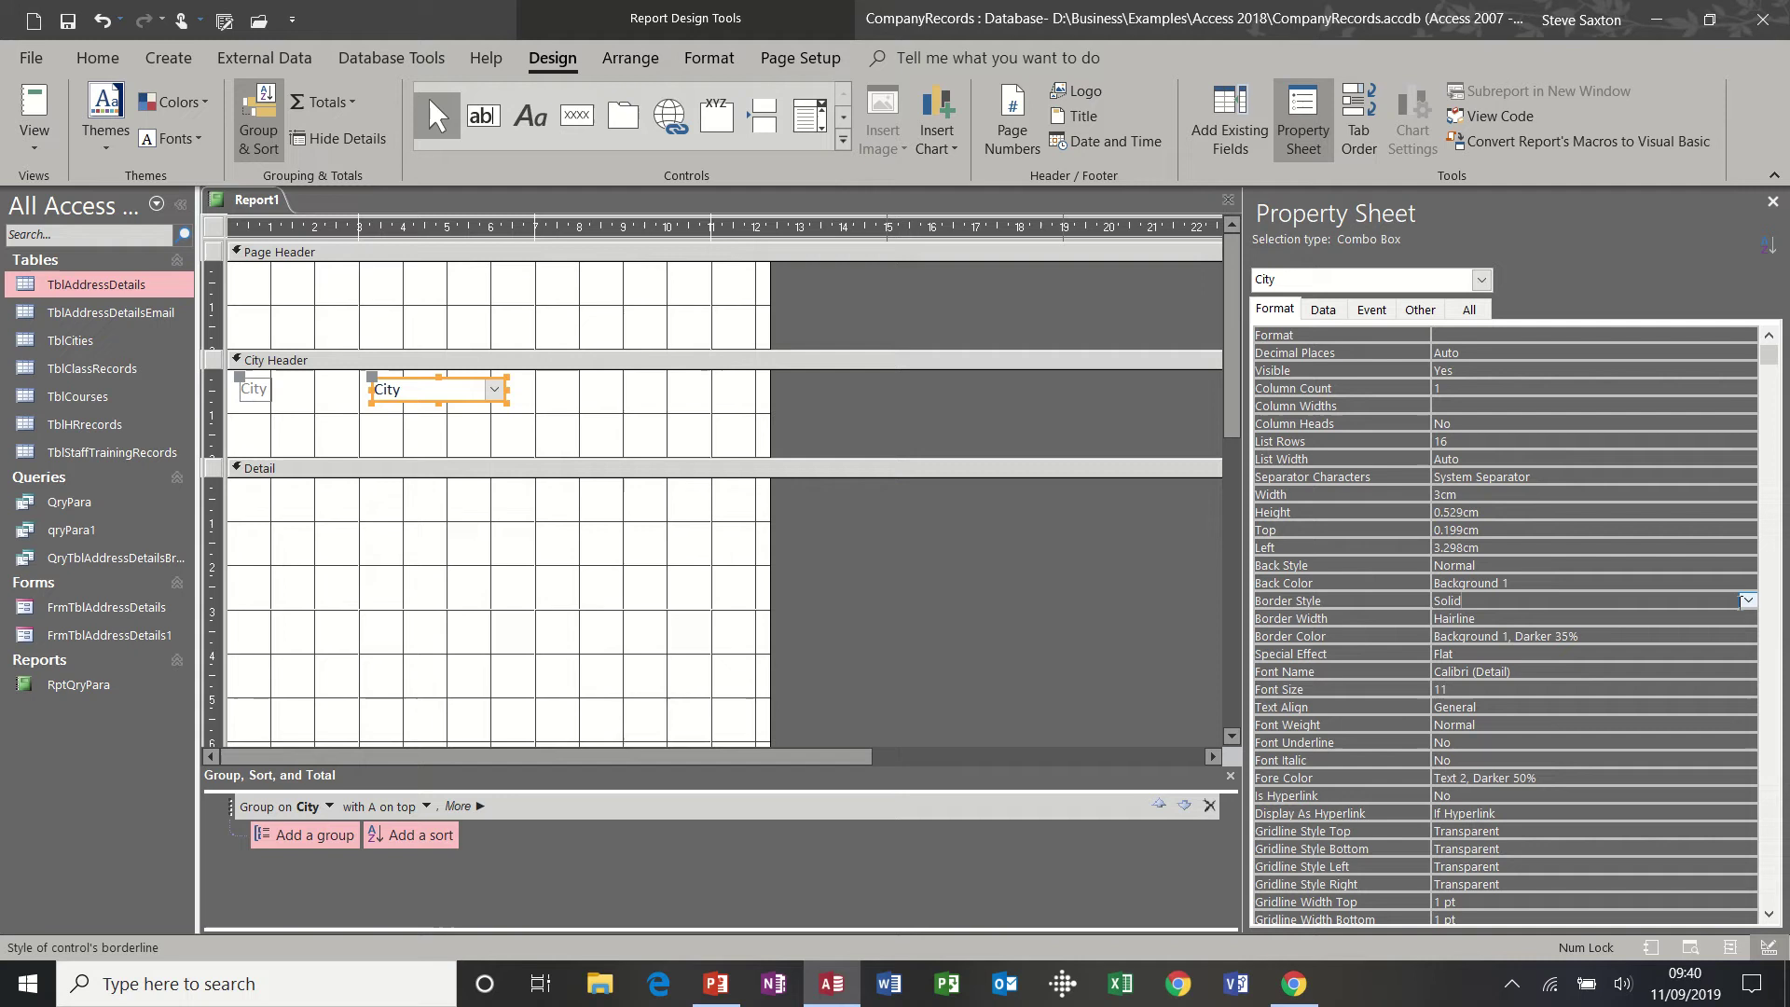
click(1746, 601)
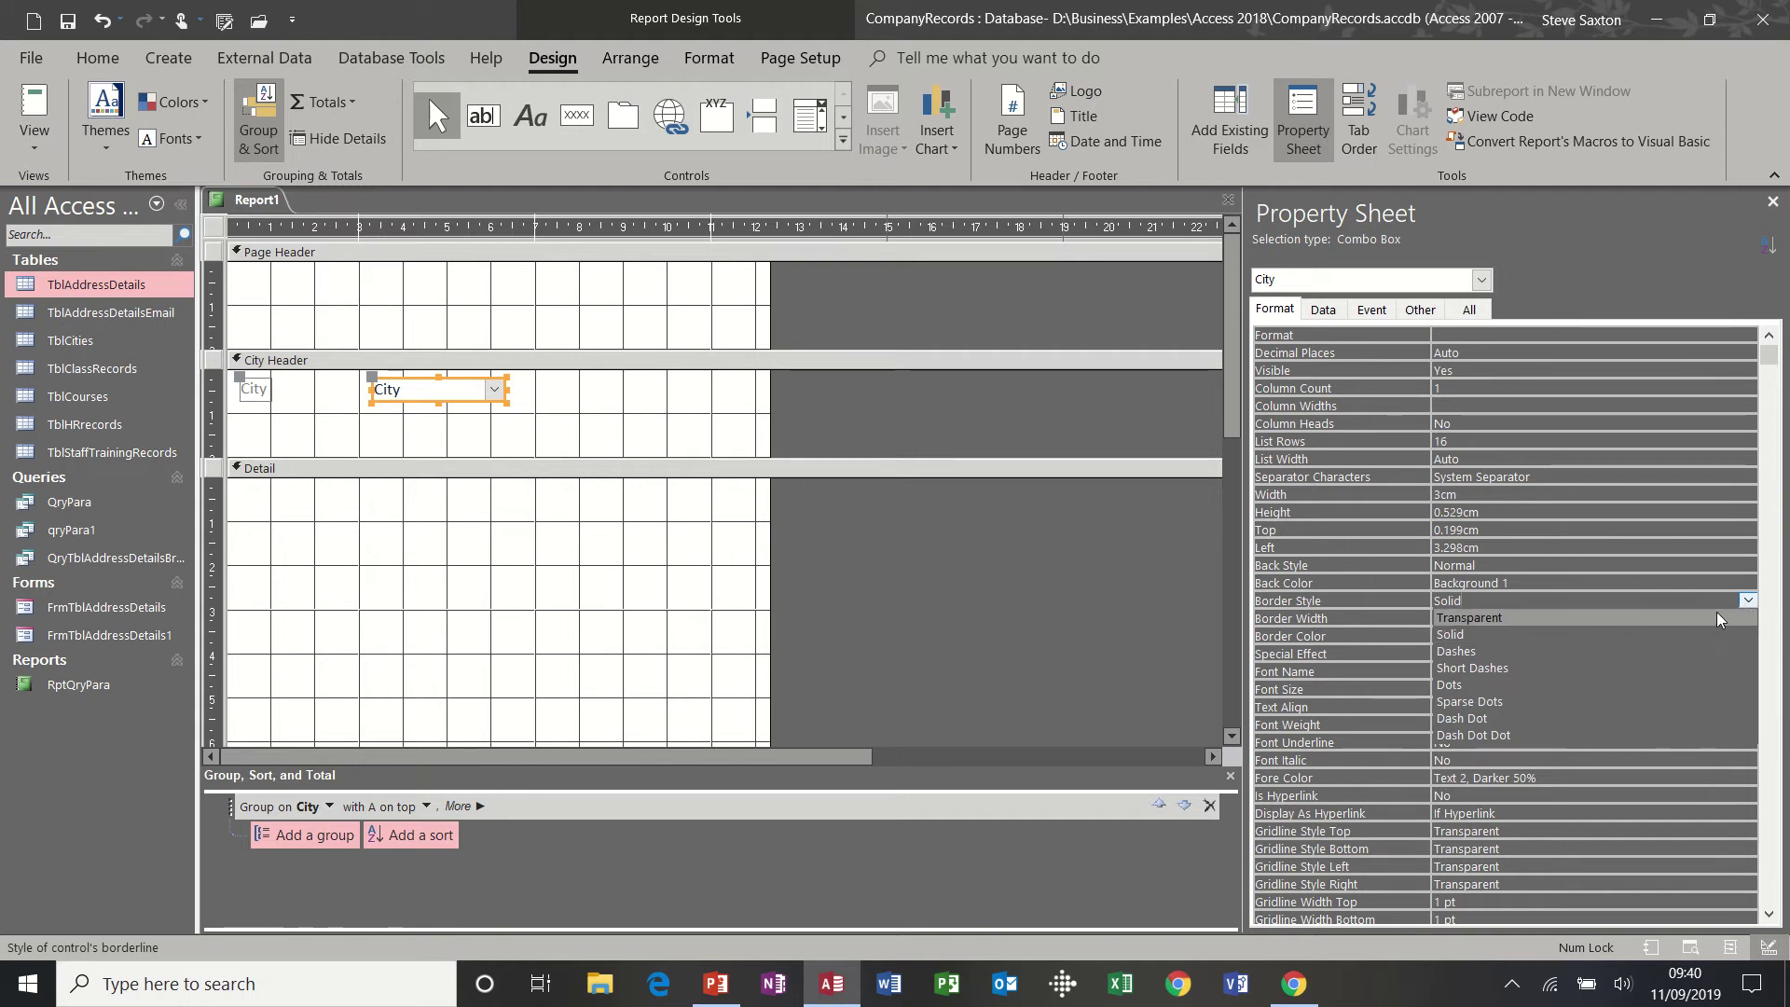
click(1709, 613)
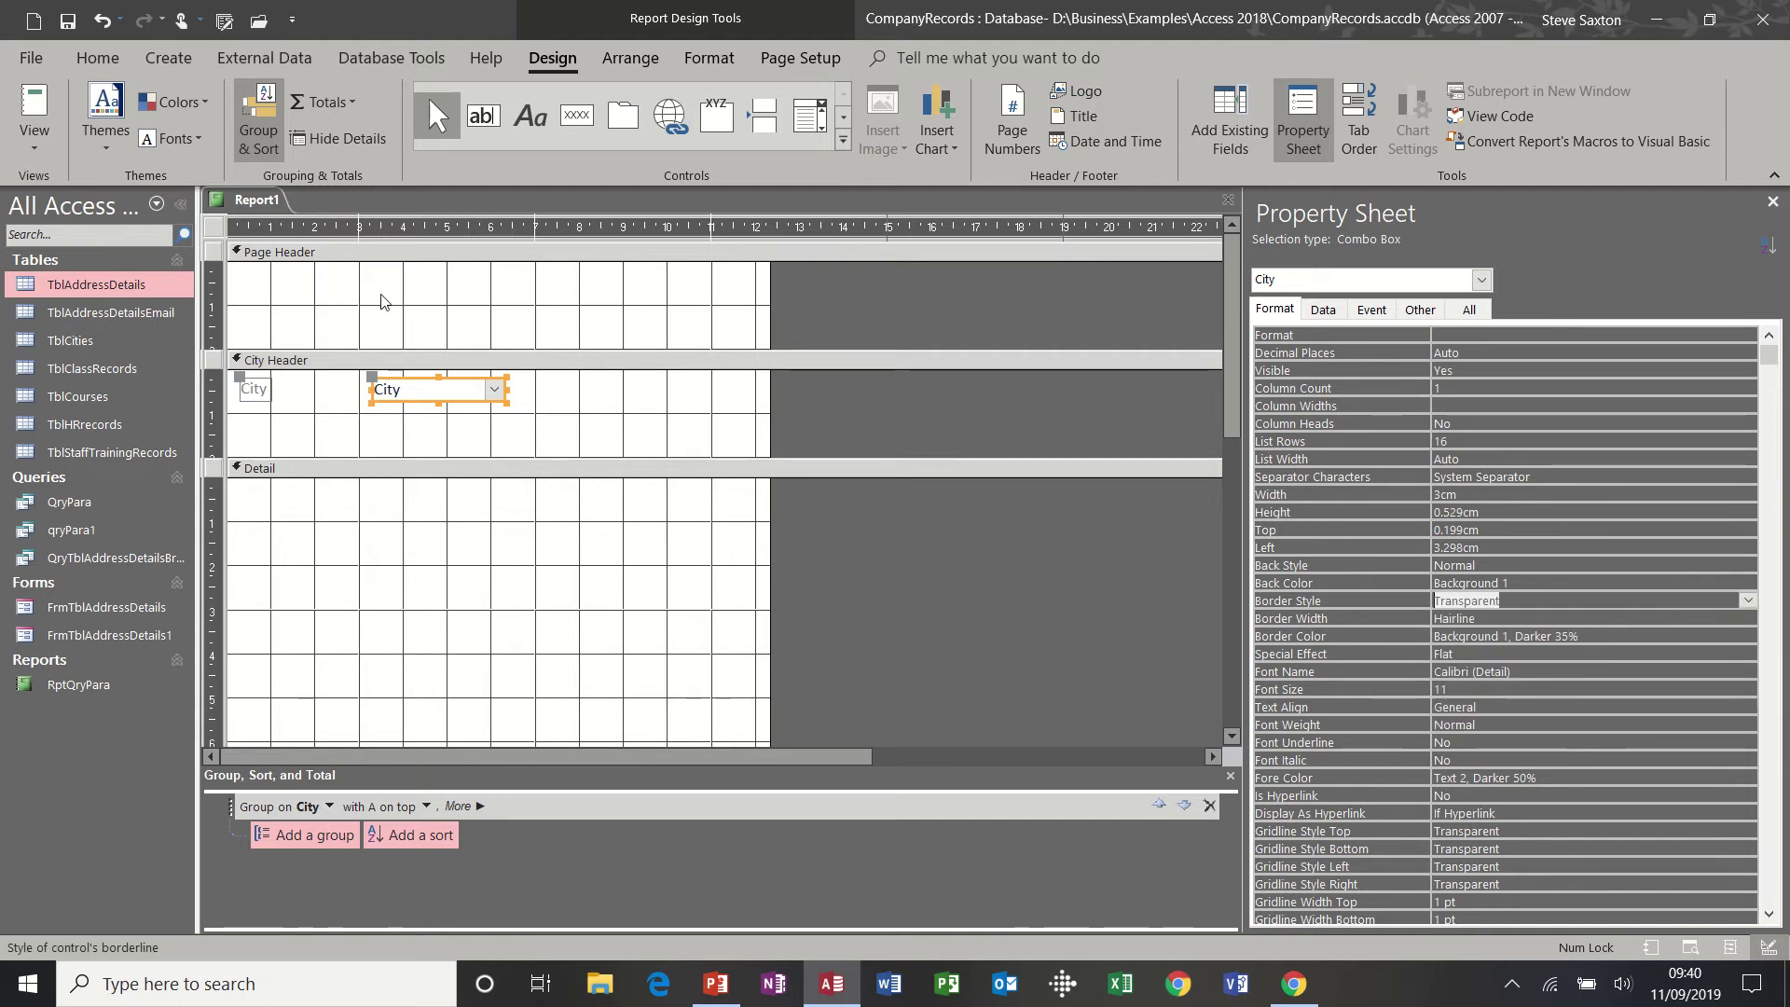
click(37, 110)
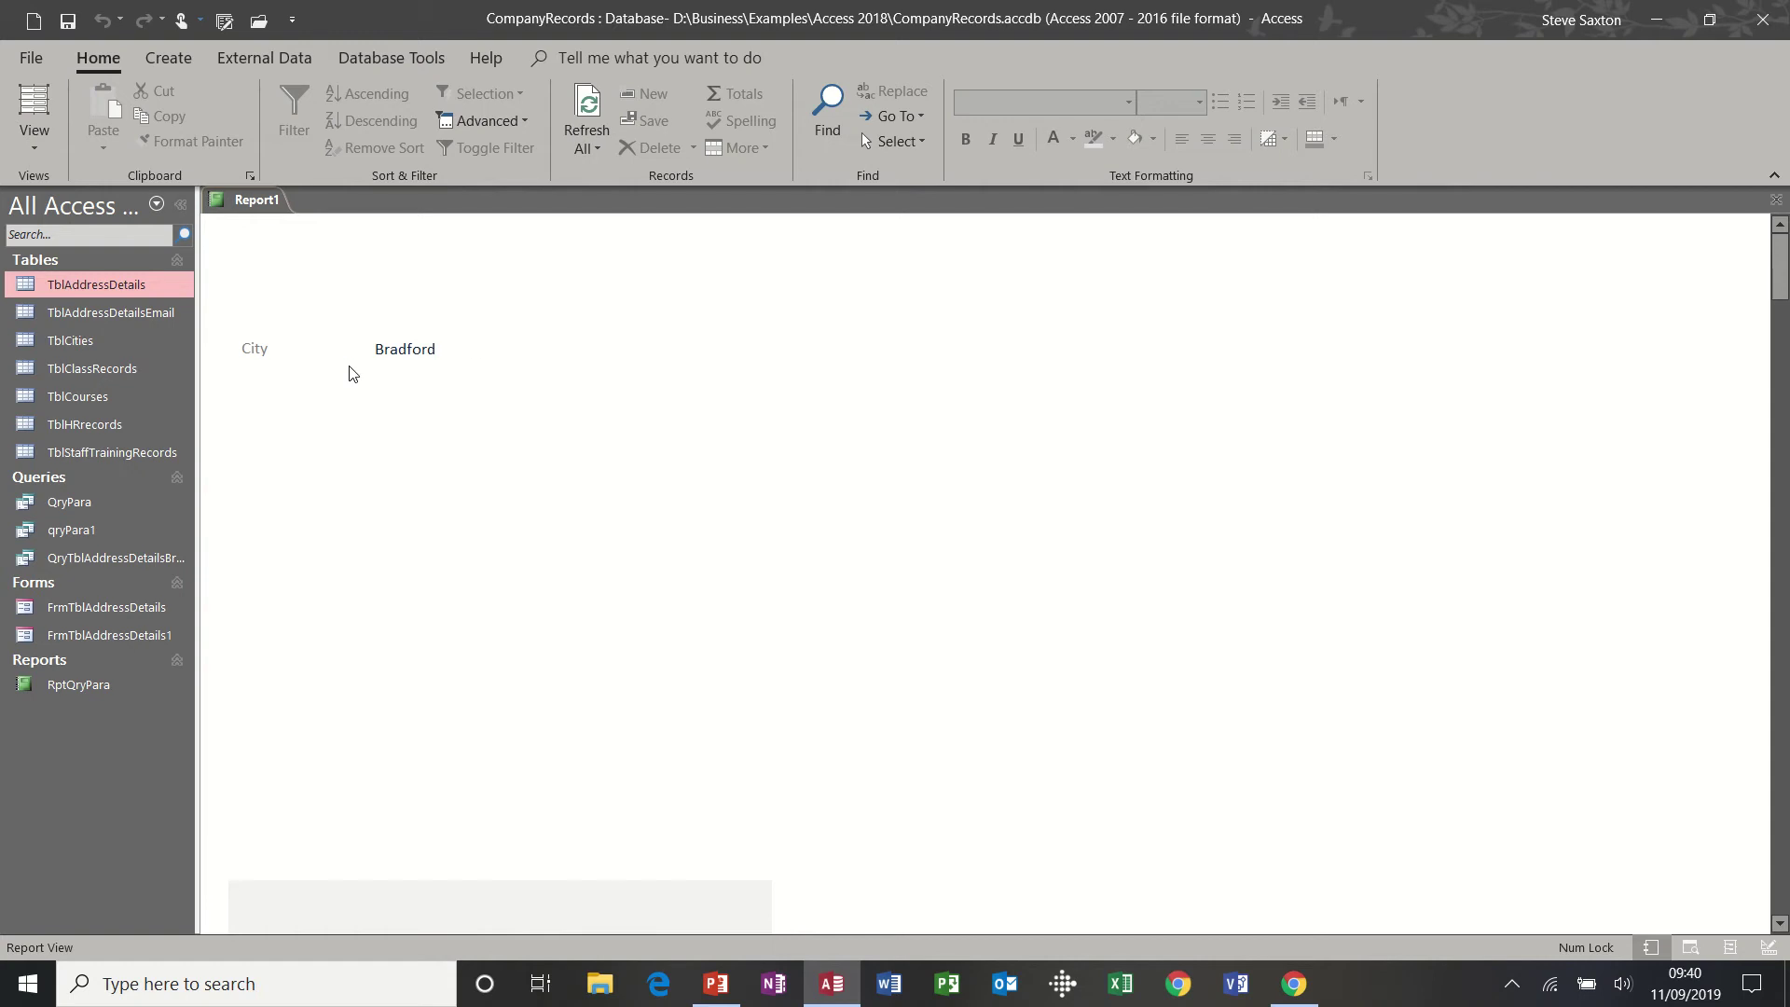
click(37, 139)
Step: In Design View, place the City value box beside its label and make both bold
click(84, 337)
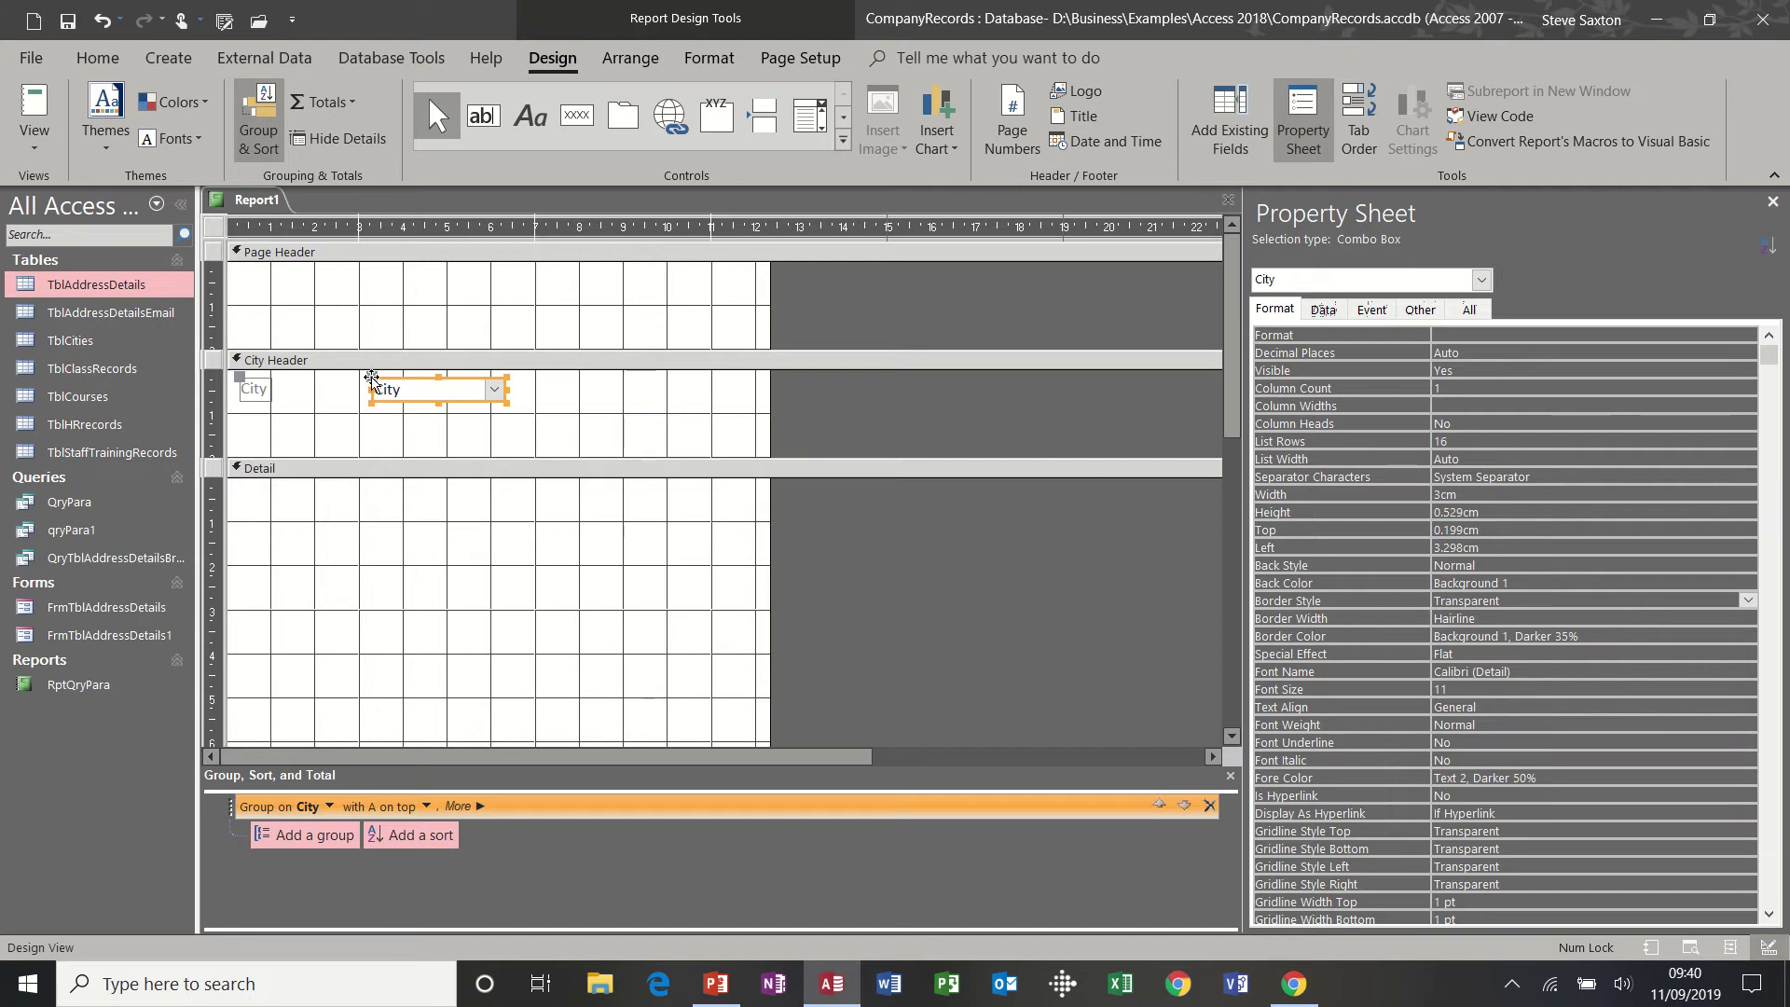
drag(372, 376, 229, 374)
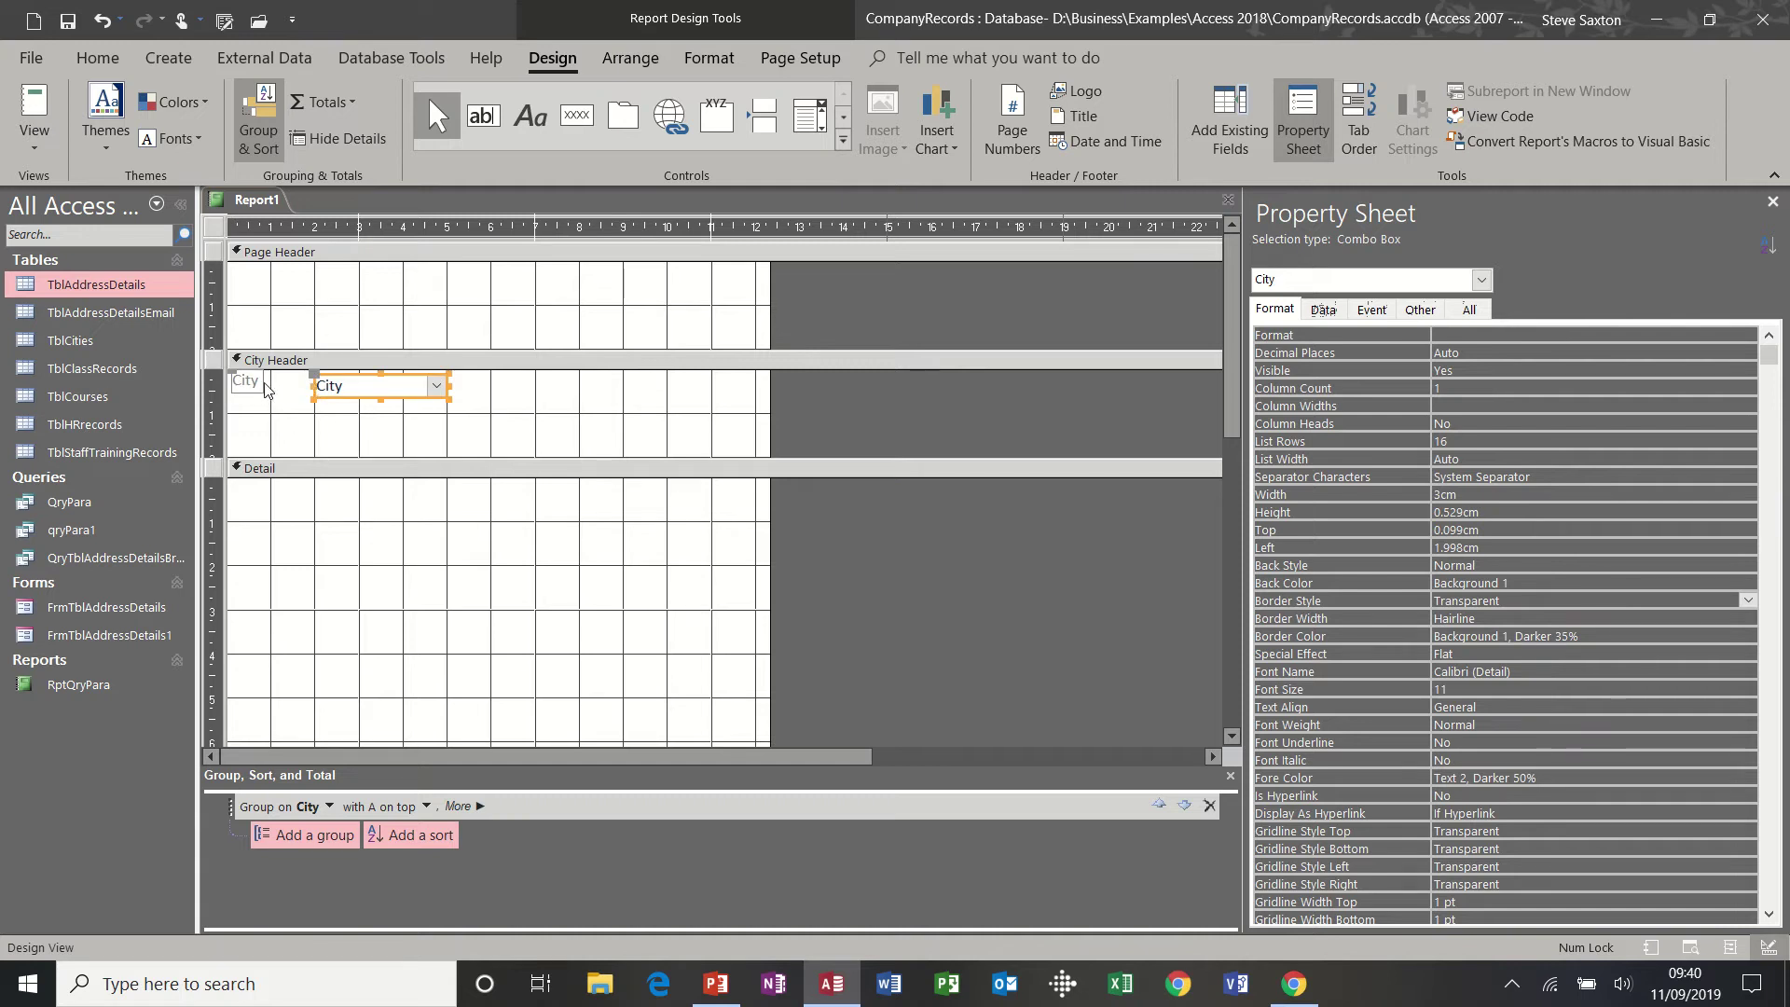
drag(317, 377, 272, 375)
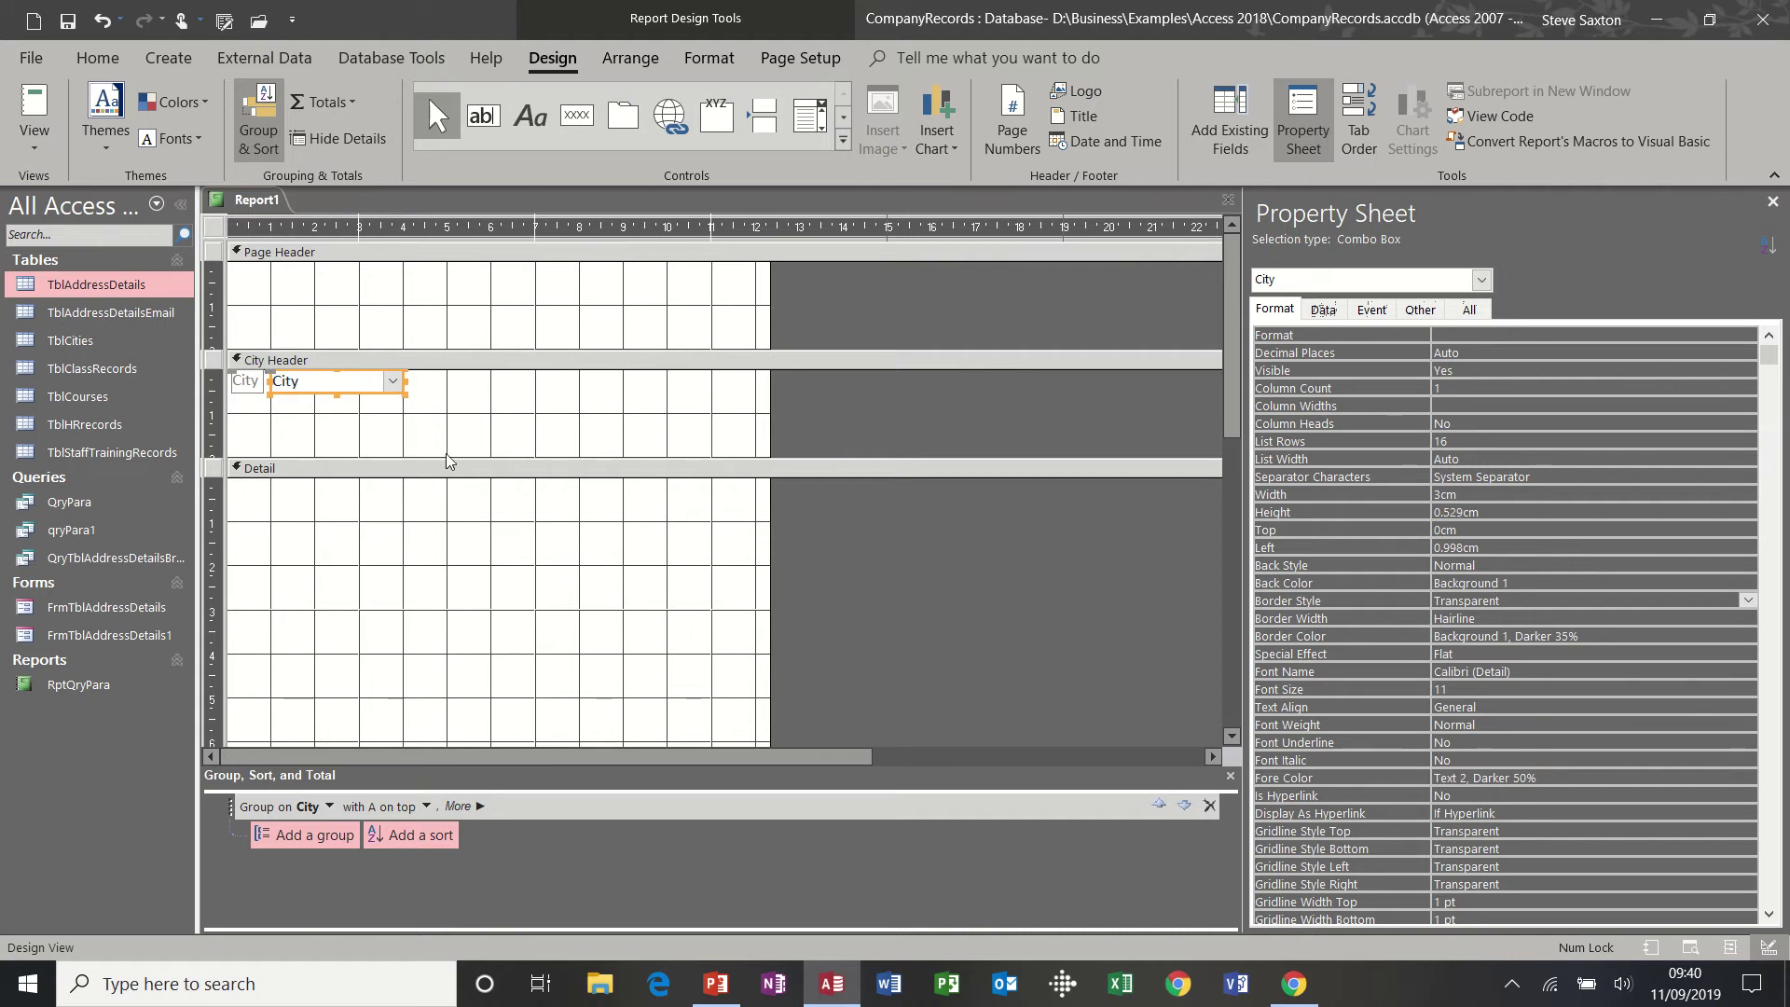
key(ctrl+b)
click(244, 381)
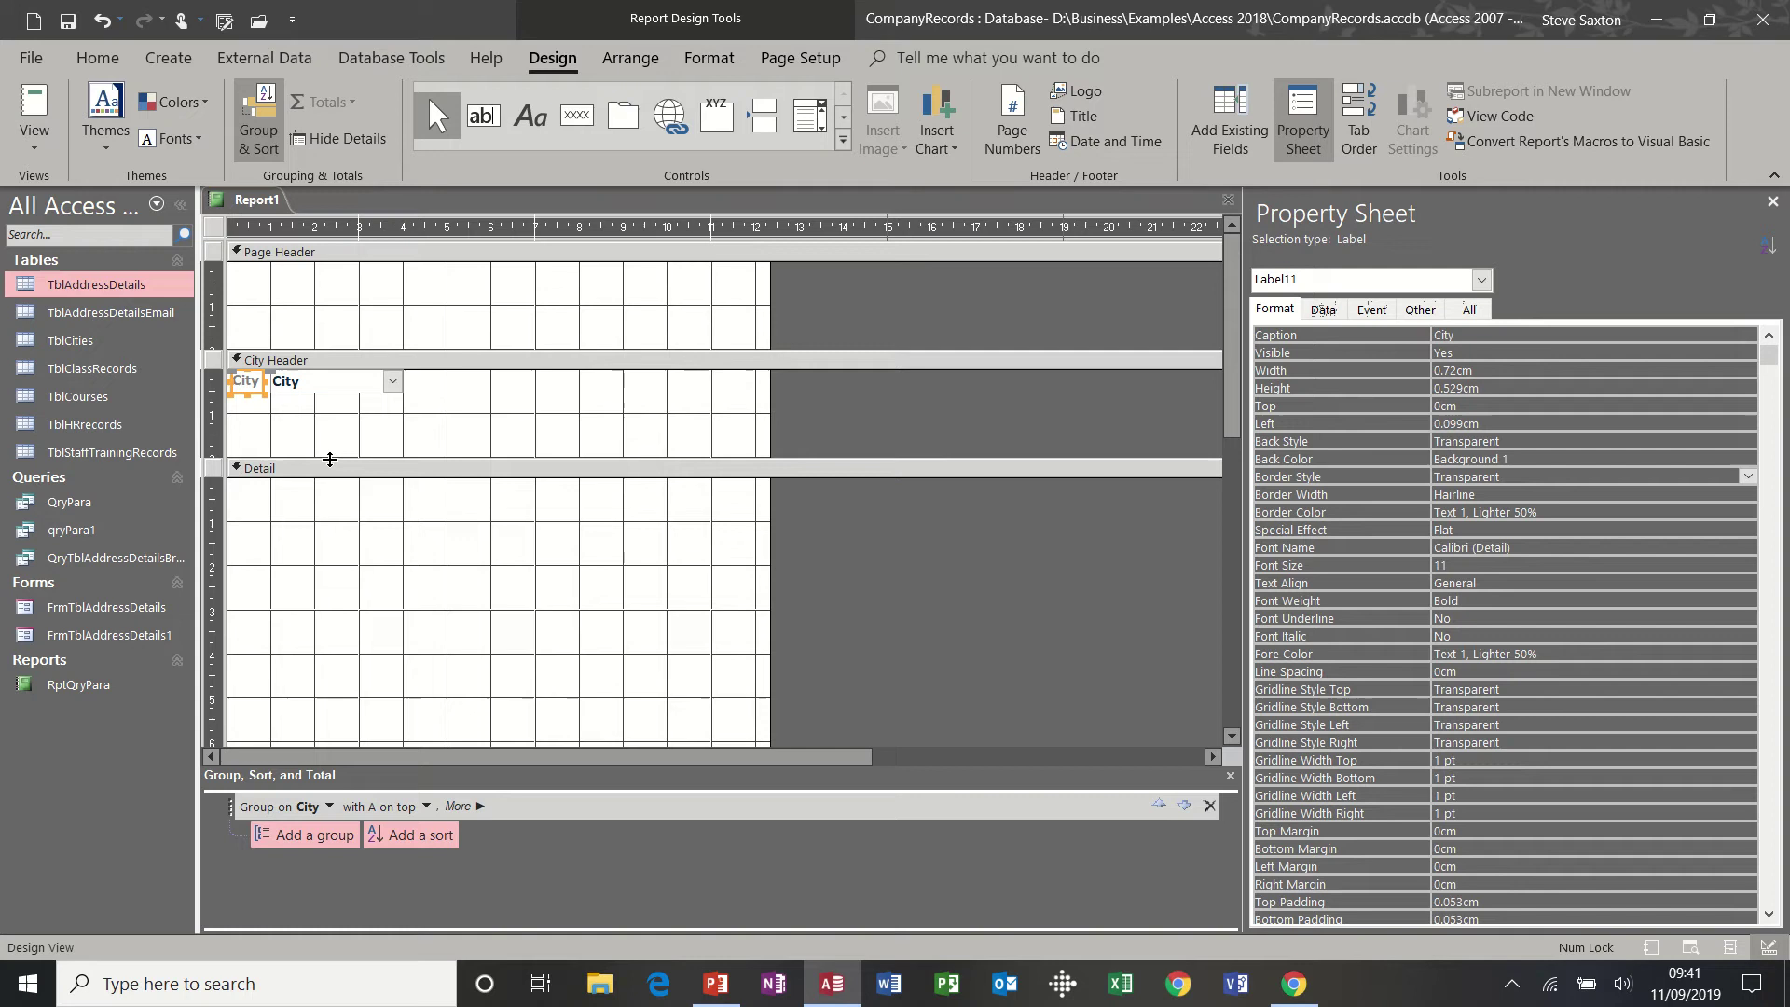
key(ctrl+b)
Step: Shrink the City Header to fit its contents and check it in Report View
drag(330, 437, 330, 404)
click(35, 107)
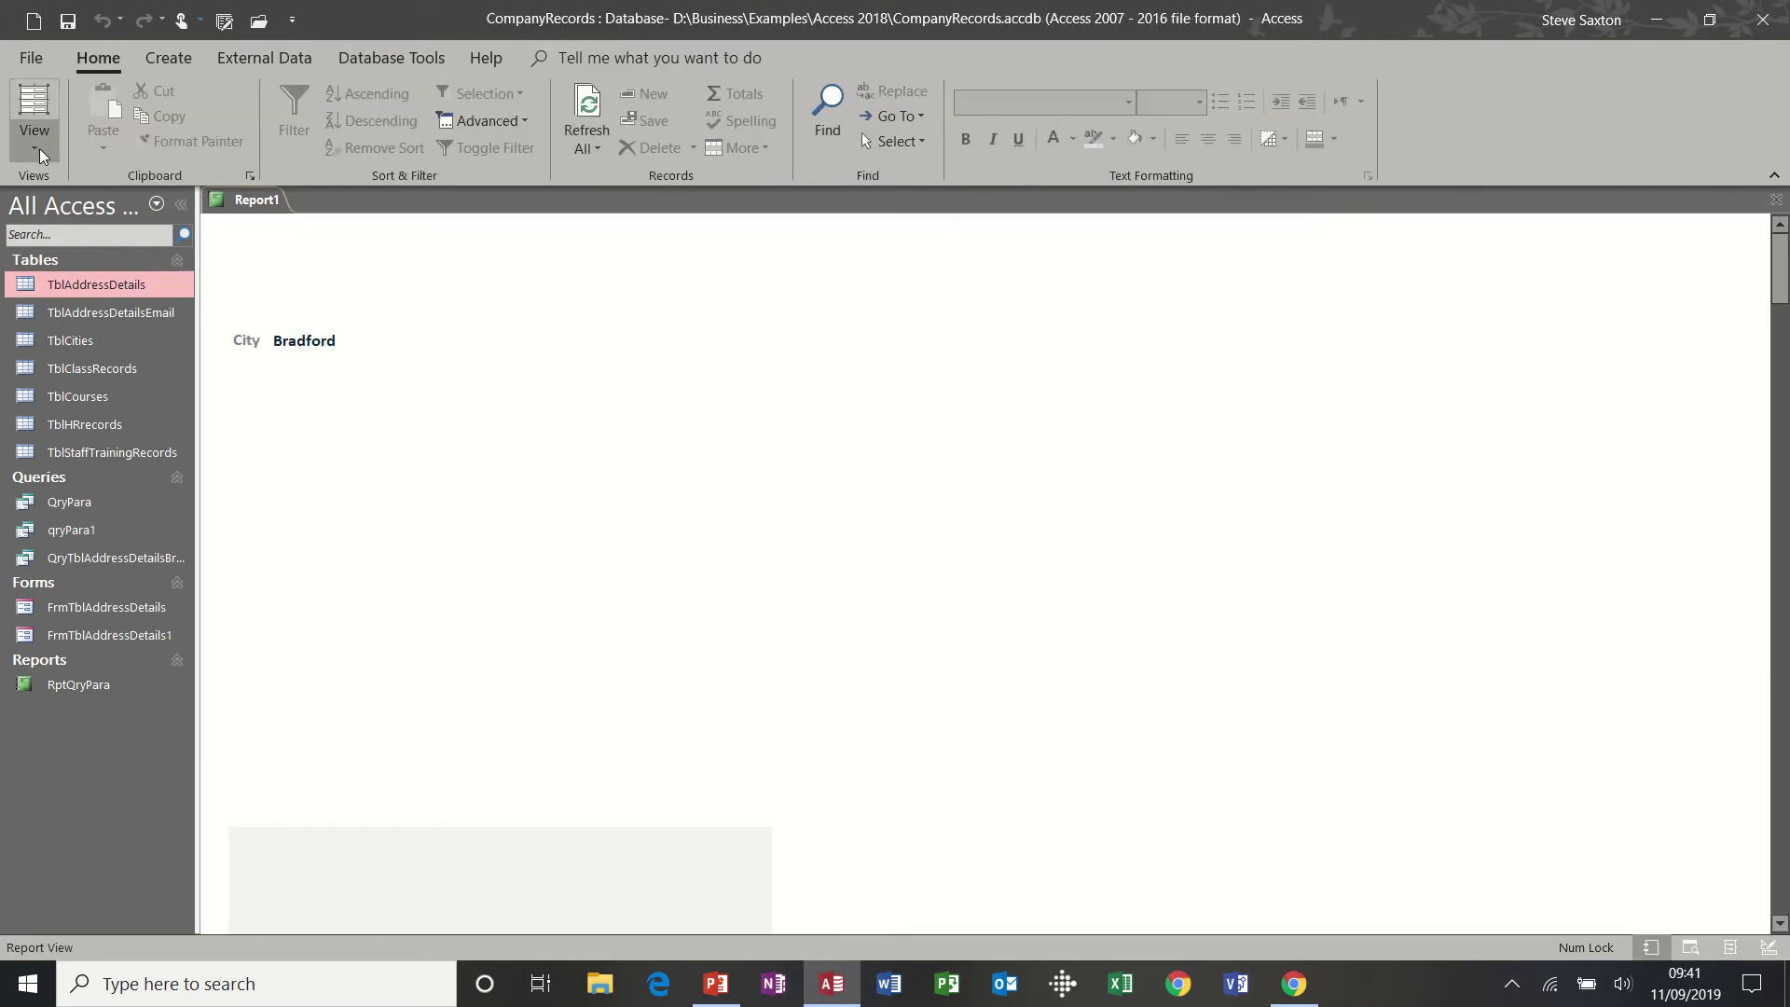
click(35, 144)
click(84, 341)
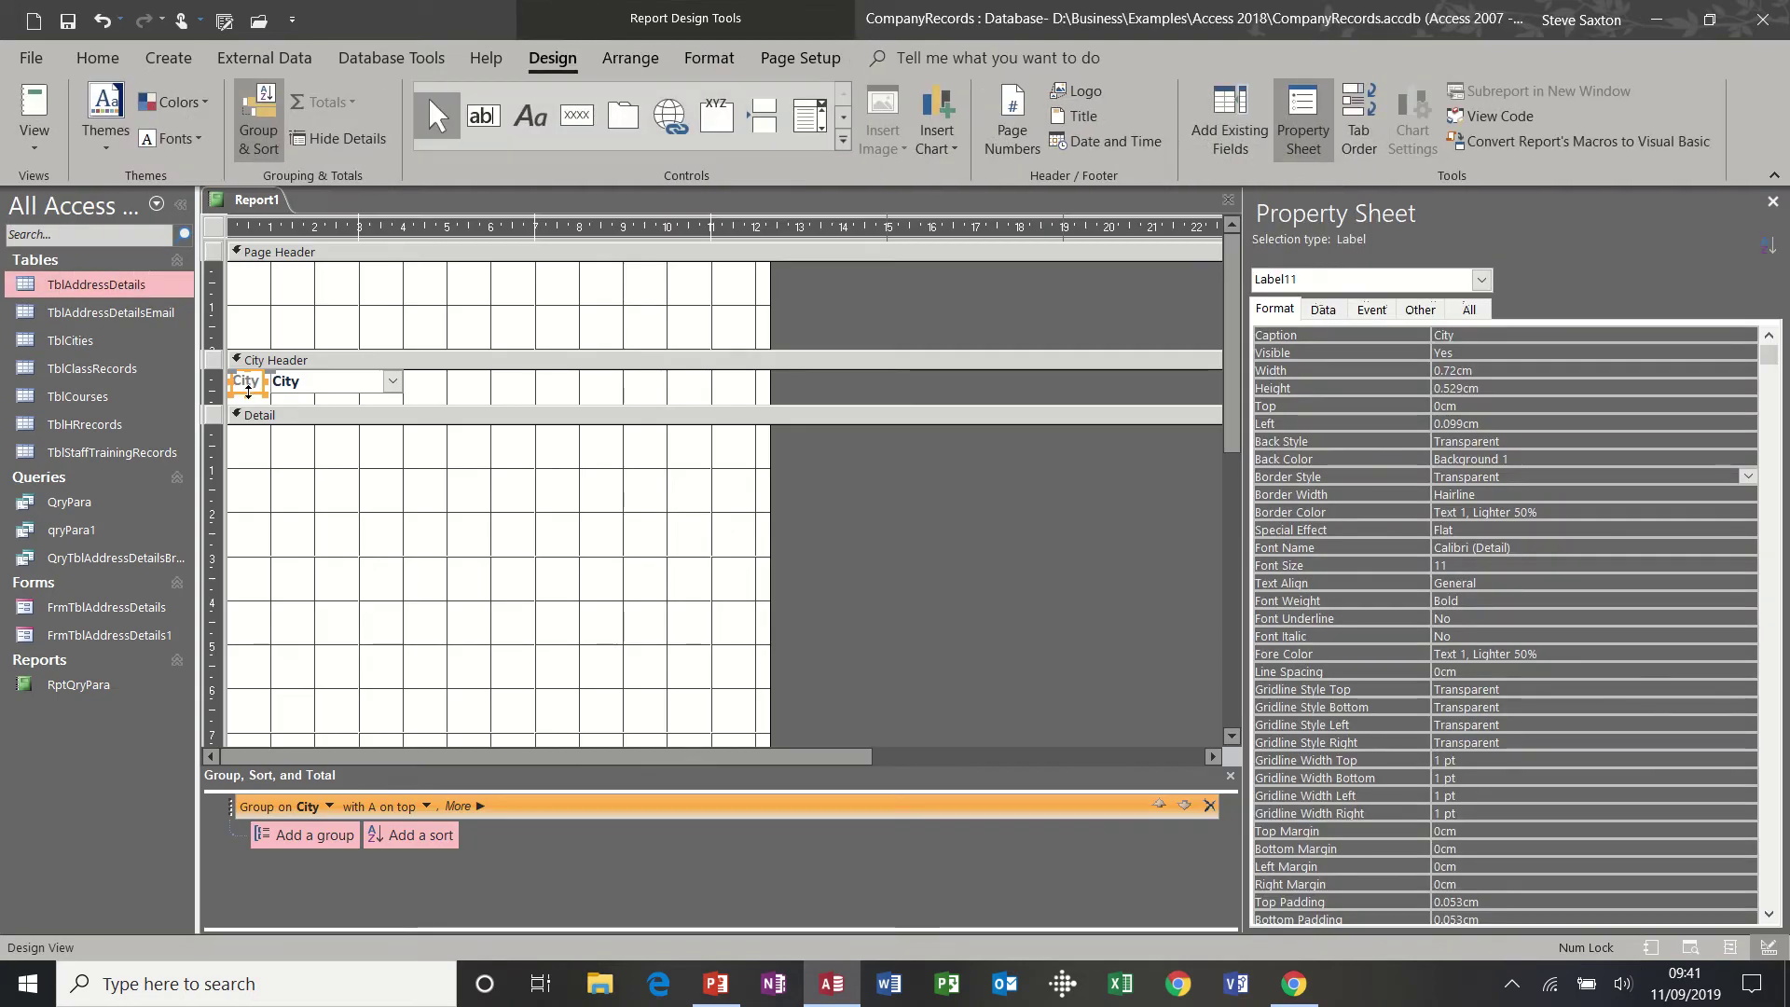
Step: Delete the City label from the City header while keeping the City grouping
key(Delete)
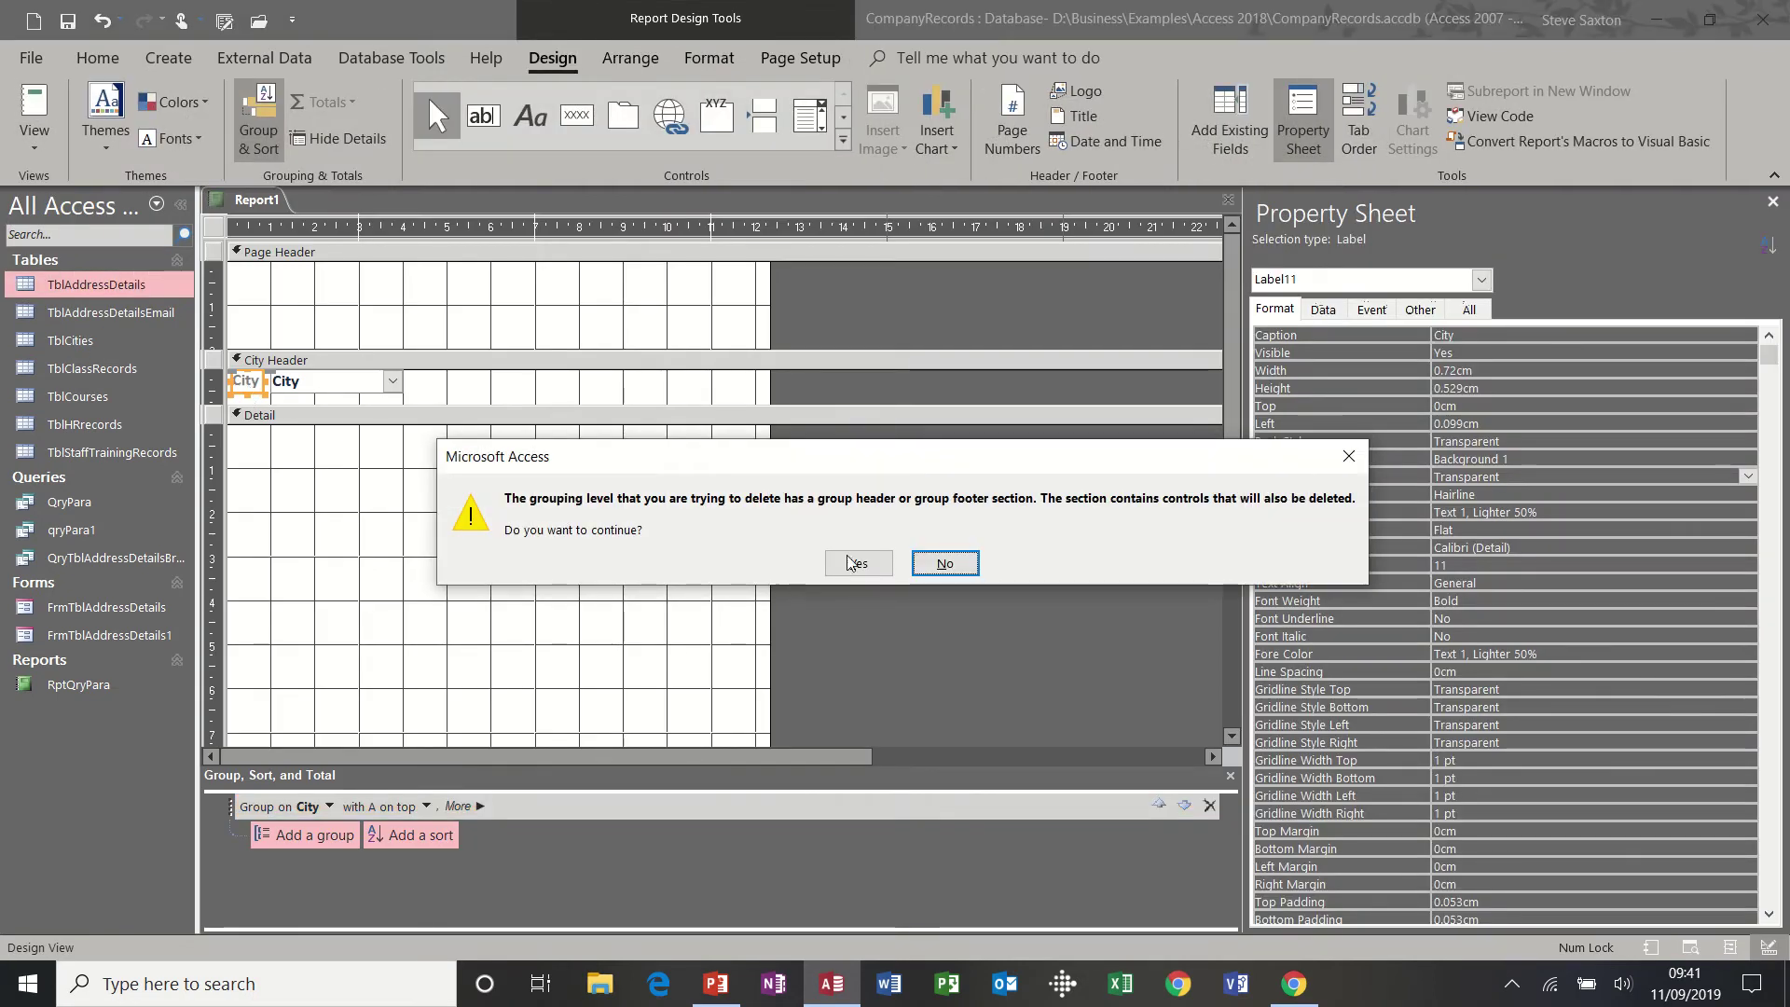
click(945, 565)
click(334, 480)
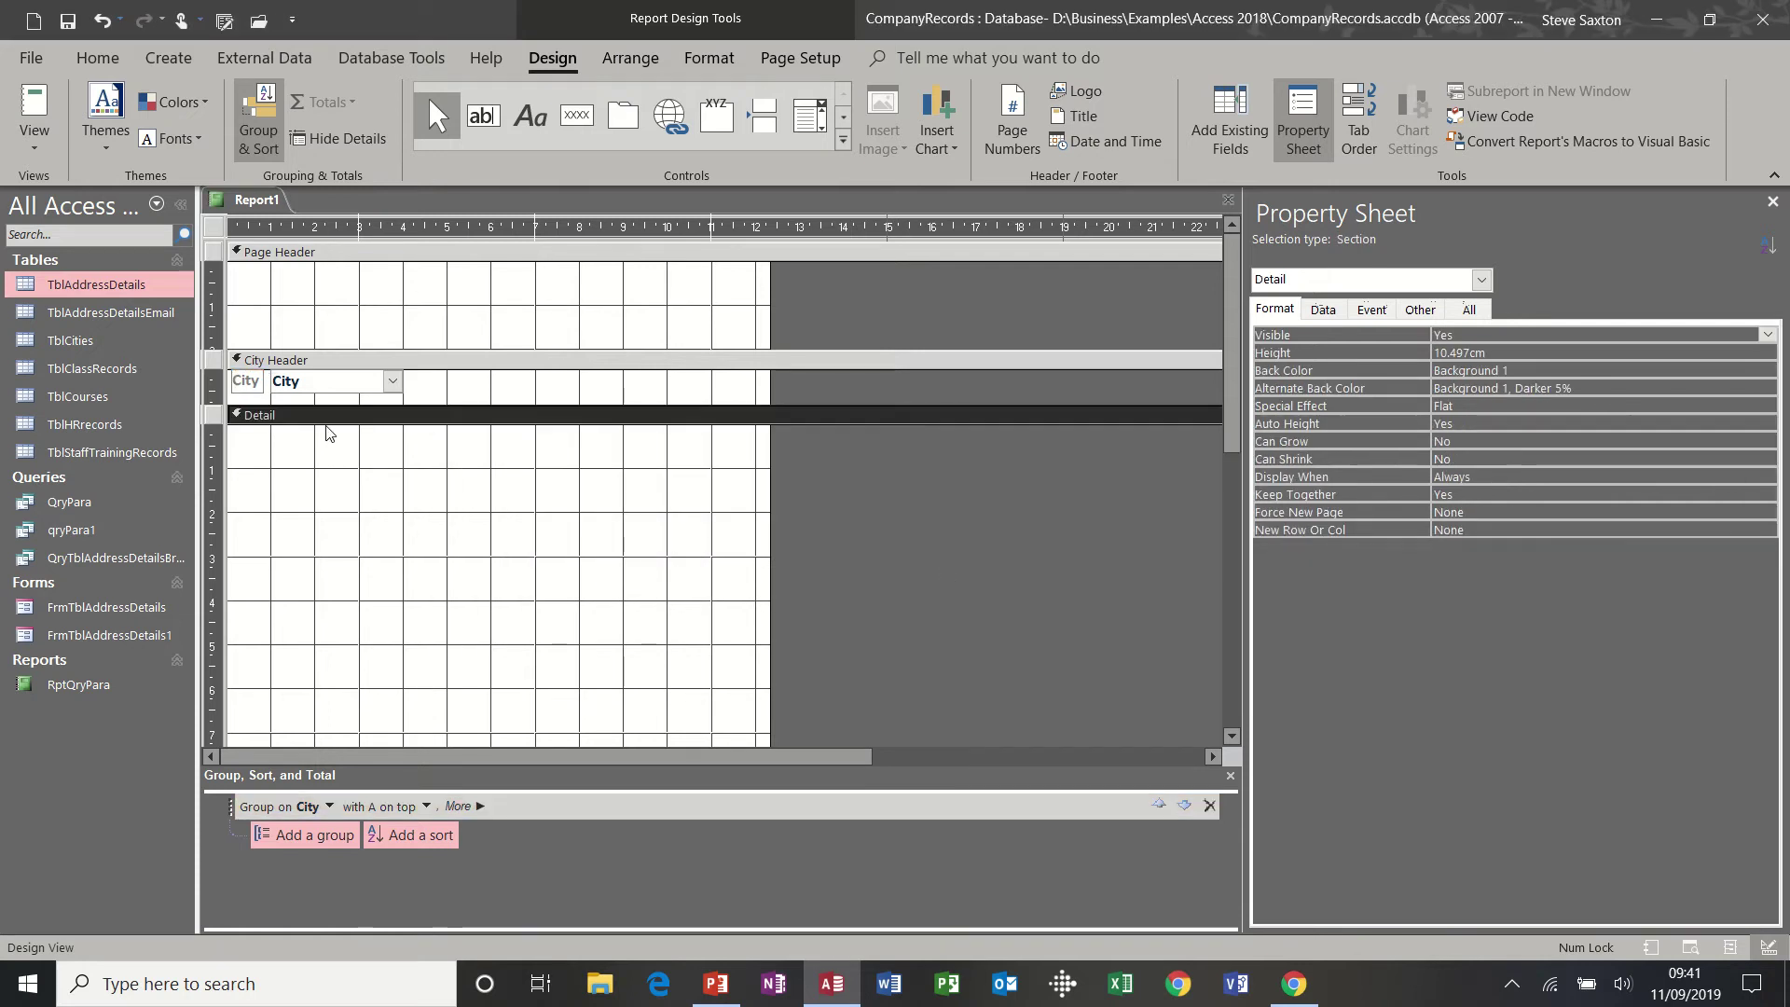
click(247, 382)
key(Delete)
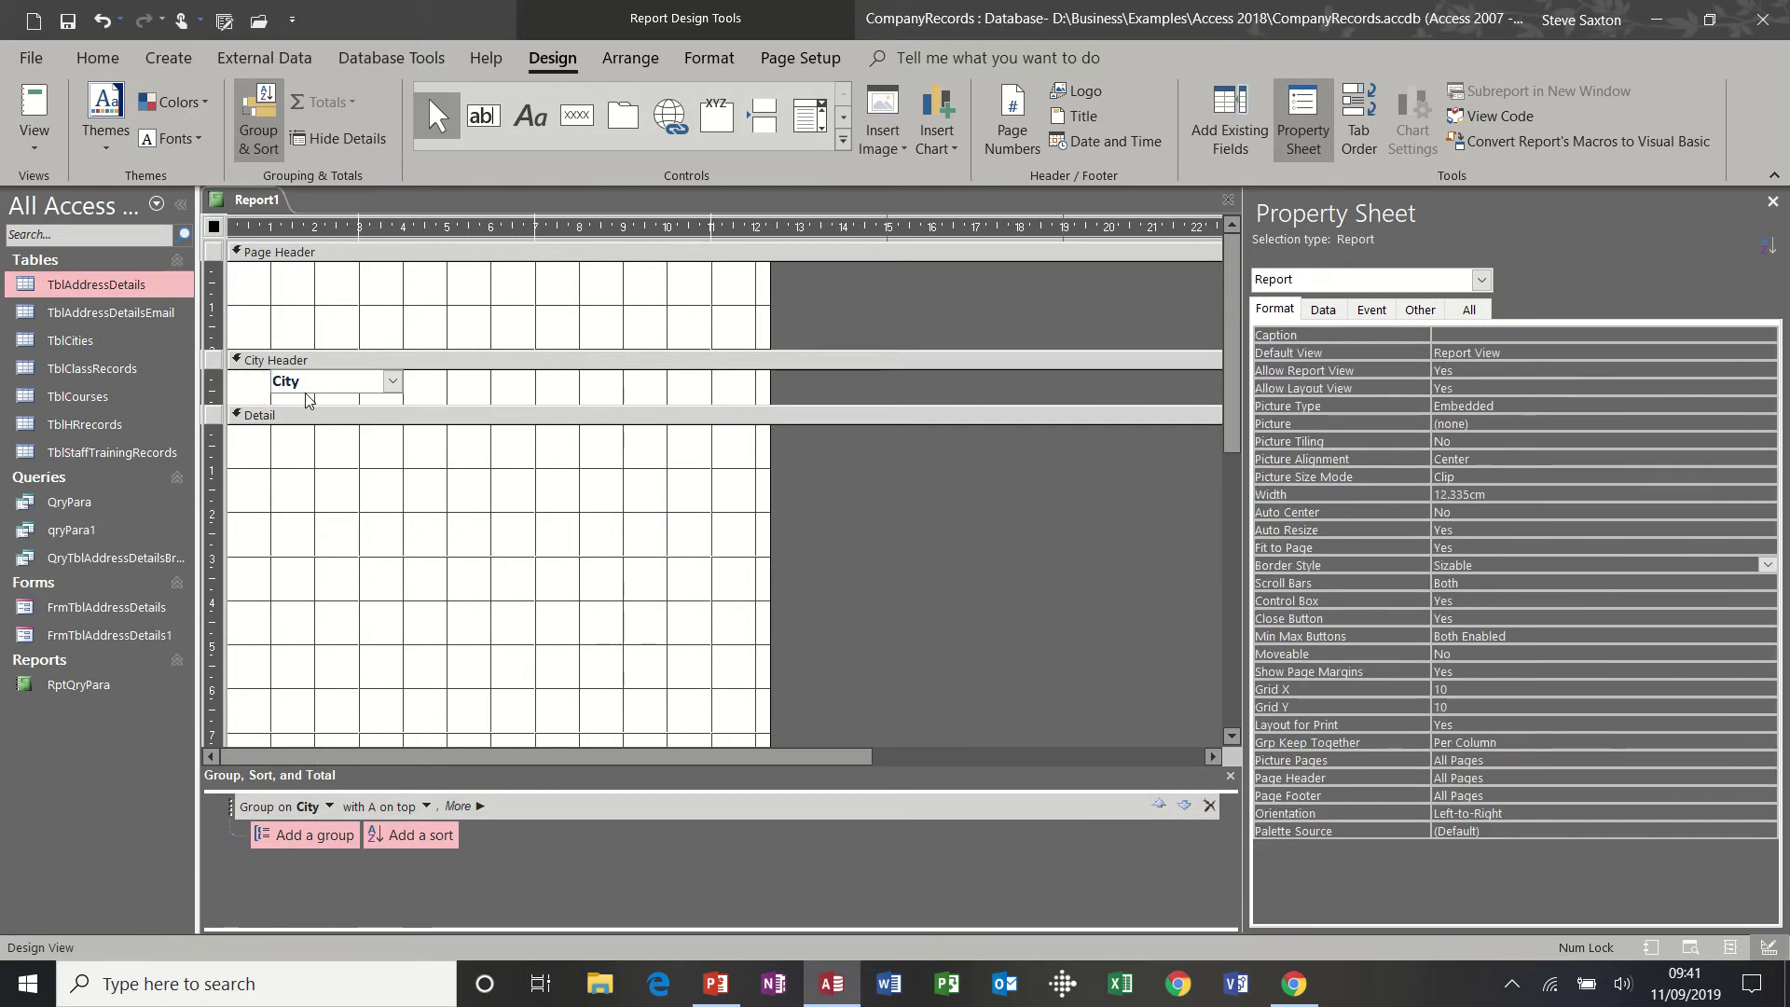
Step: Move the City field to the header's left edge and check the grouping in Report View
drag(305, 390, 261, 390)
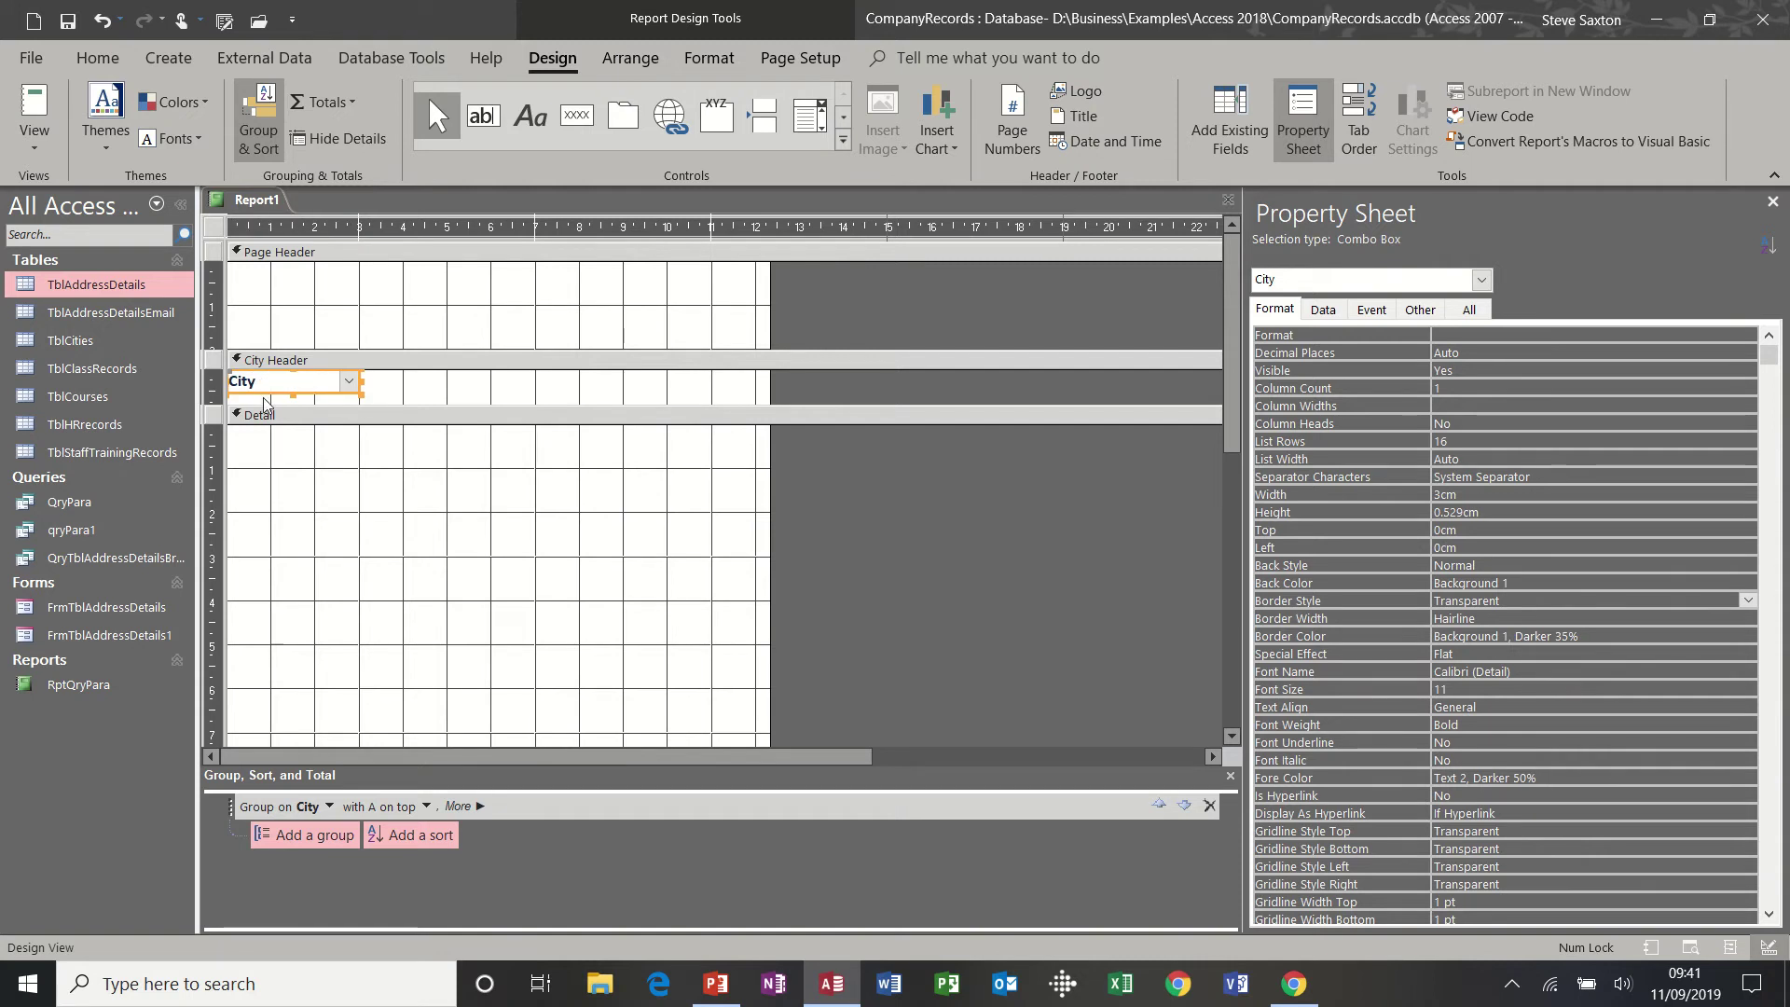
click(46, 119)
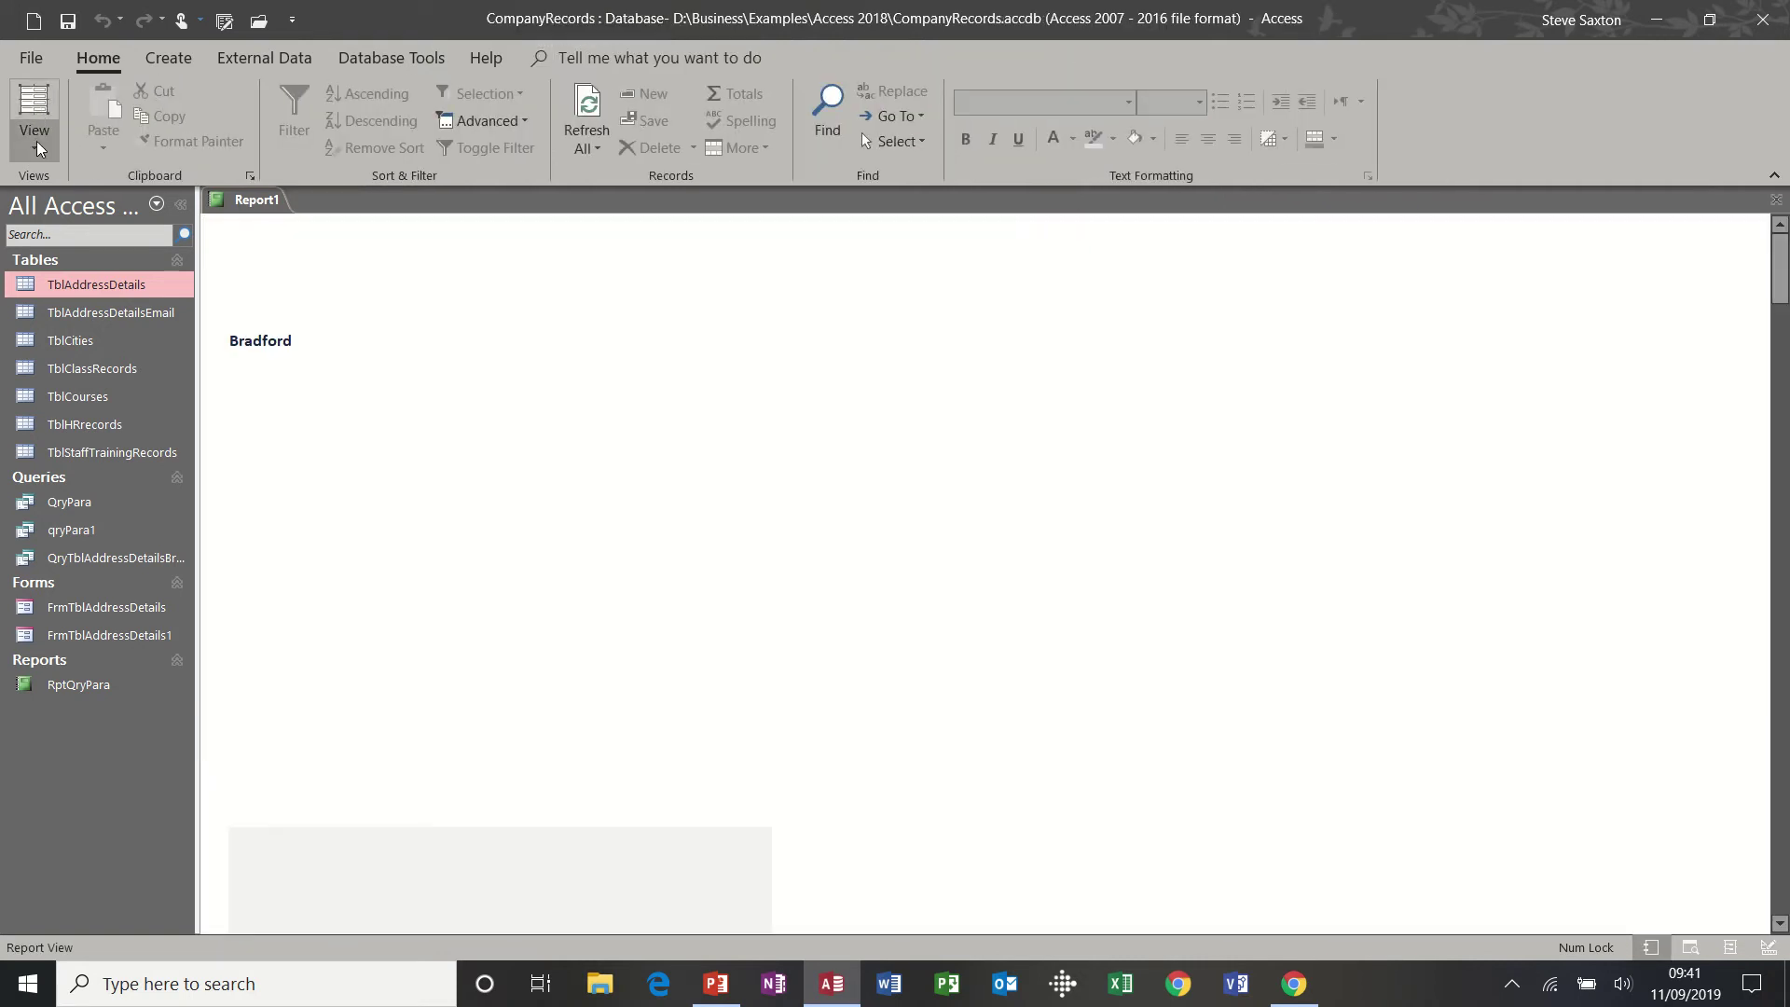
click(38, 148)
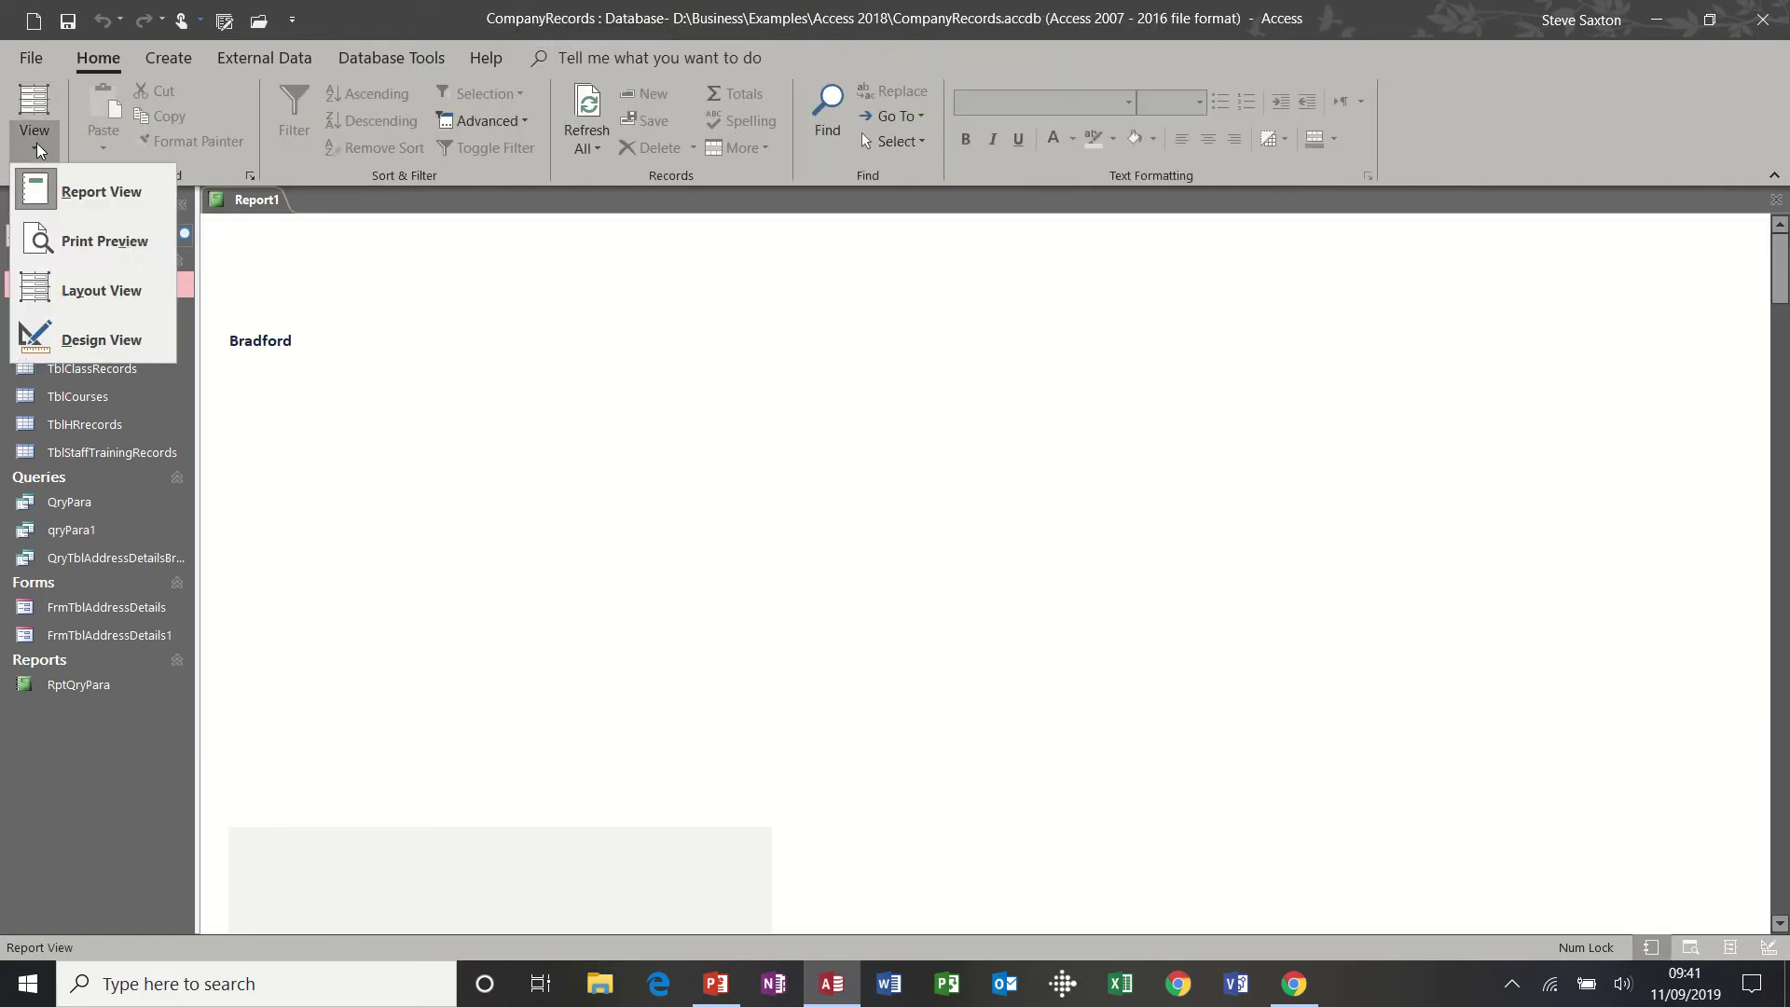
click(84, 341)
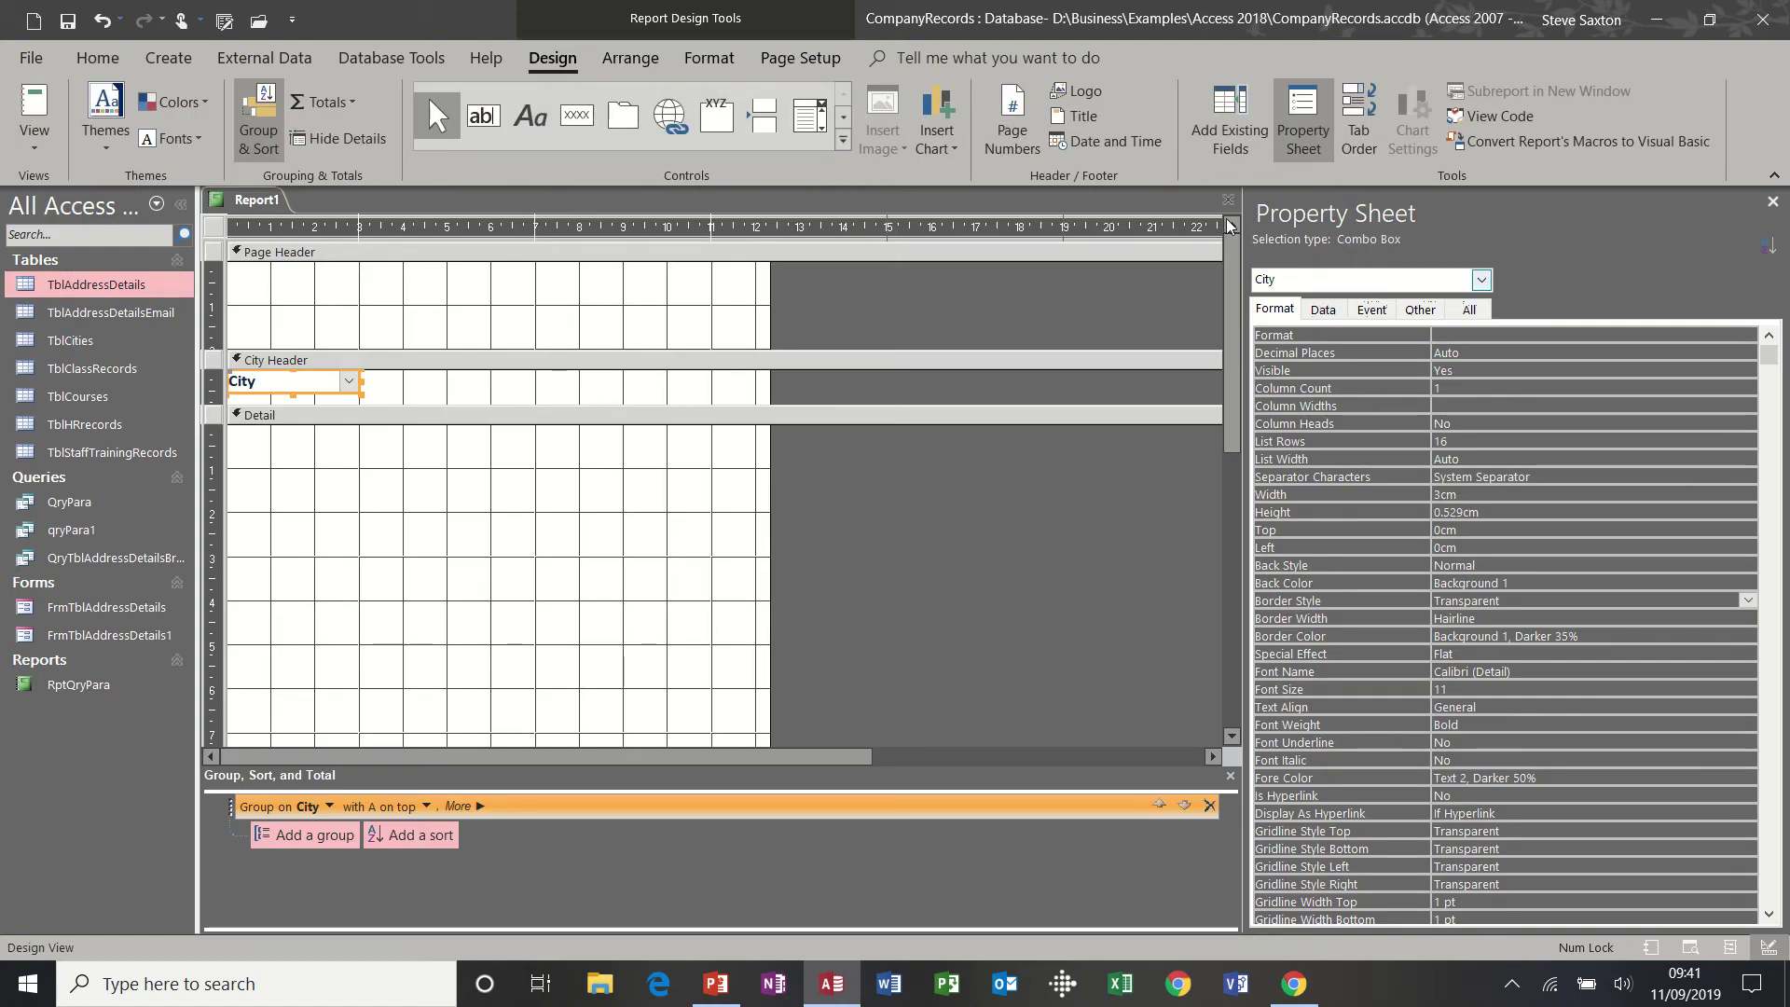
Step: Add the StaffID field to Detail, narrow its box, and move it to the top
click(1229, 112)
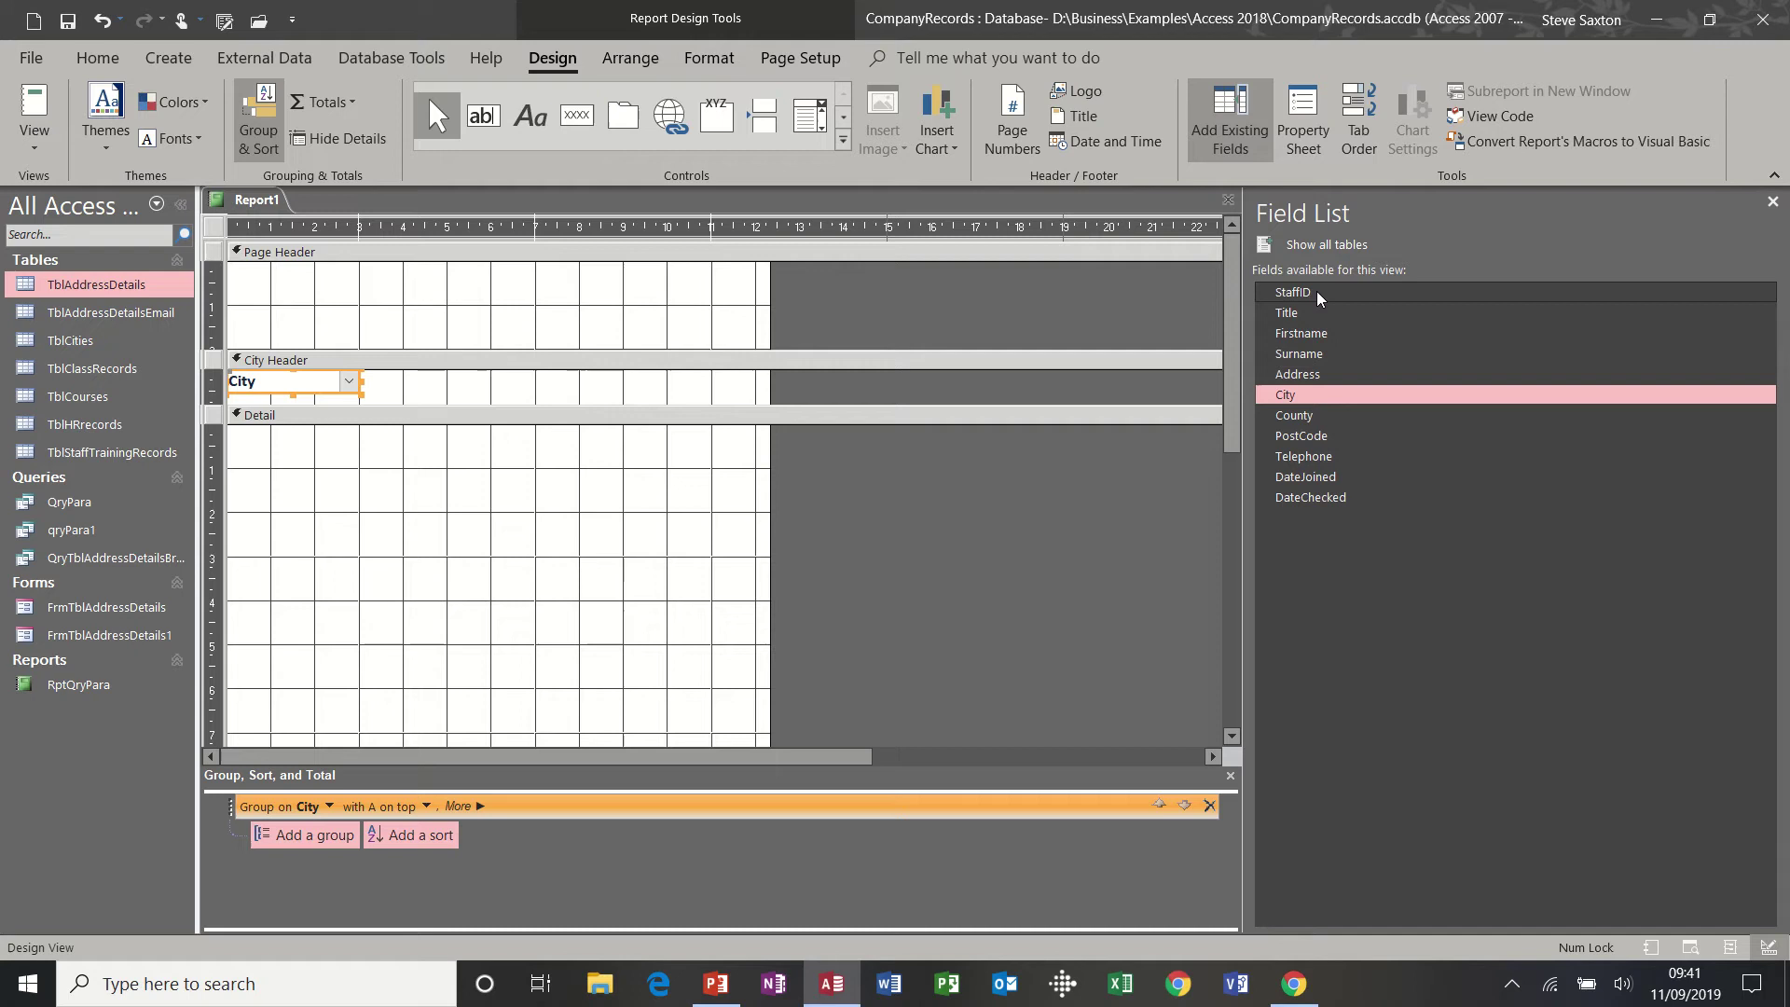
drag(1317, 291, 233, 469)
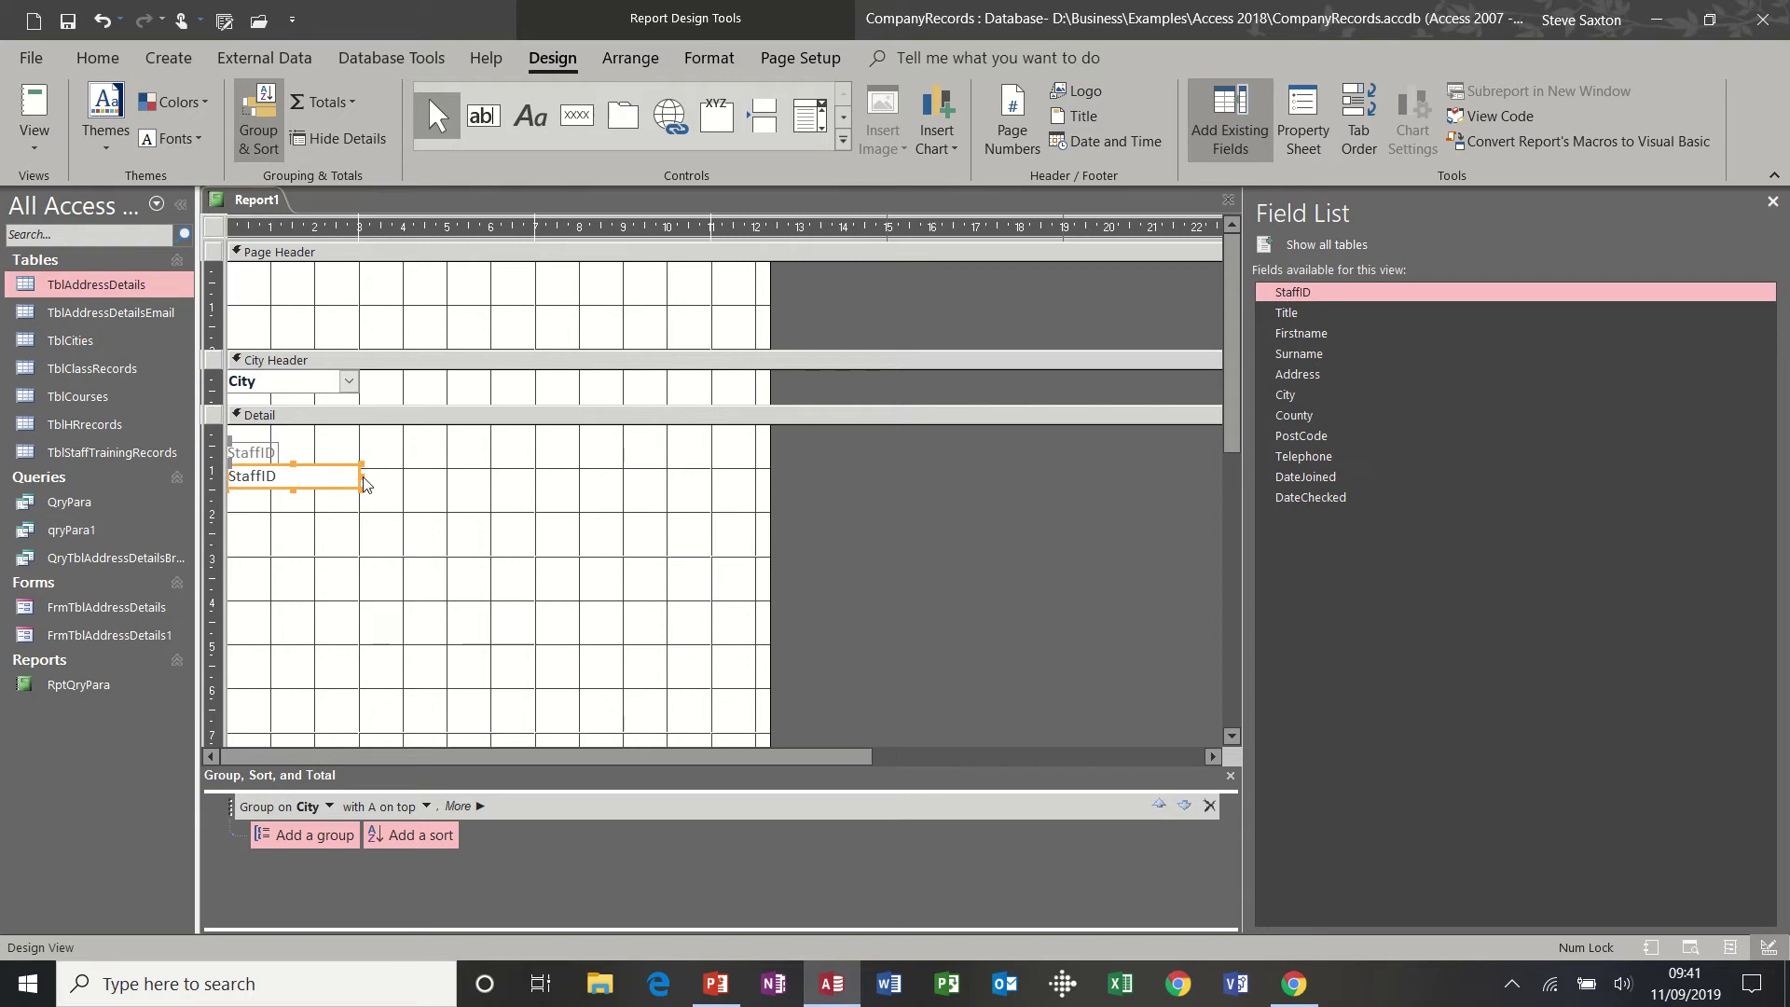
click(320, 477)
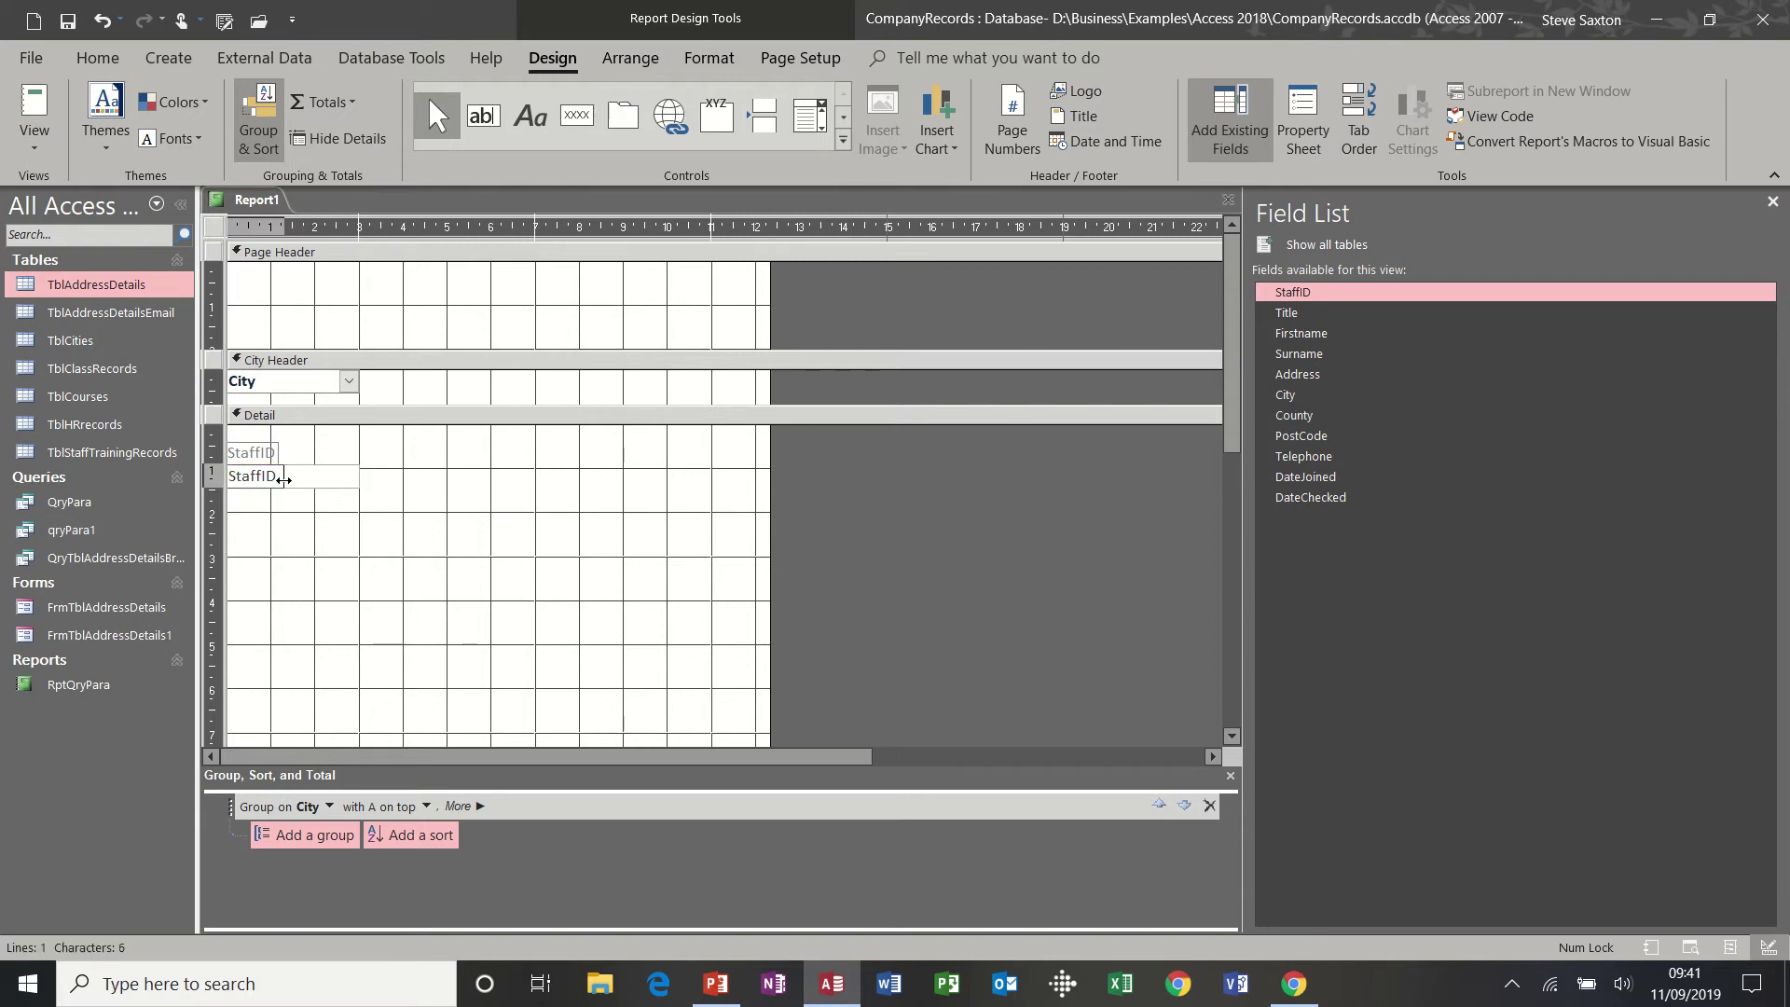
drag(280, 480, 287, 486)
click(263, 513)
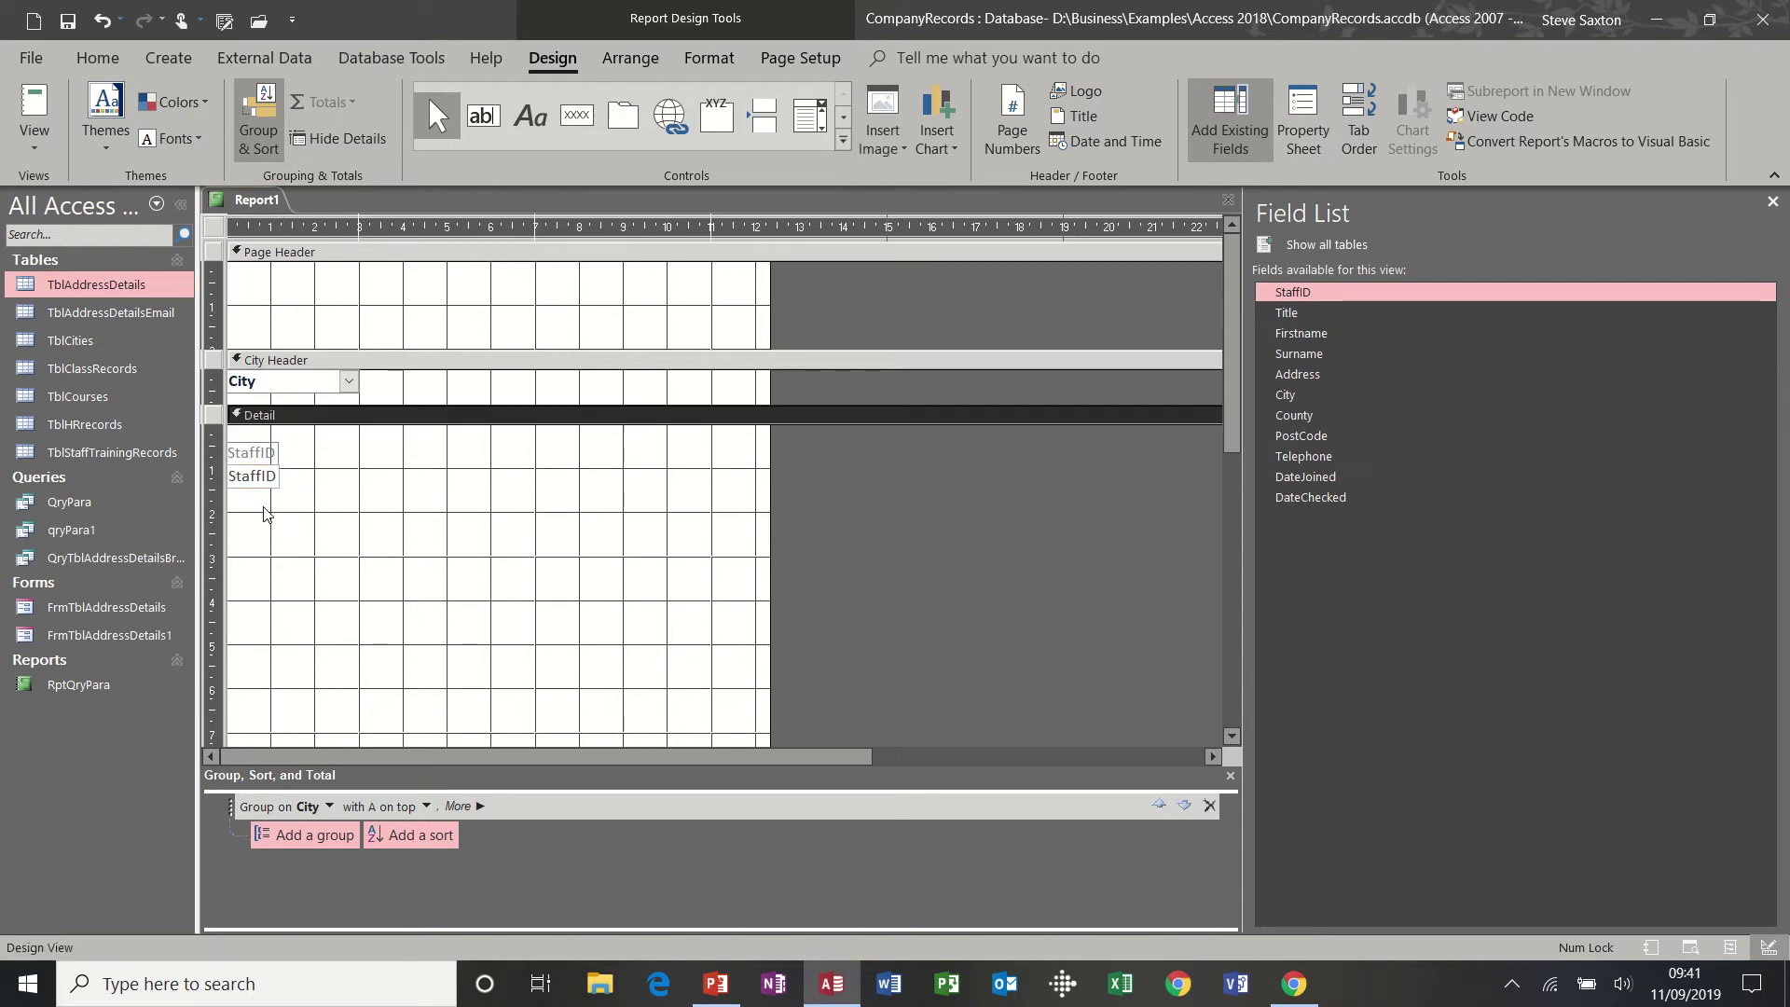
click(254, 476)
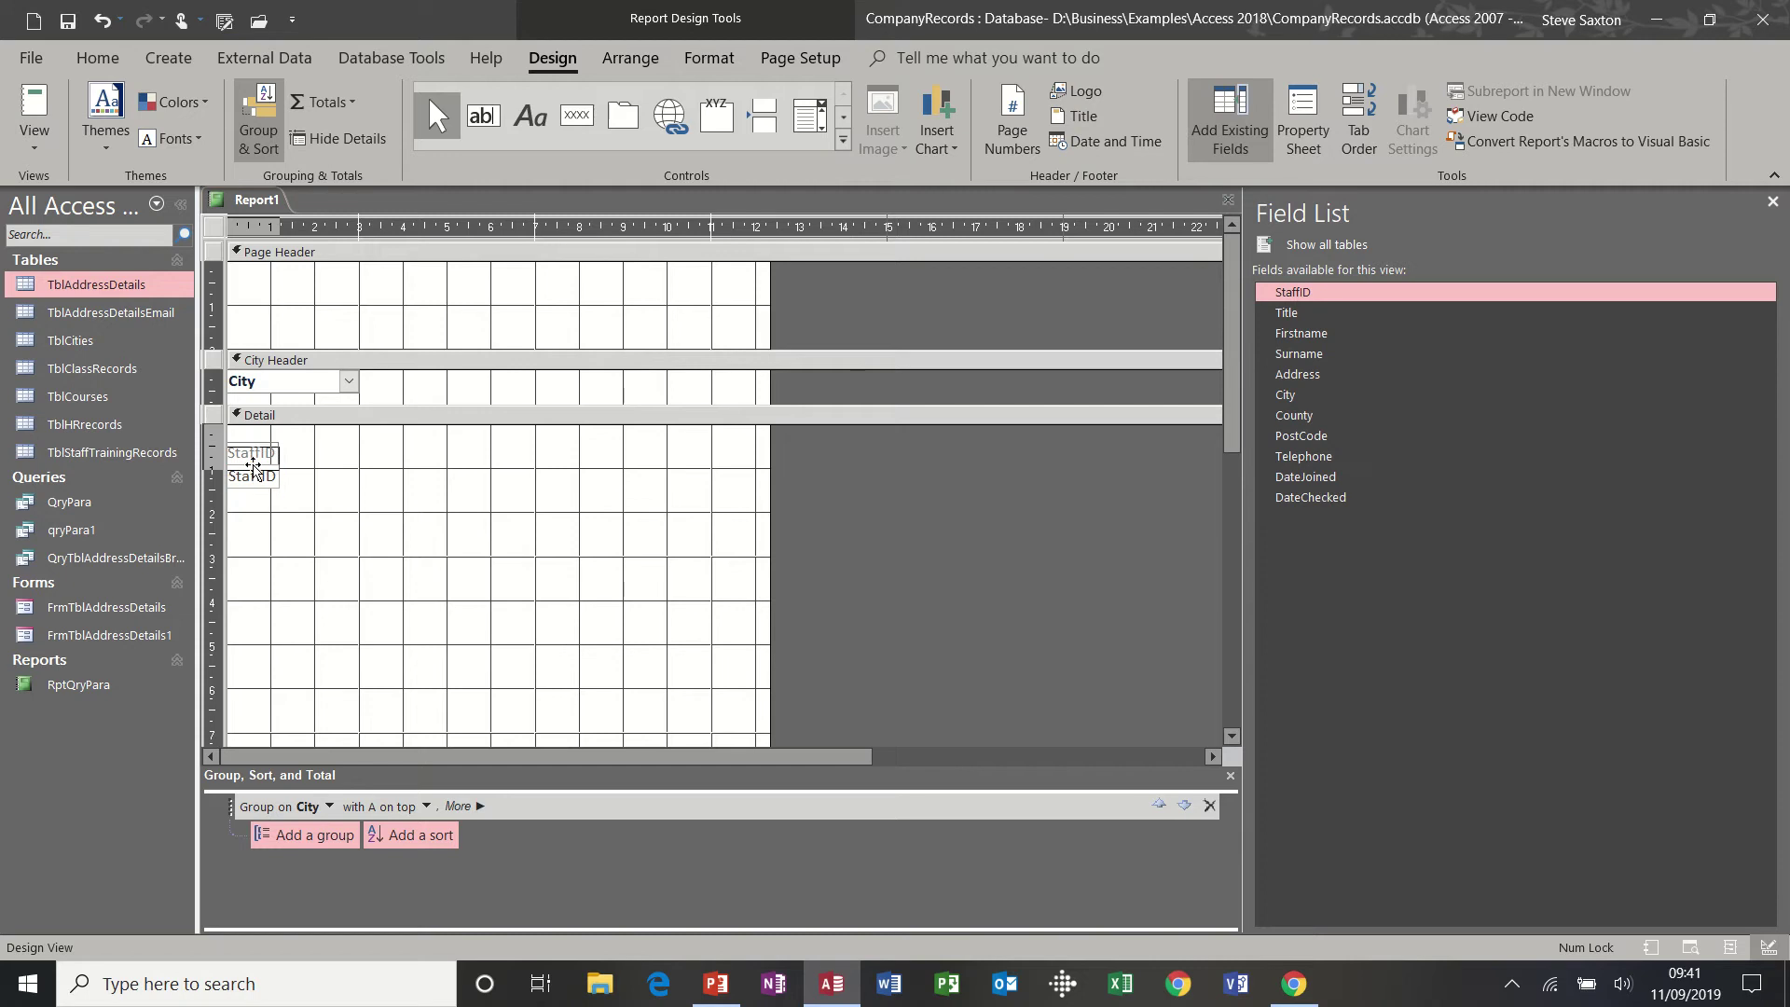
drag(254, 474, 254, 456)
click(321, 472)
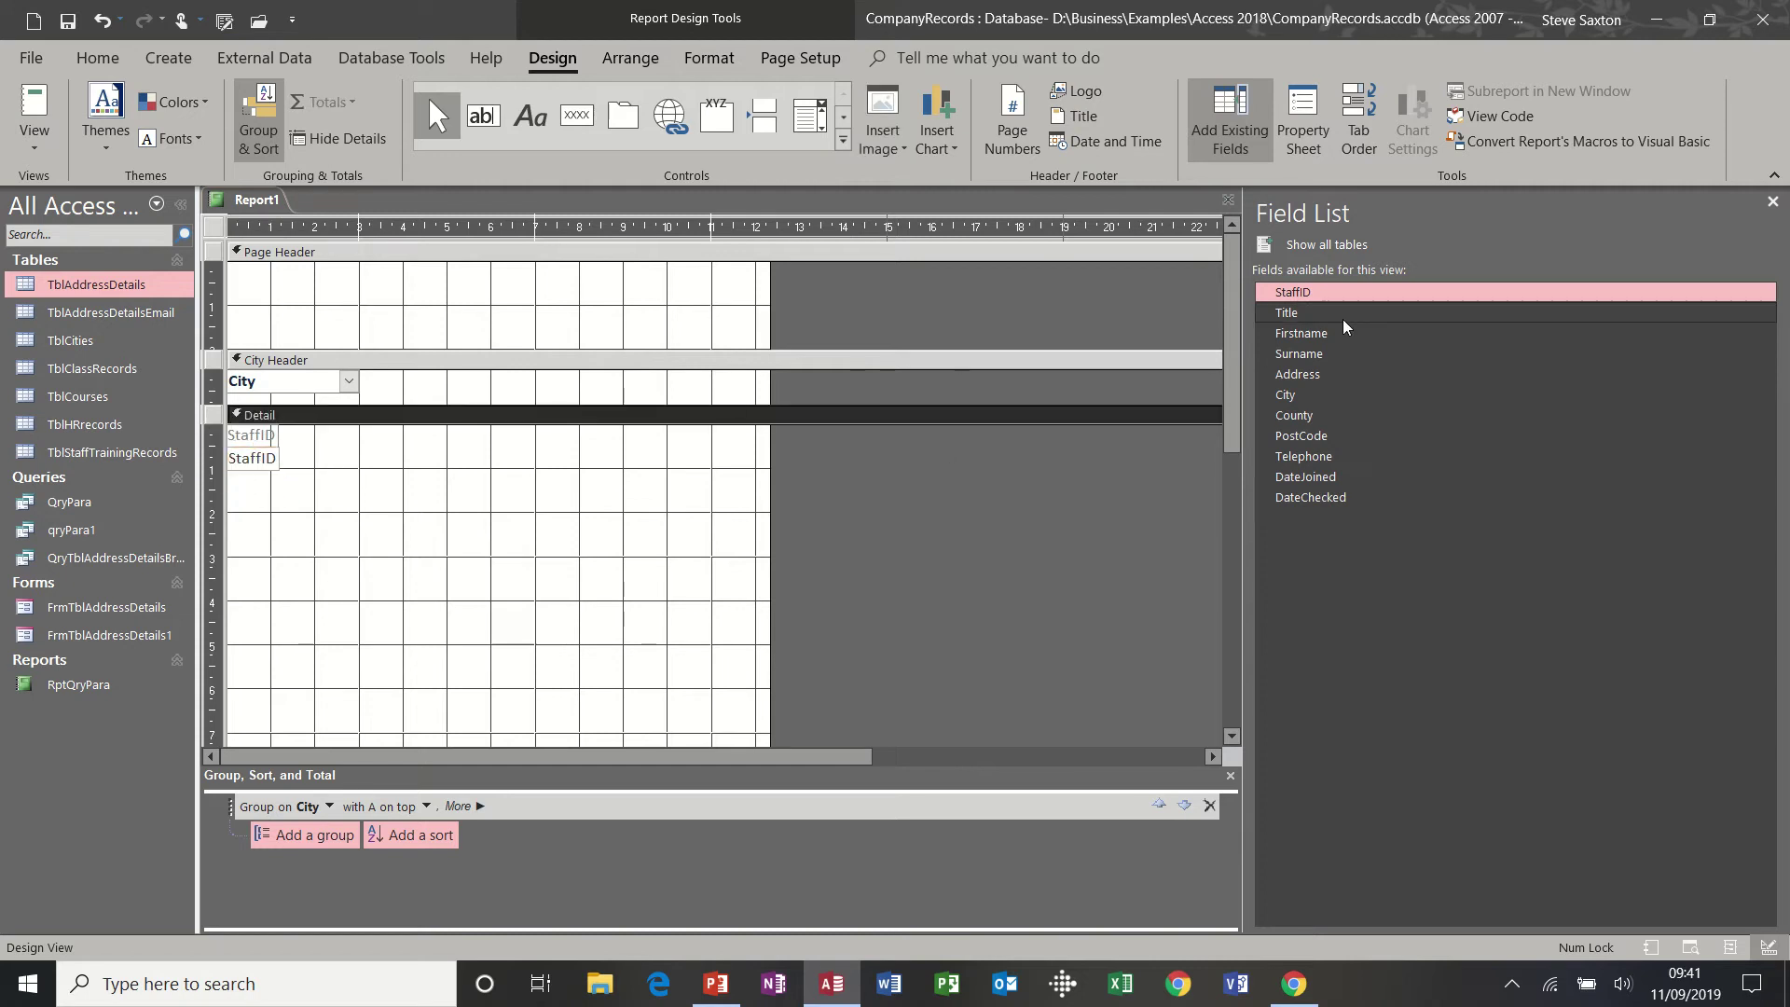
Step: Add Title, Firstname and Surname beside StaffID, each with its label above its box
drag(1305, 312, 385, 499)
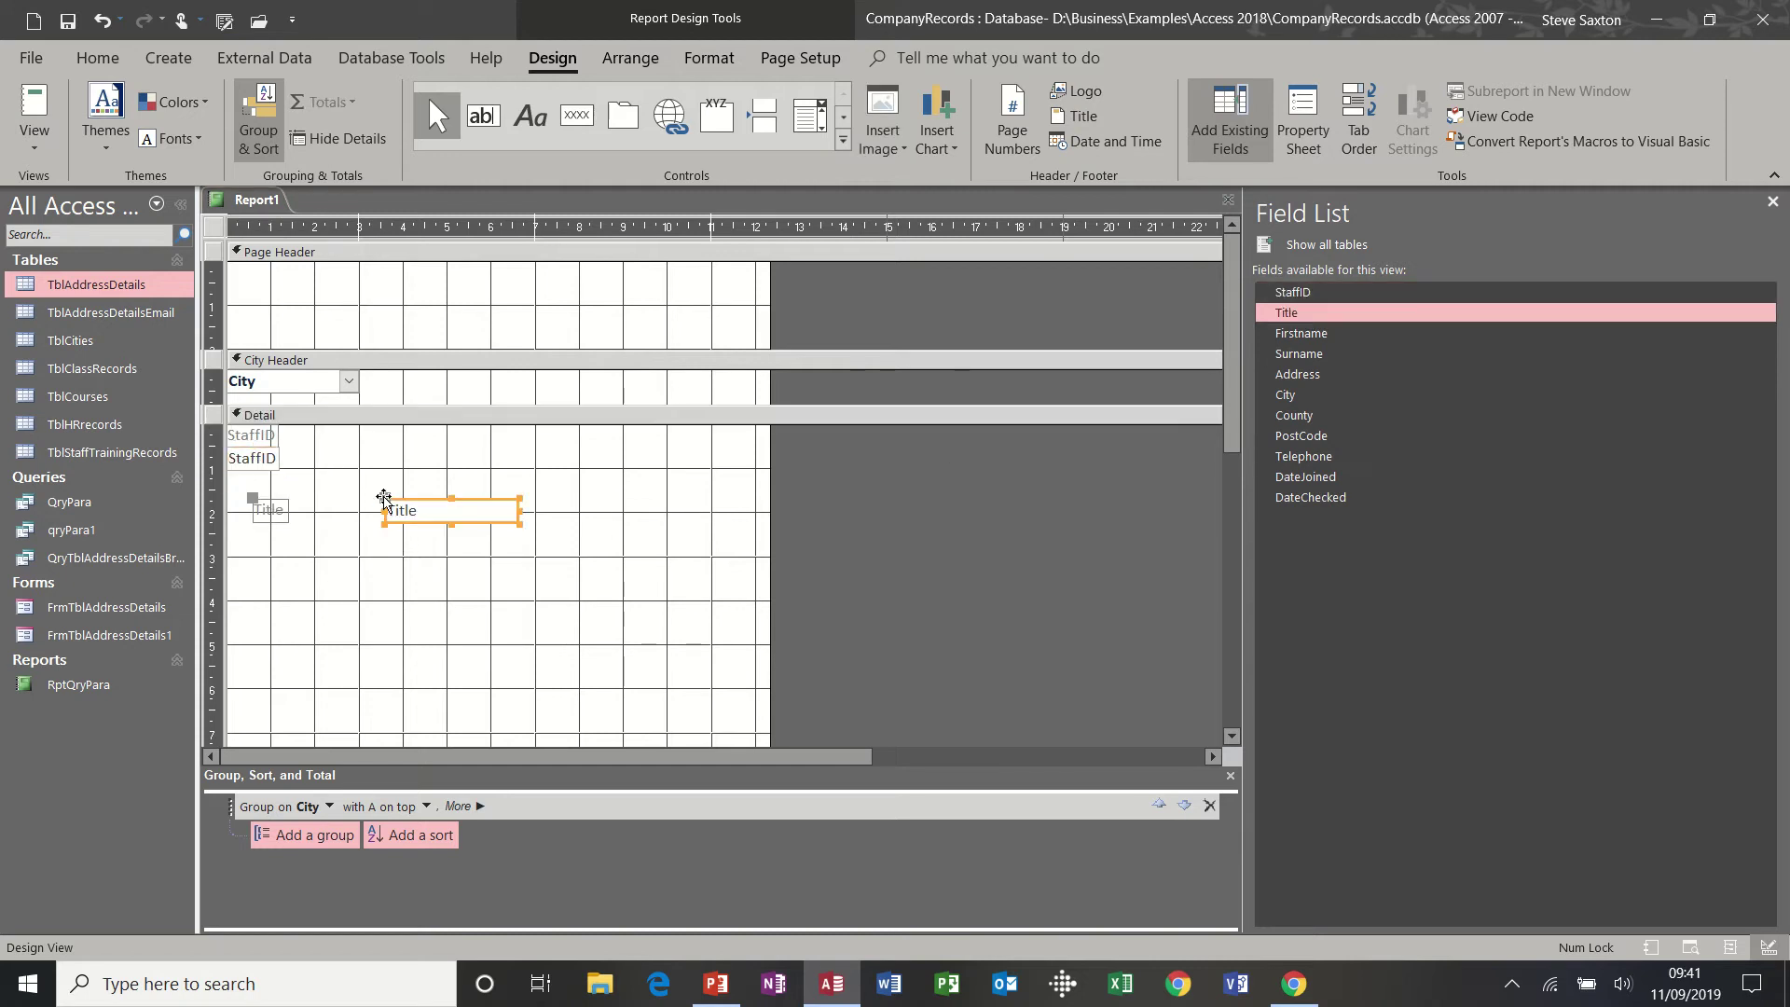
drag(253, 498, 331, 461)
click(531, 470)
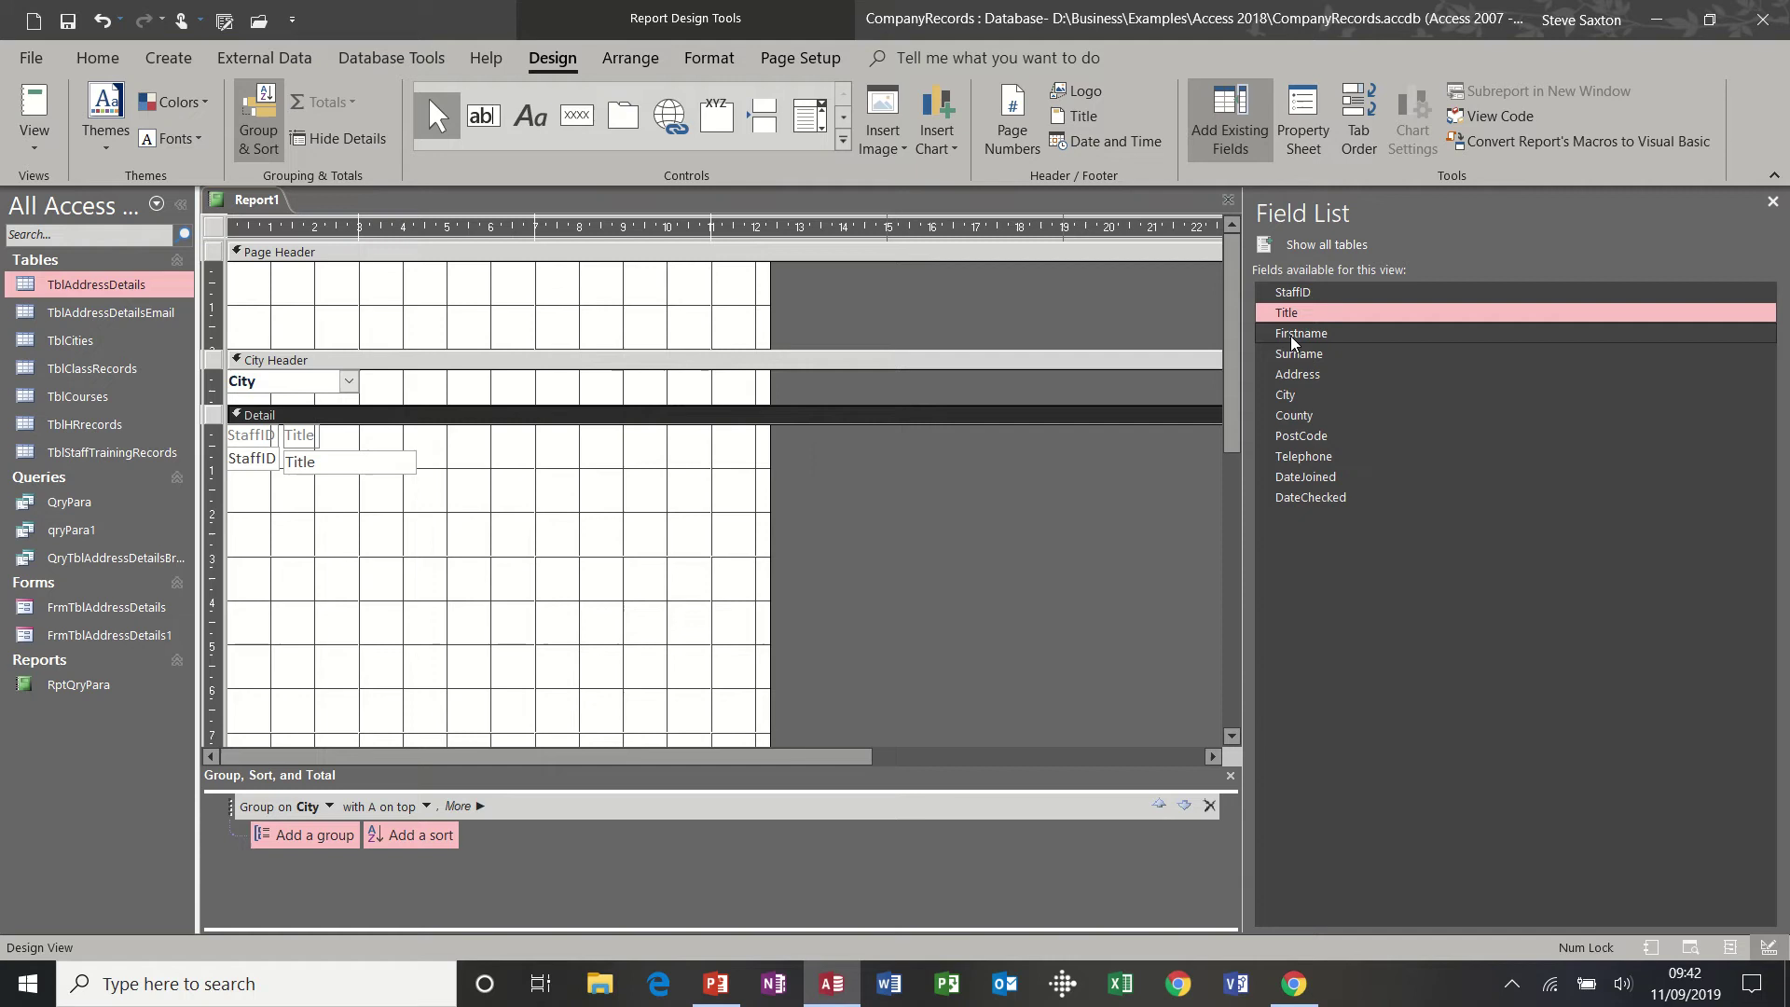
drag(1290, 336, 527, 485)
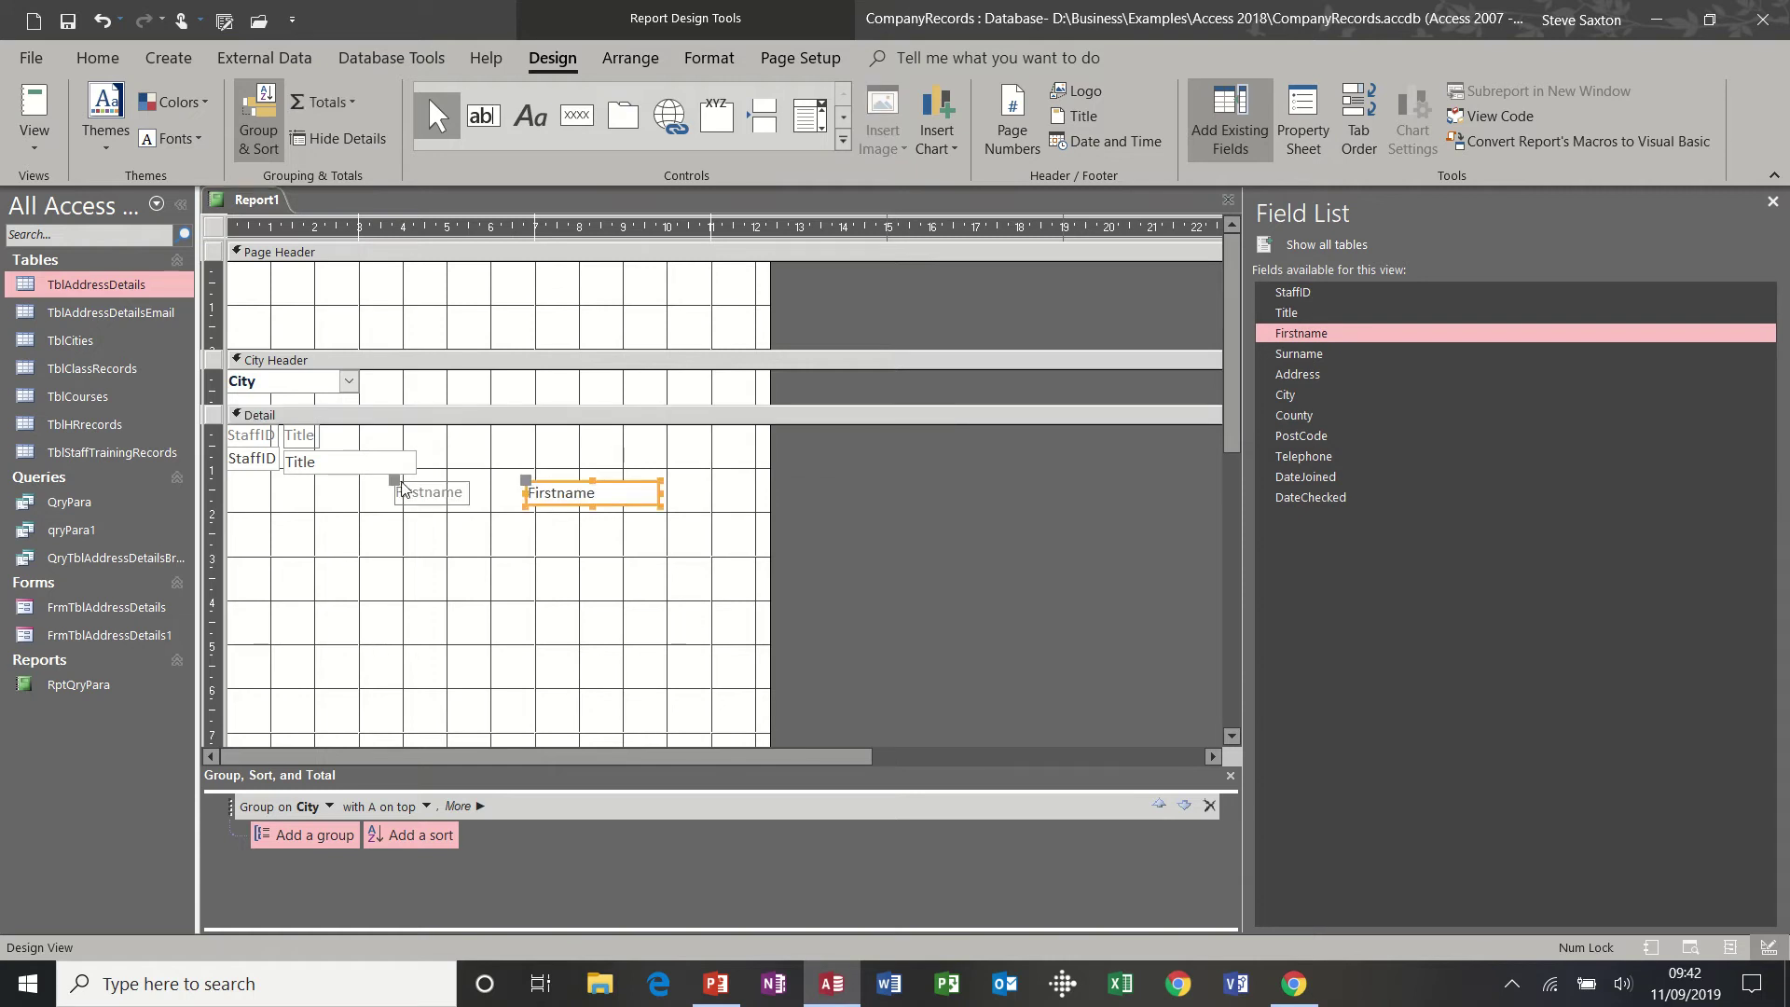
drag(401, 487, 527, 455)
drag(618, 505, 508, 474)
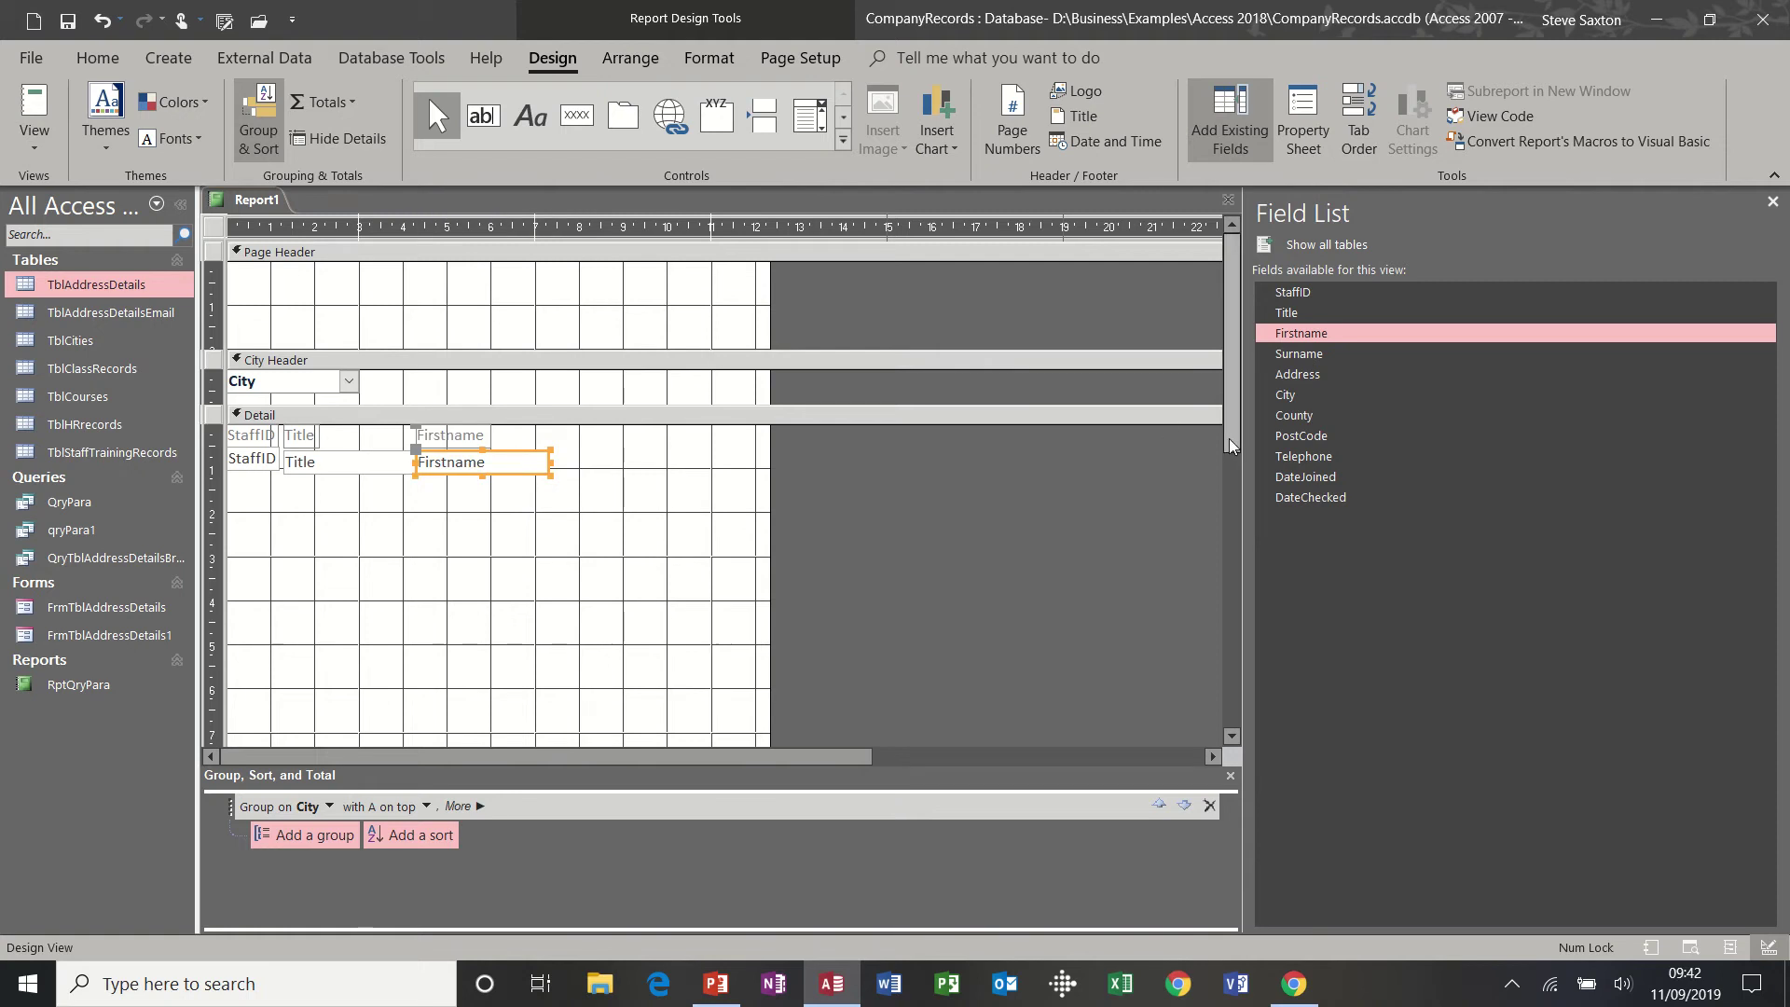
drag(1327, 363, 680, 525)
drag(550, 527, 602, 474)
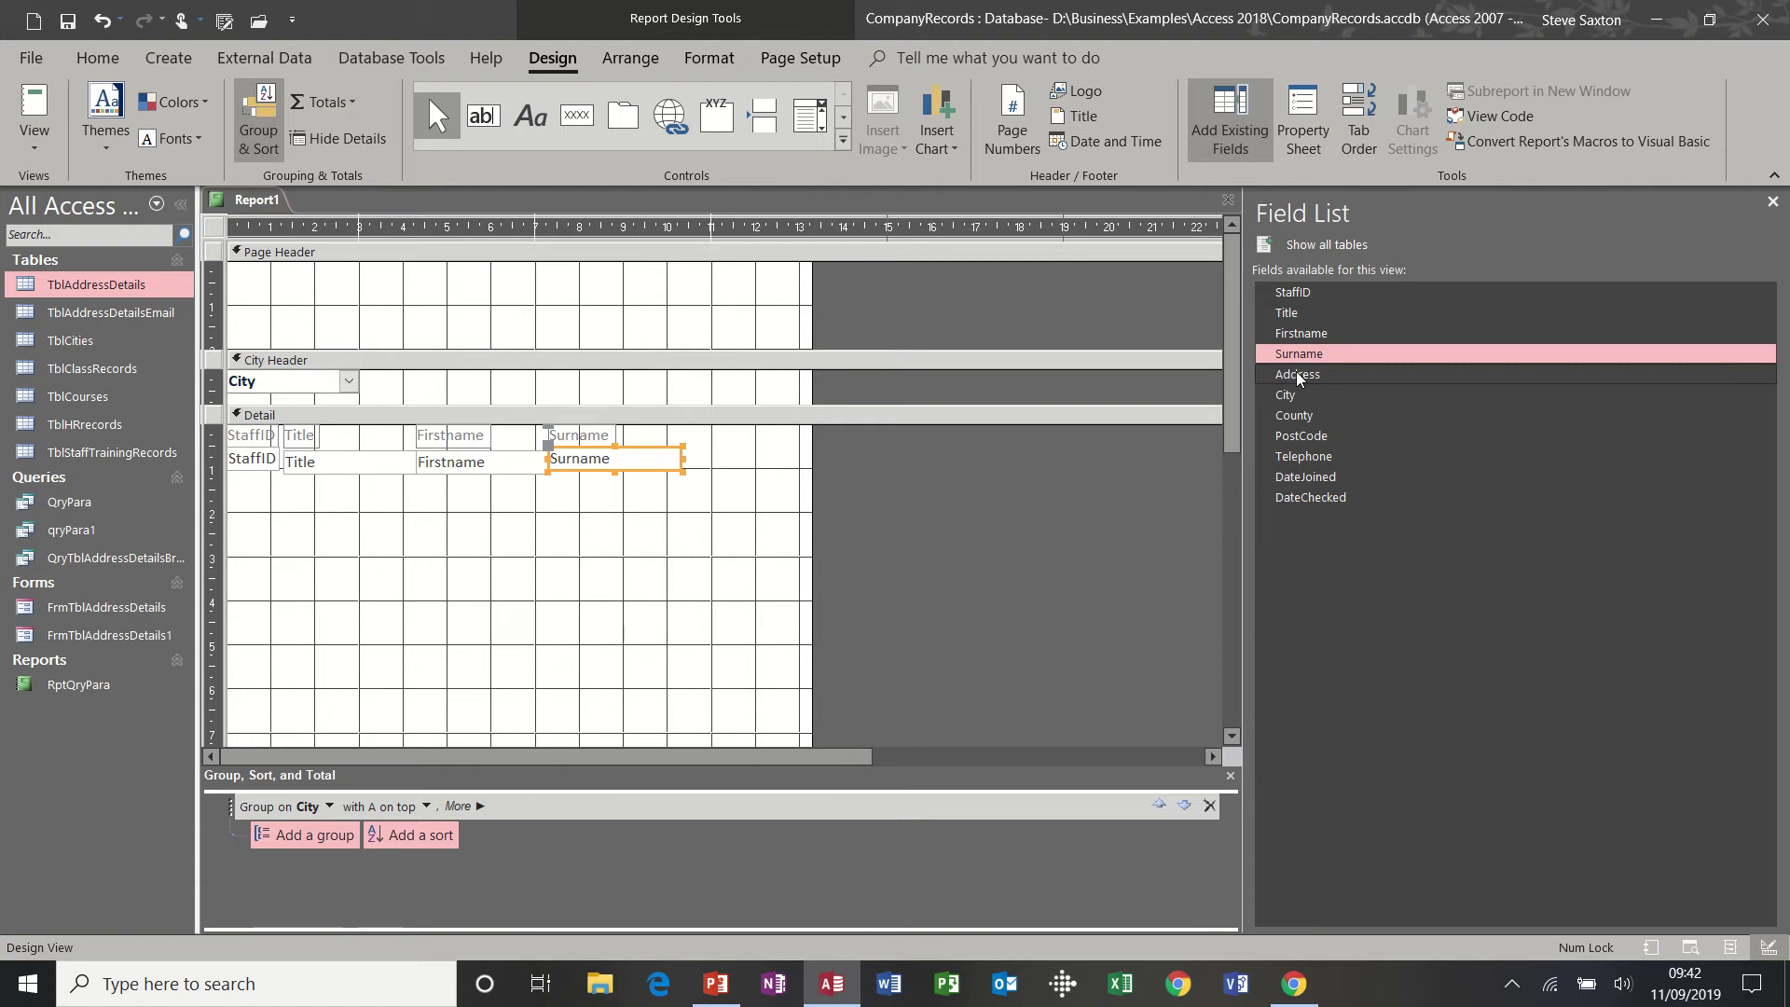
Step: Add Address and City as a second Detail row, labels above their boxes
drag(1297, 377, 368, 510)
mouse_move(234, 511)
mouse_down()
mouse_move(365, 482)
mouse_move(252, 512)
mouse_move(268, 509)
mouse_up()
click(396, 519)
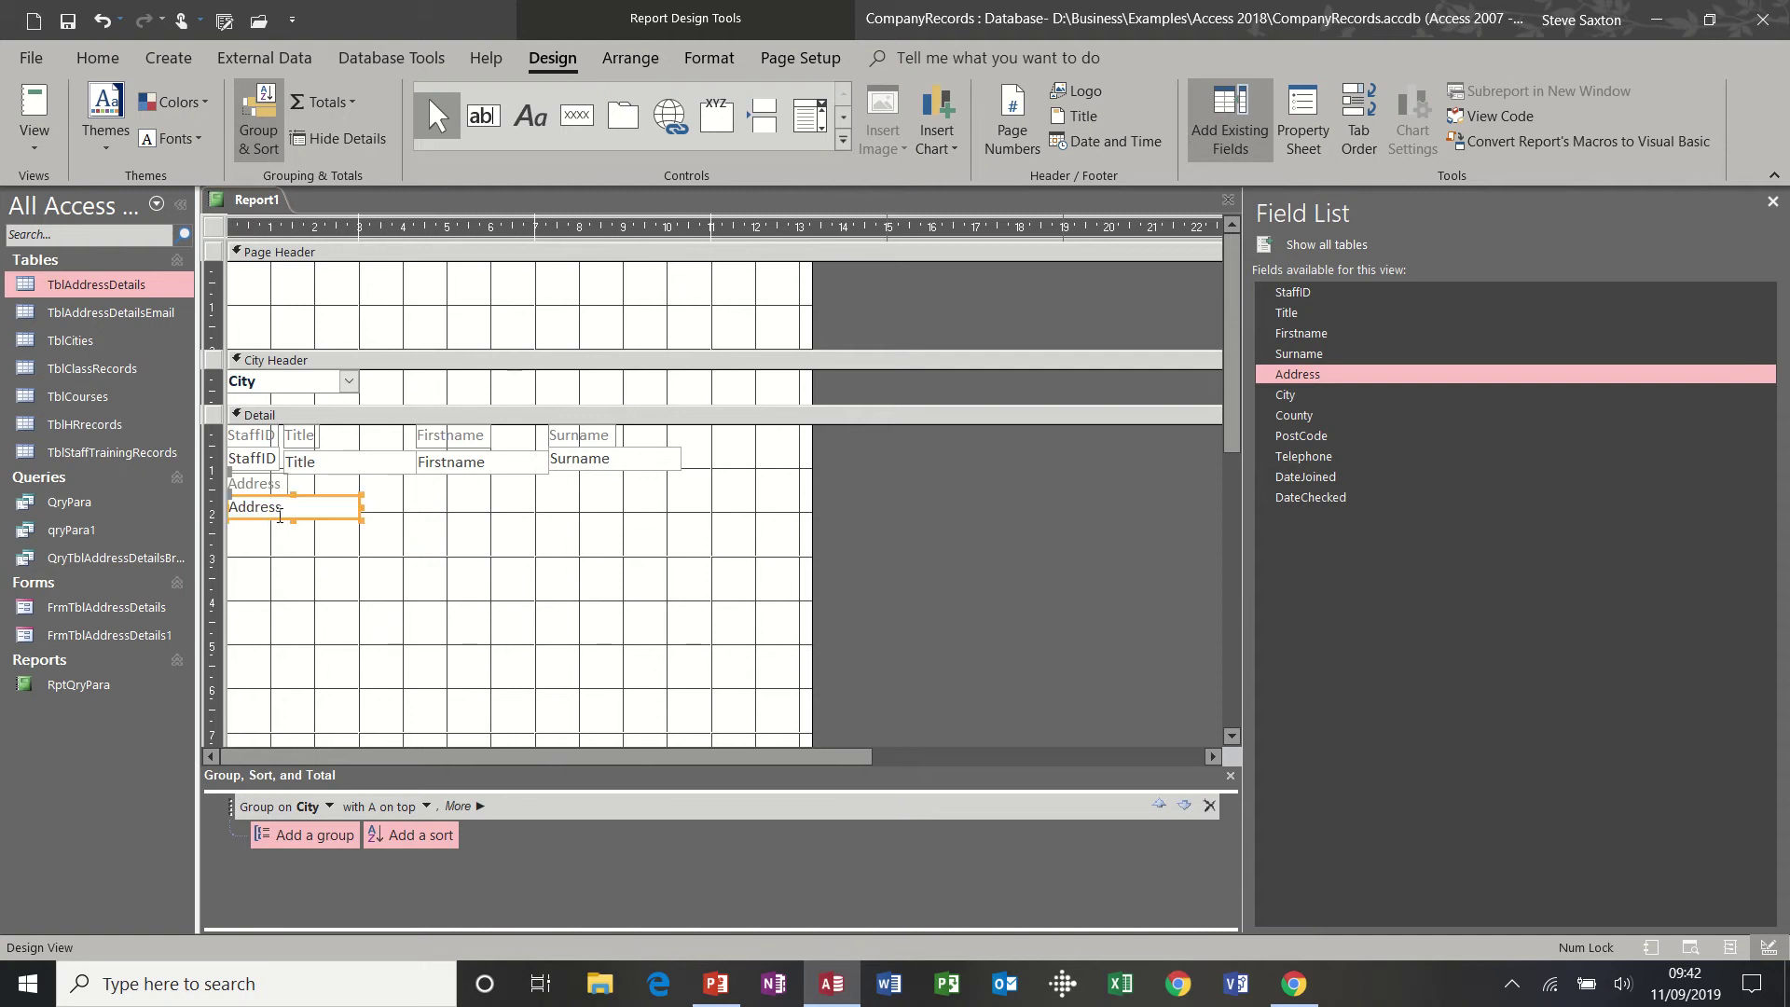
click(1287, 396)
drag(1279, 397, 441, 511)
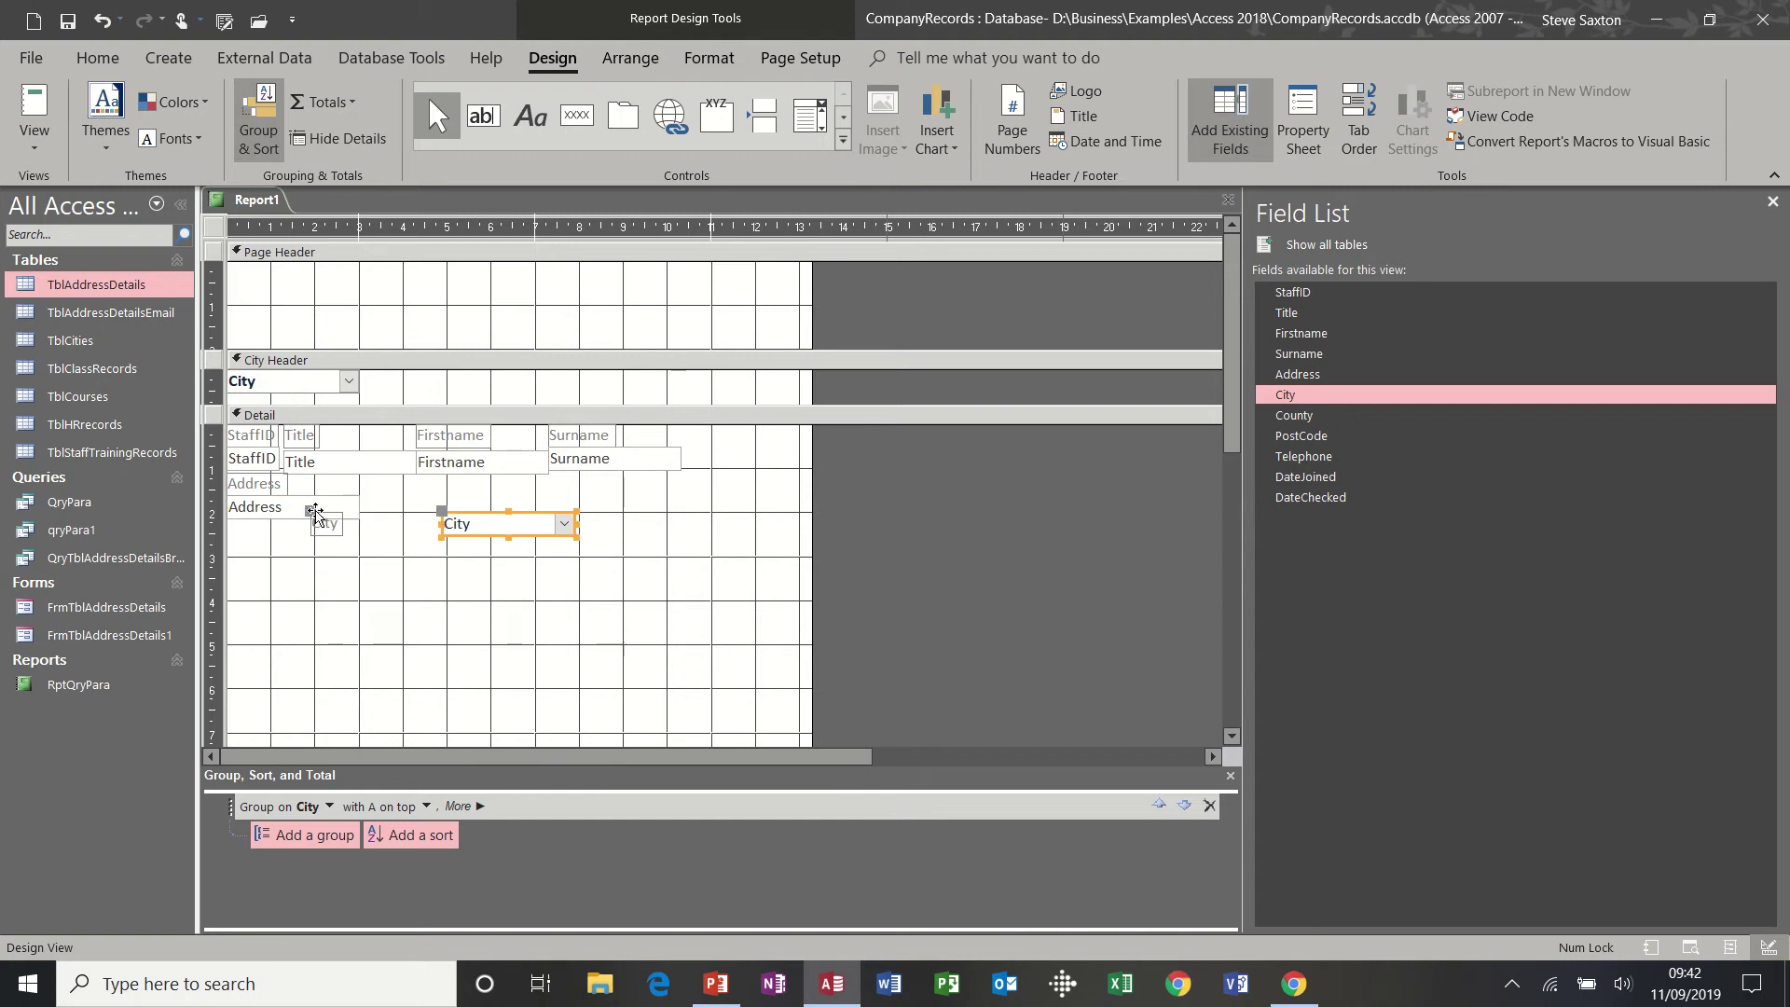
drag(310, 510, 416, 516)
click(492, 525)
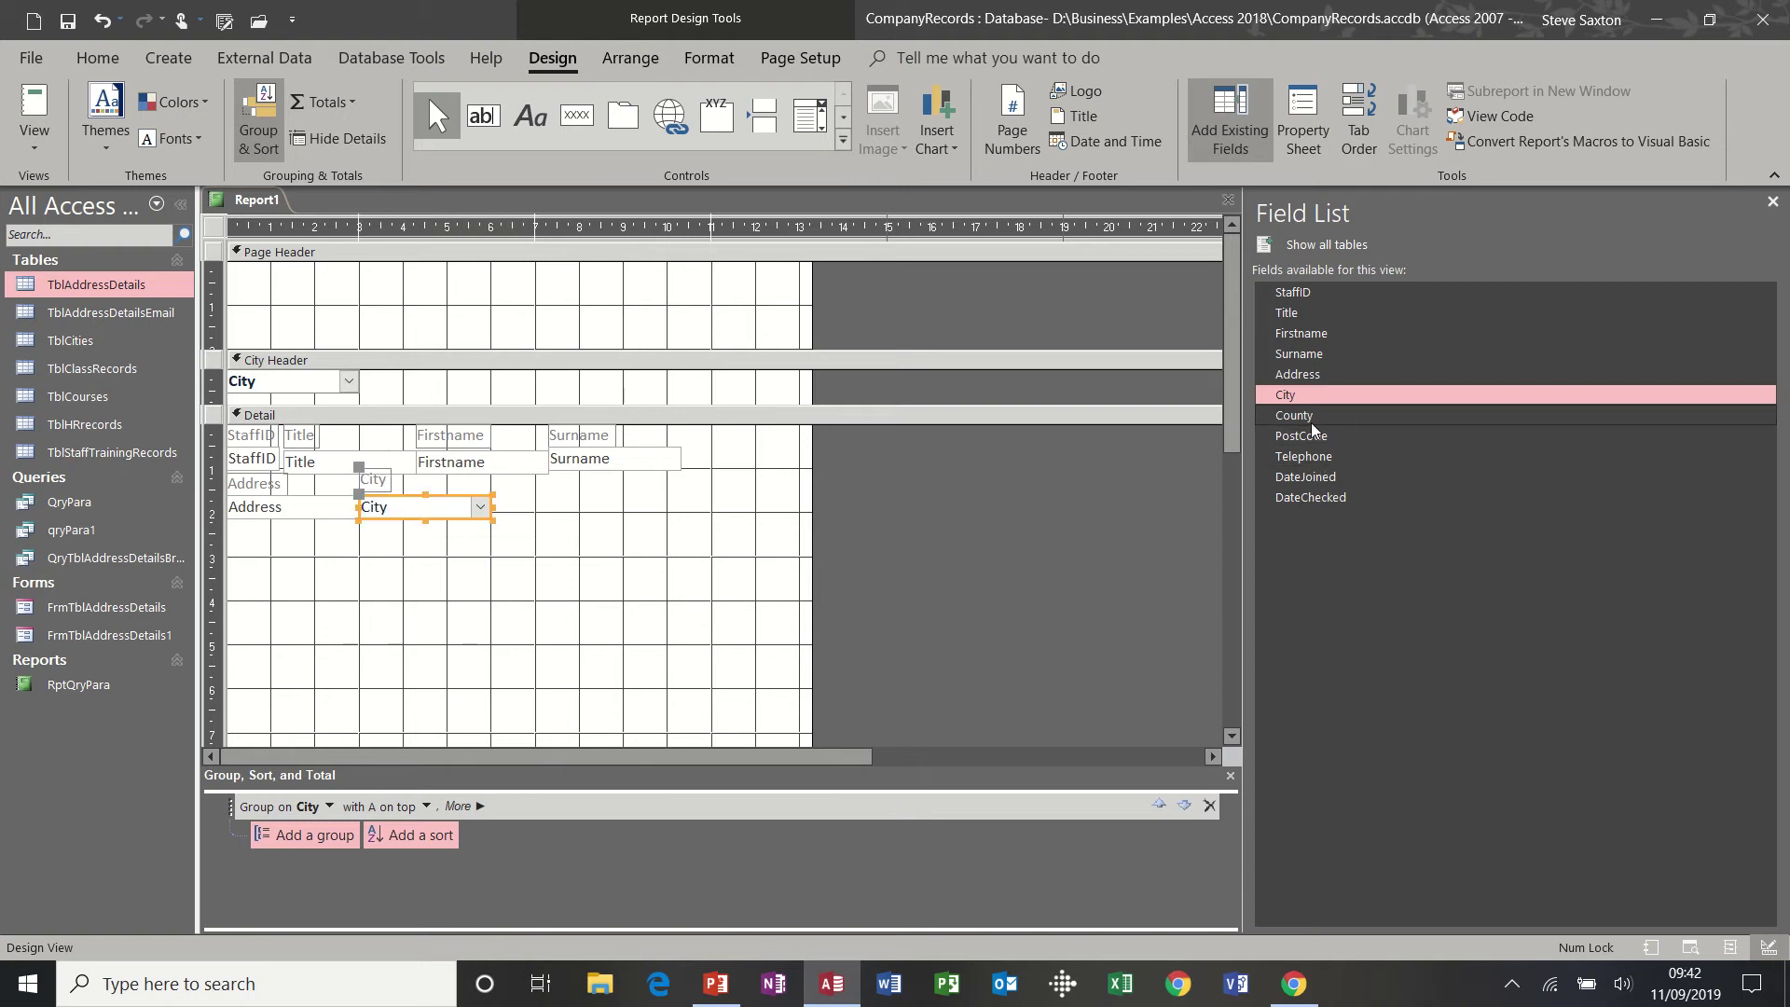
Step: Add County and PostCode to the second row, each label placed above its box
drag(1307, 416, 622, 521)
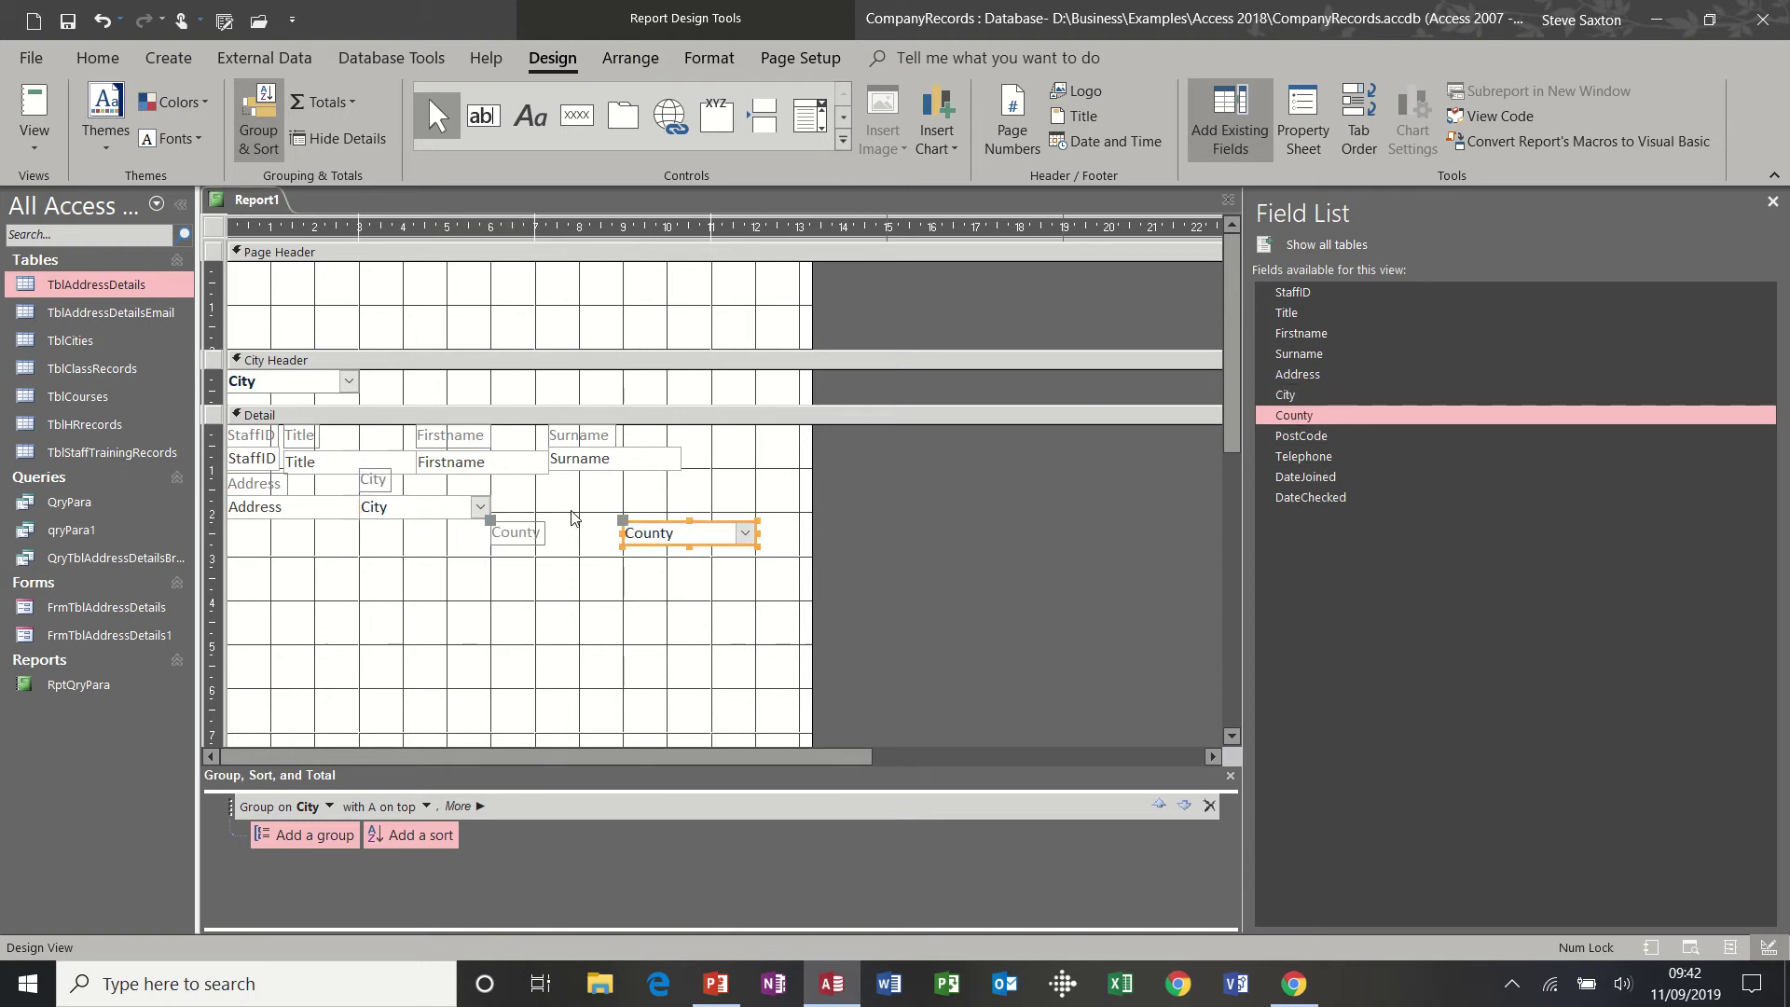
mouse_move(492, 520)
mouse_down()
mouse_move(619, 485)
mouse_move(575, 531)
mouse_move(519, 524)
mouse_up()
click(646, 539)
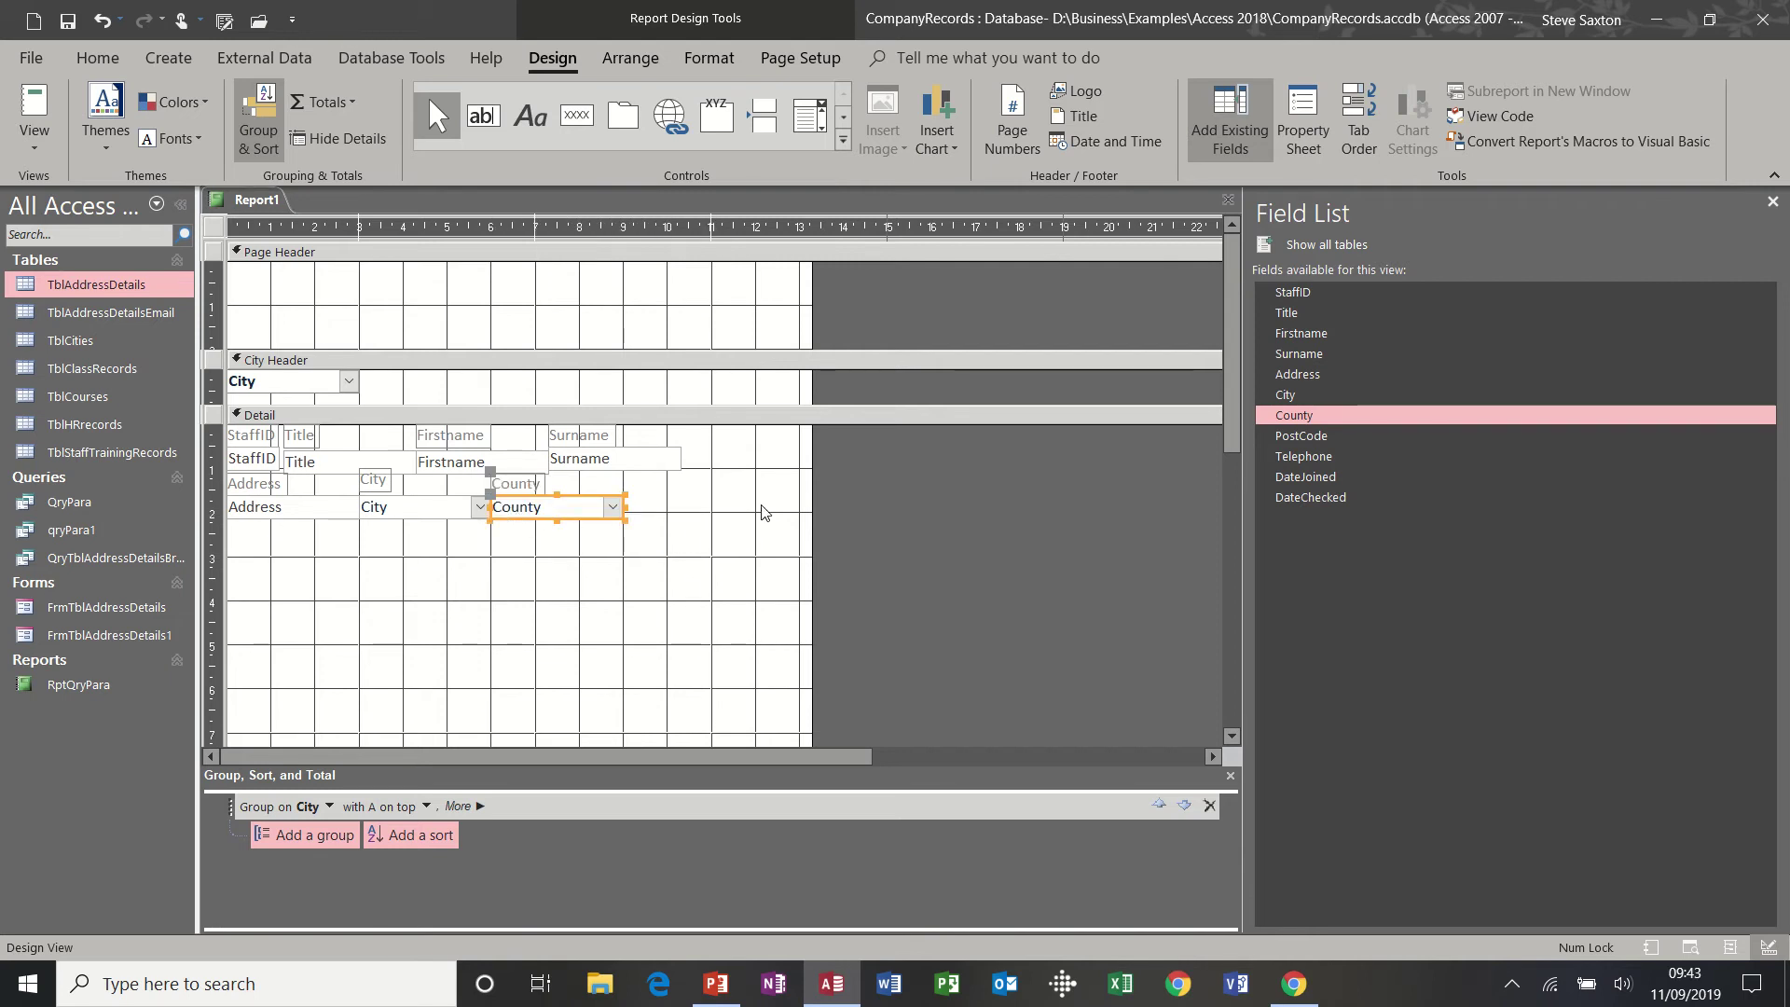
click(1291, 438)
drag(1292, 438, 700, 512)
mouse_move(626, 505)
mouse_down()
mouse_move(567, 505)
mouse_move(701, 471)
mouse_move(671, 524)
mouse_move(649, 521)
mouse_up()
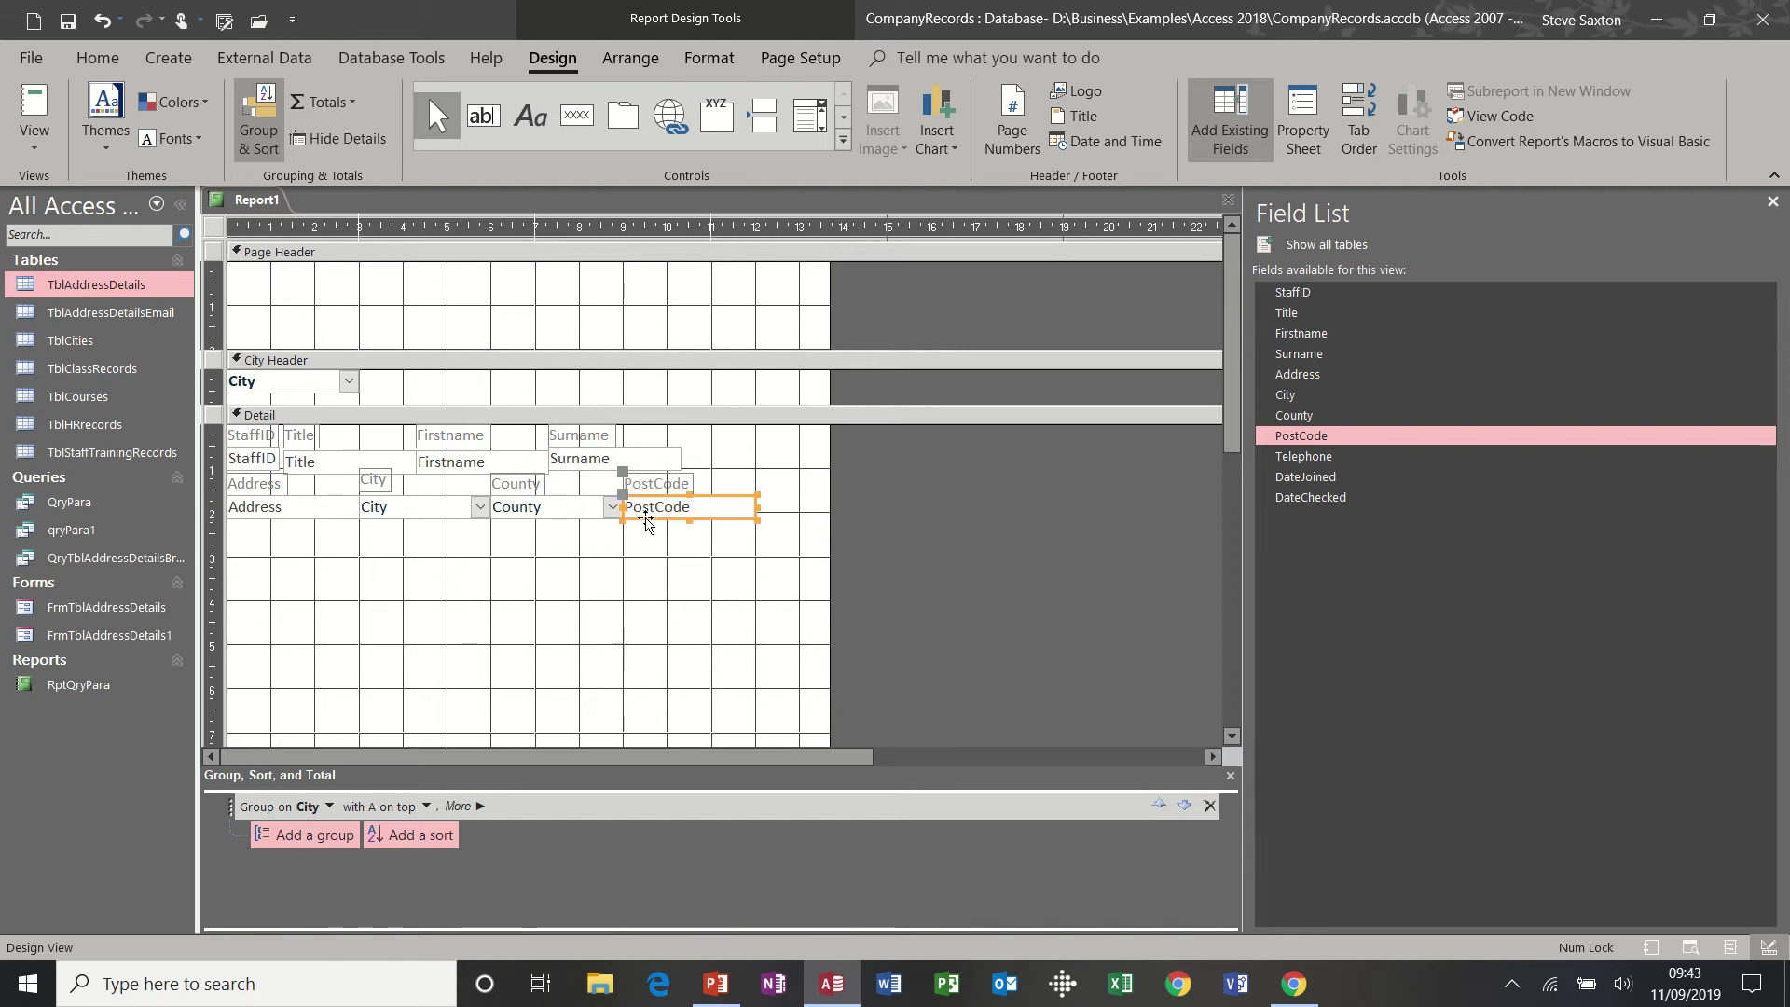
click(31, 110)
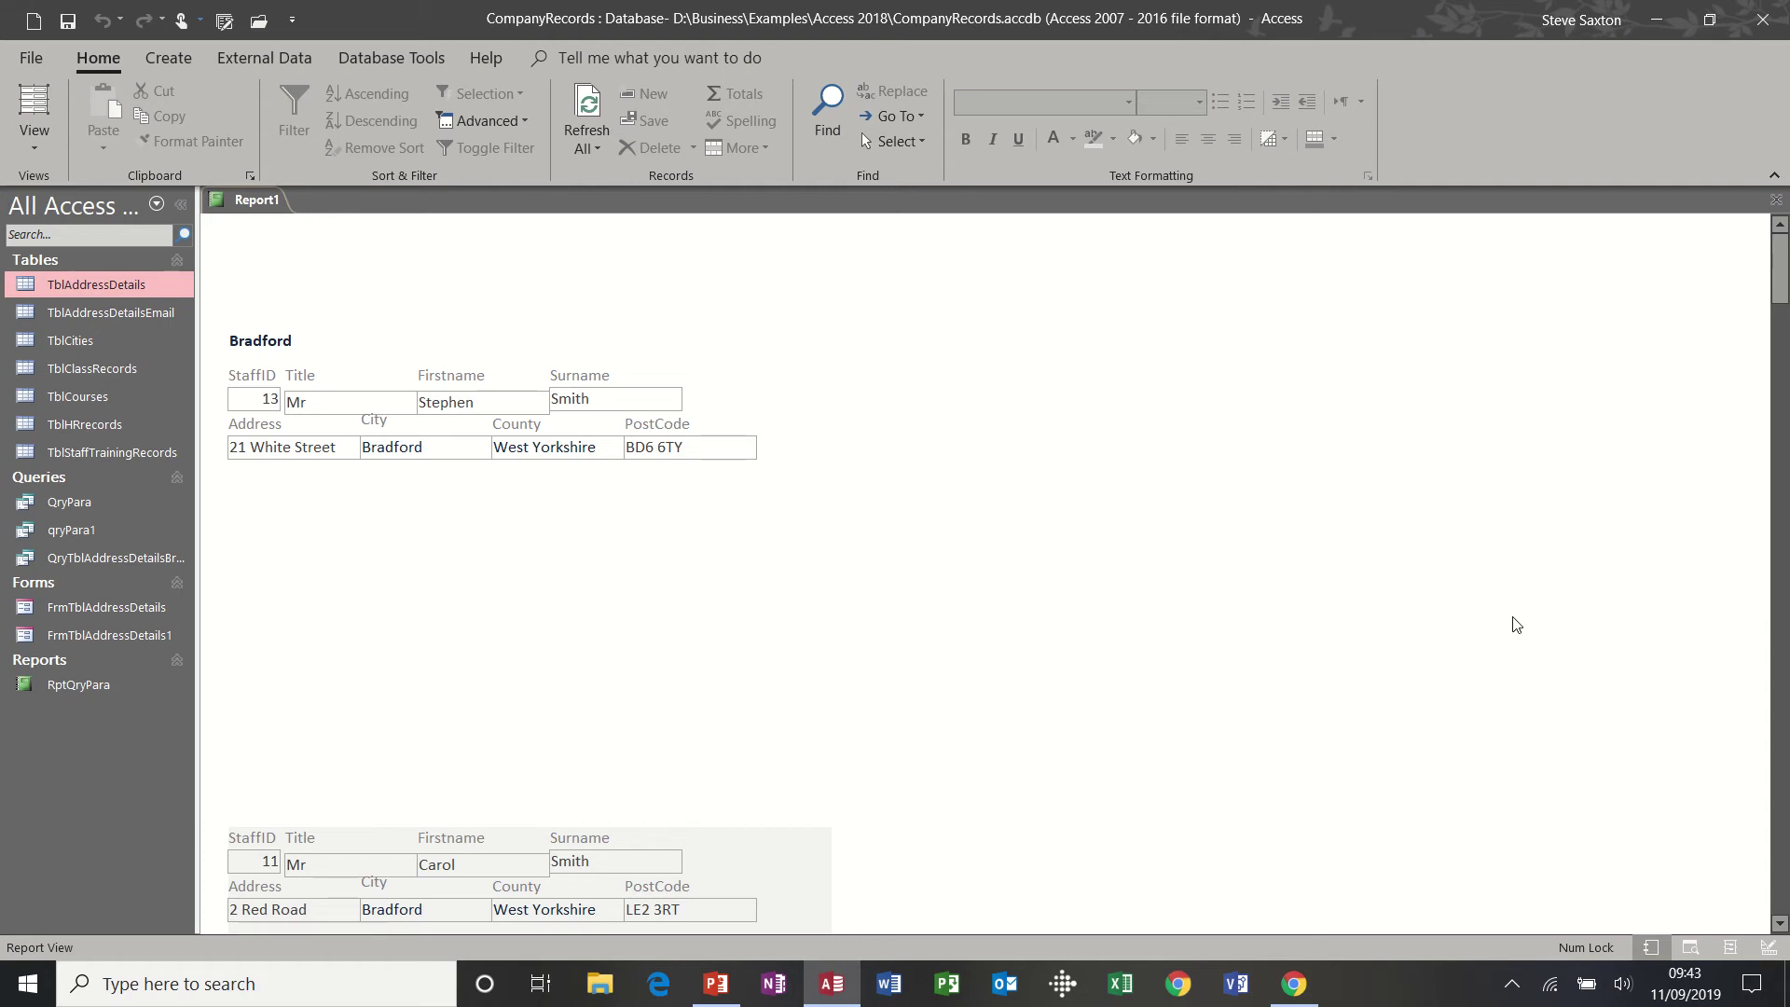
scroll(985, 574, down, 5)
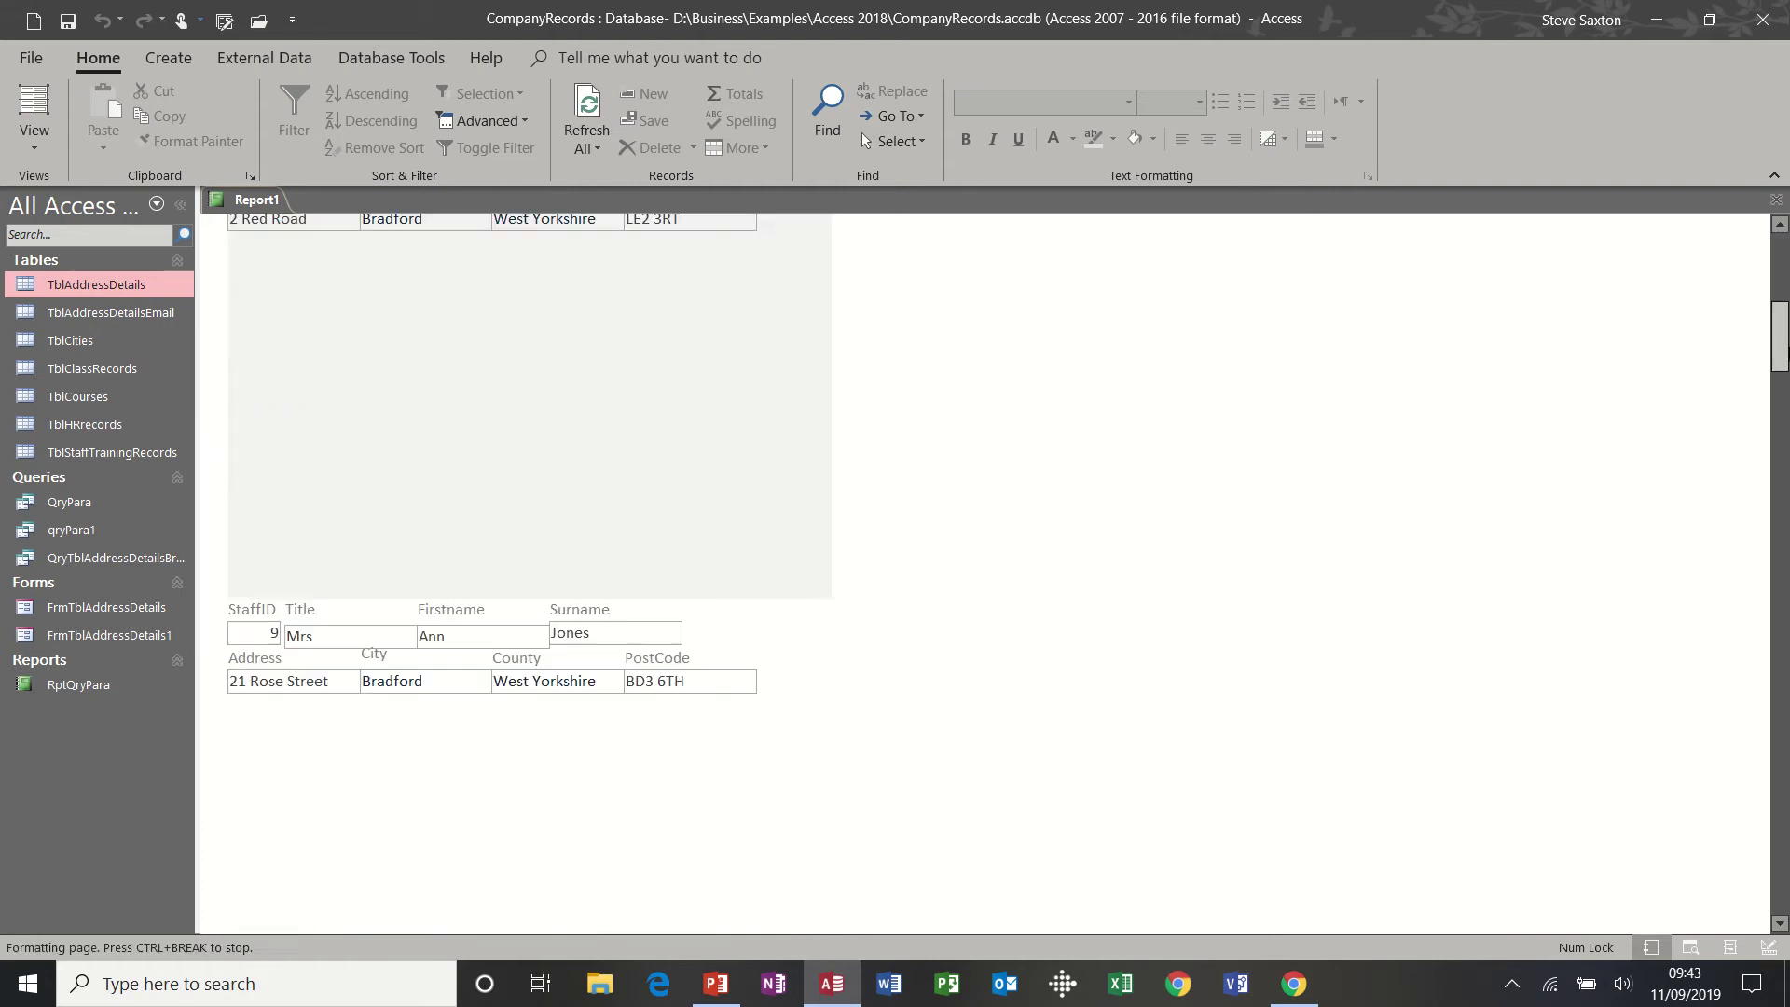
scroll(985, 574, up, 5)
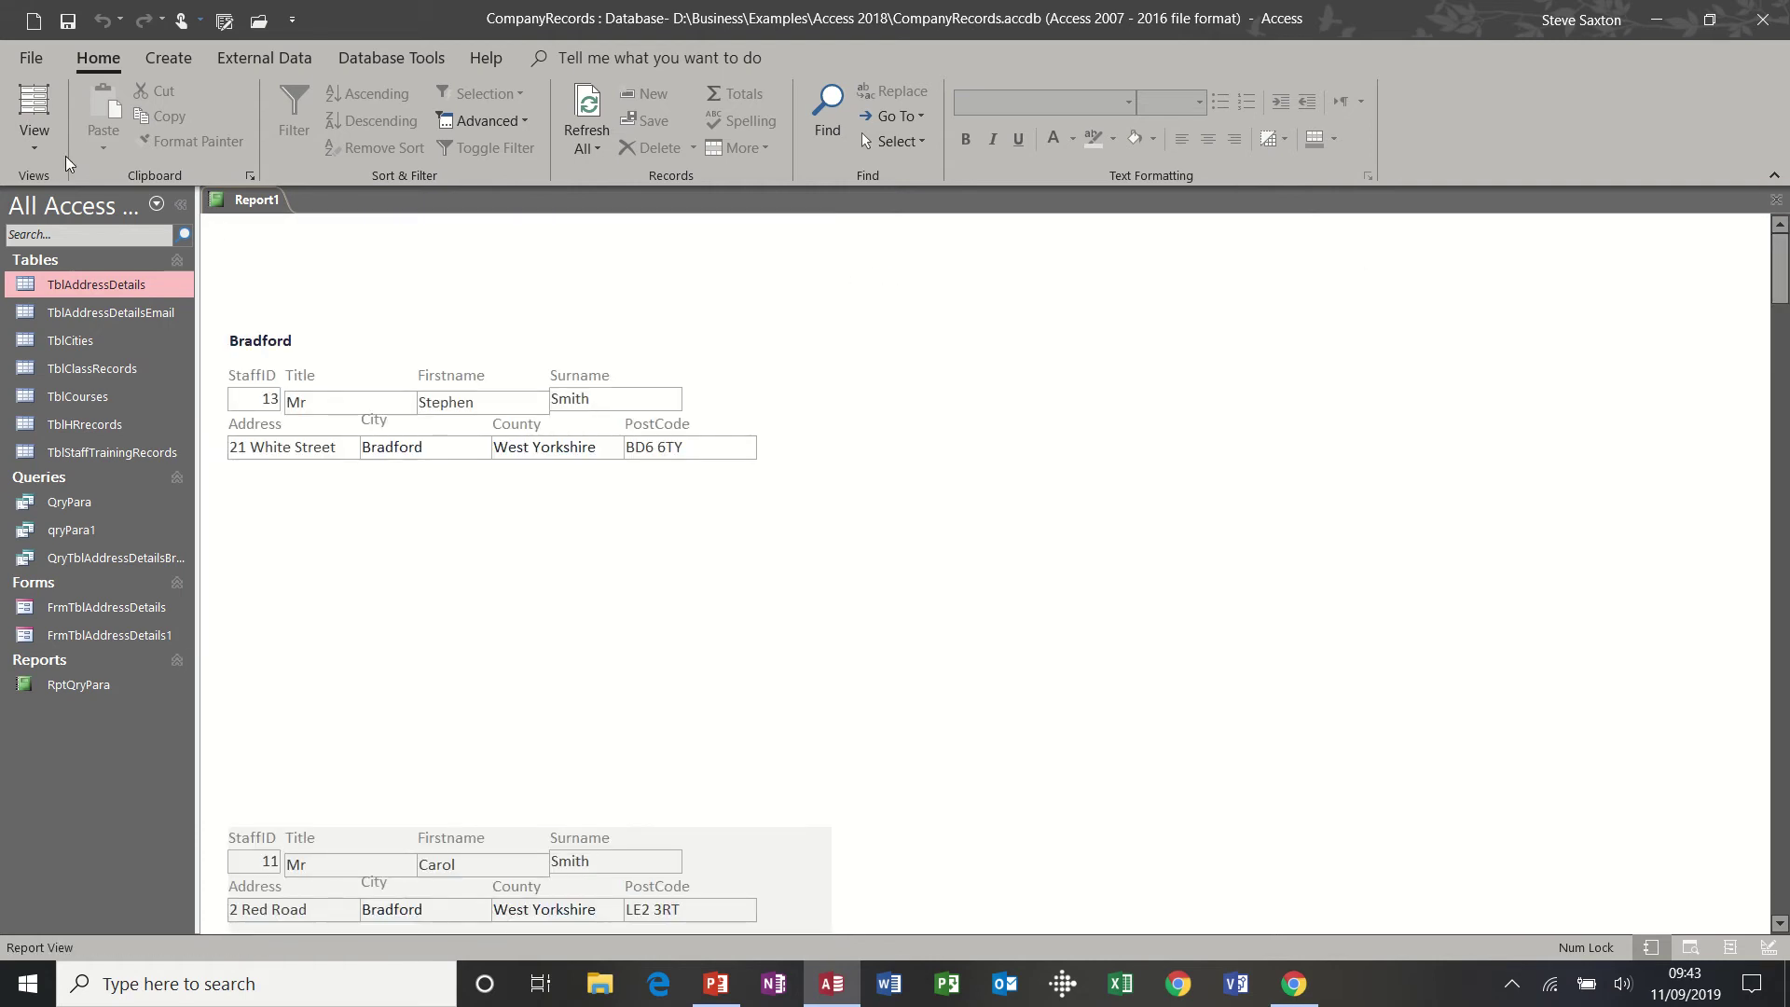
click(30, 148)
click(93, 340)
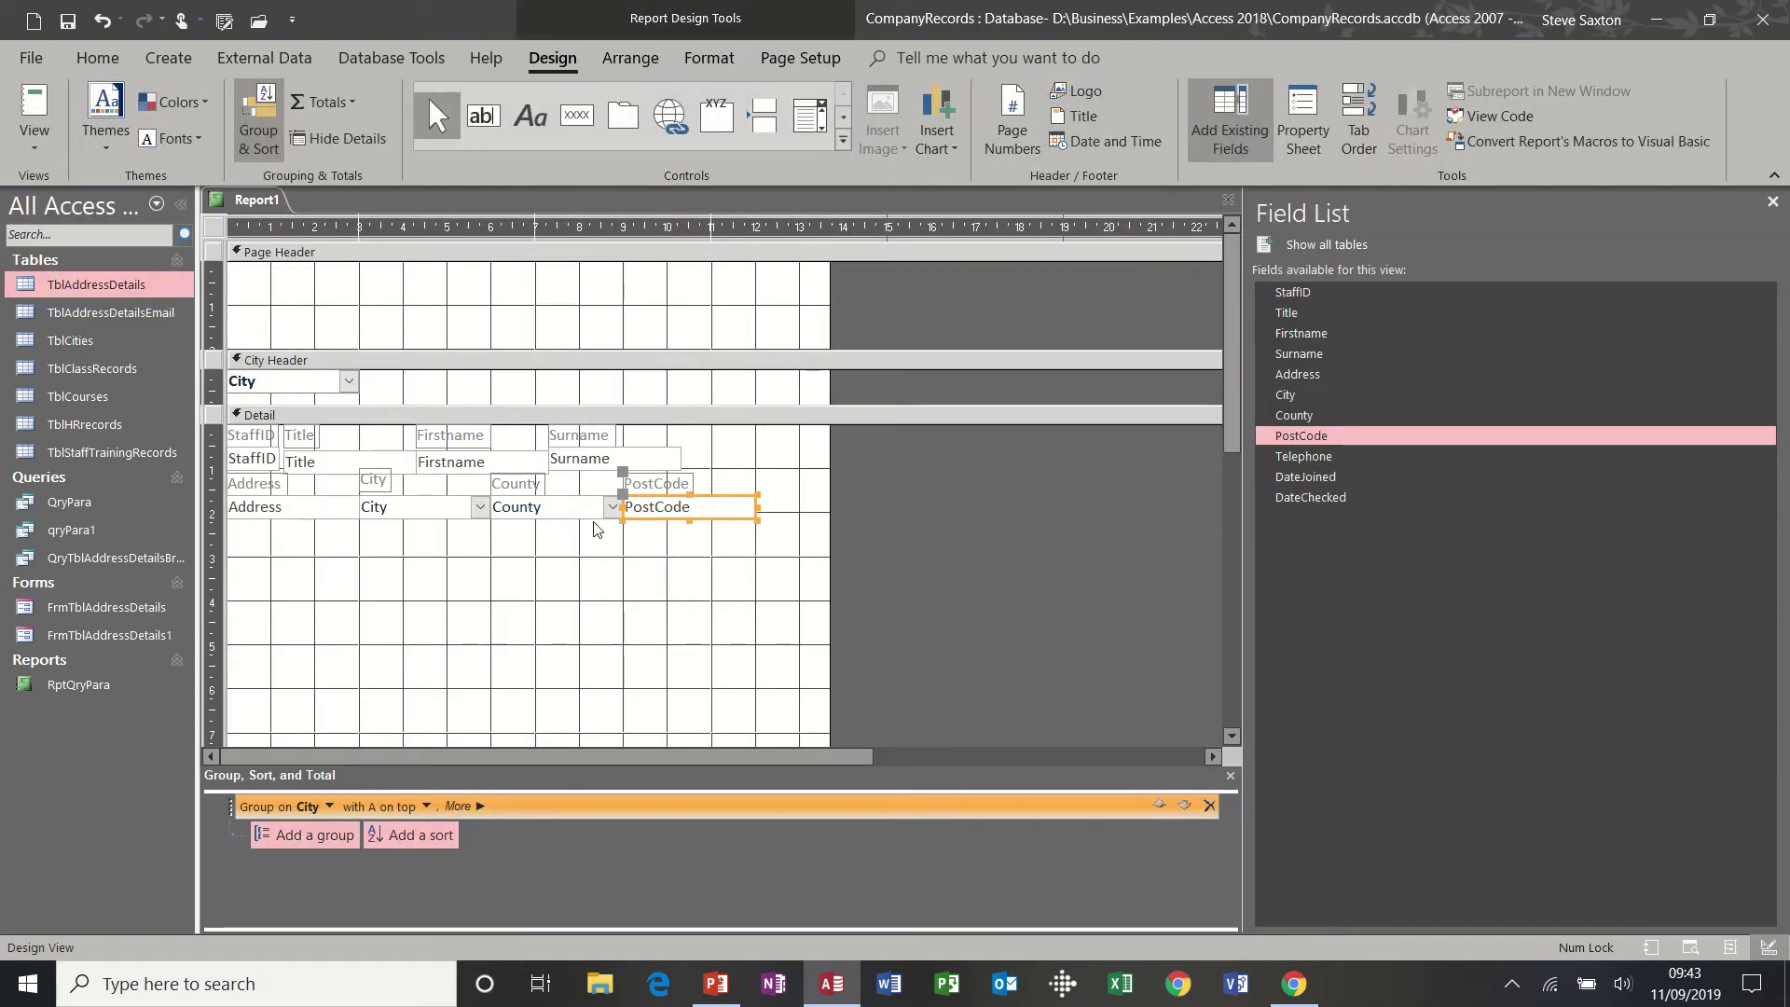
Step: Align the Firstname box with Surname, then make every Detail label and field bold
click(528, 480)
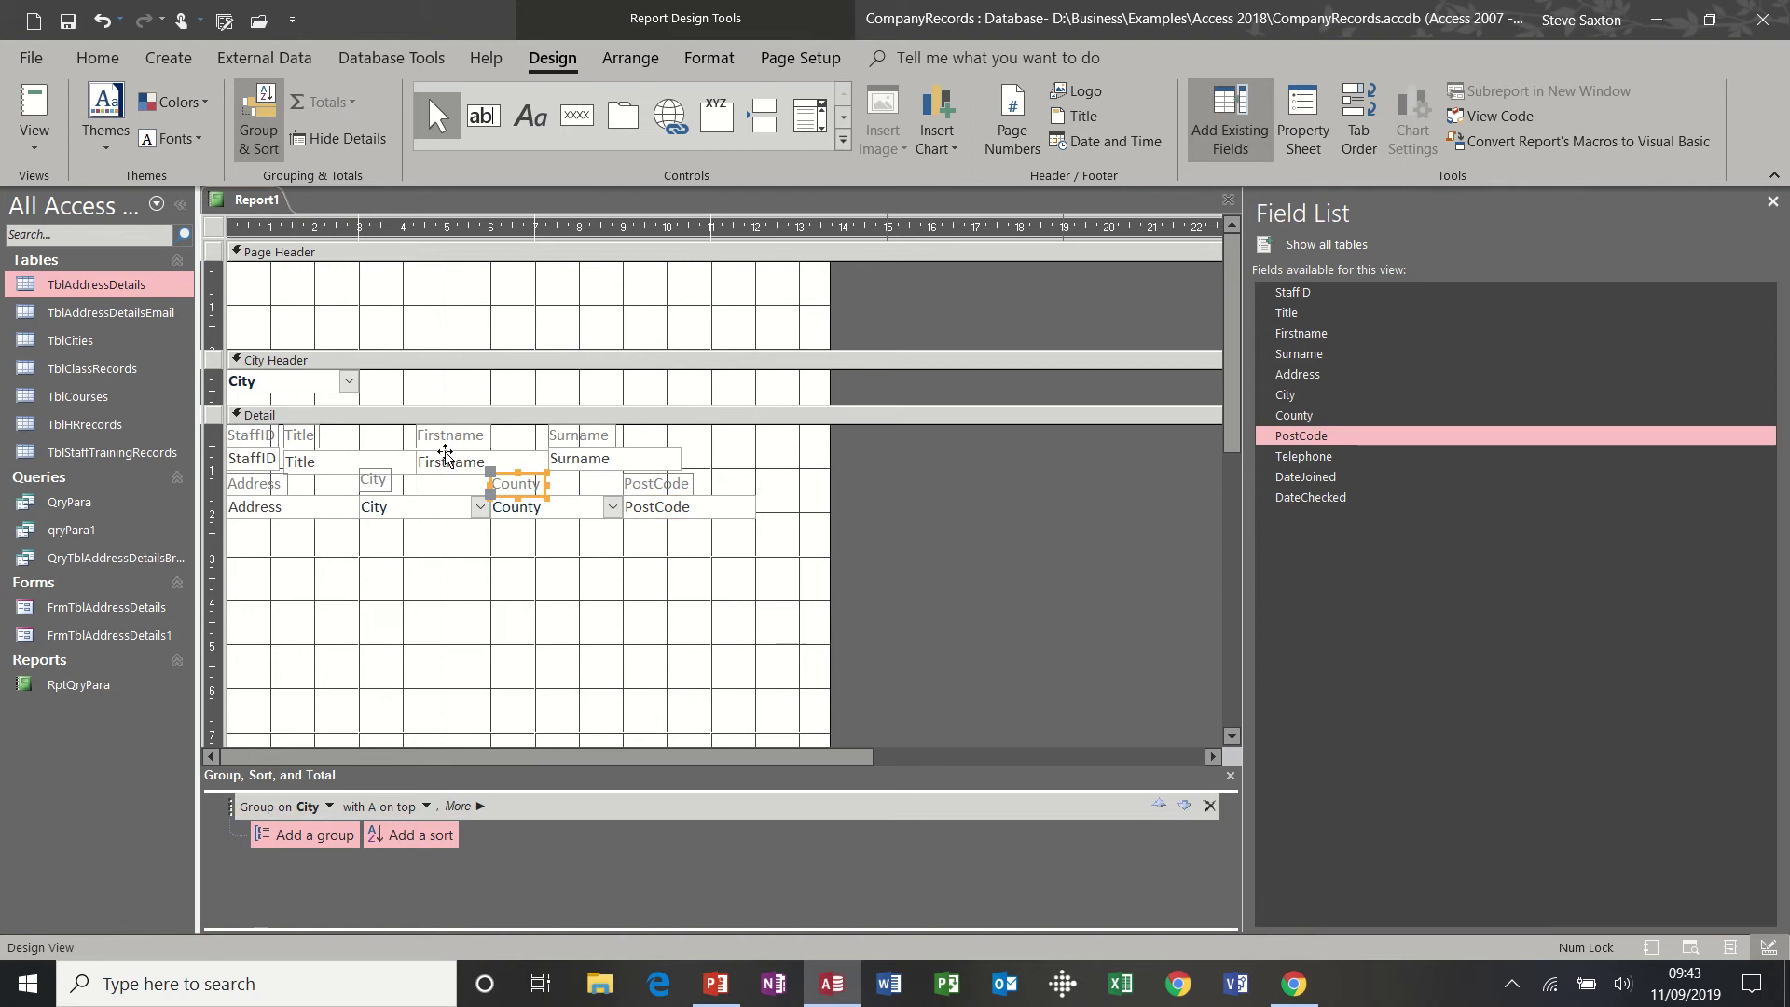
drag(446, 455, 446, 452)
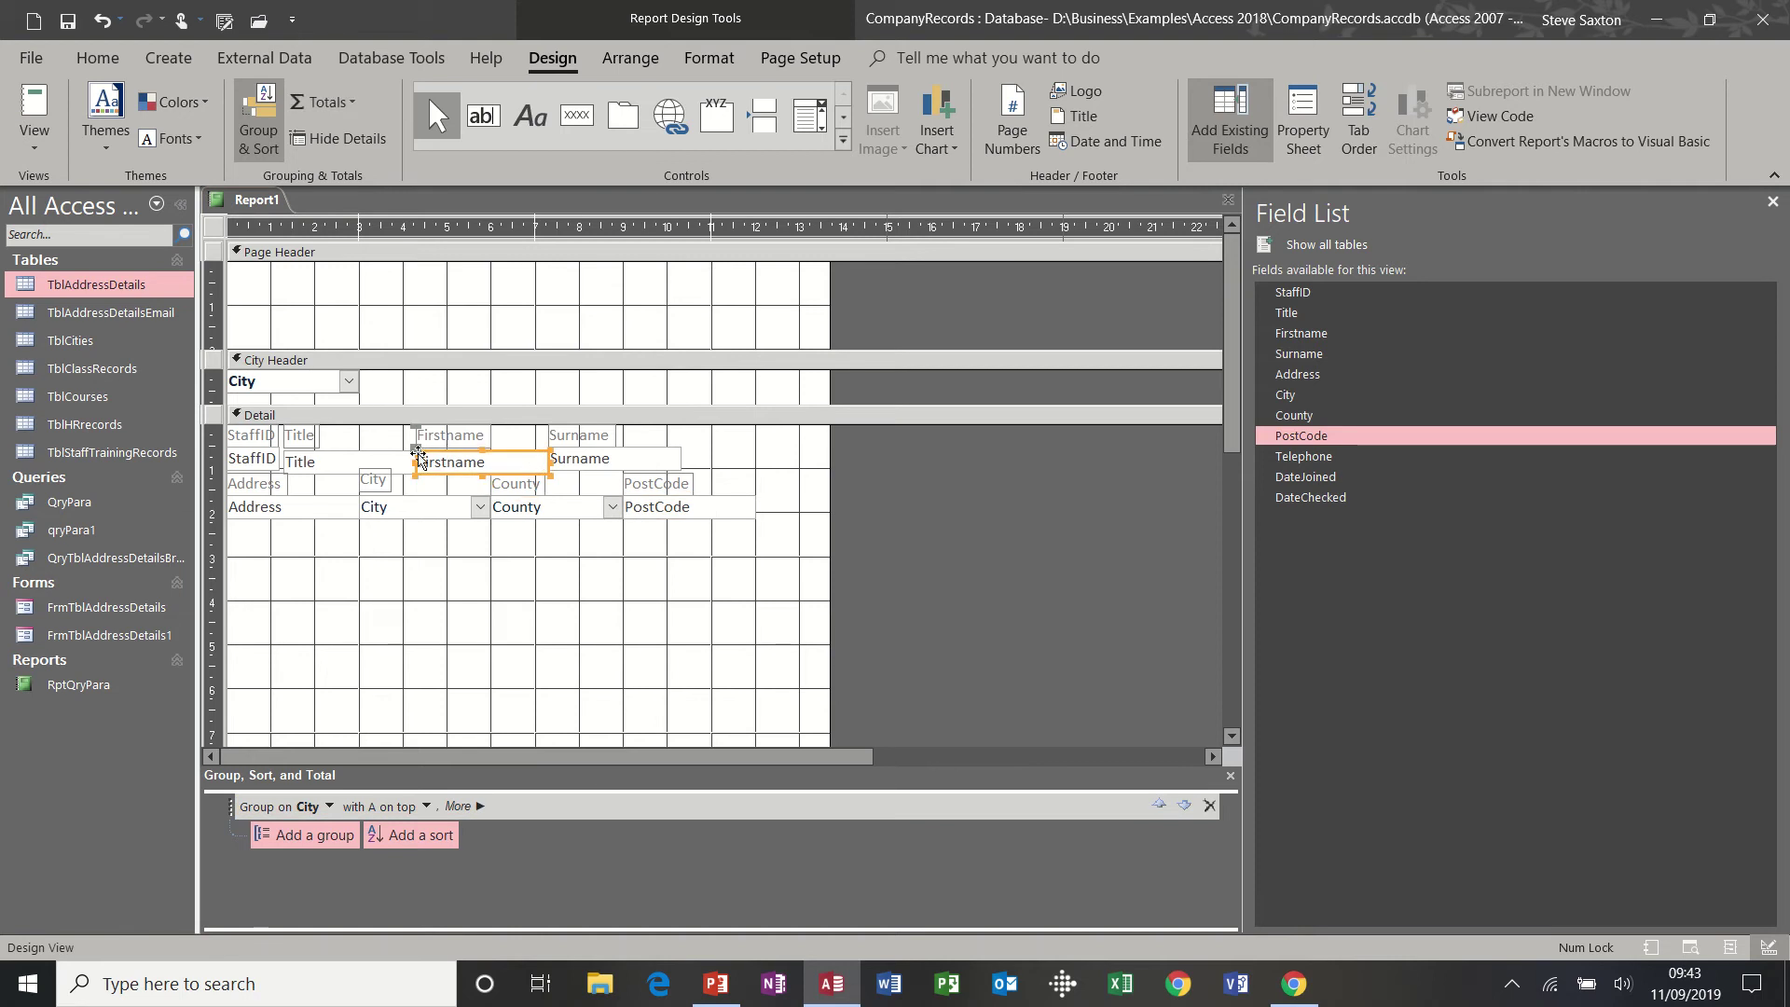
click(481, 567)
drag(250, 543, 773, 430)
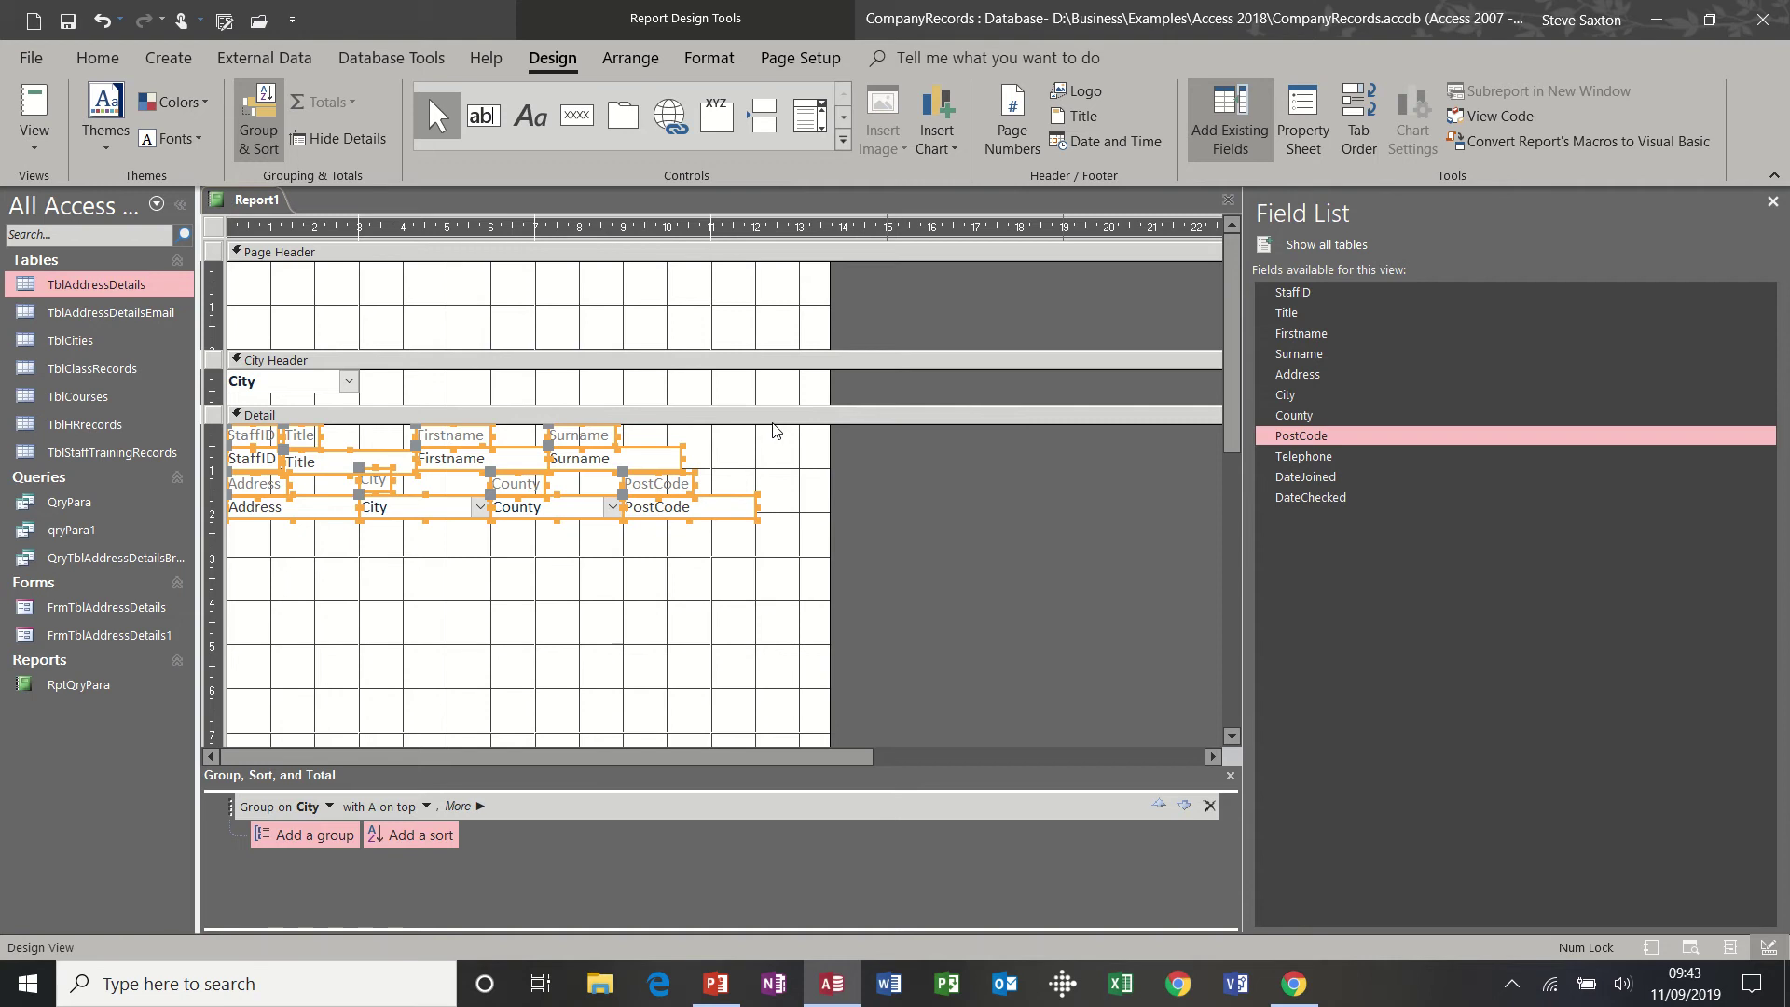
key(ctrl+b)
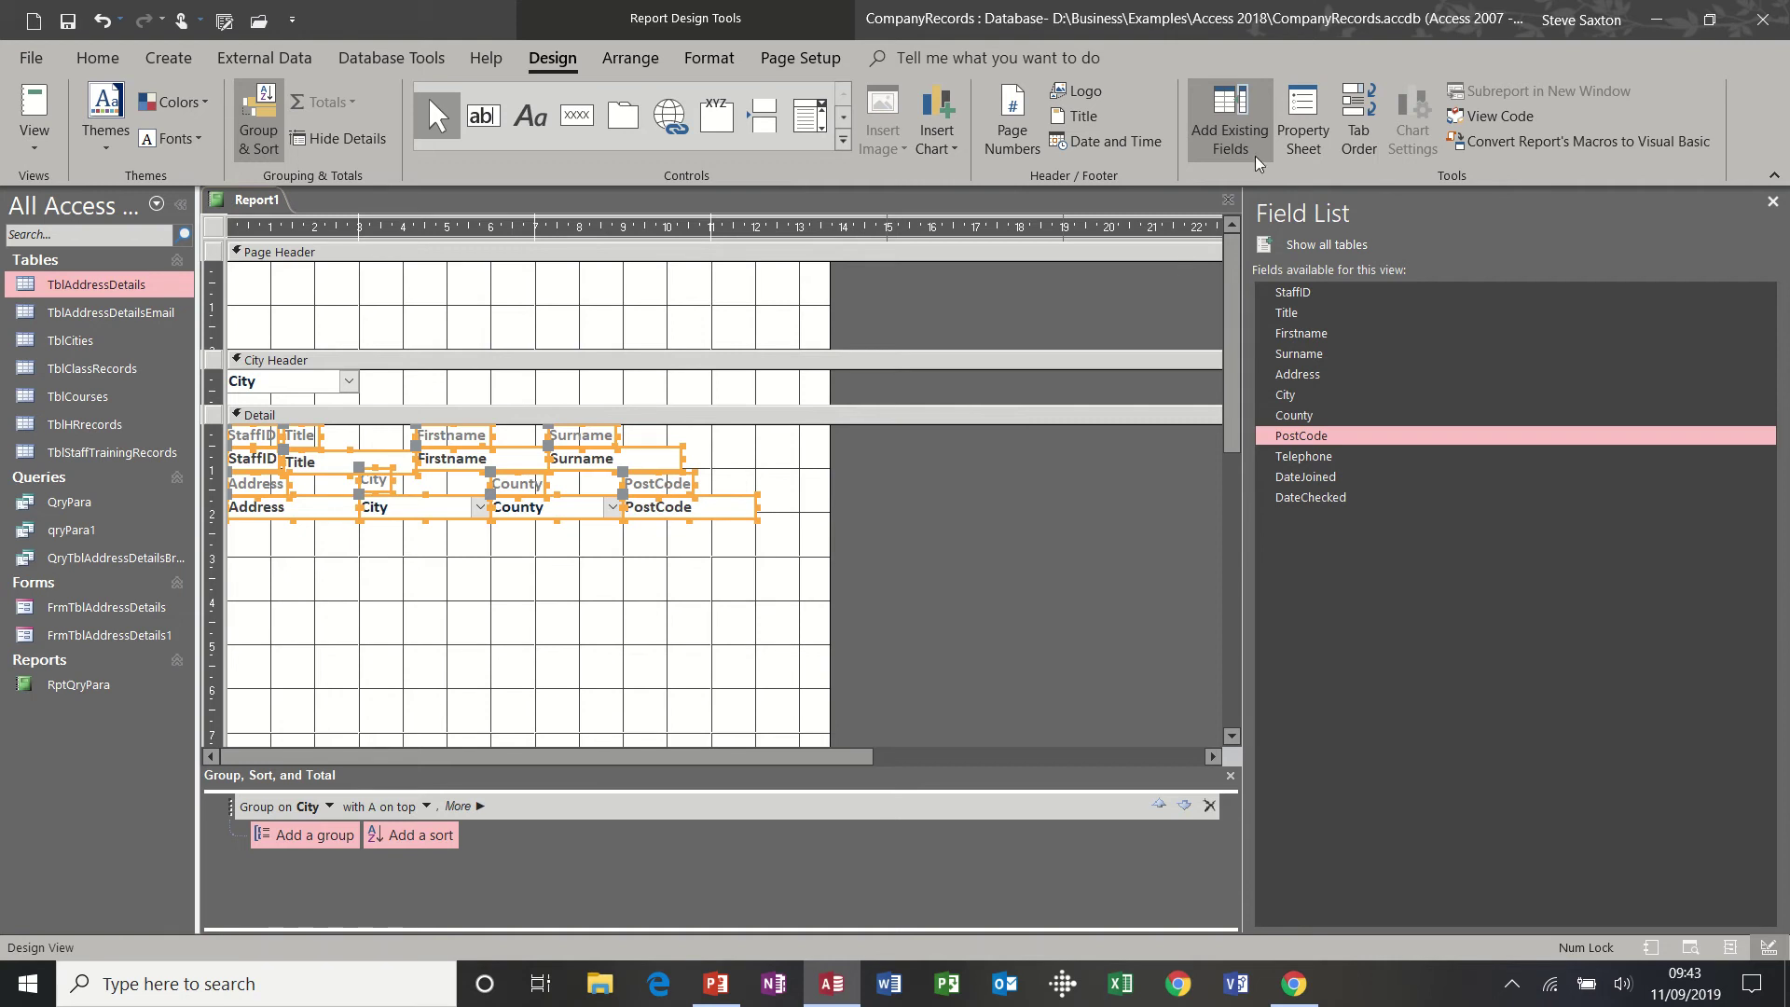
click(1313, 121)
Step: Set the Detail controls' Border Style to Transparent, keeping Hairline width, and view the report
click(1442, 460)
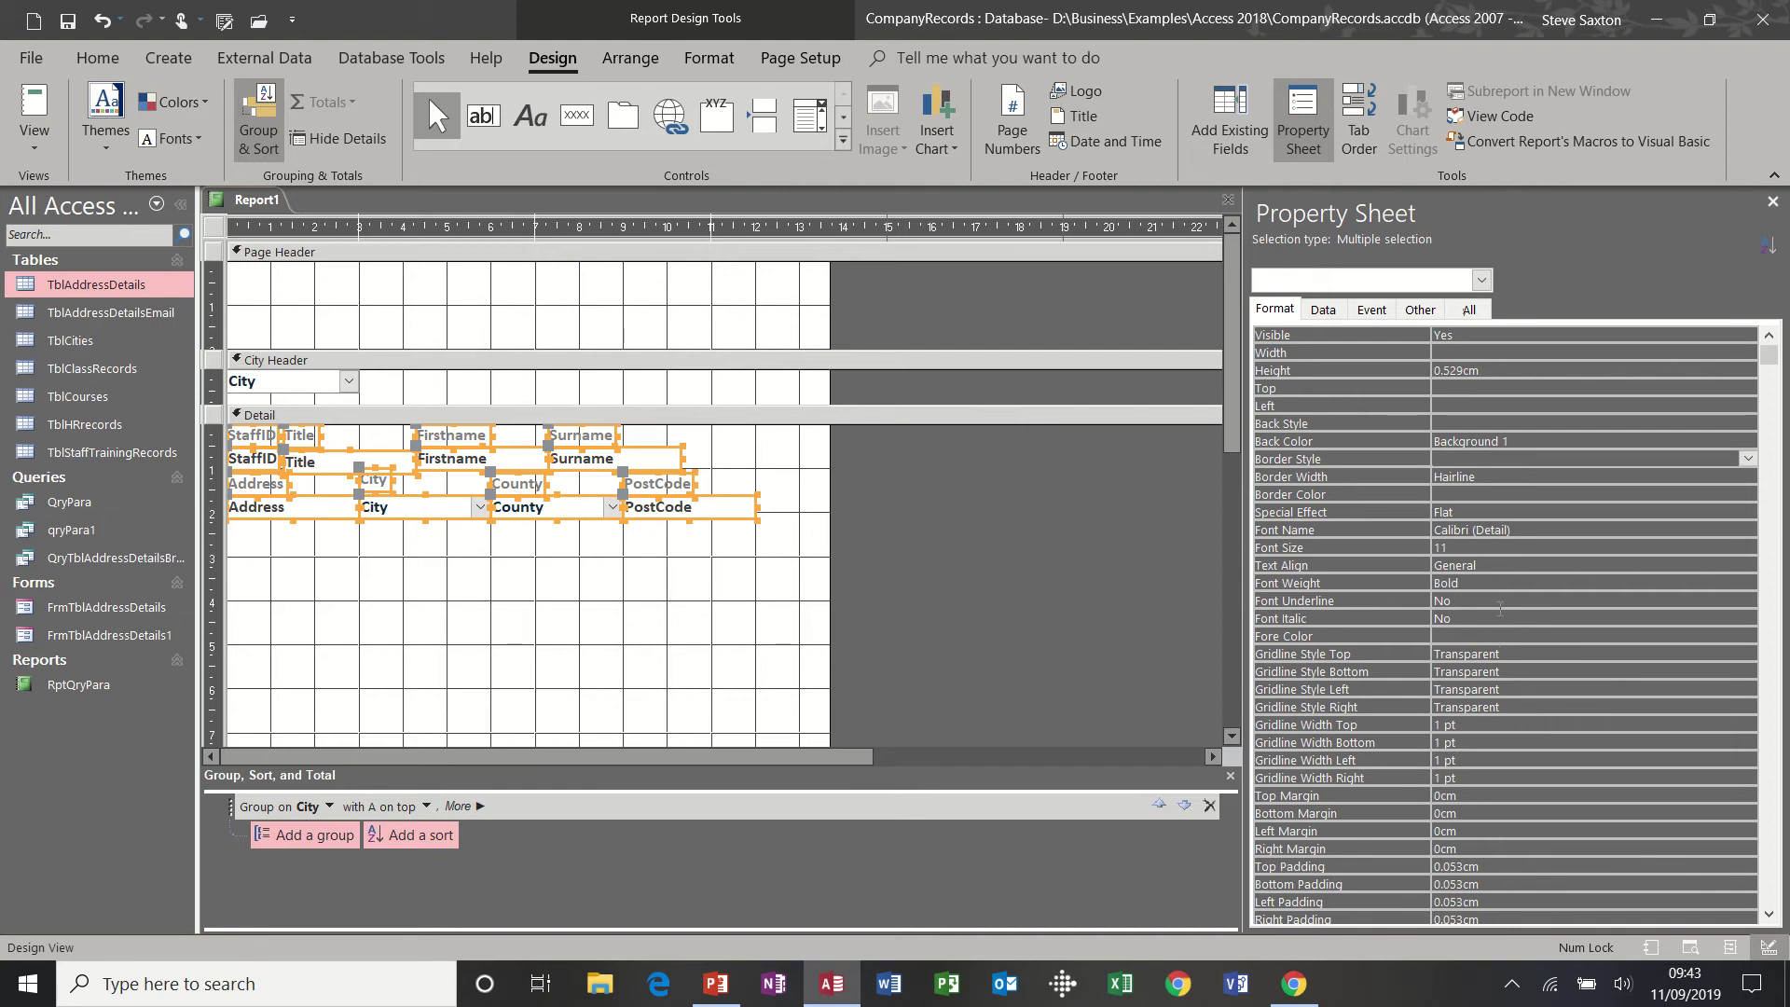
click(1495, 476)
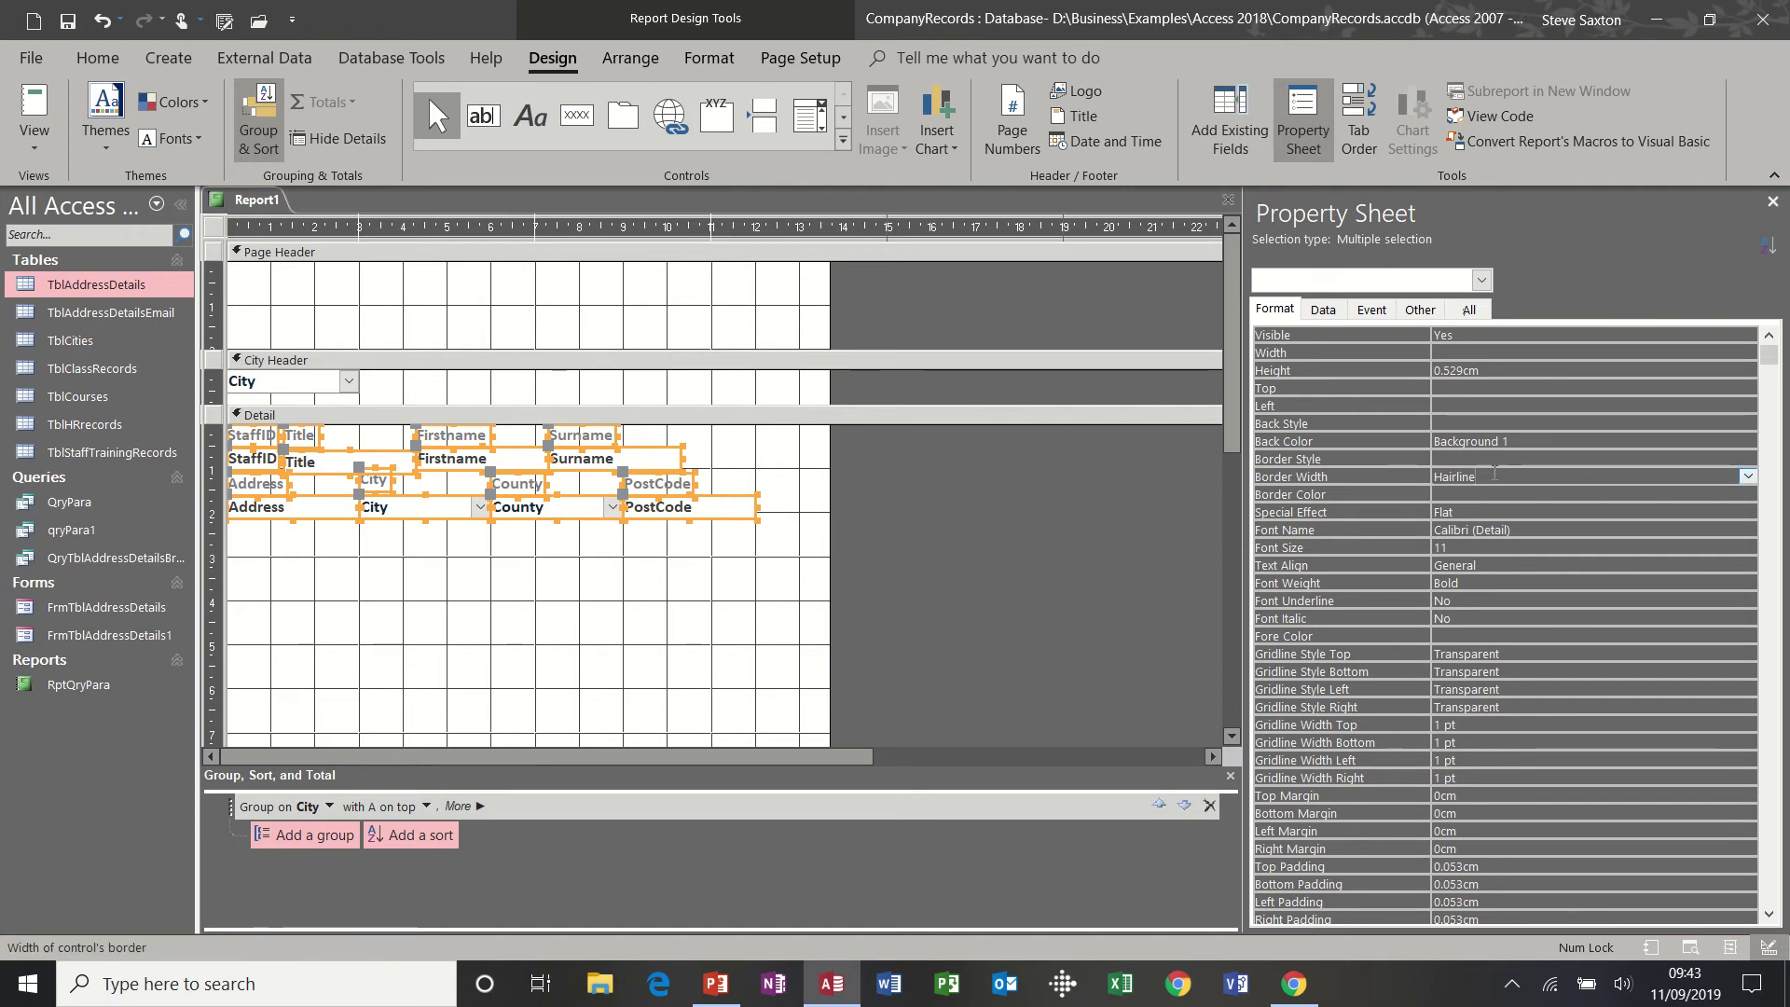
click(1748, 478)
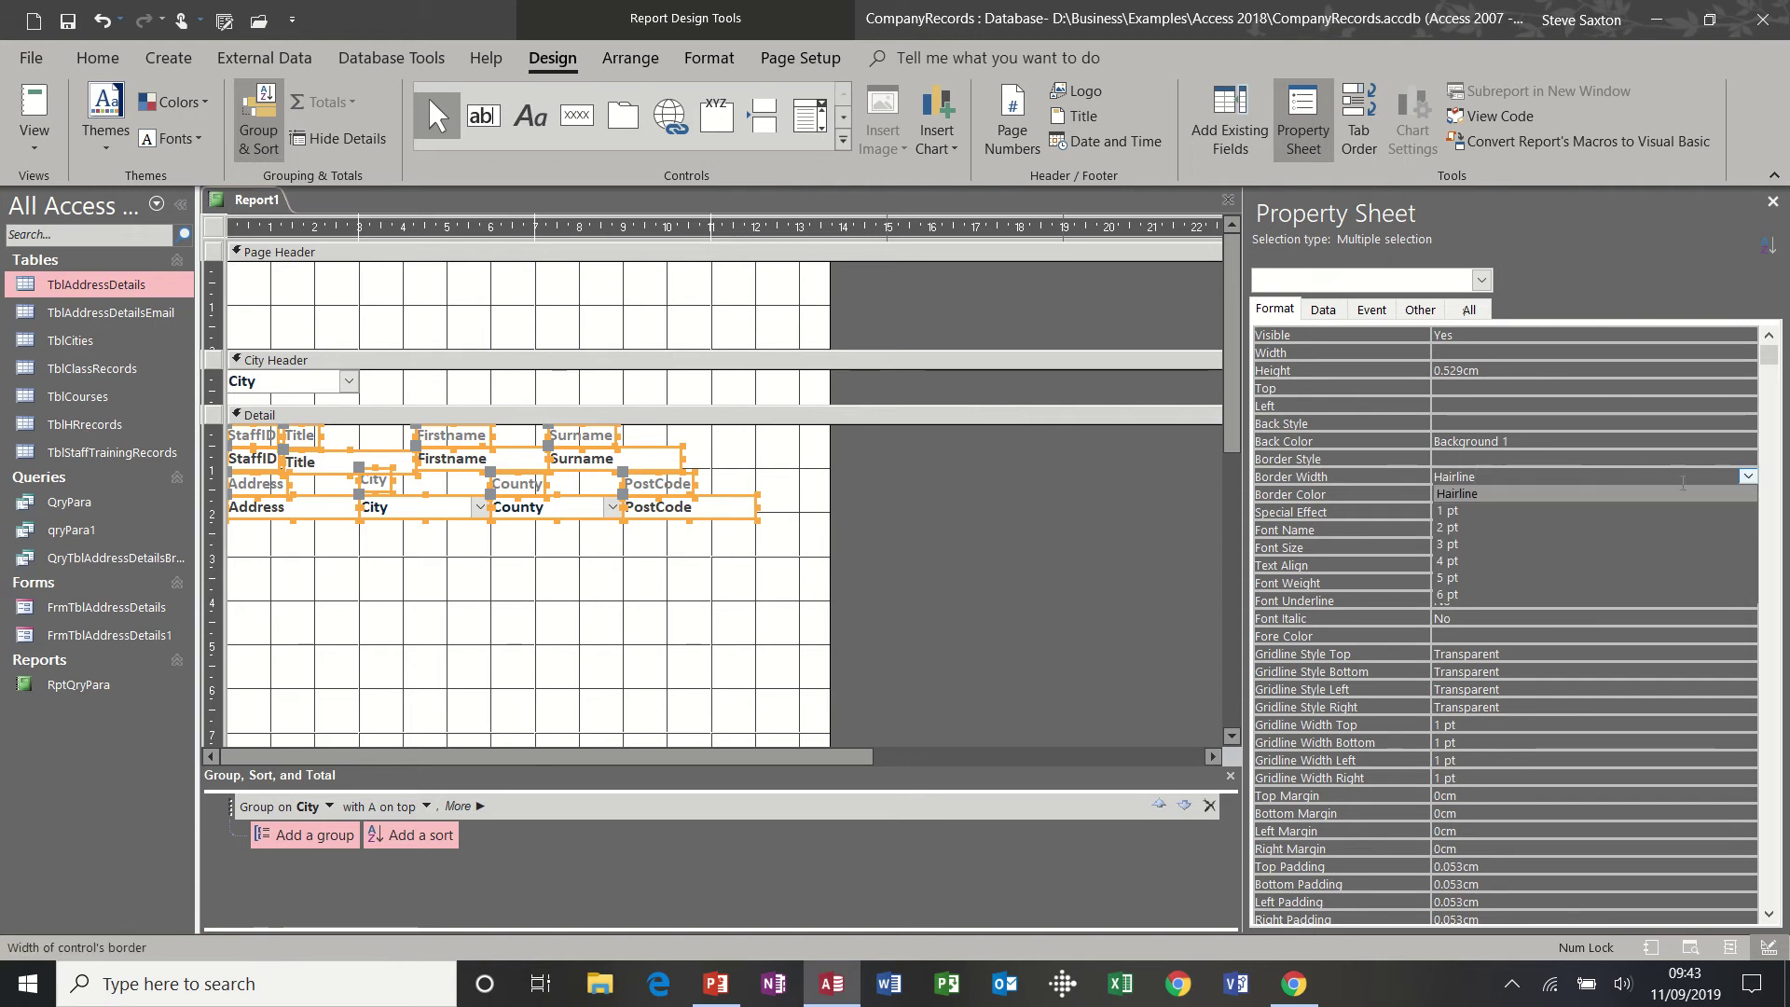
click(1623, 458)
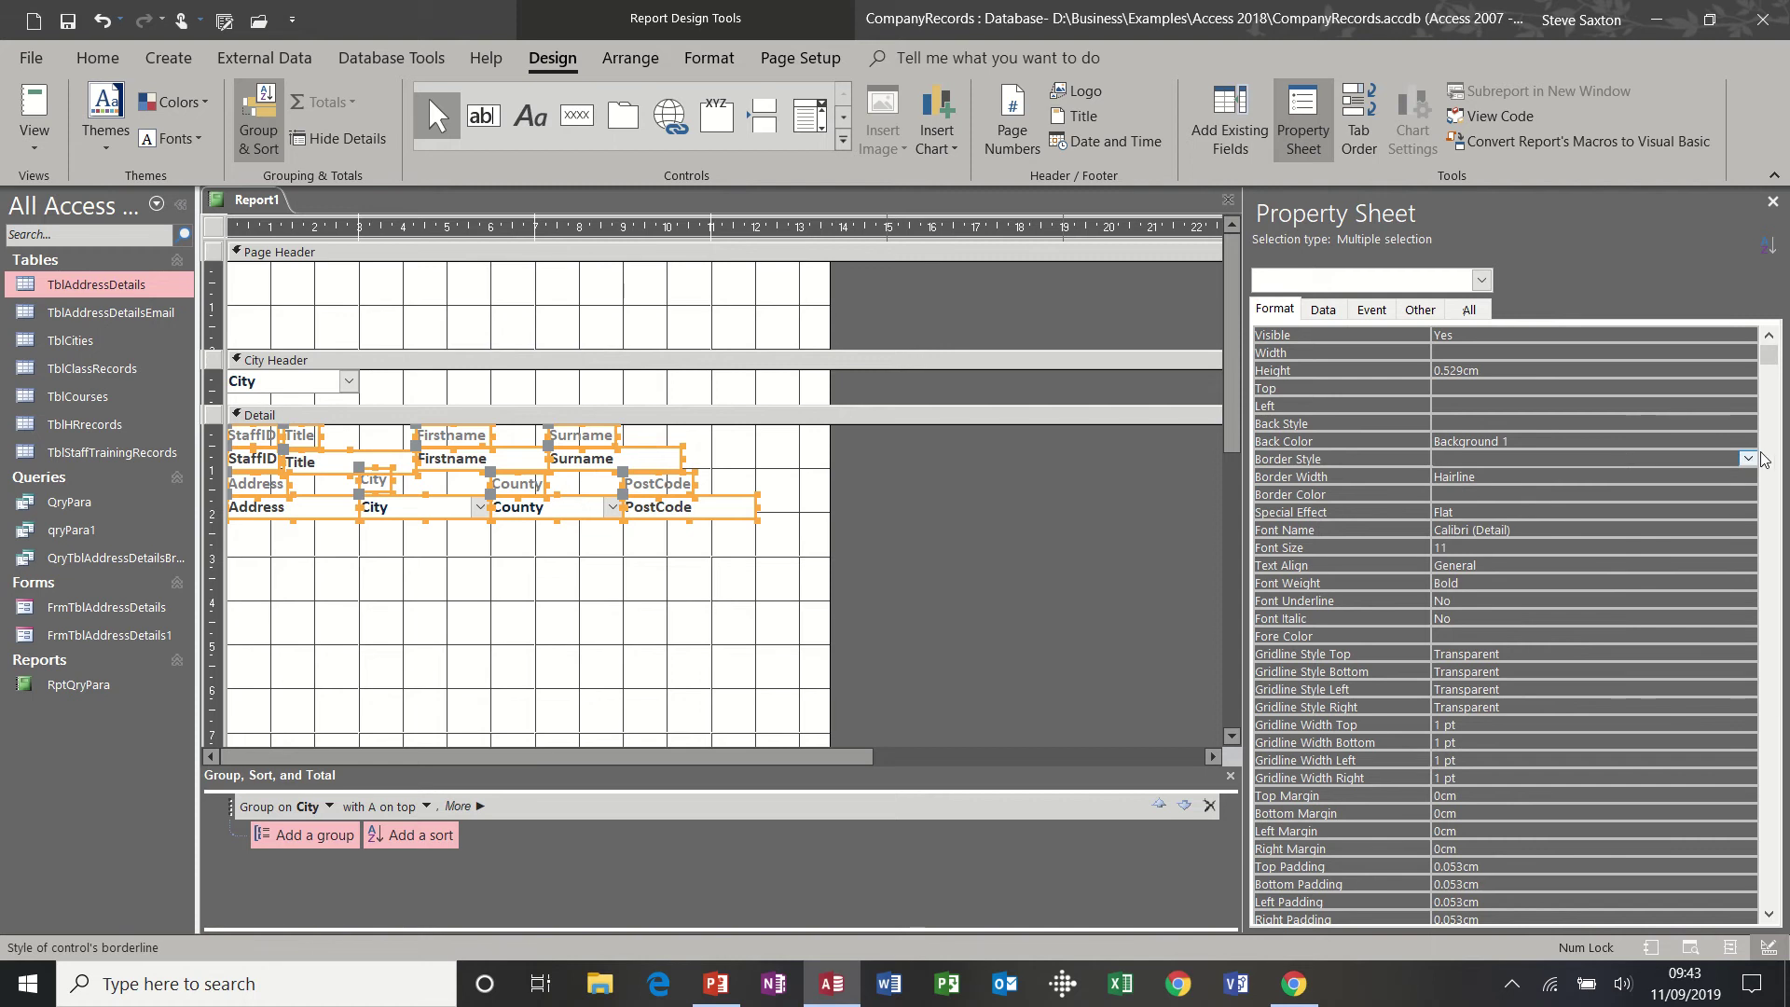
click(1747, 459)
click(1712, 475)
click(32, 107)
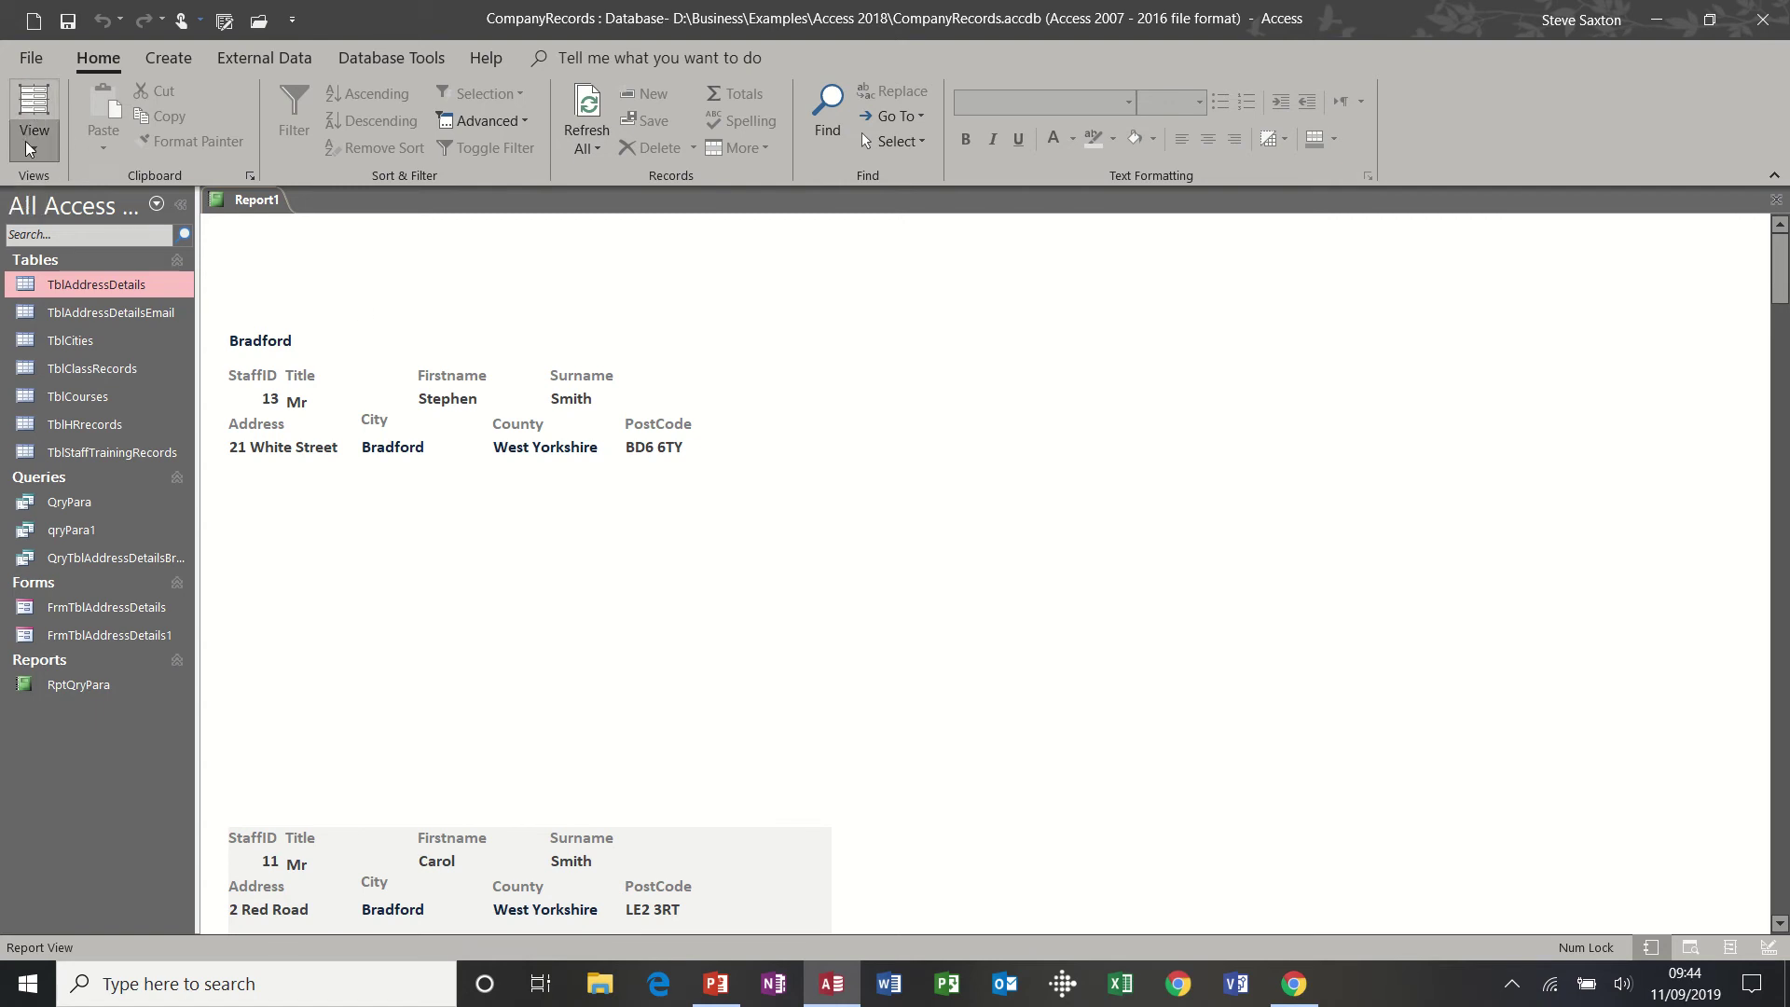
click(28, 147)
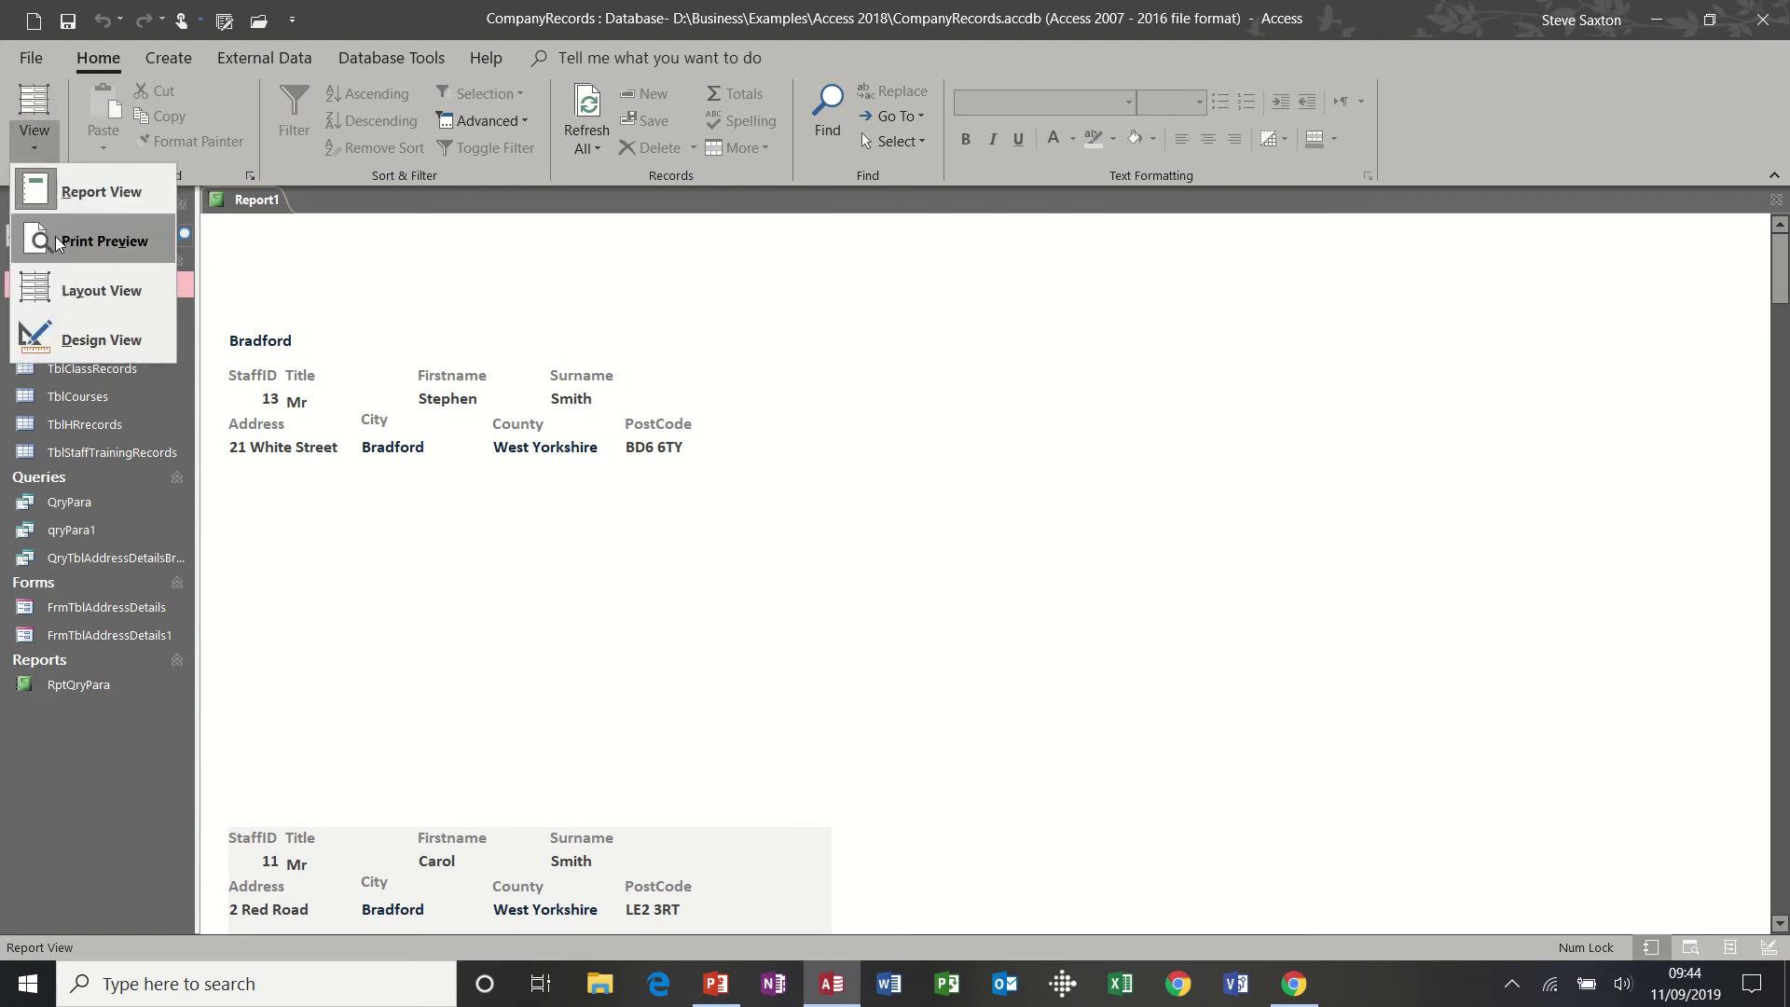
Step: Drag the Page Footer bar up so the Detail section ends at its fields, and check it
click(87, 345)
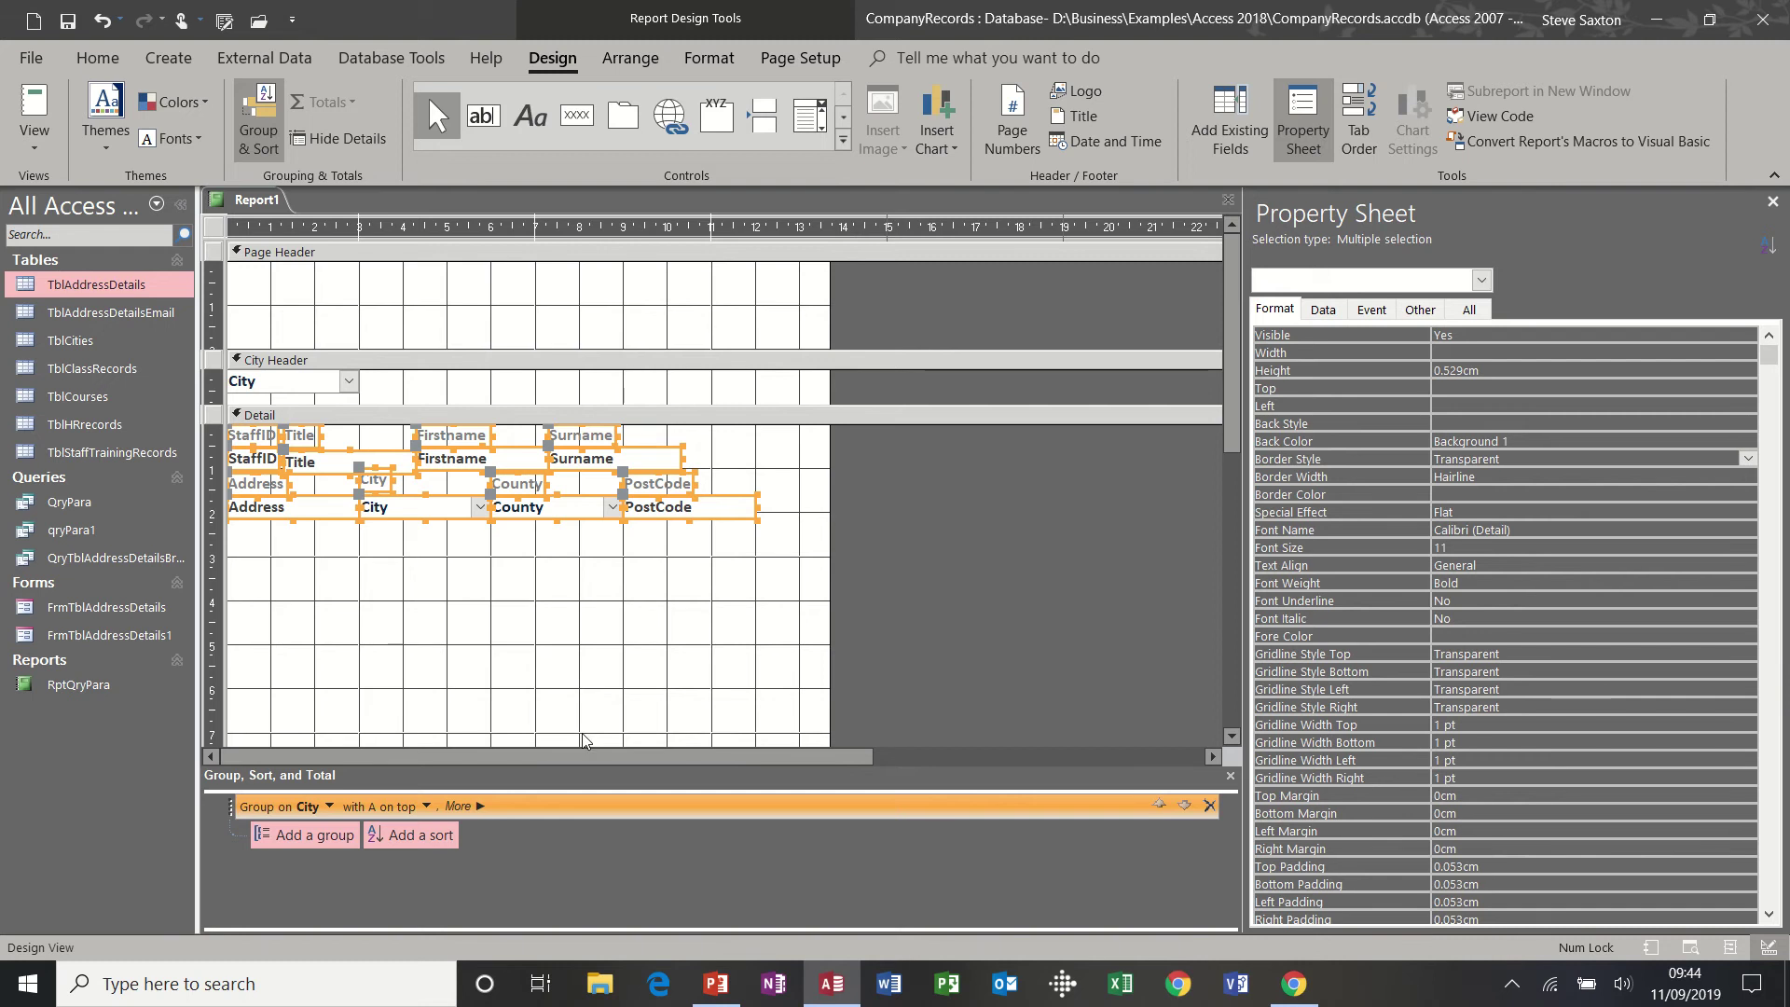
drag(1235, 397, 1227, 533)
click(715, 691)
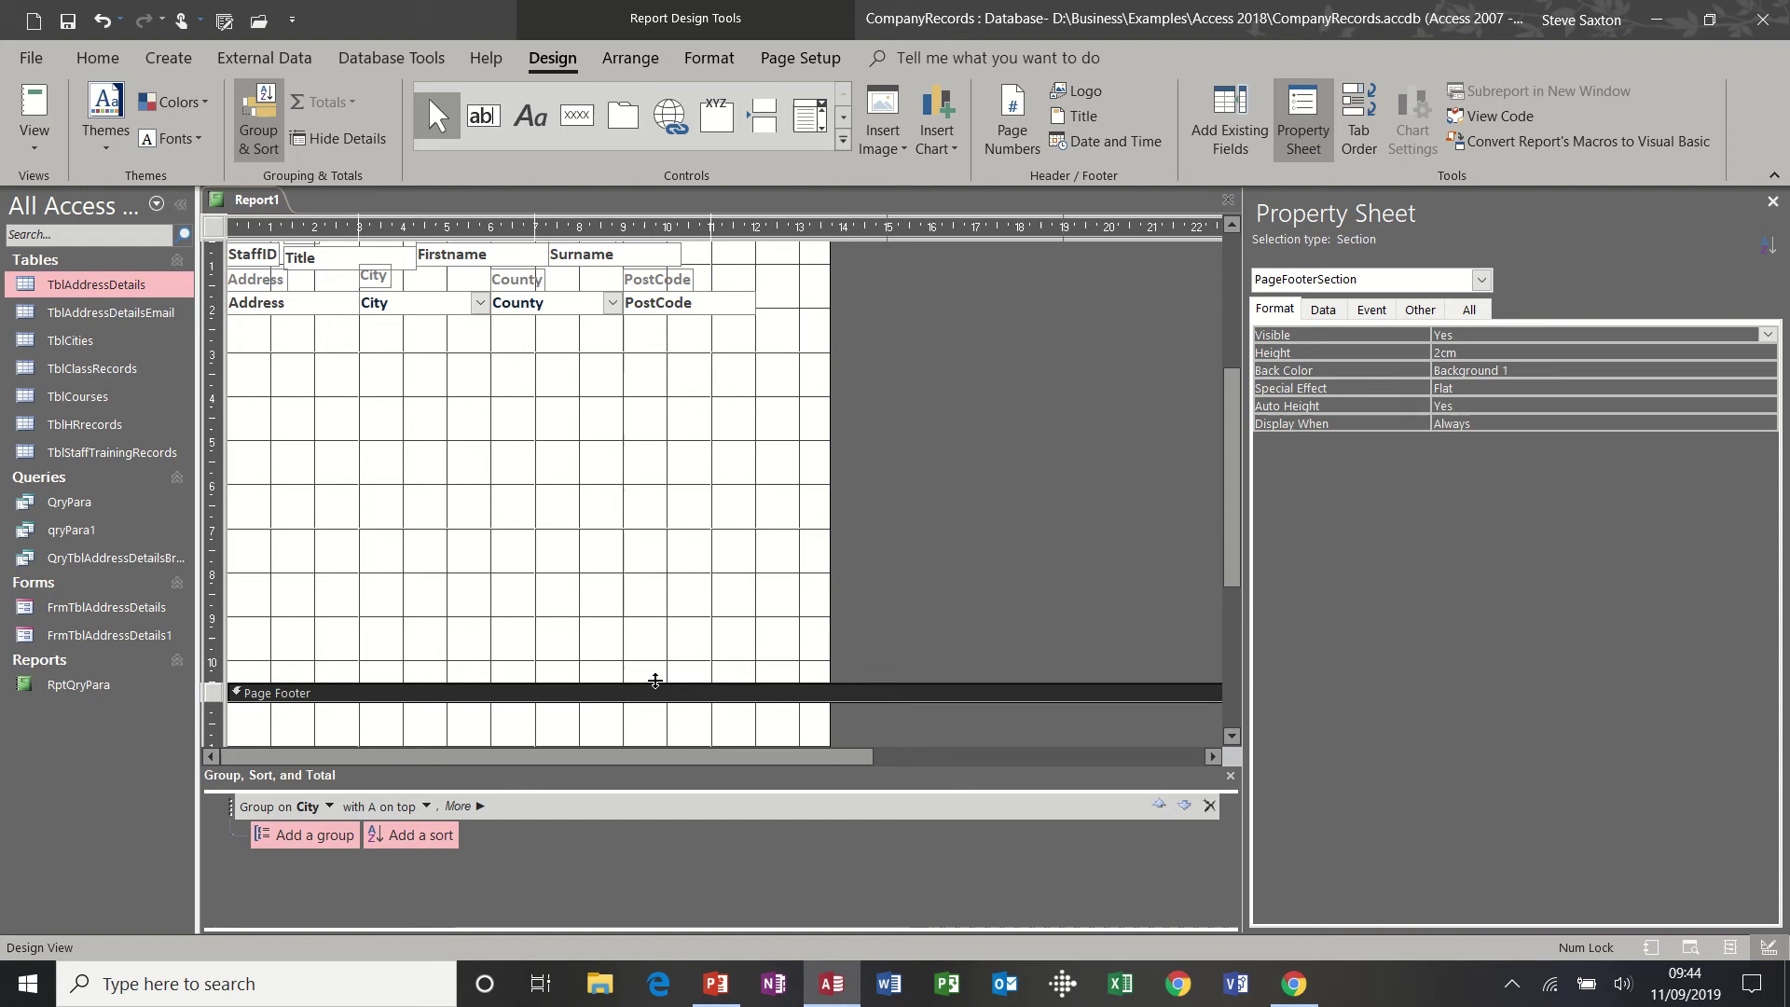
drag(655, 682, 641, 319)
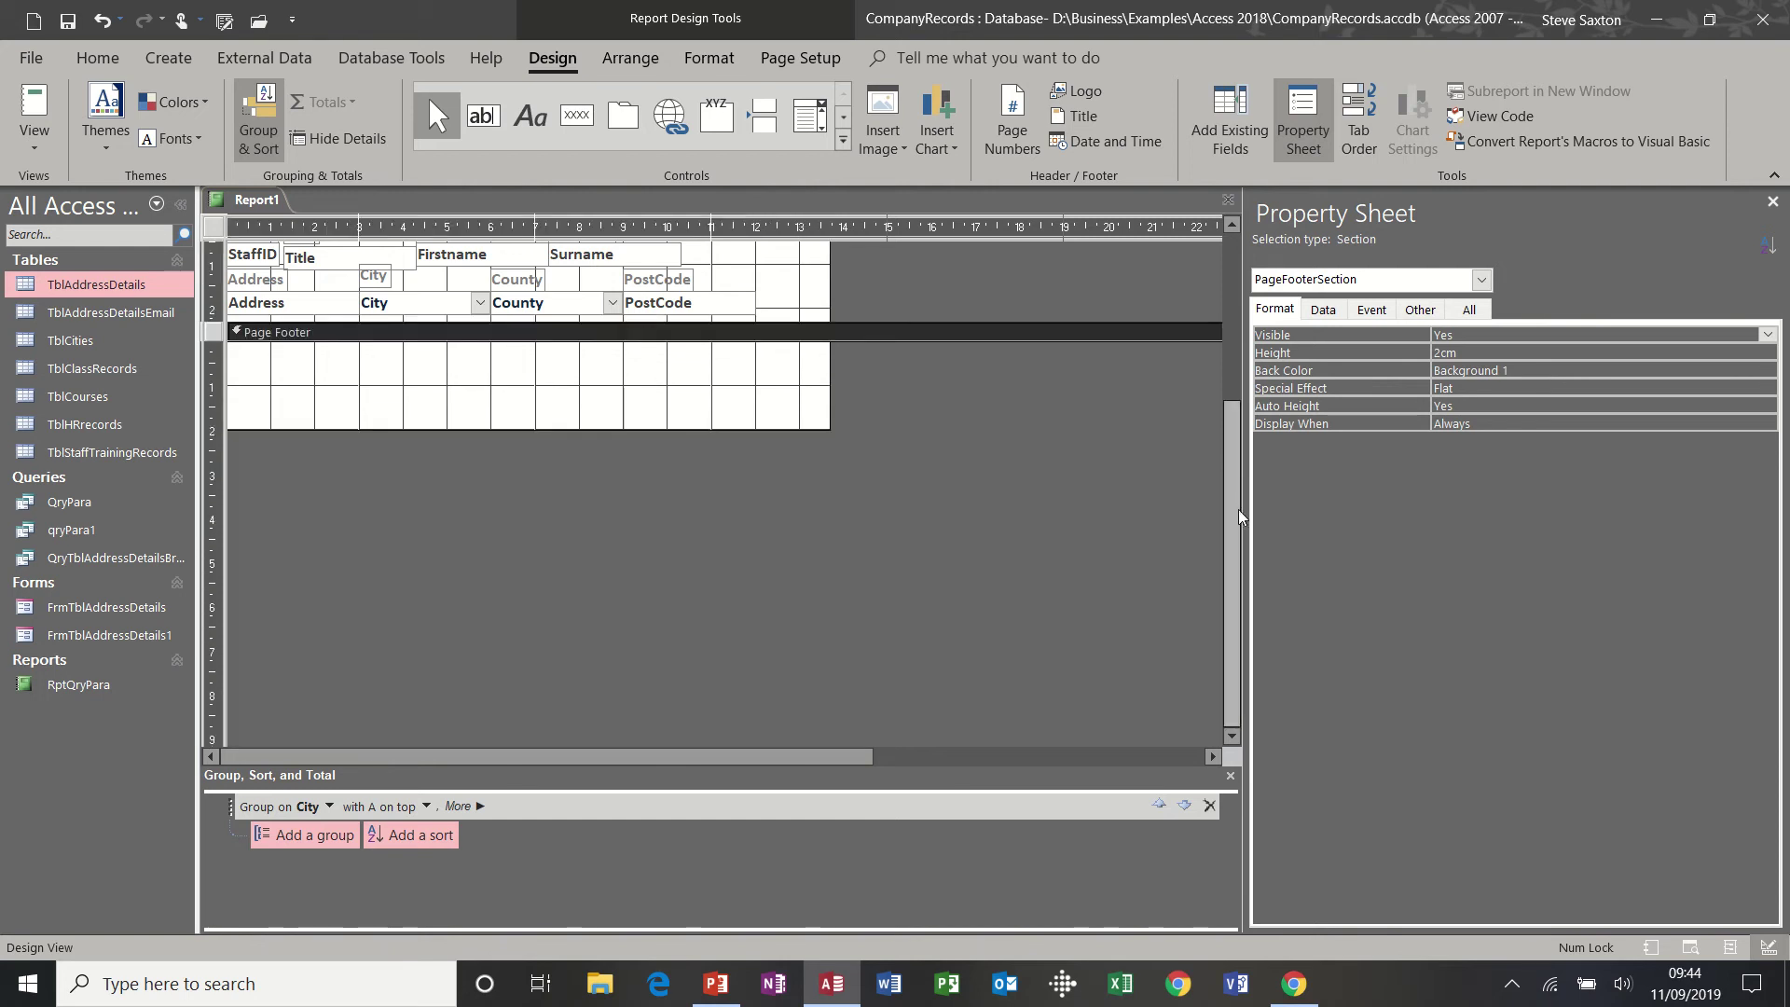
drag(1235, 509, 1227, 326)
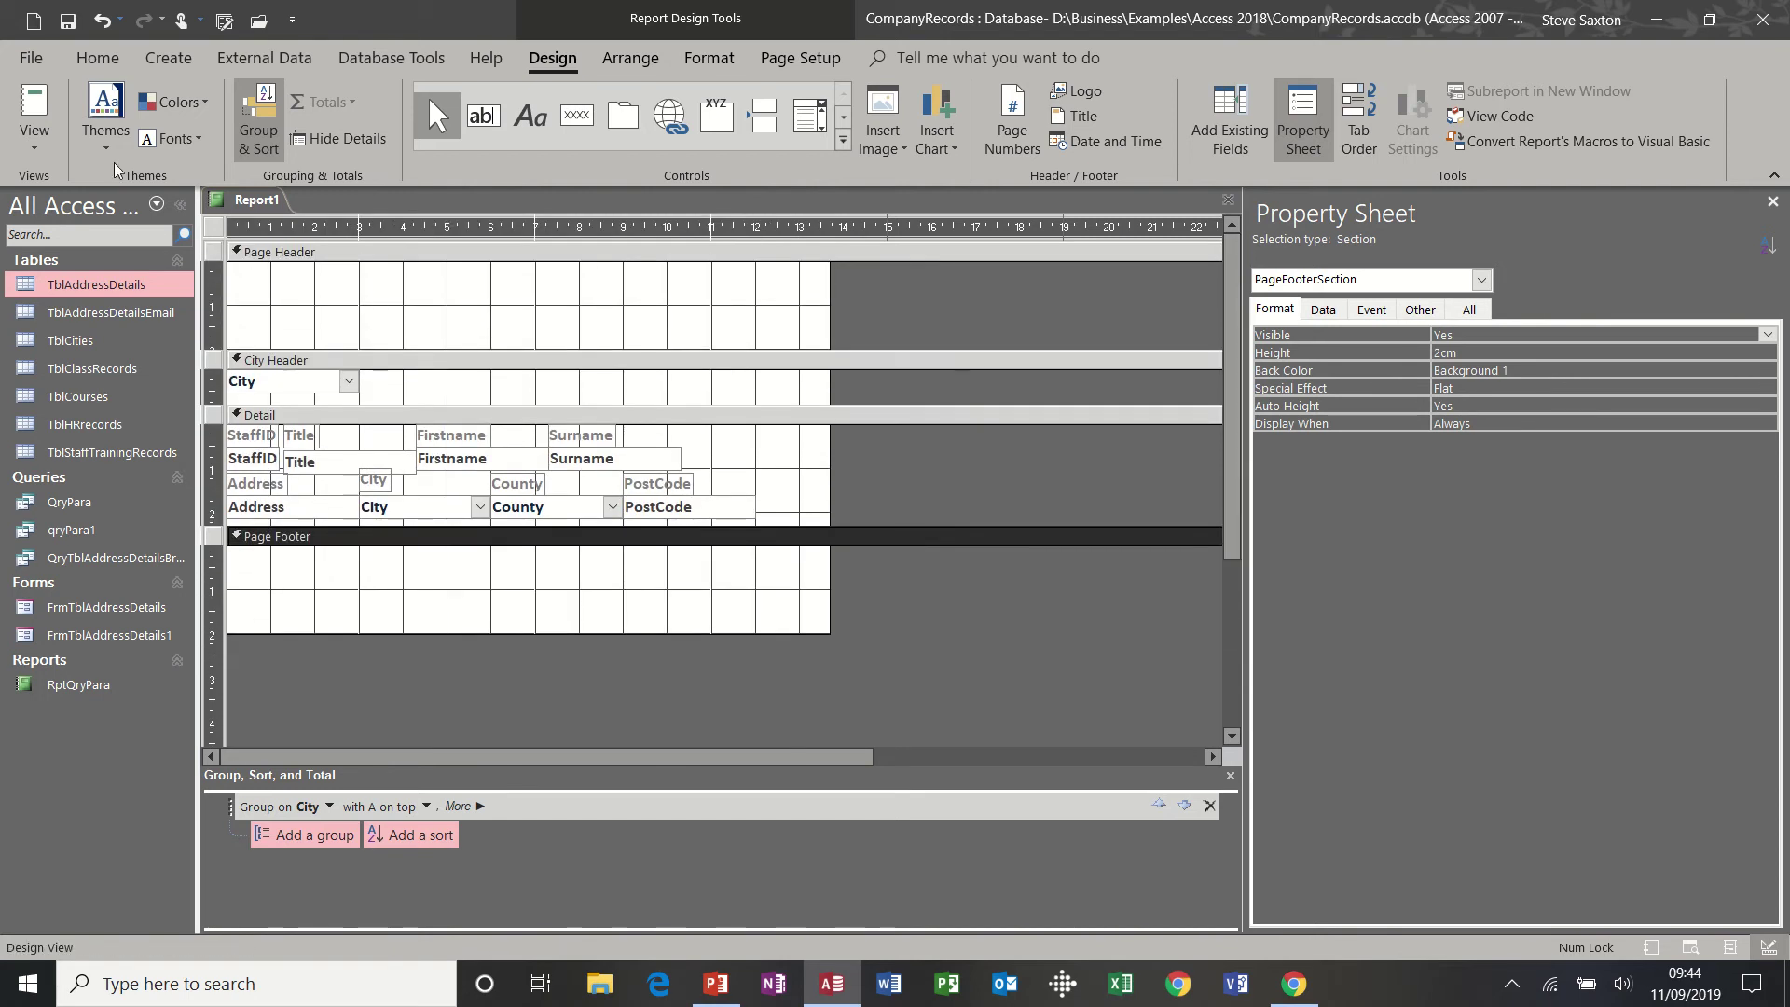
click(34, 105)
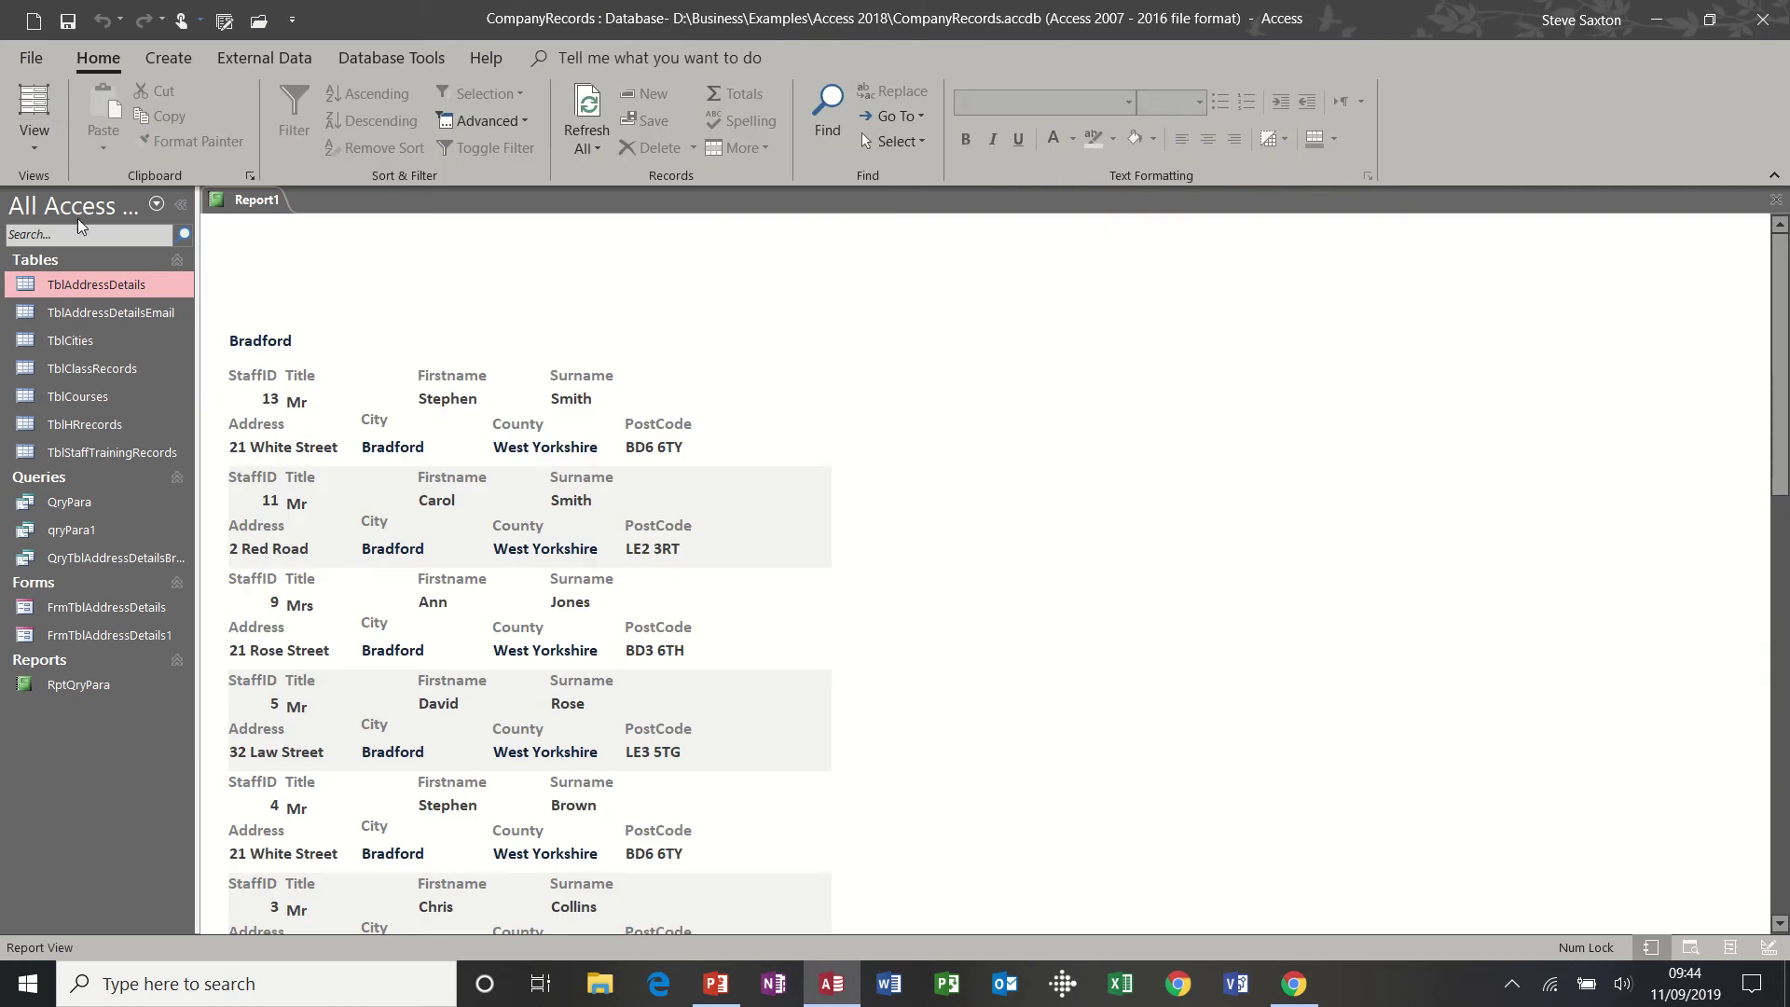
click(36, 144)
click(65, 341)
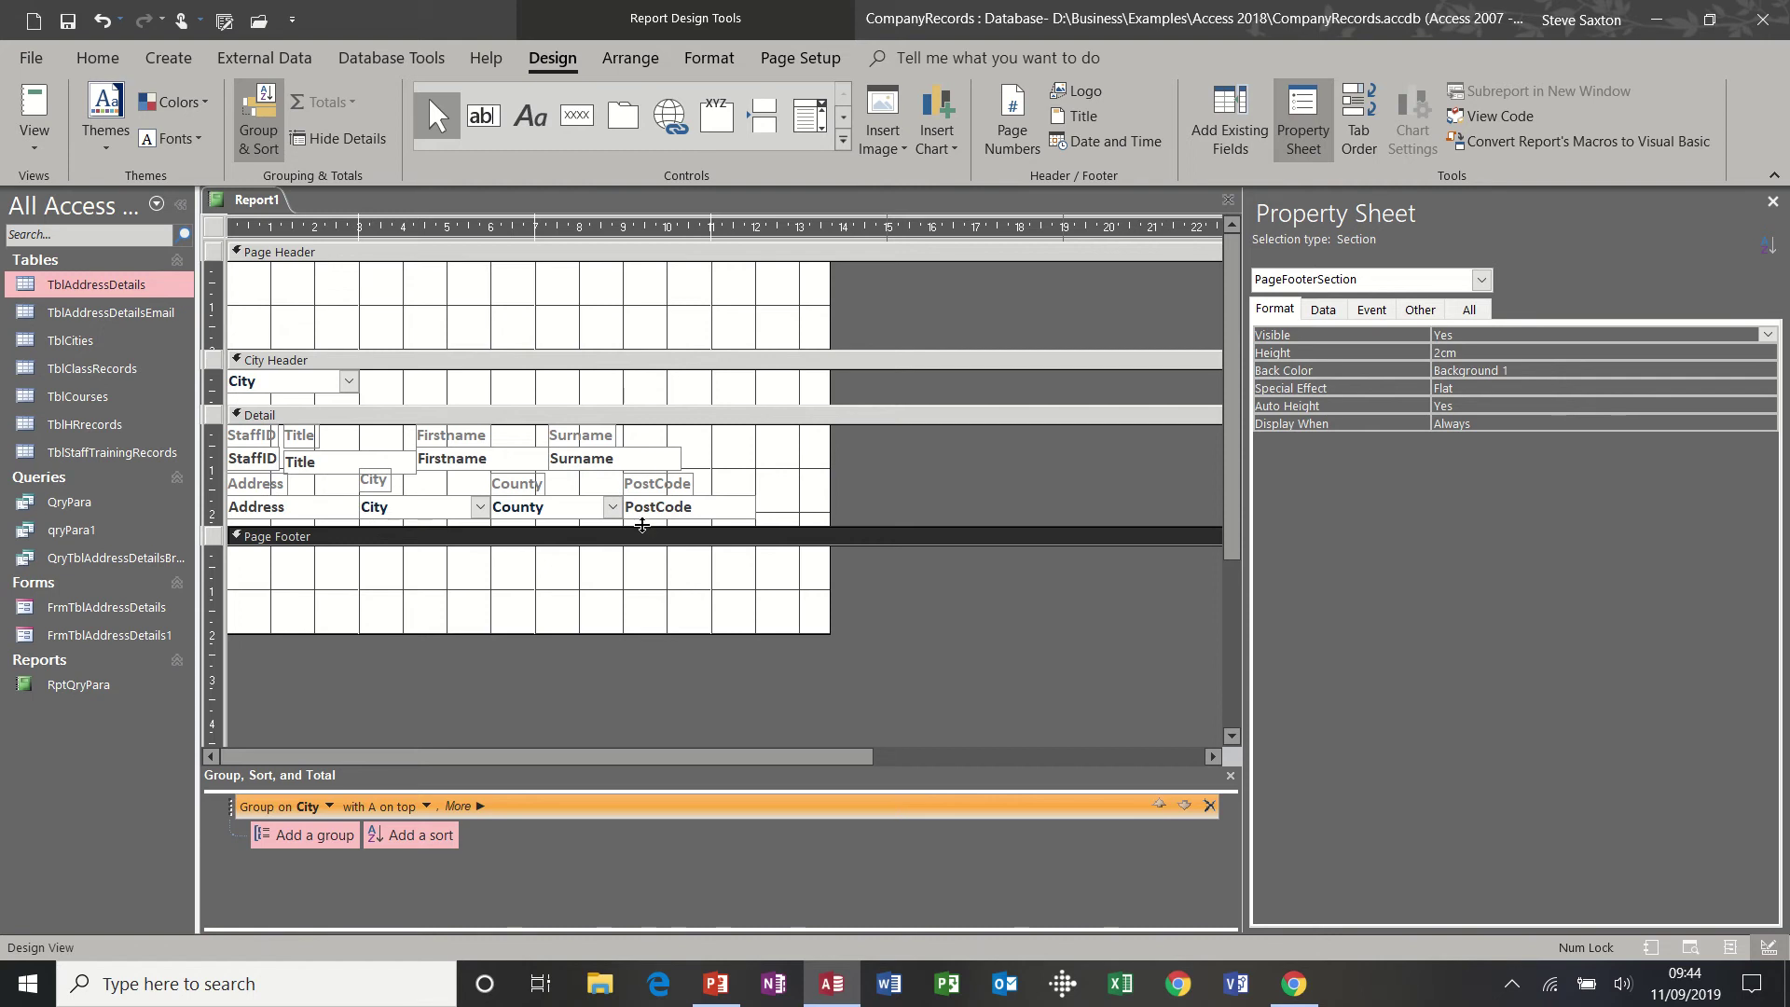
Step: Add a small gap below the Detail fields and view the report in Print Preview
drag(642, 525, 641, 556)
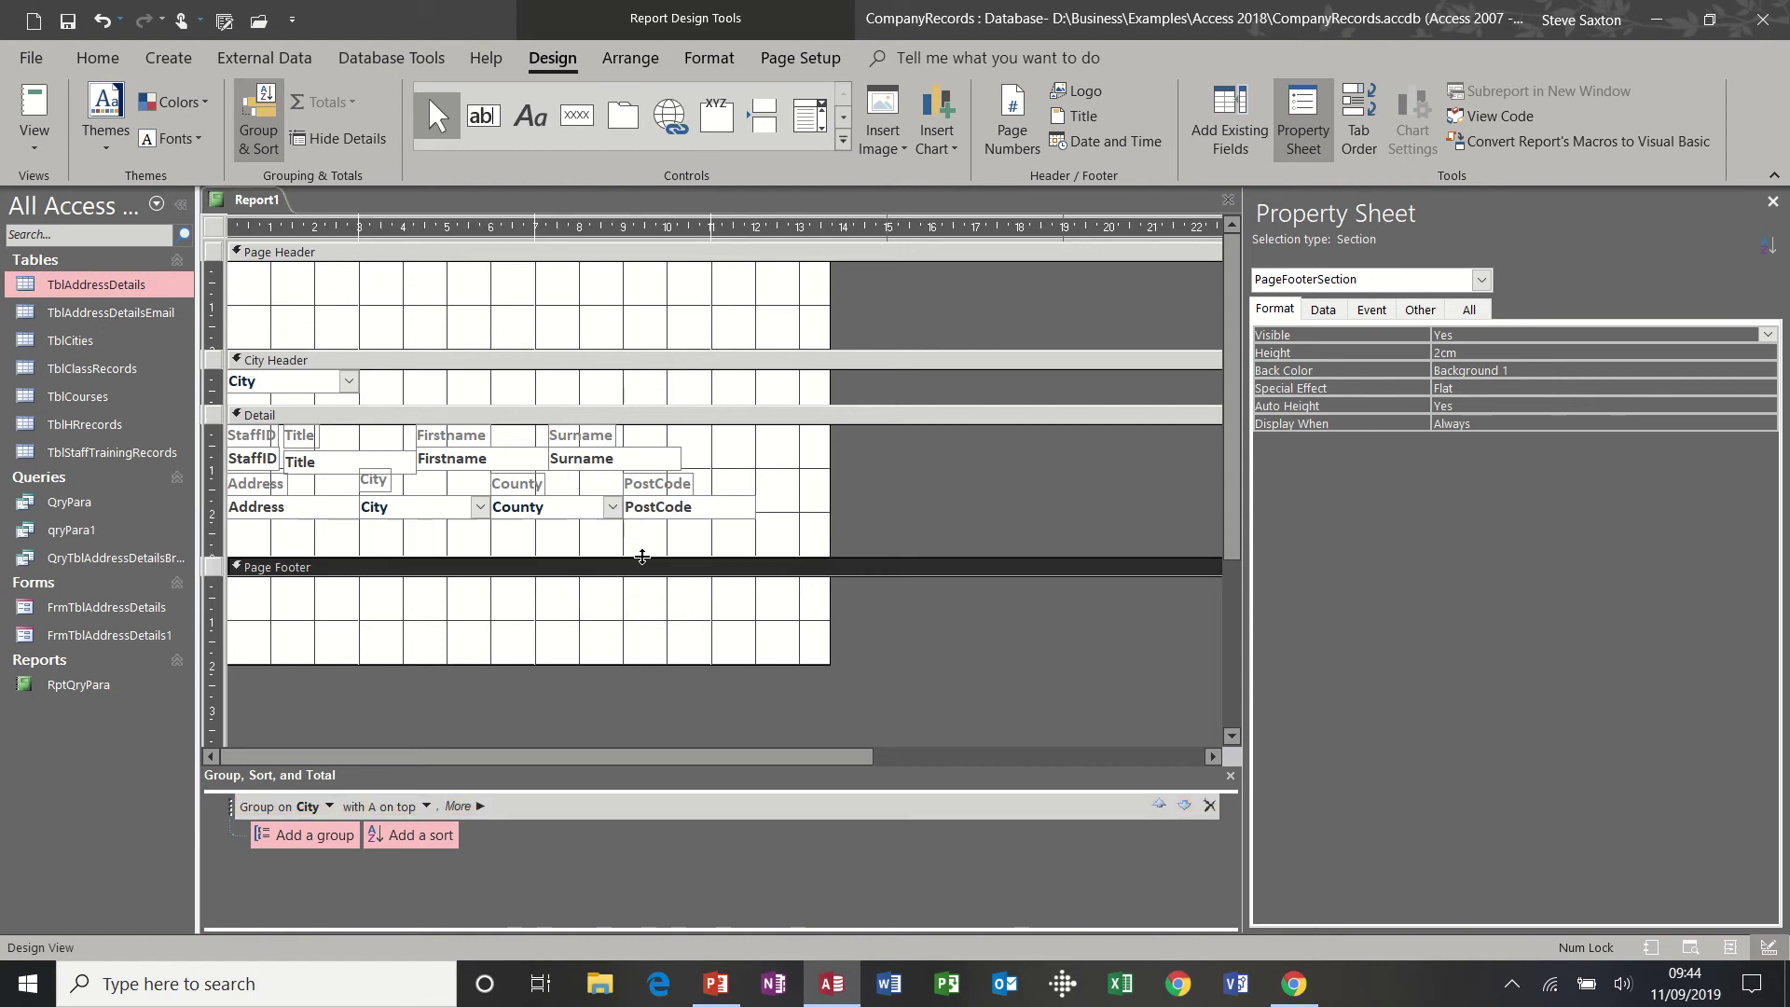
click(37, 110)
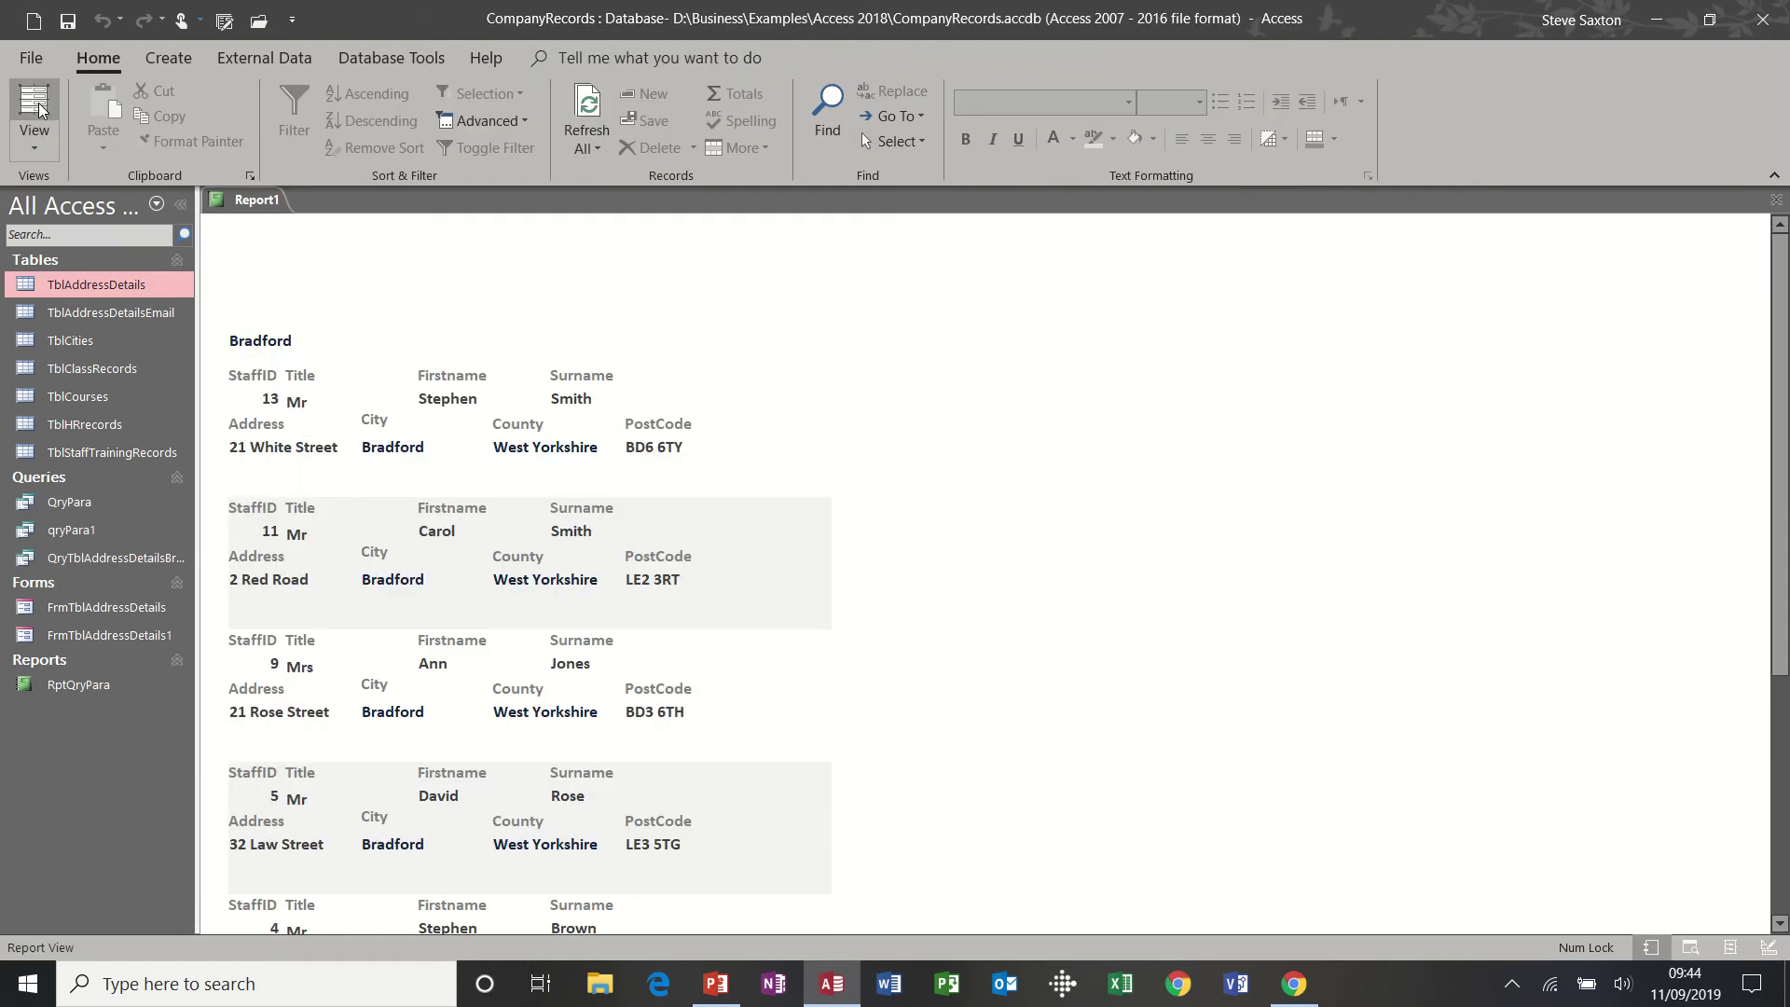
click(41, 149)
click(59, 239)
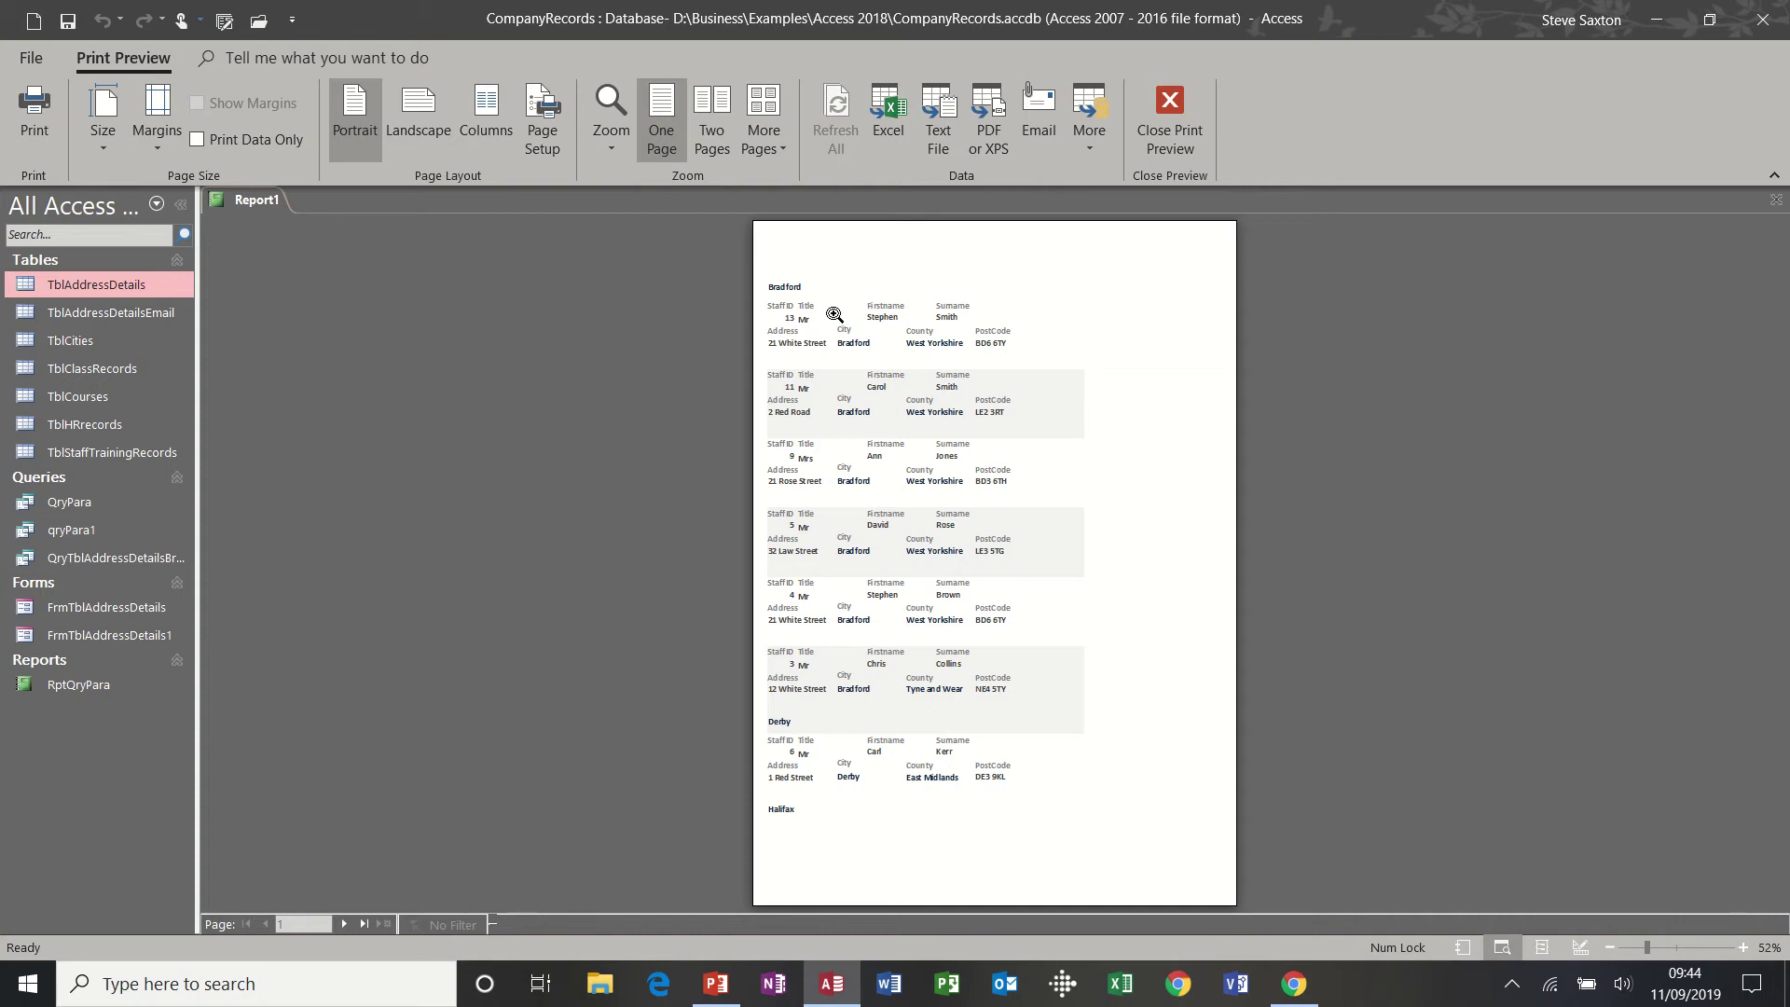
Step: Leave Print Preview for Design View and select the Detail section, showing its 2.998cm height
click(1173, 111)
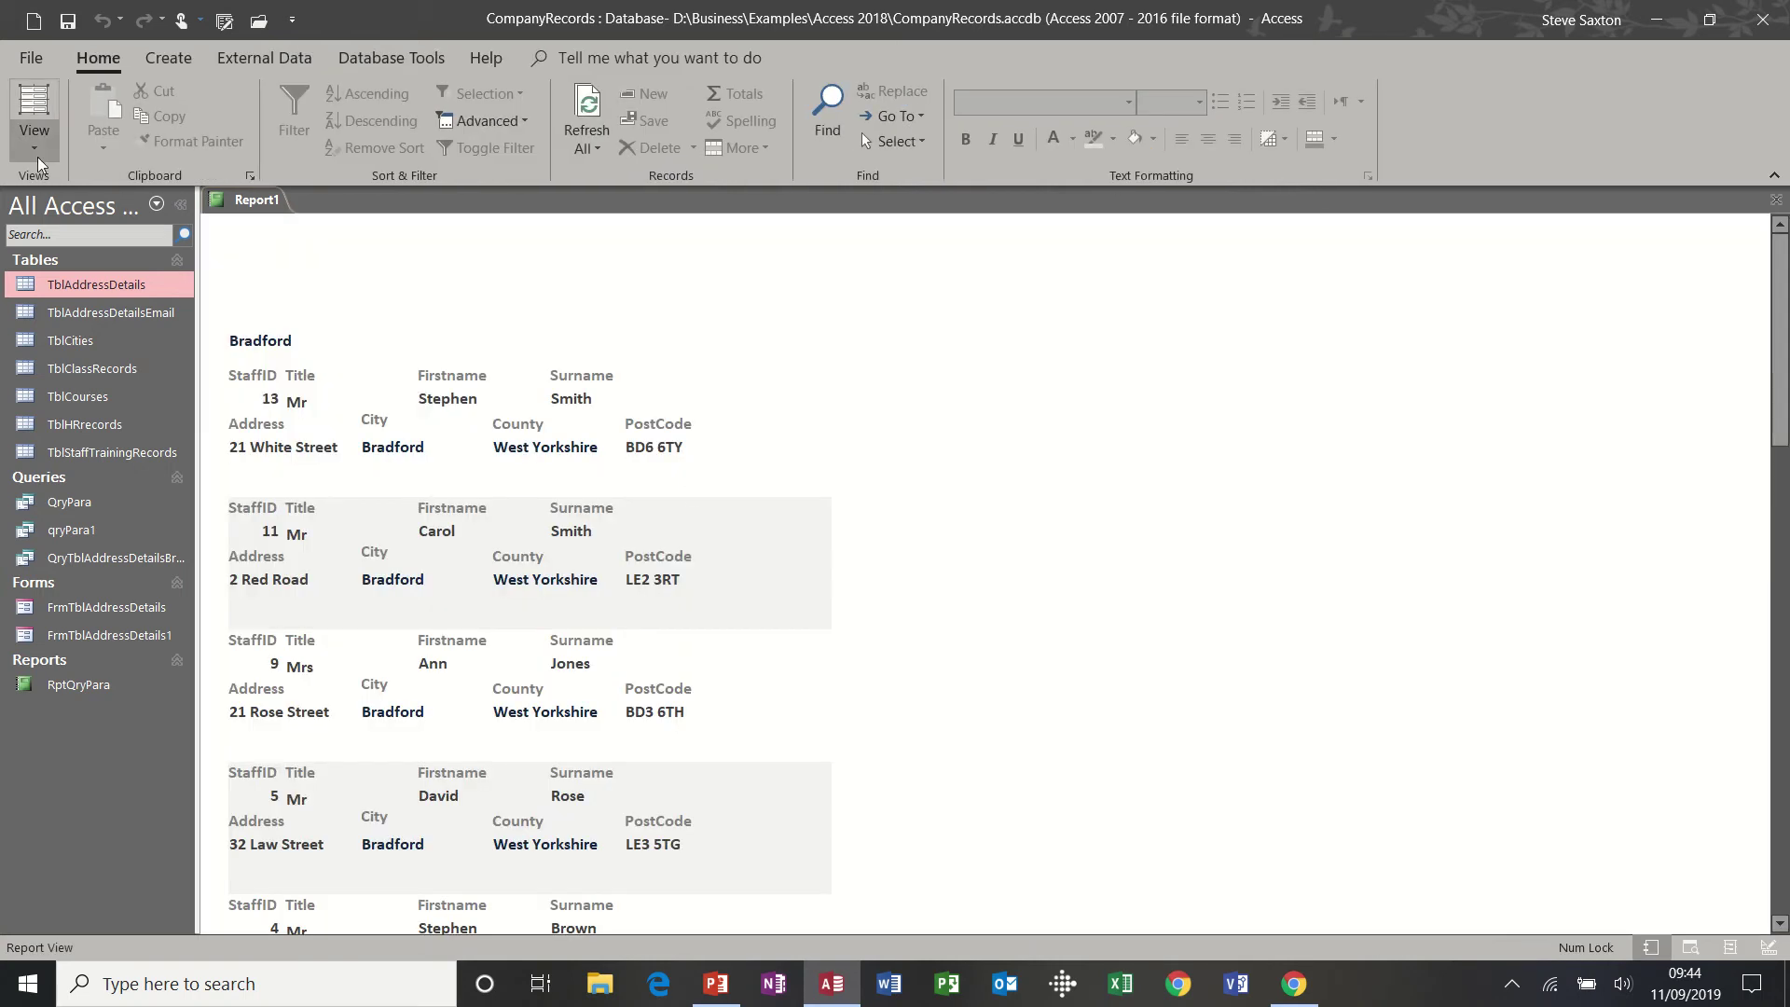
click(37, 157)
click(88, 335)
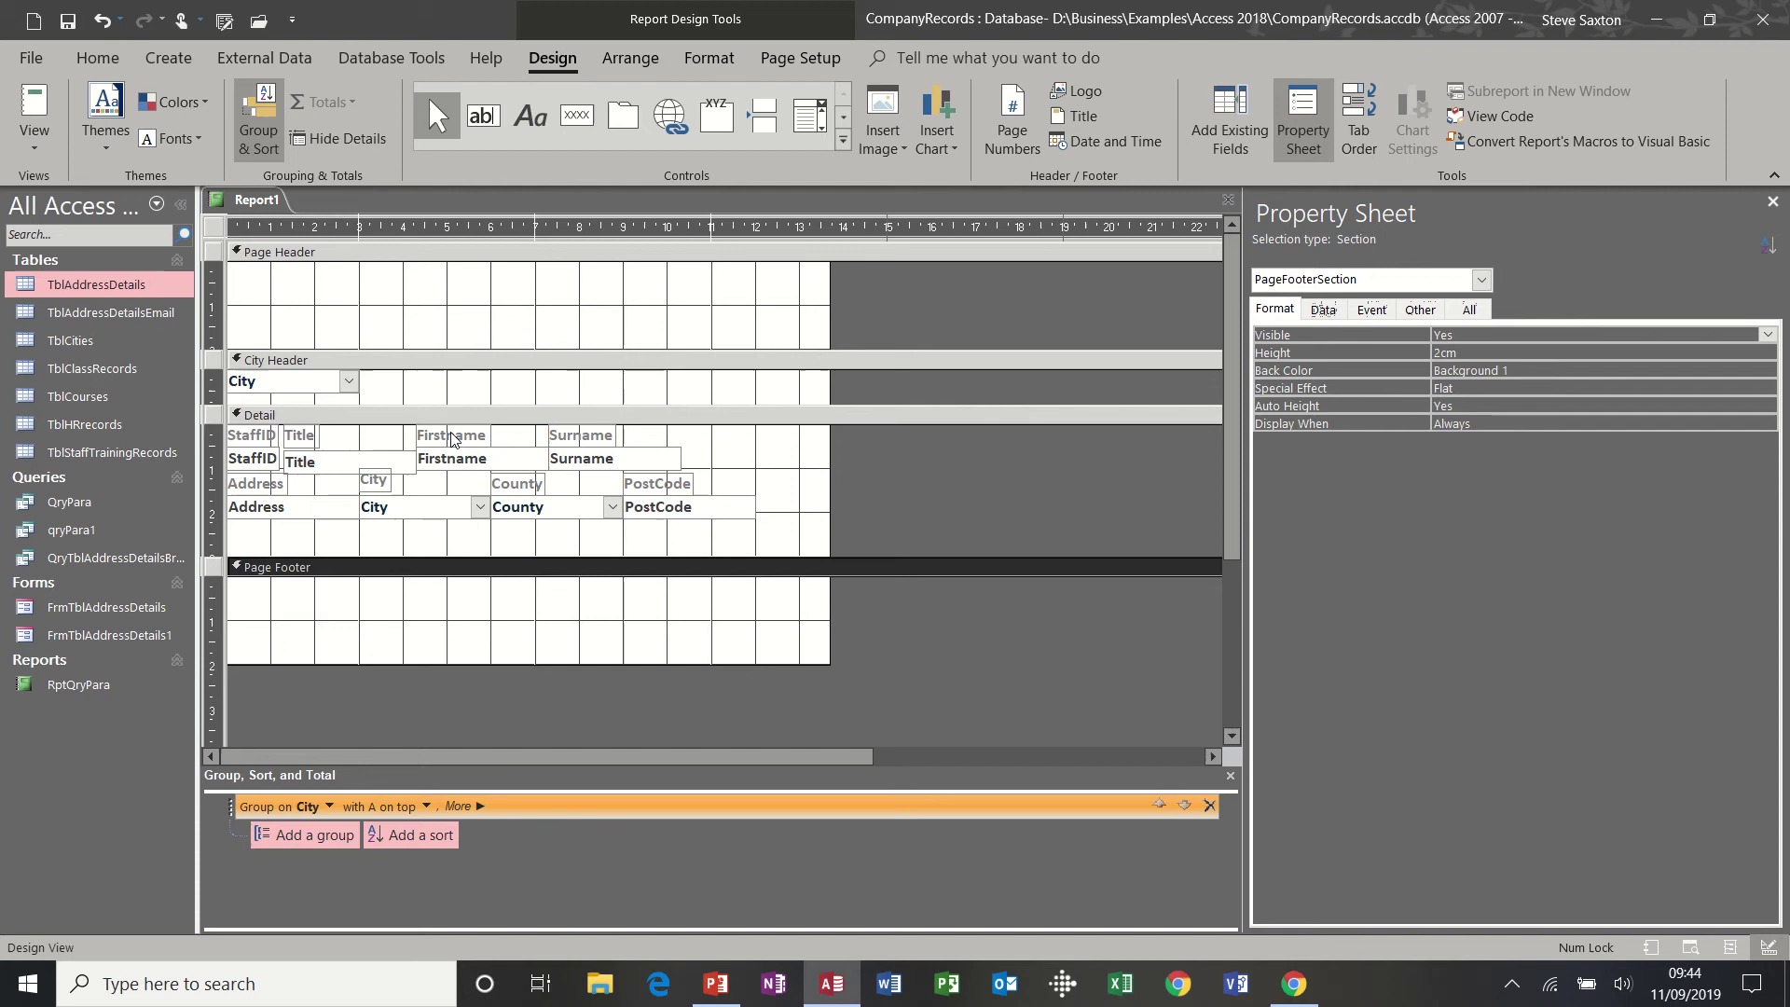
click(502, 417)
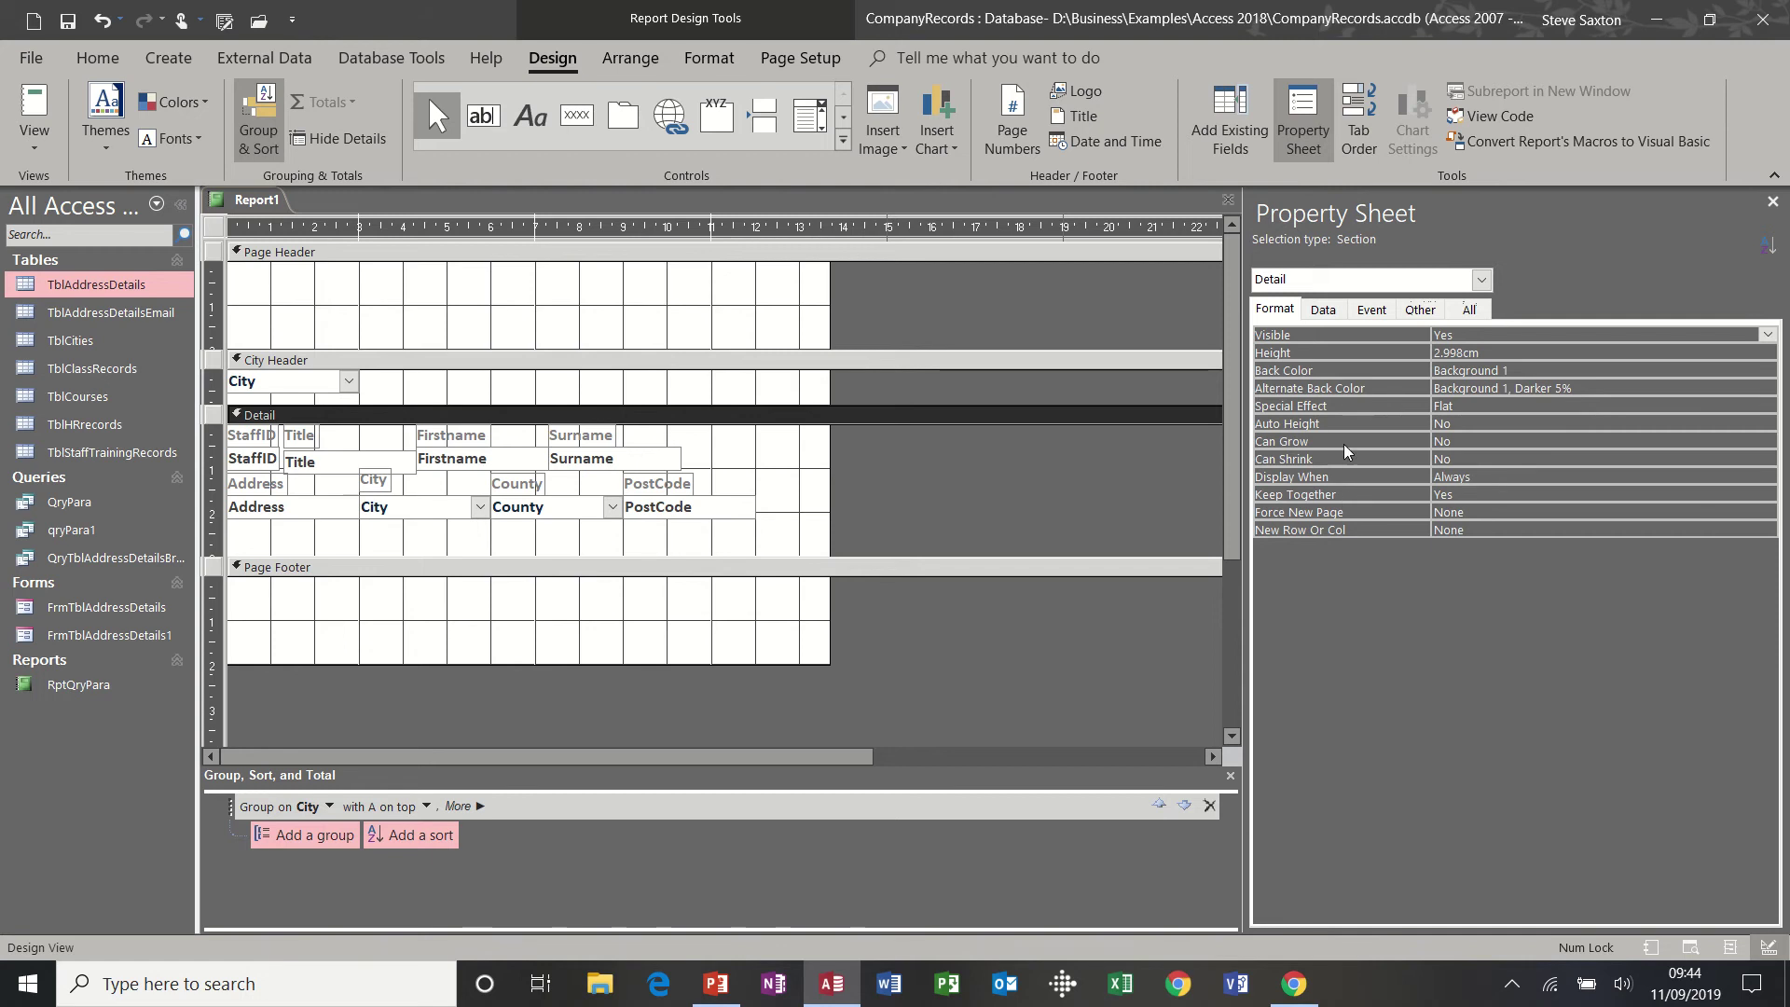
Step: Set the Detail section's Force New Page to After Section and confirm one record per page in Print Preview
right_click(706, 420)
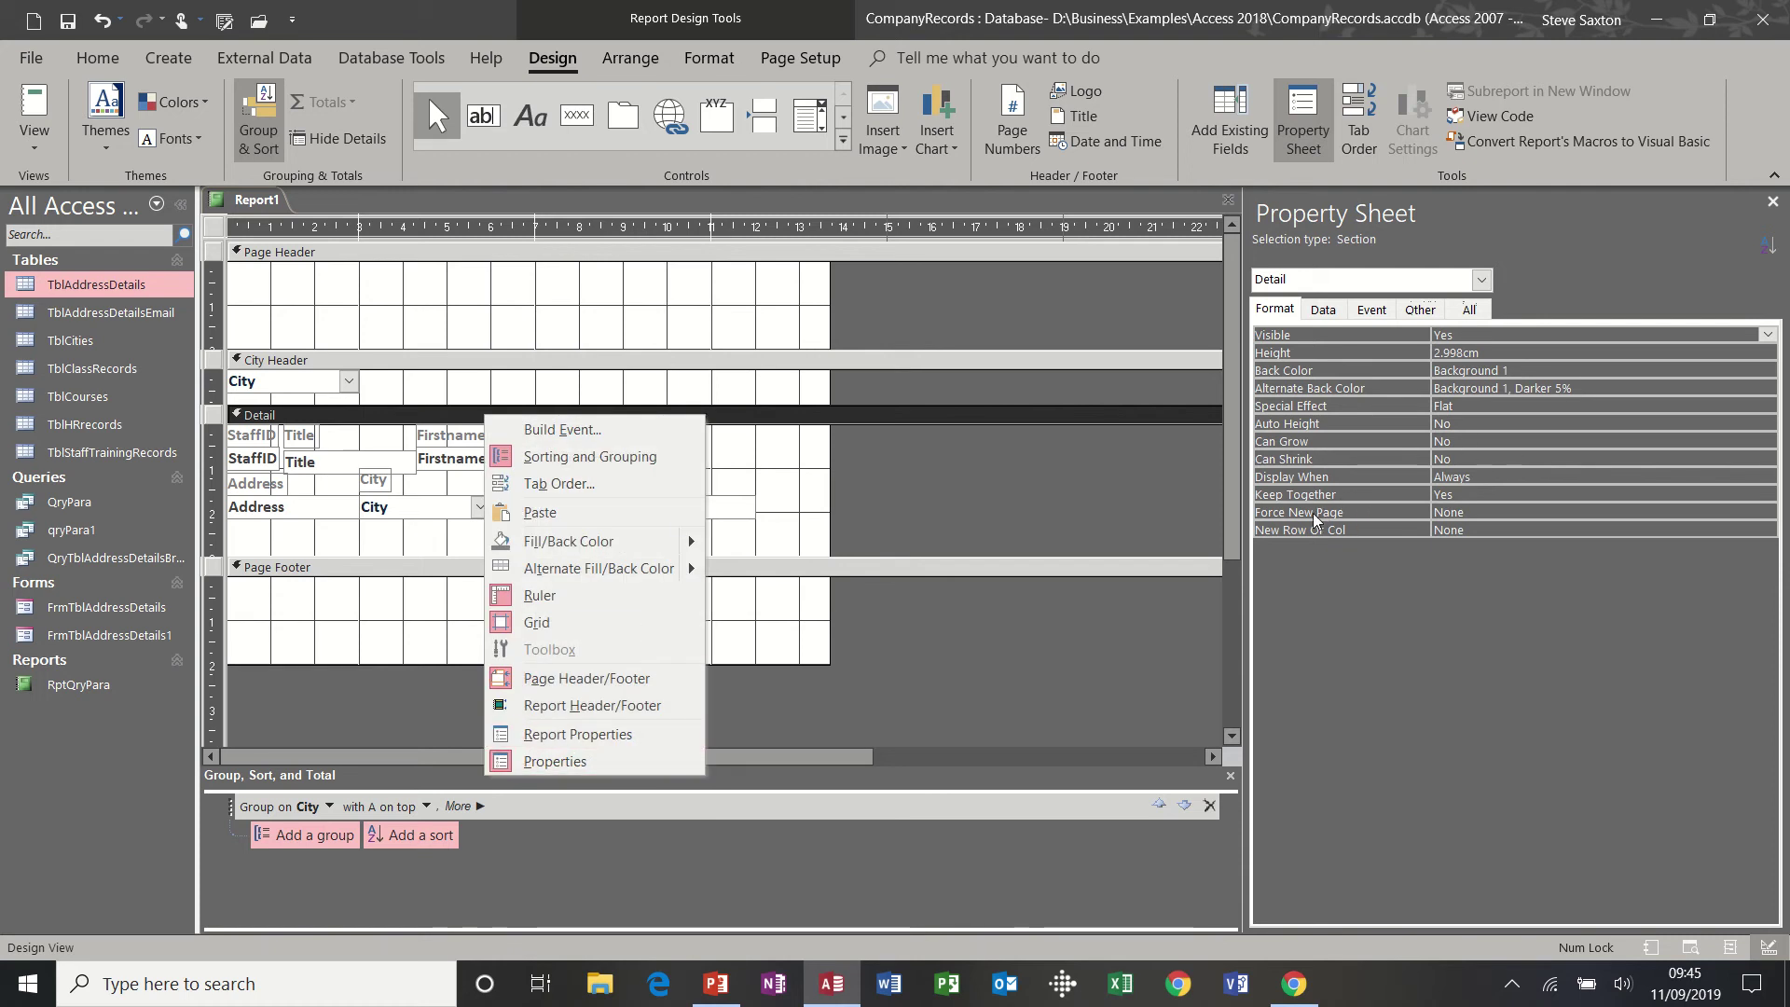
click(1499, 511)
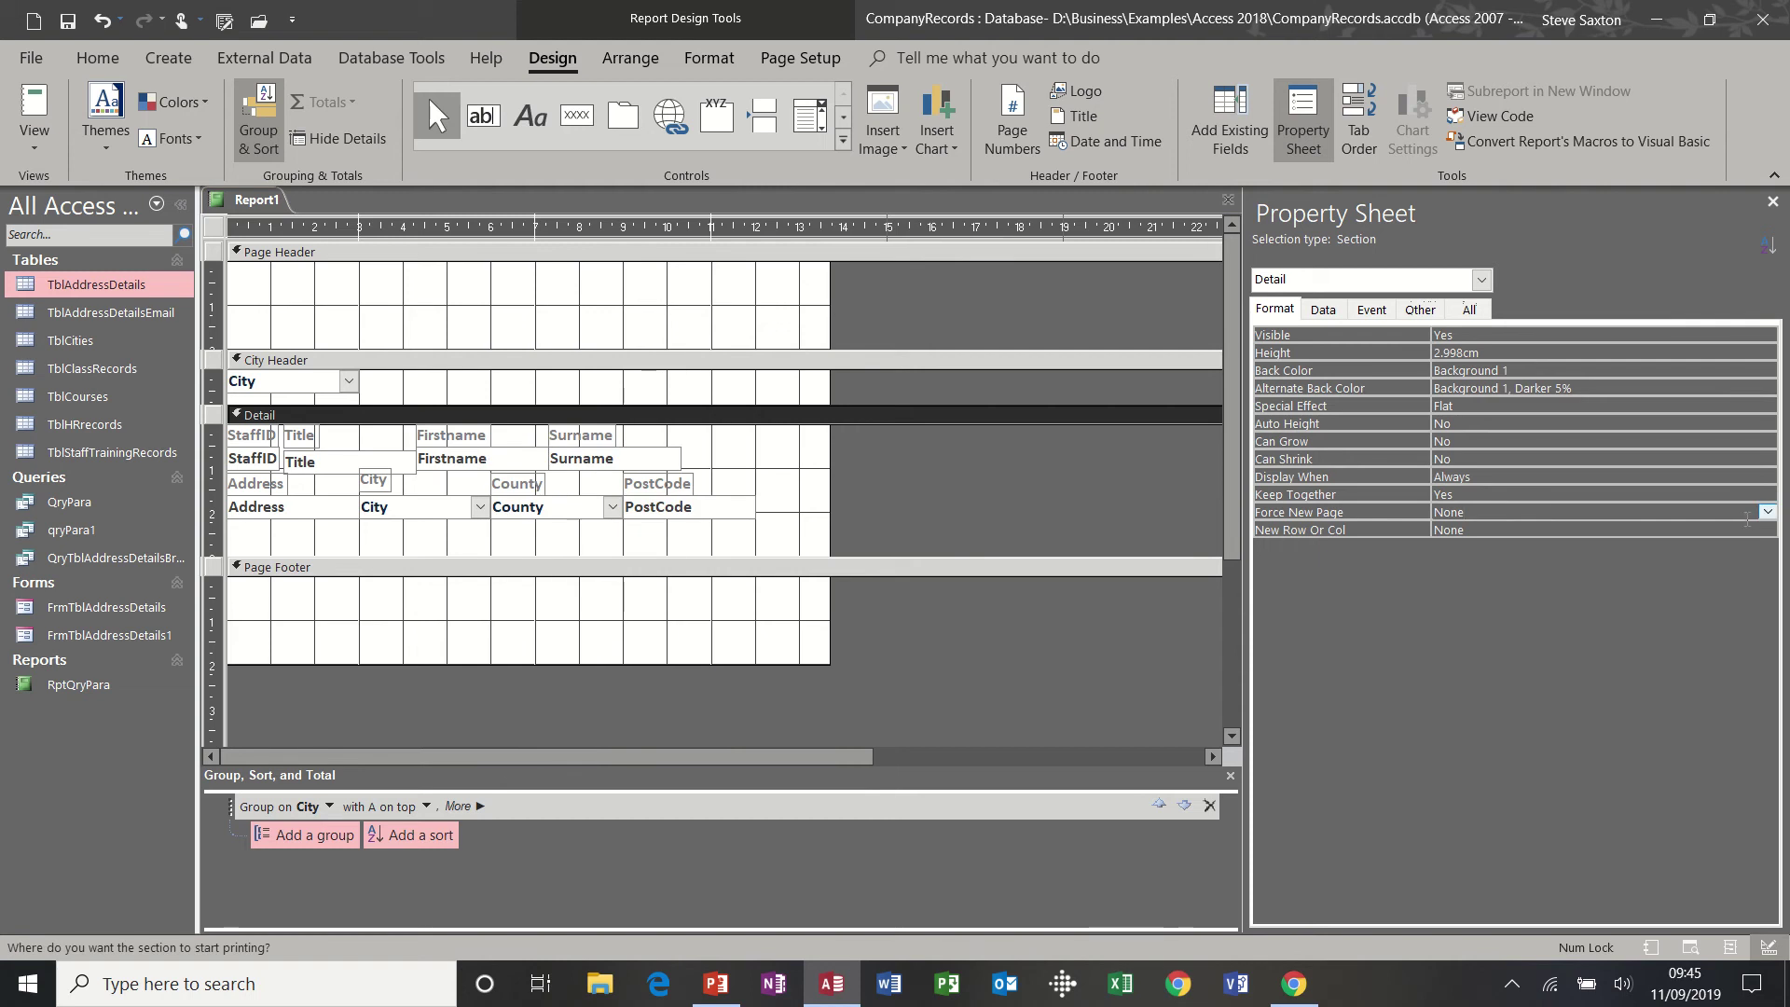
click(1767, 513)
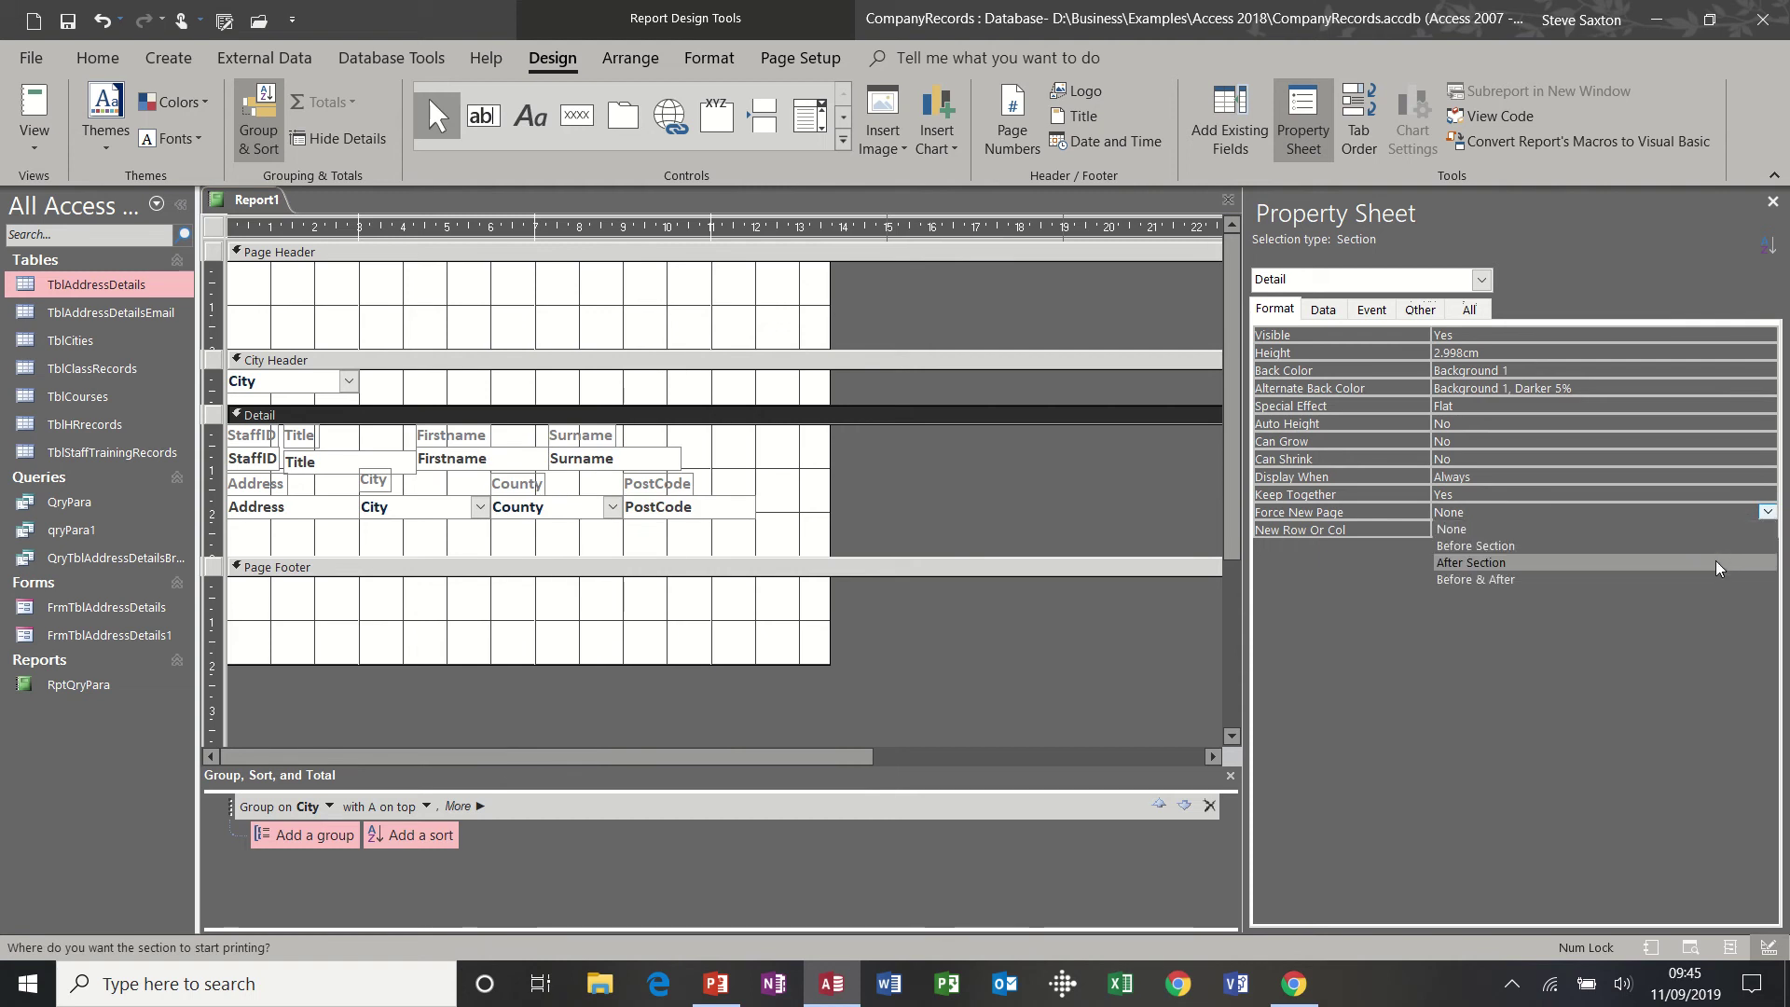
click(1684, 563)
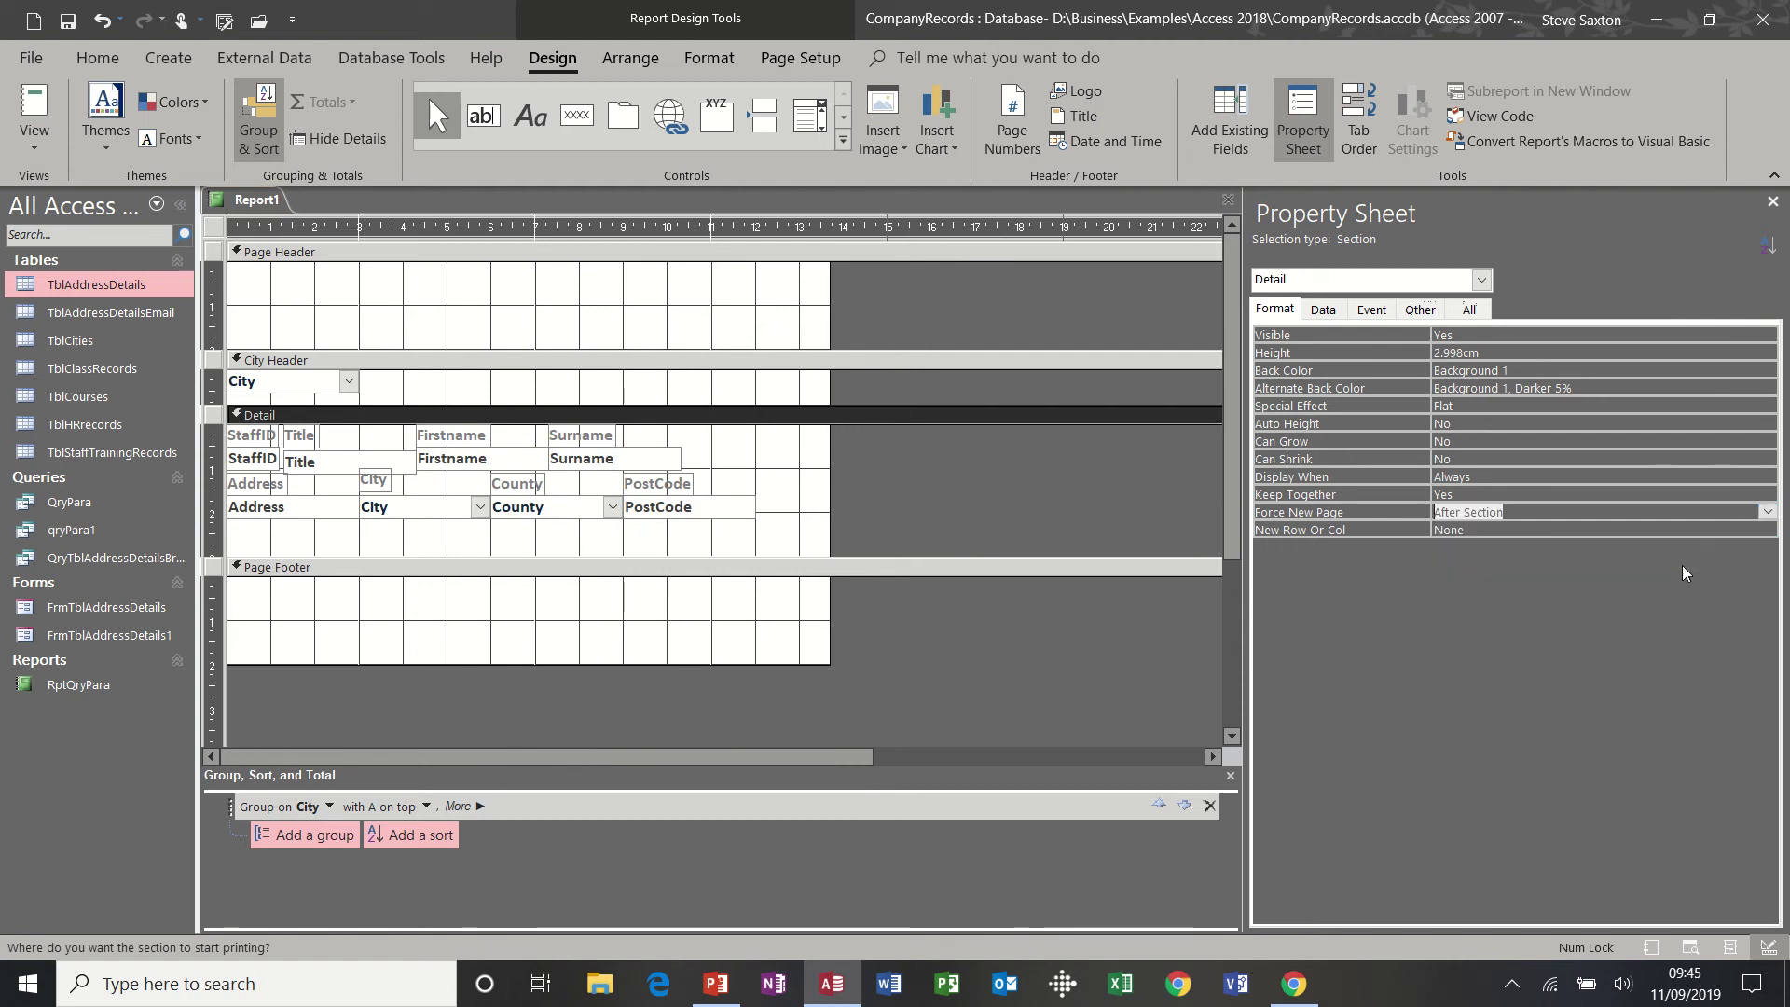
click(35, 108)
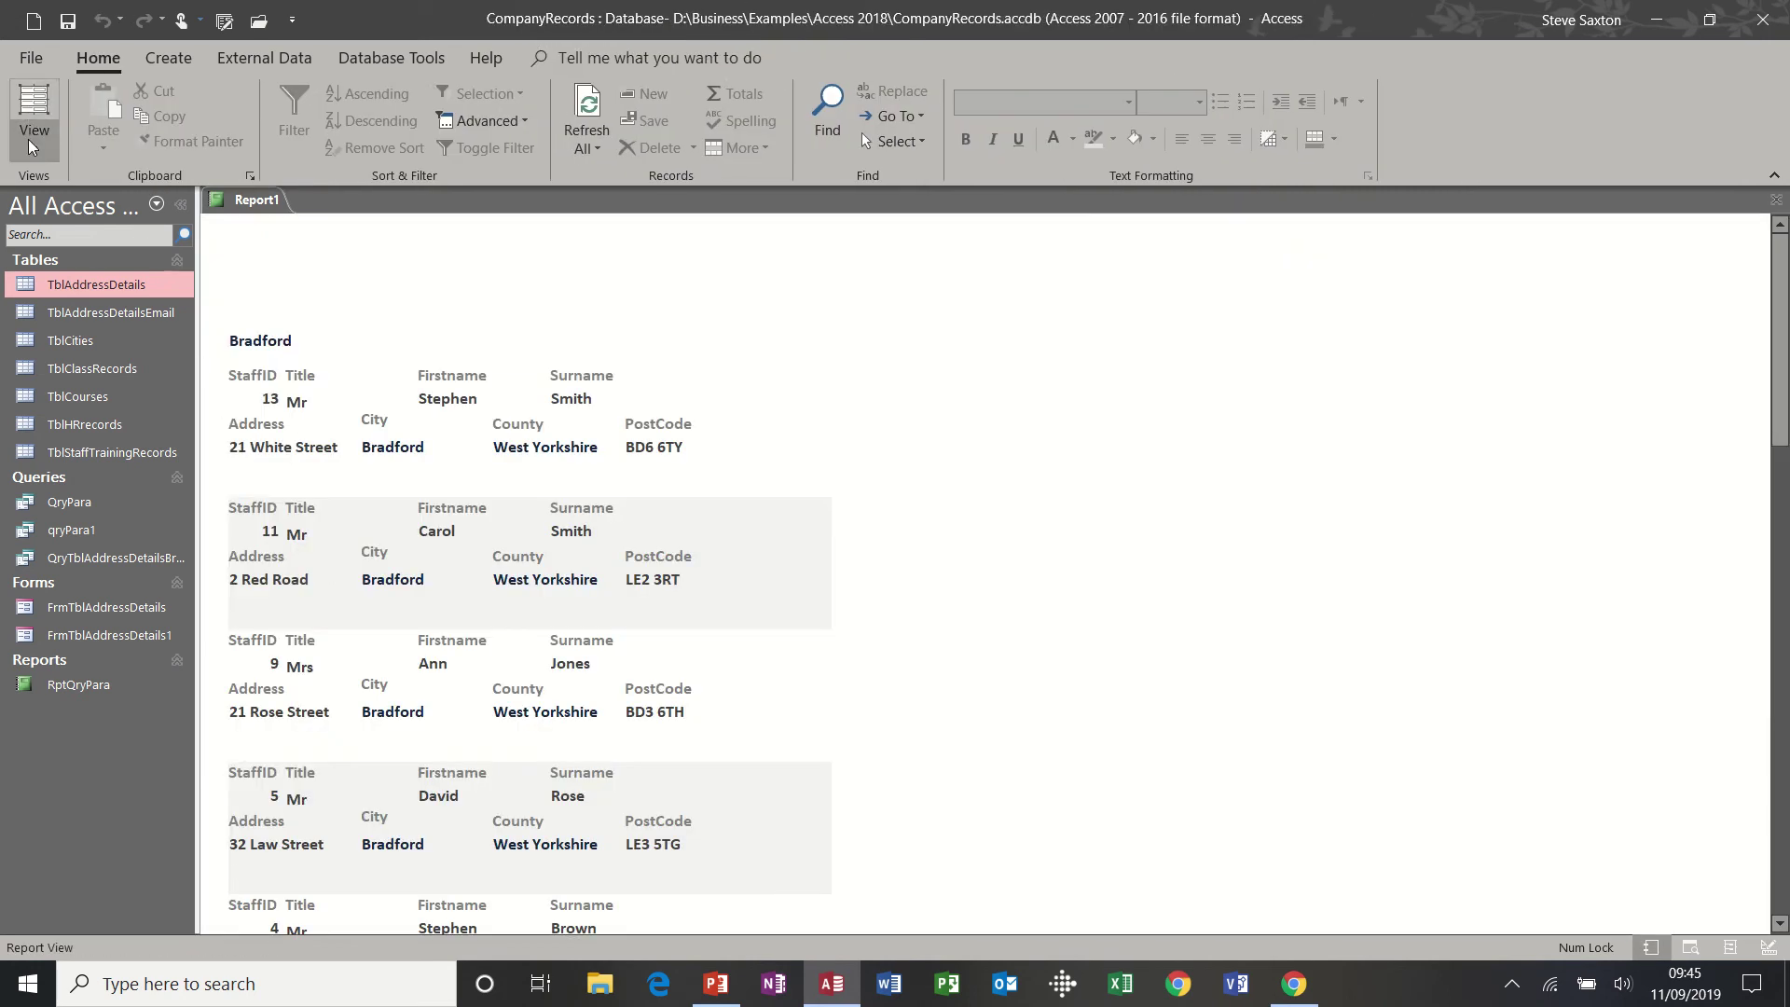
click(35, 138)
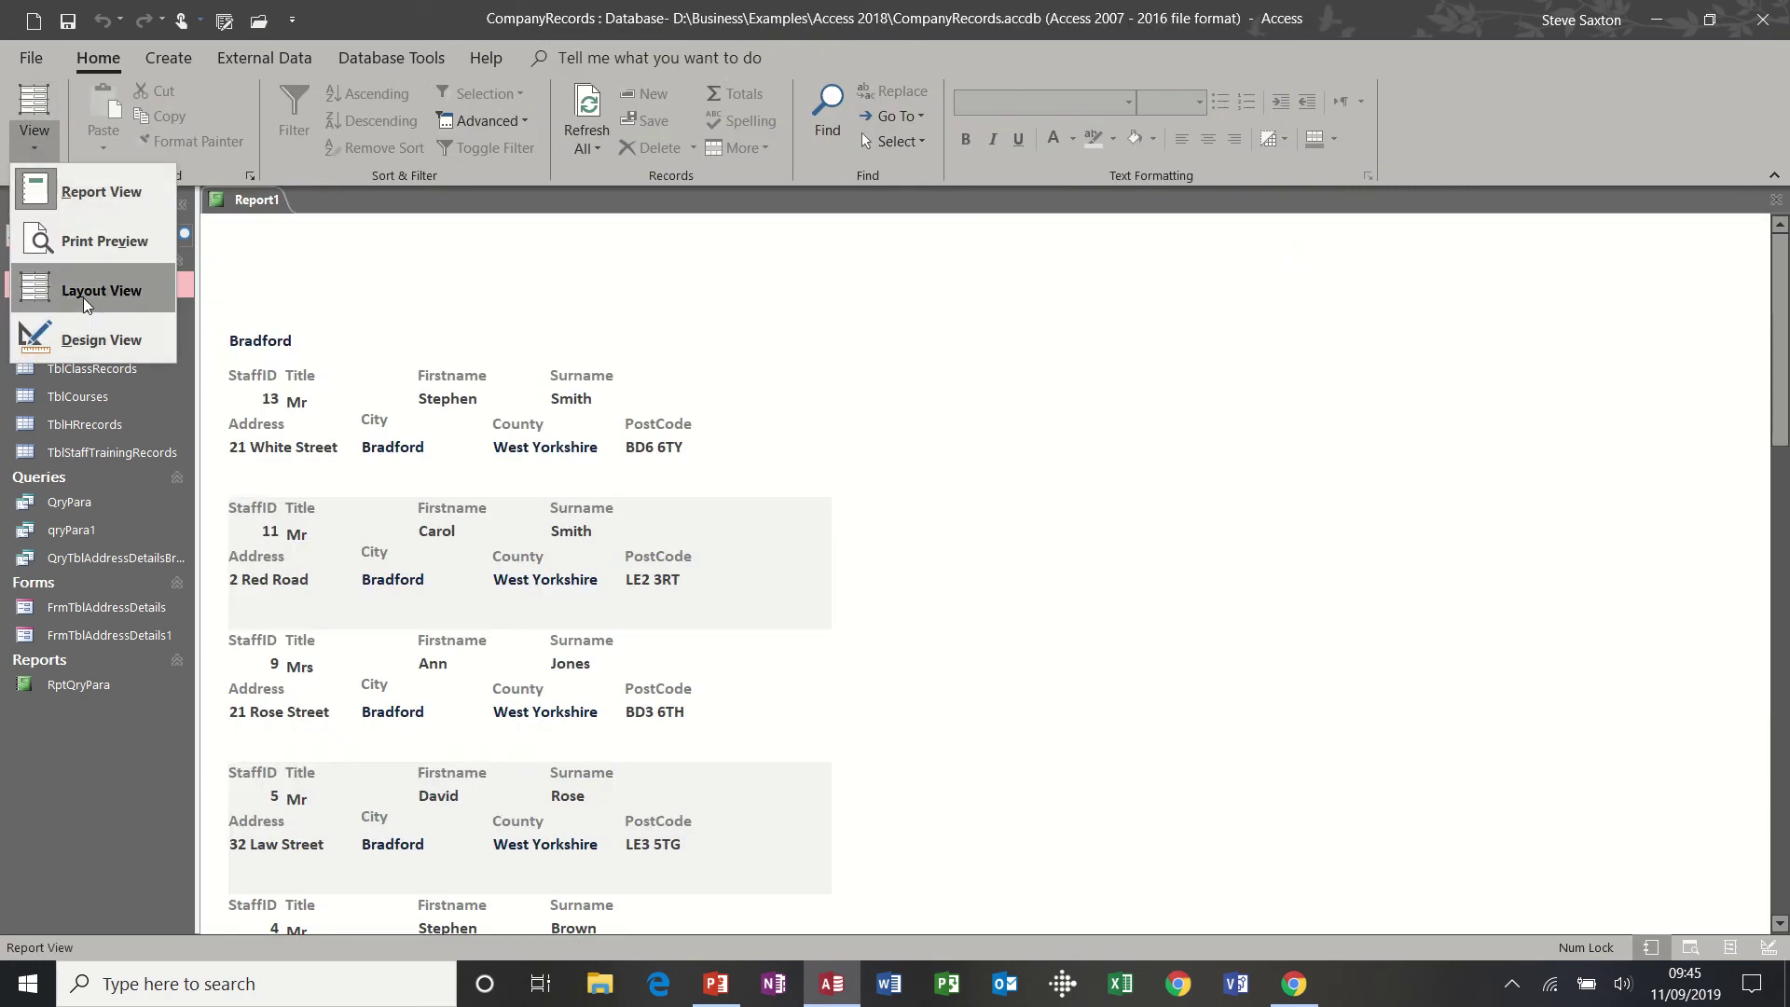
click(98, 242)
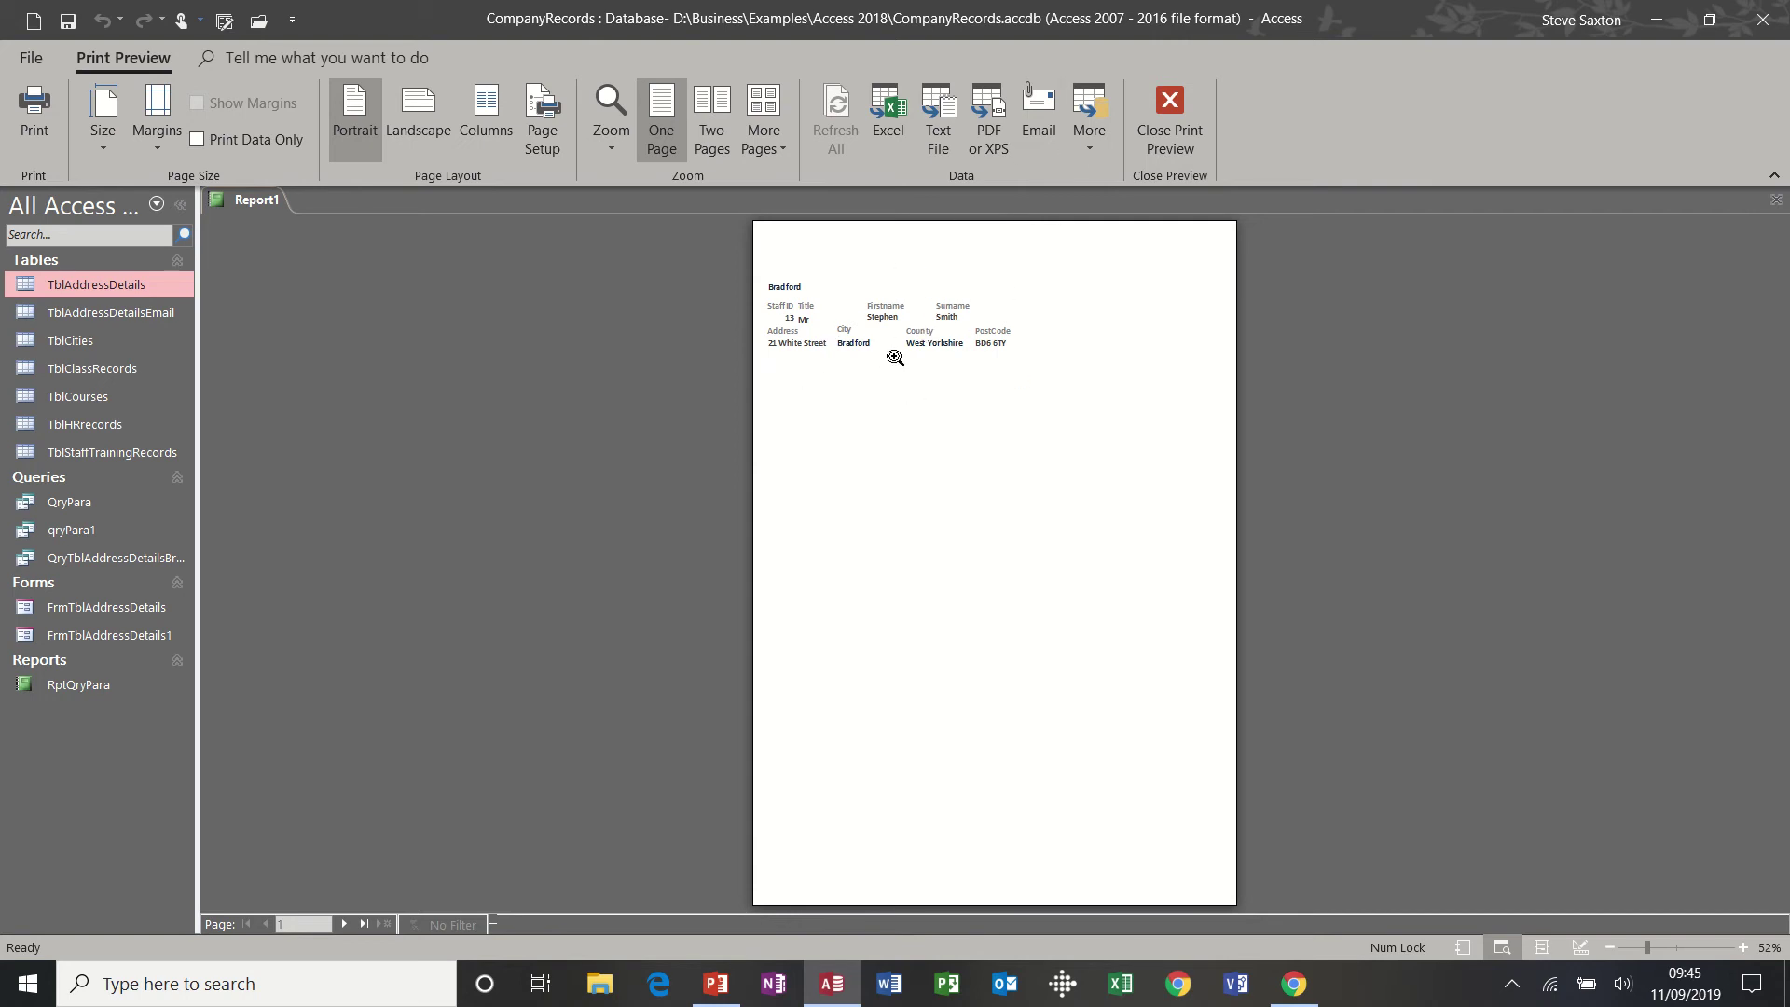
click(1175, 110)
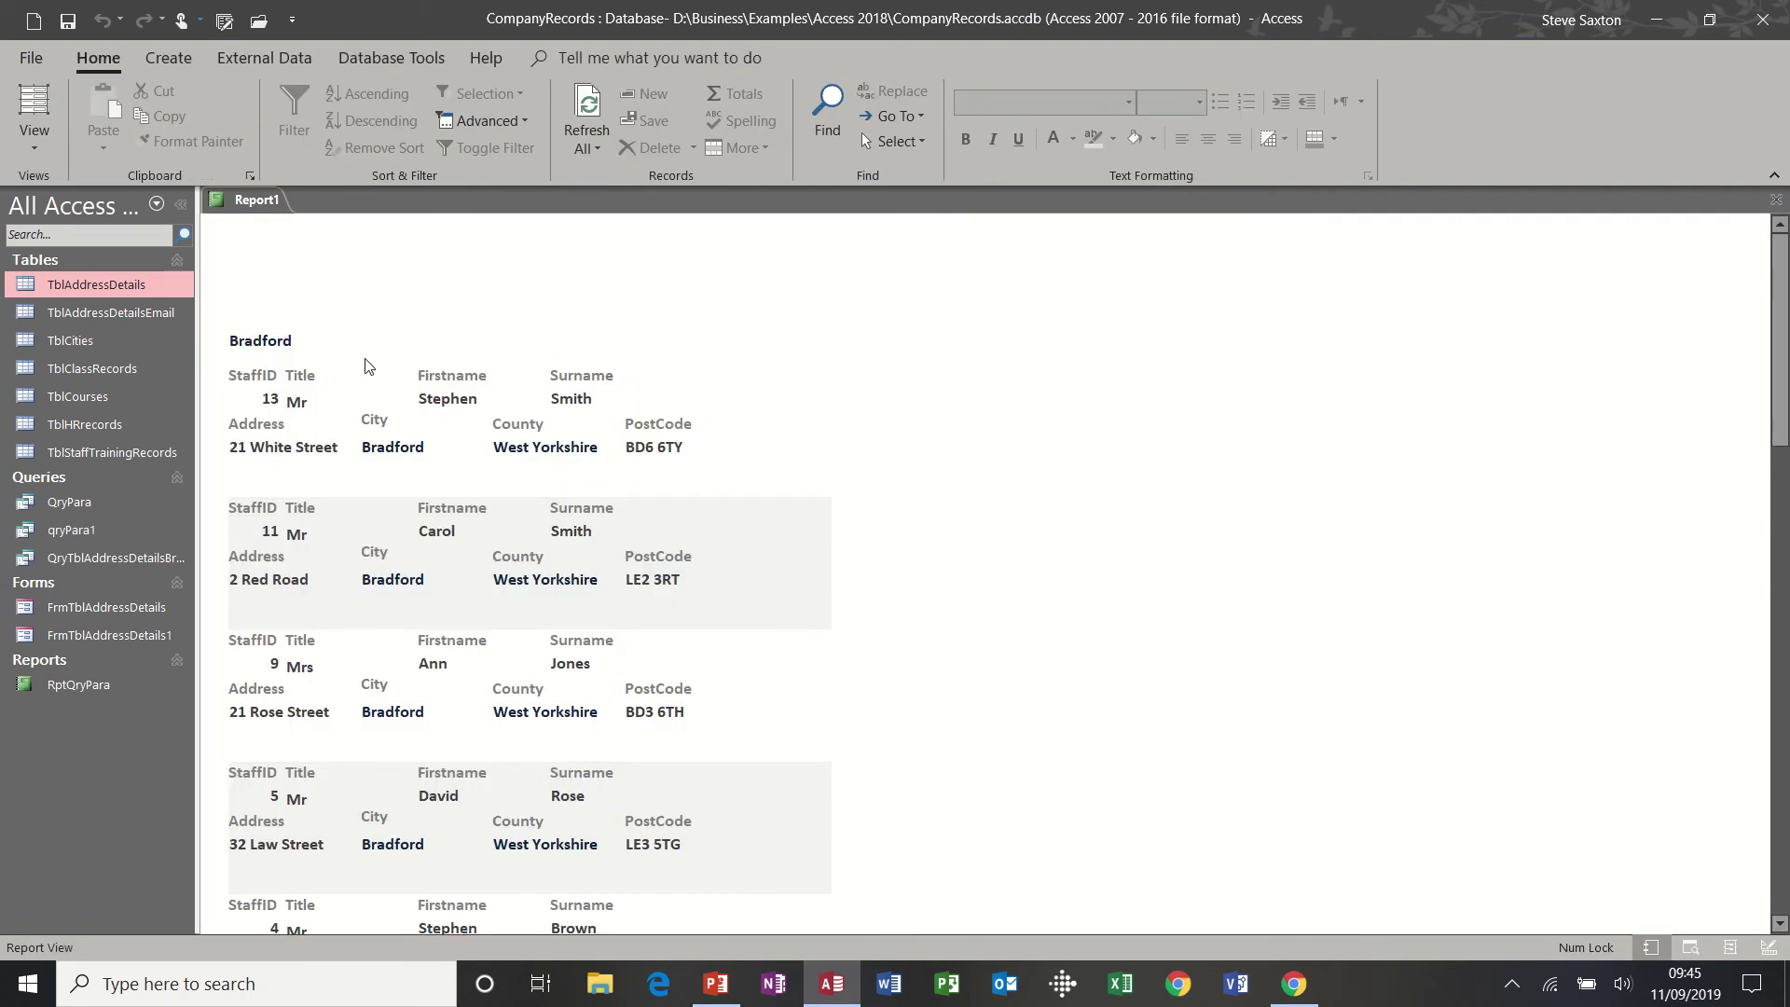
Step: In Design View, select all Detail controls and shift them right under the City header
click(34, 140)
click(75, 338)
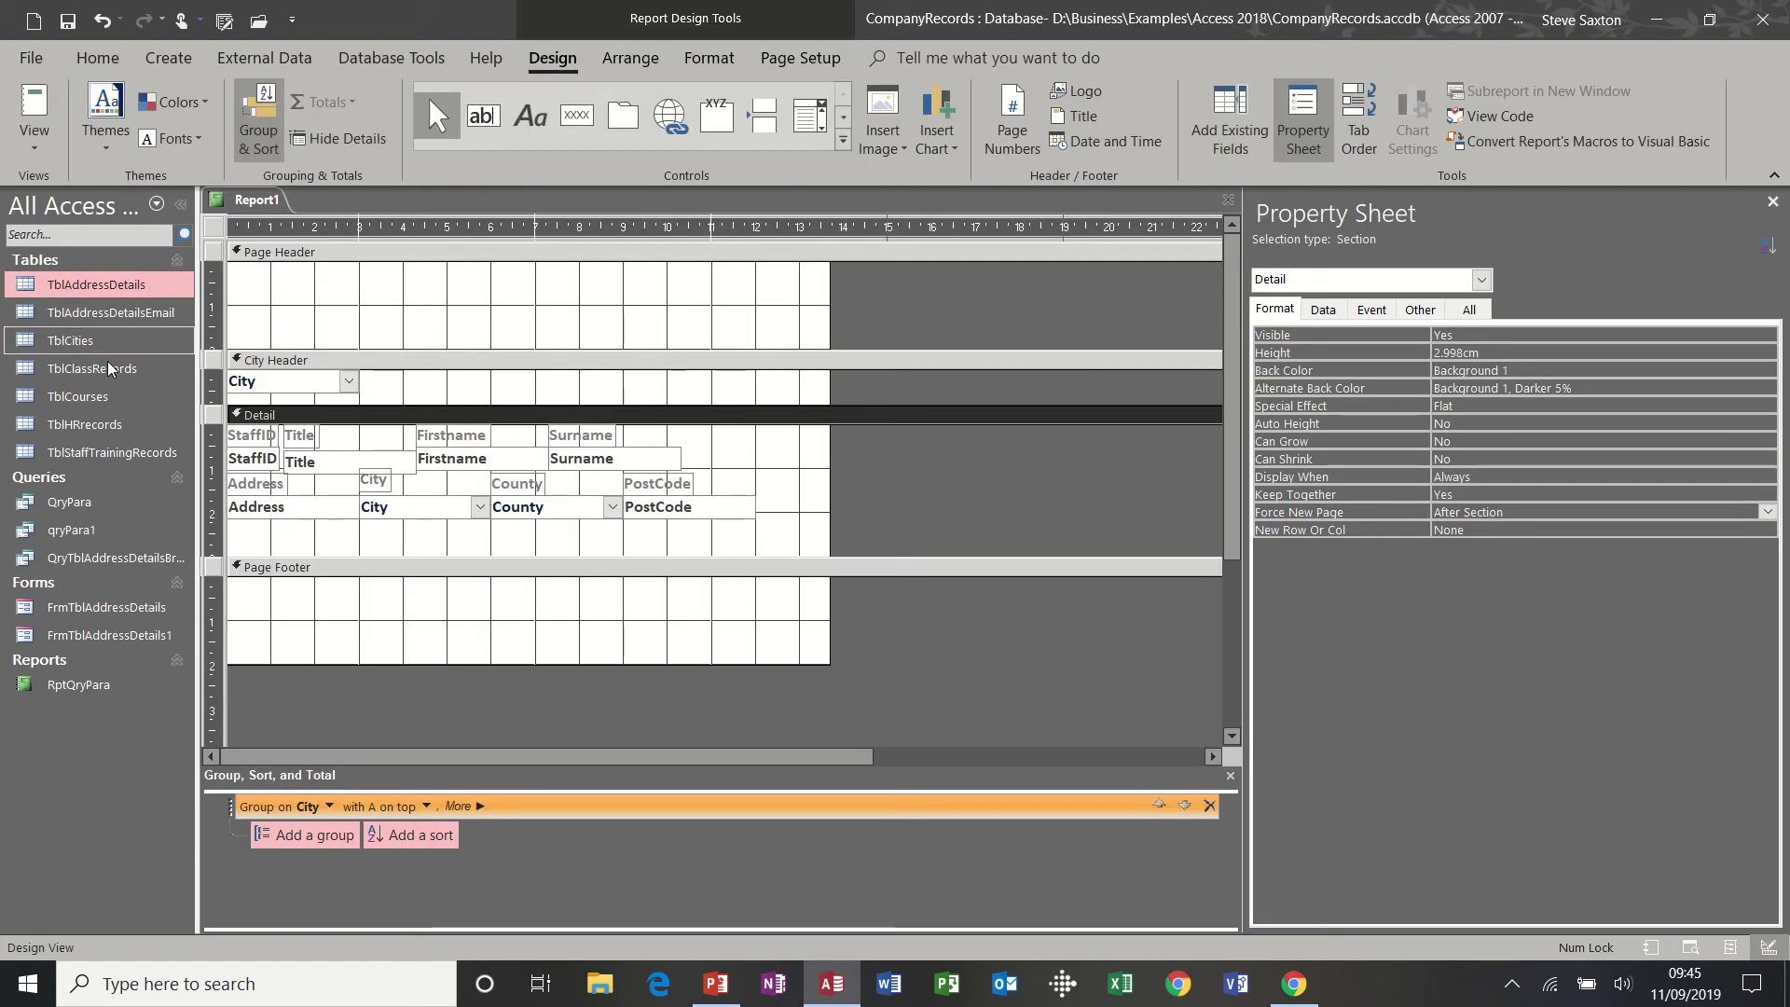
drag(218, 432, 216, 515)
drag(531, 520, 654, 518)
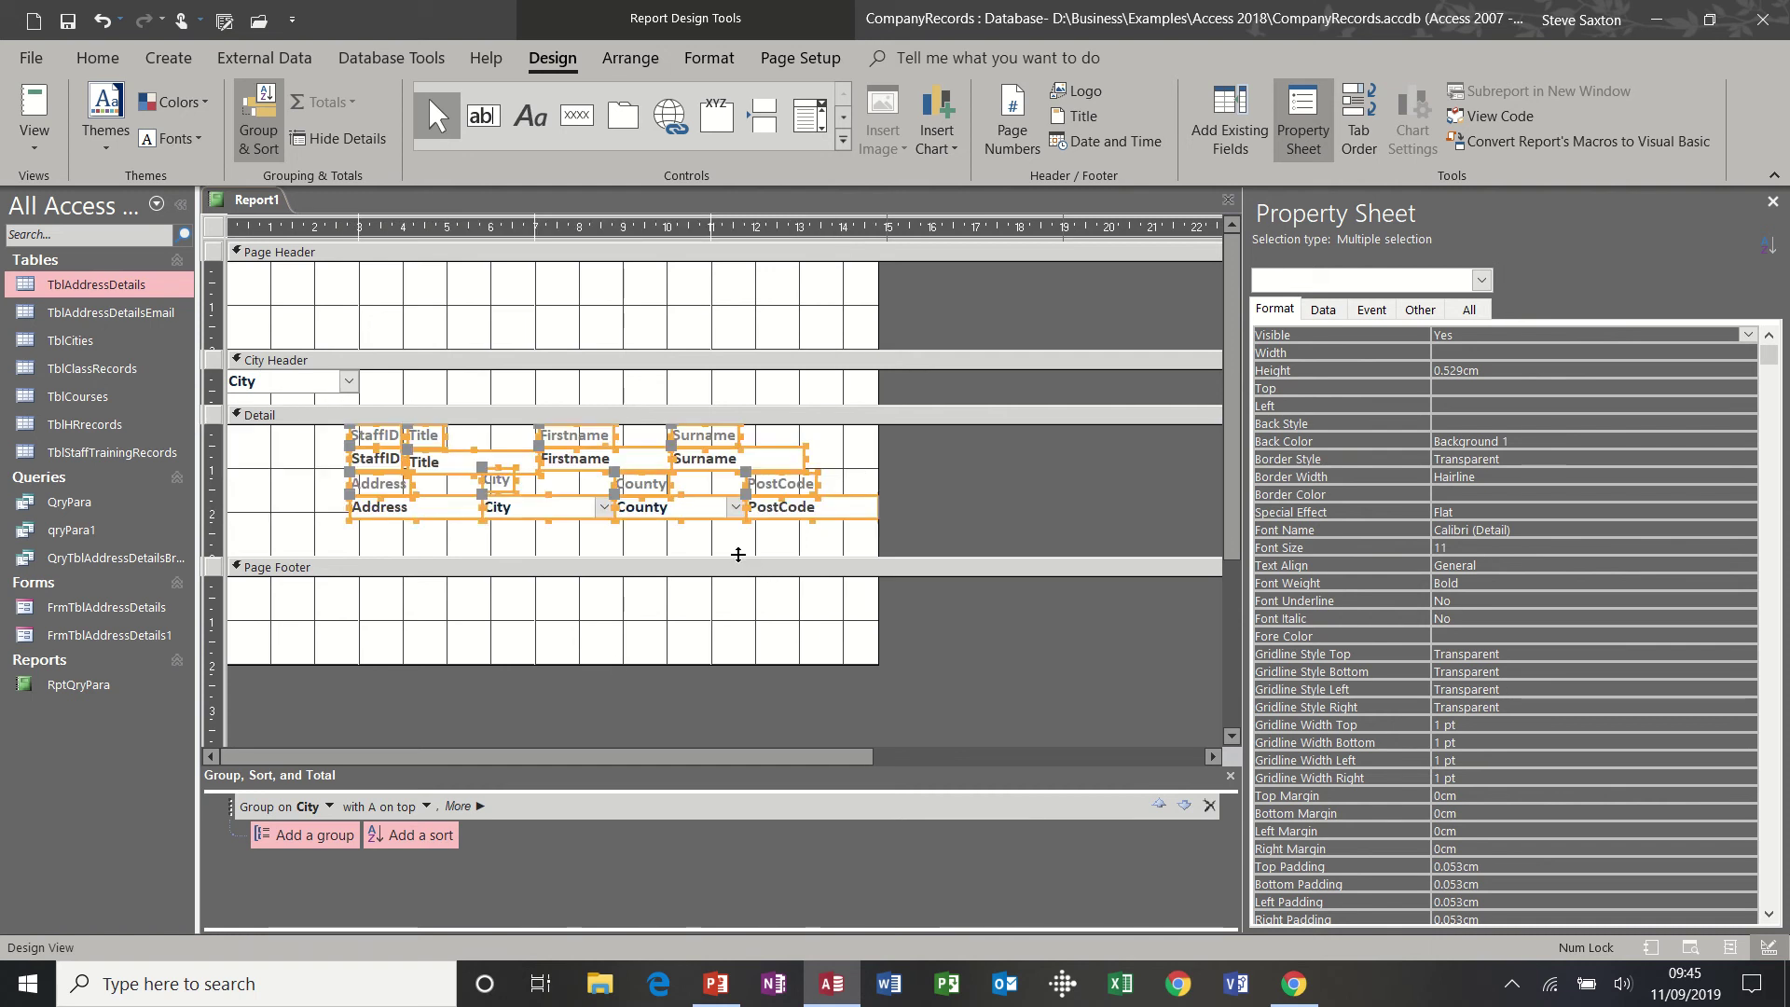
Step: Set the Detail section's Force New Page back to None and check several records per page in Print Preview
click(651, 417)
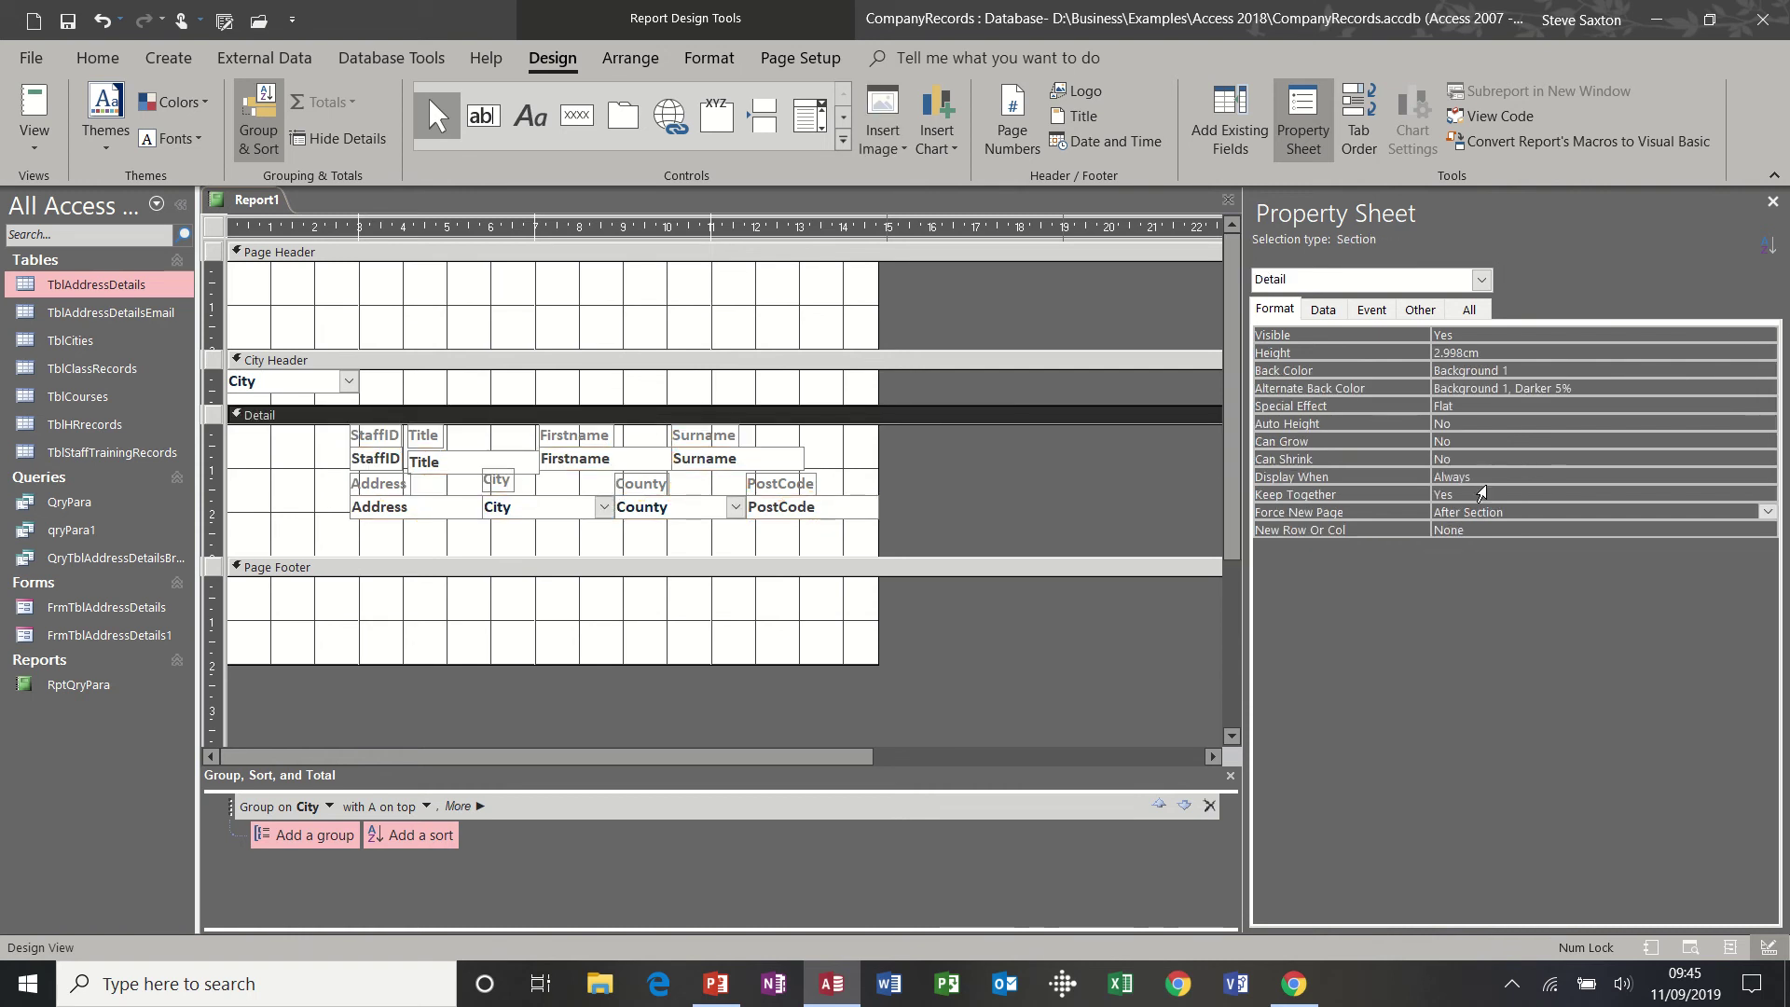
click(1524, 510)
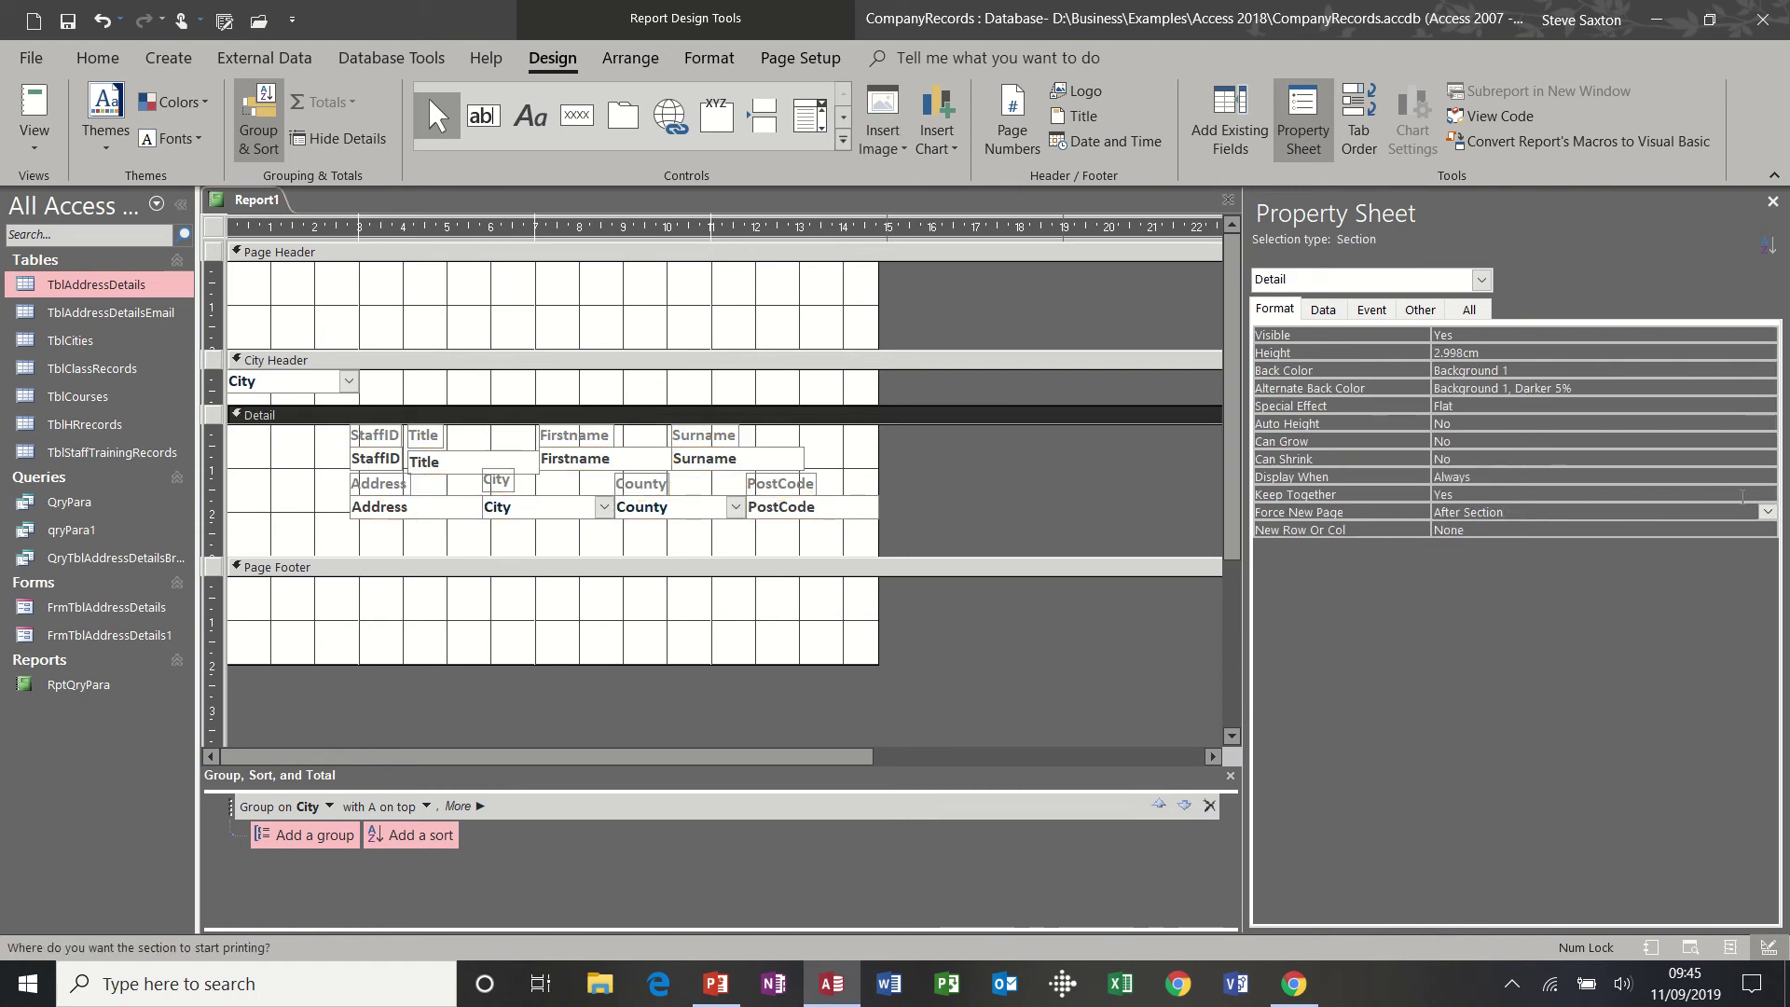
click(1768, 513)
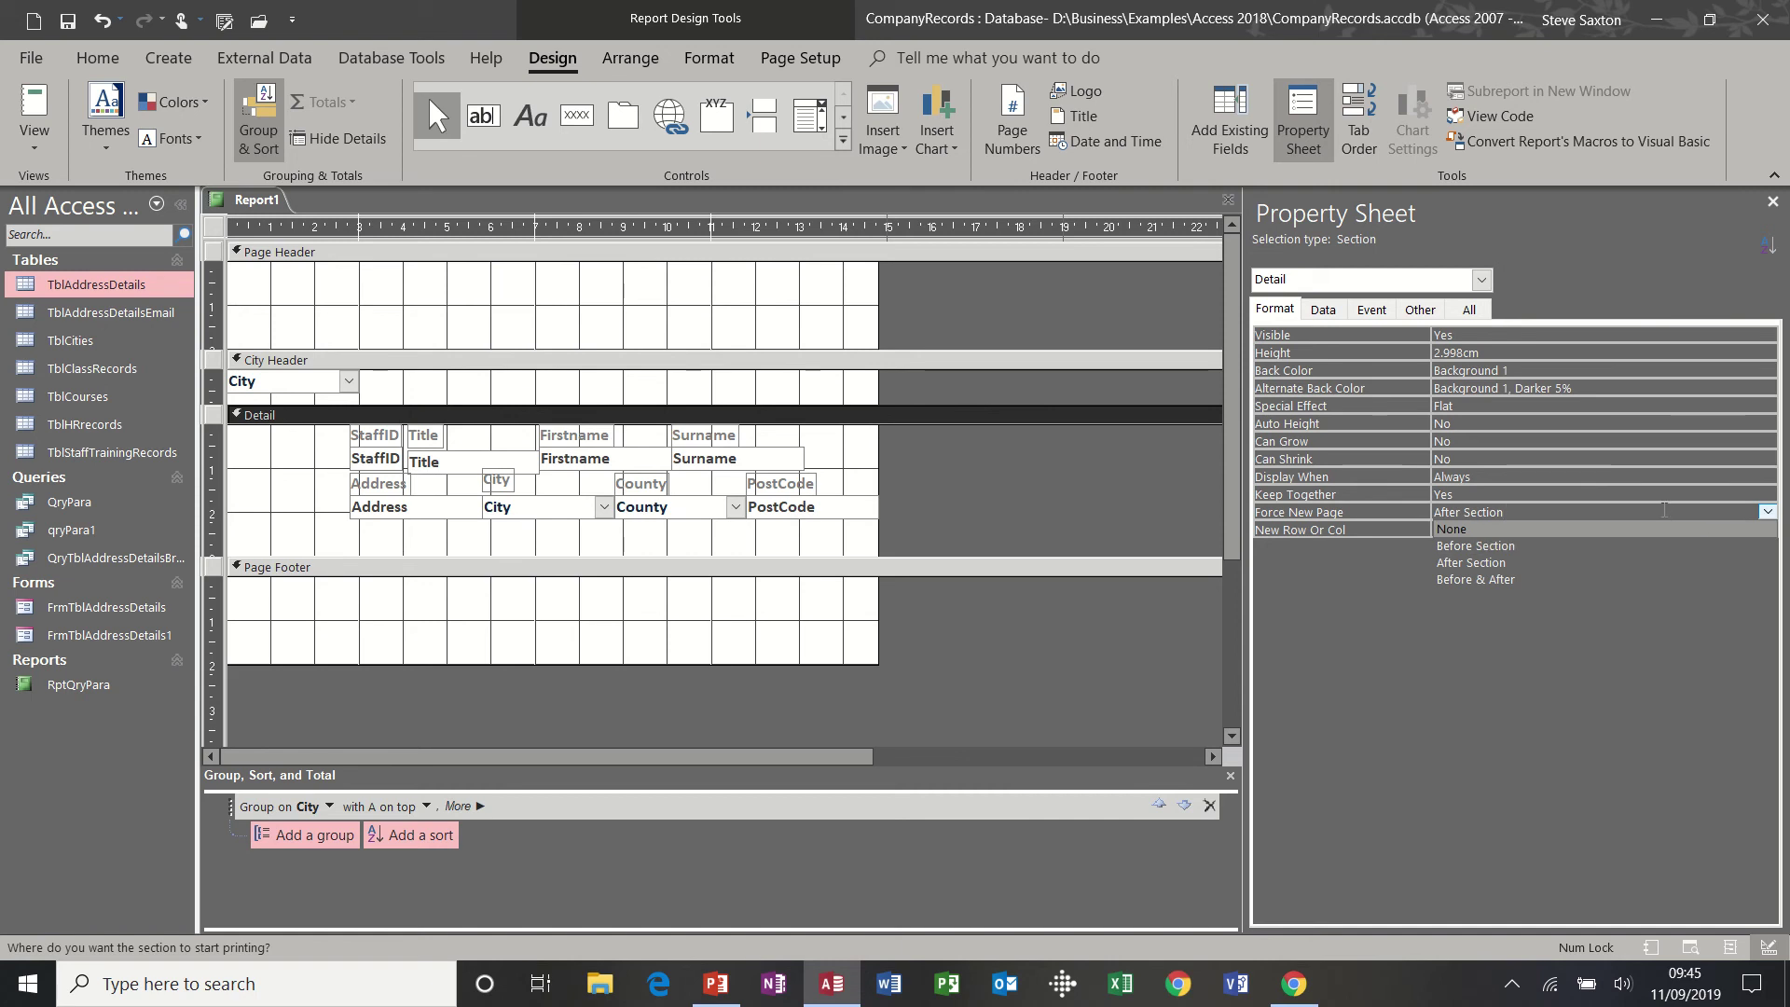
click(1648, 533)
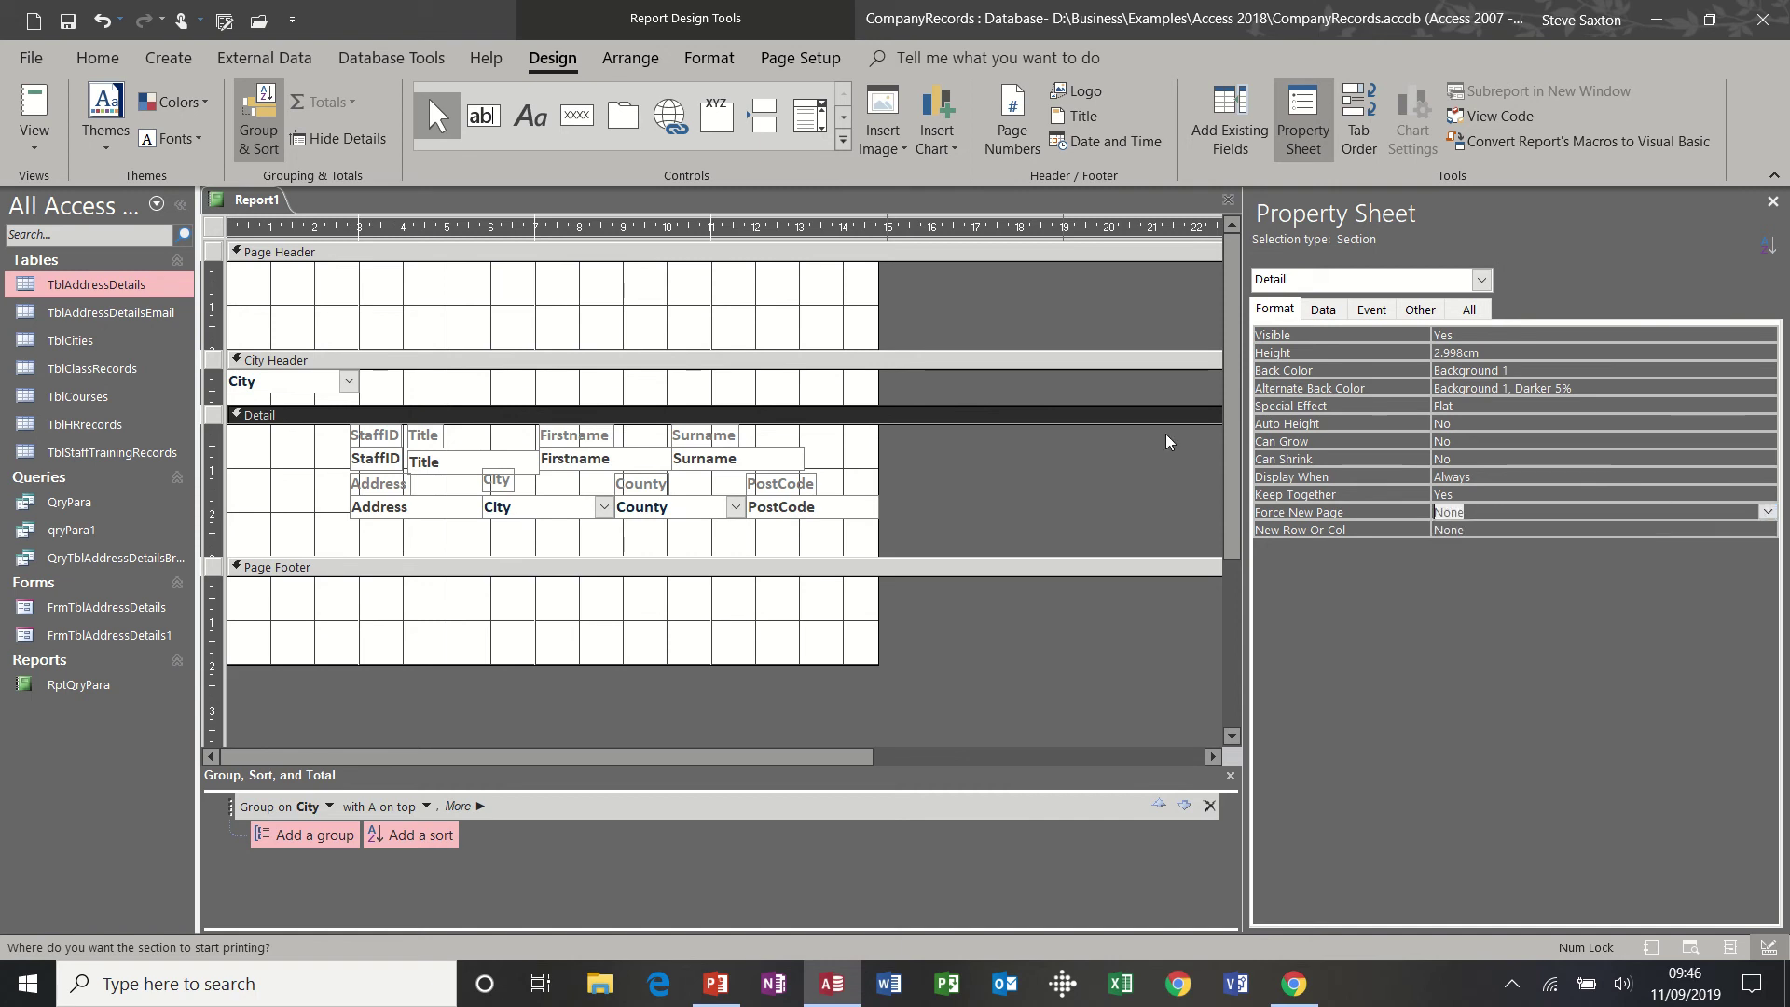
click(42, 140)
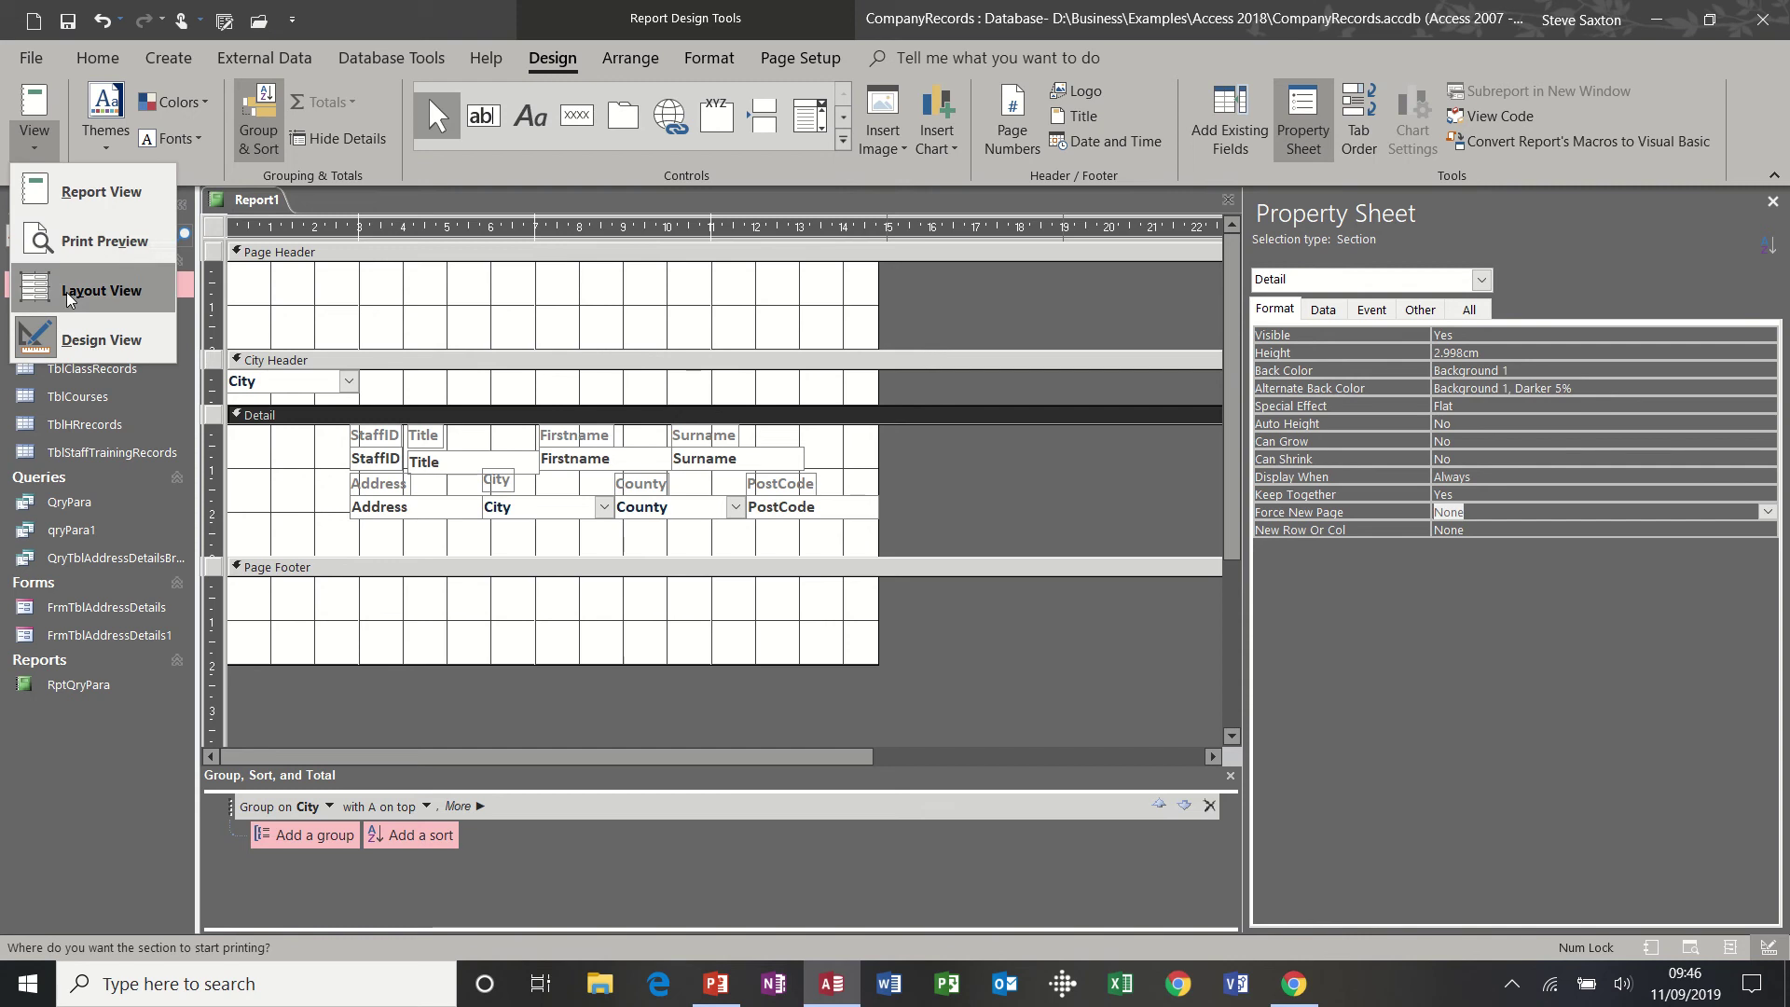
click(88, 251)
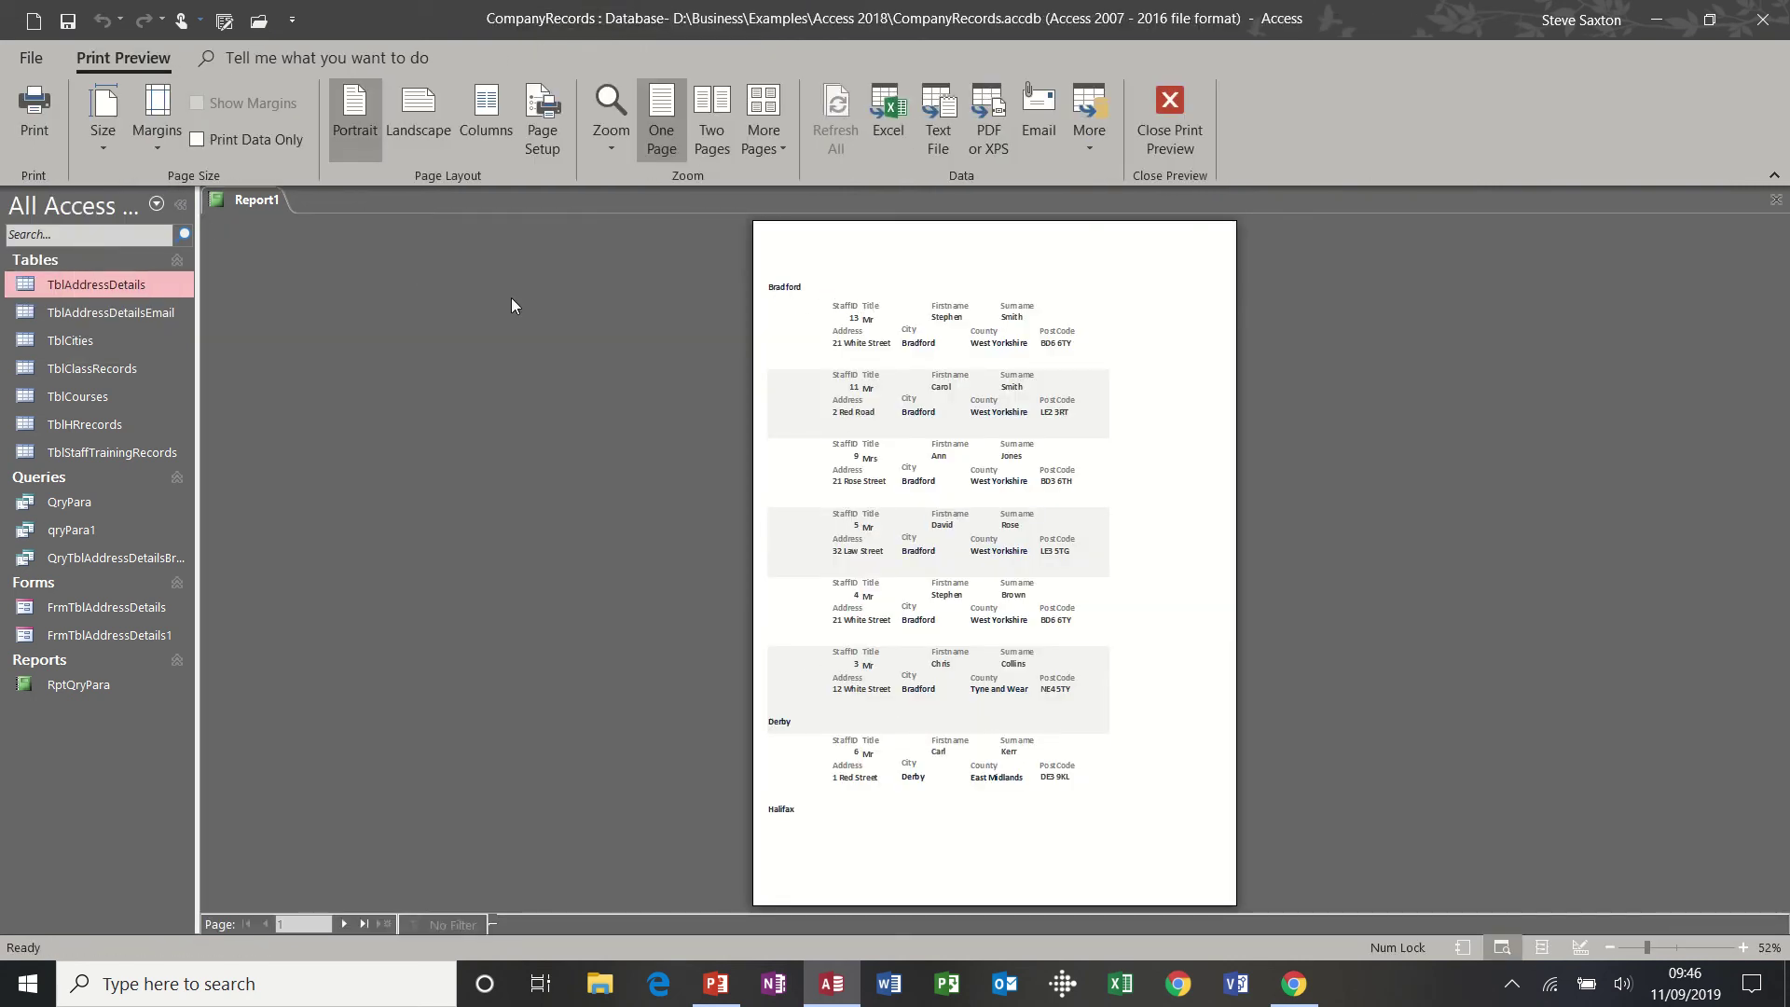
click(1169, 121)
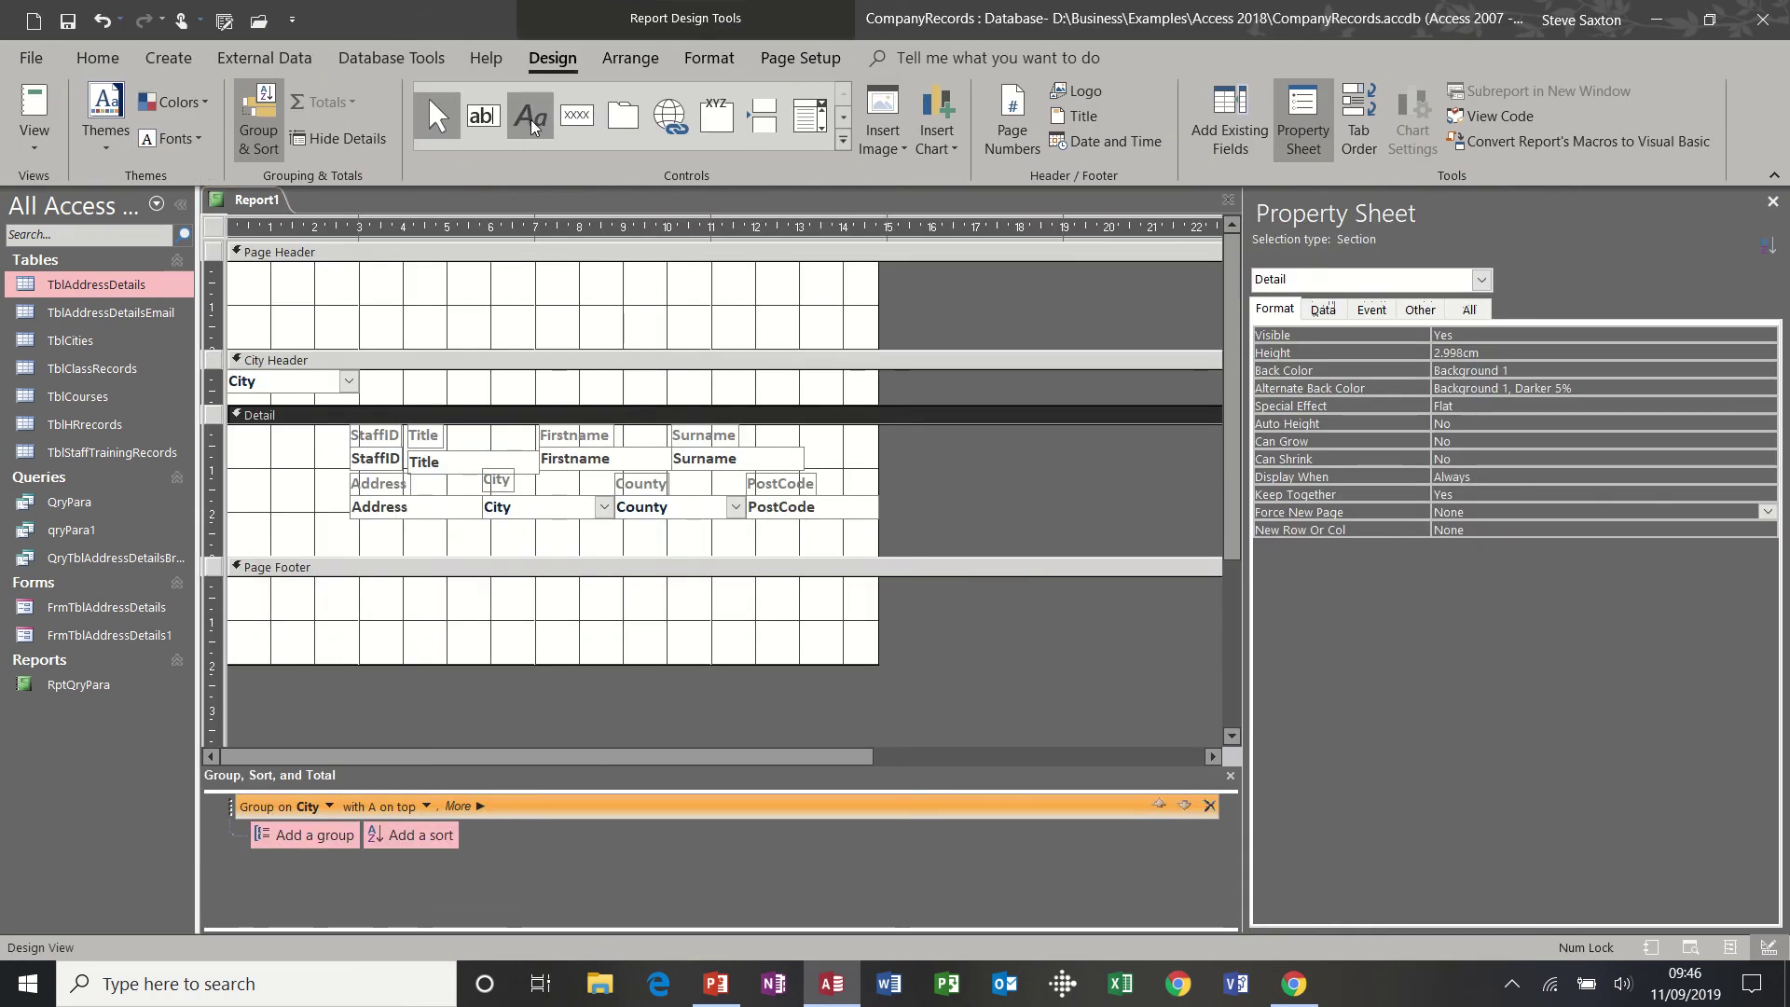
Step: Draw a label reading 'Staff Details' in the Page Header and select it
click(529, 121)
drag(333, 282, 538, 347)
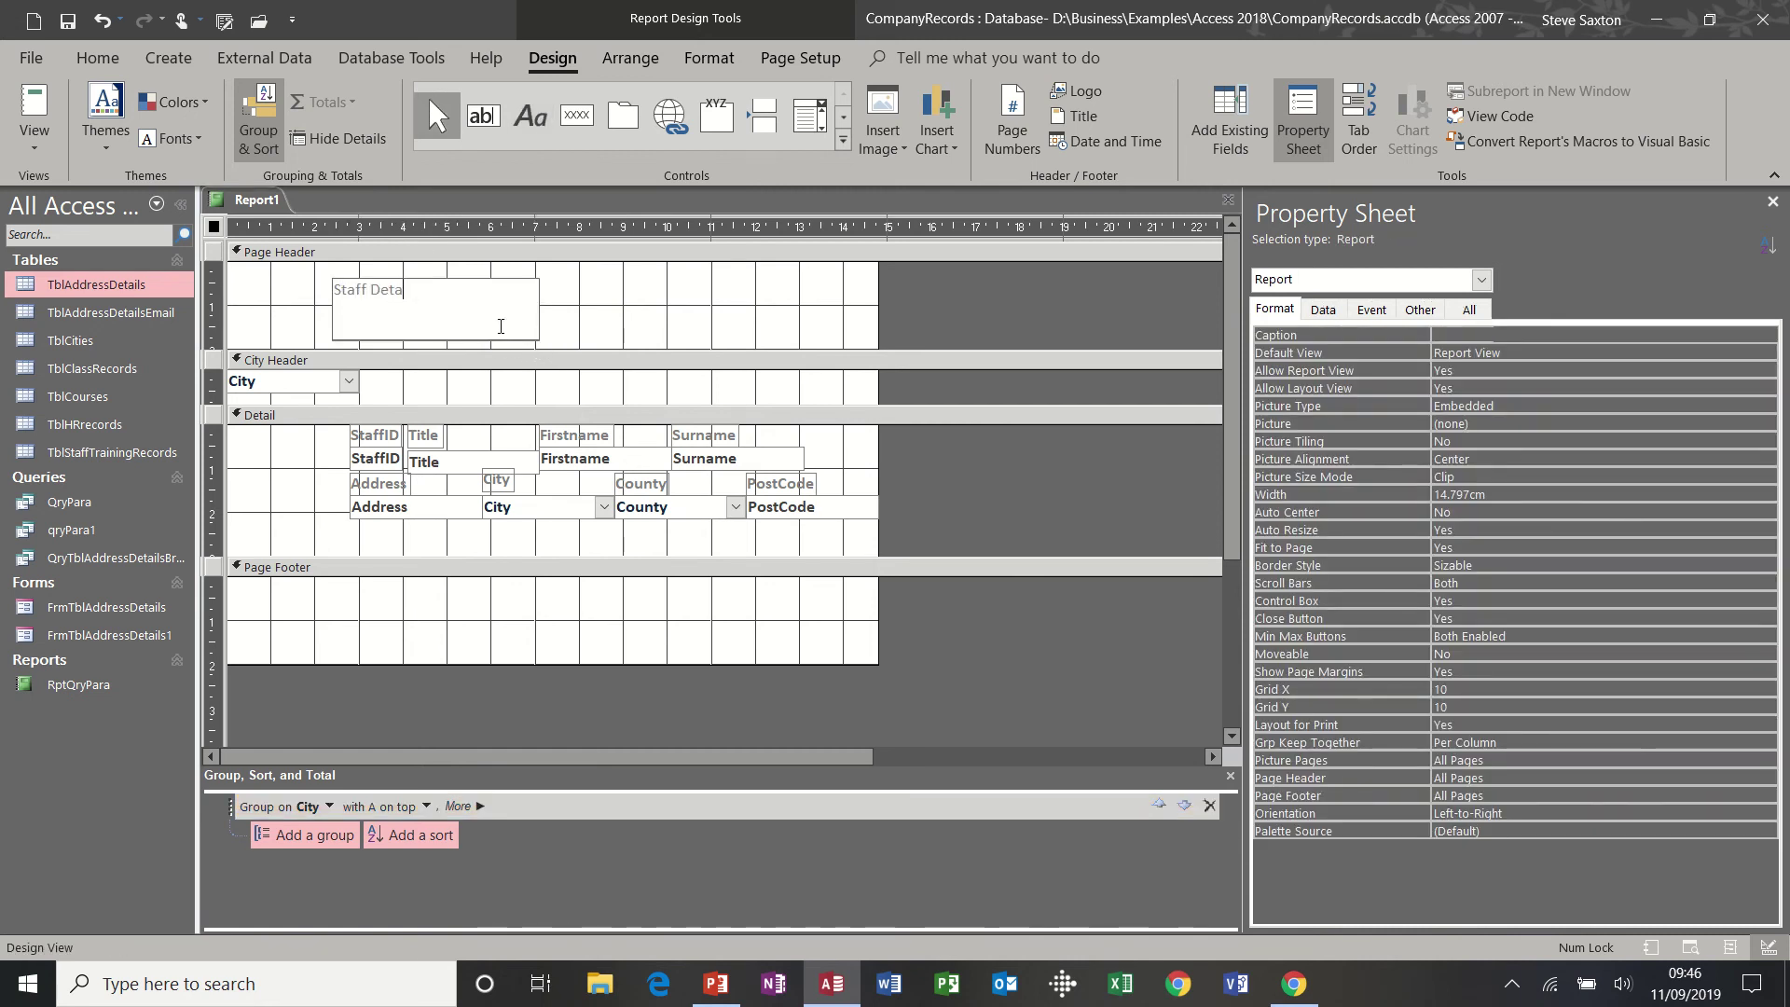
click(560, 327)
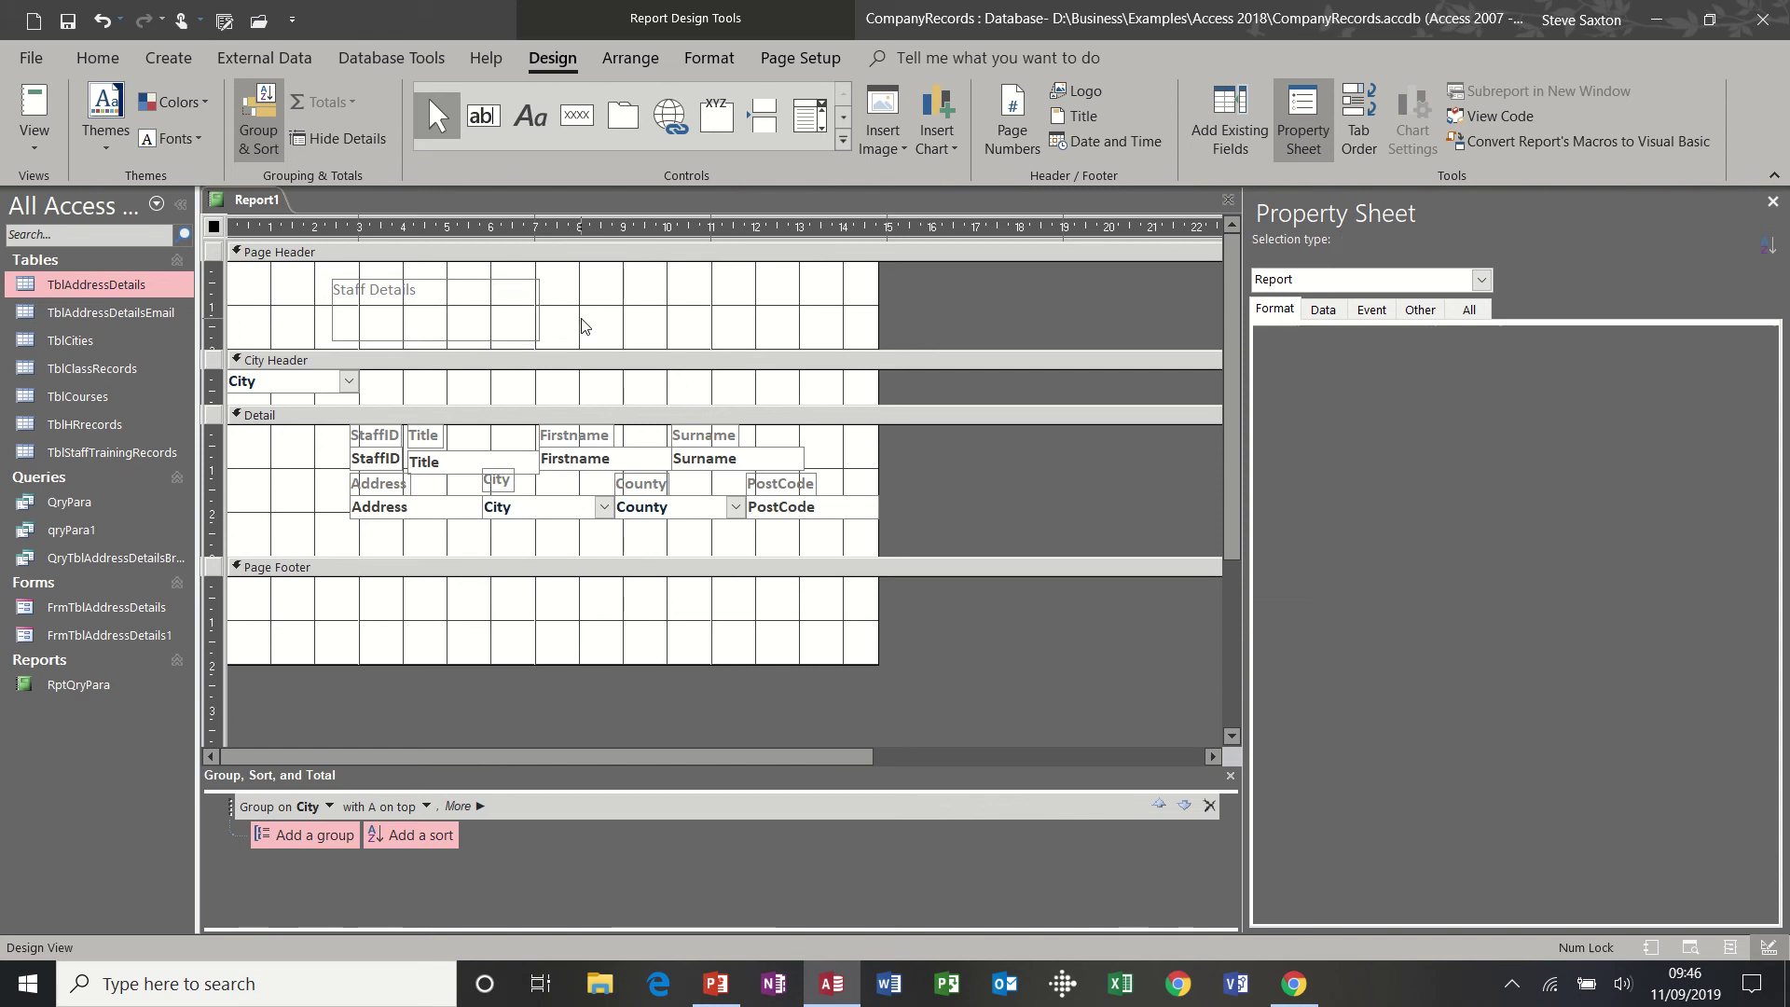
click(527, 319)
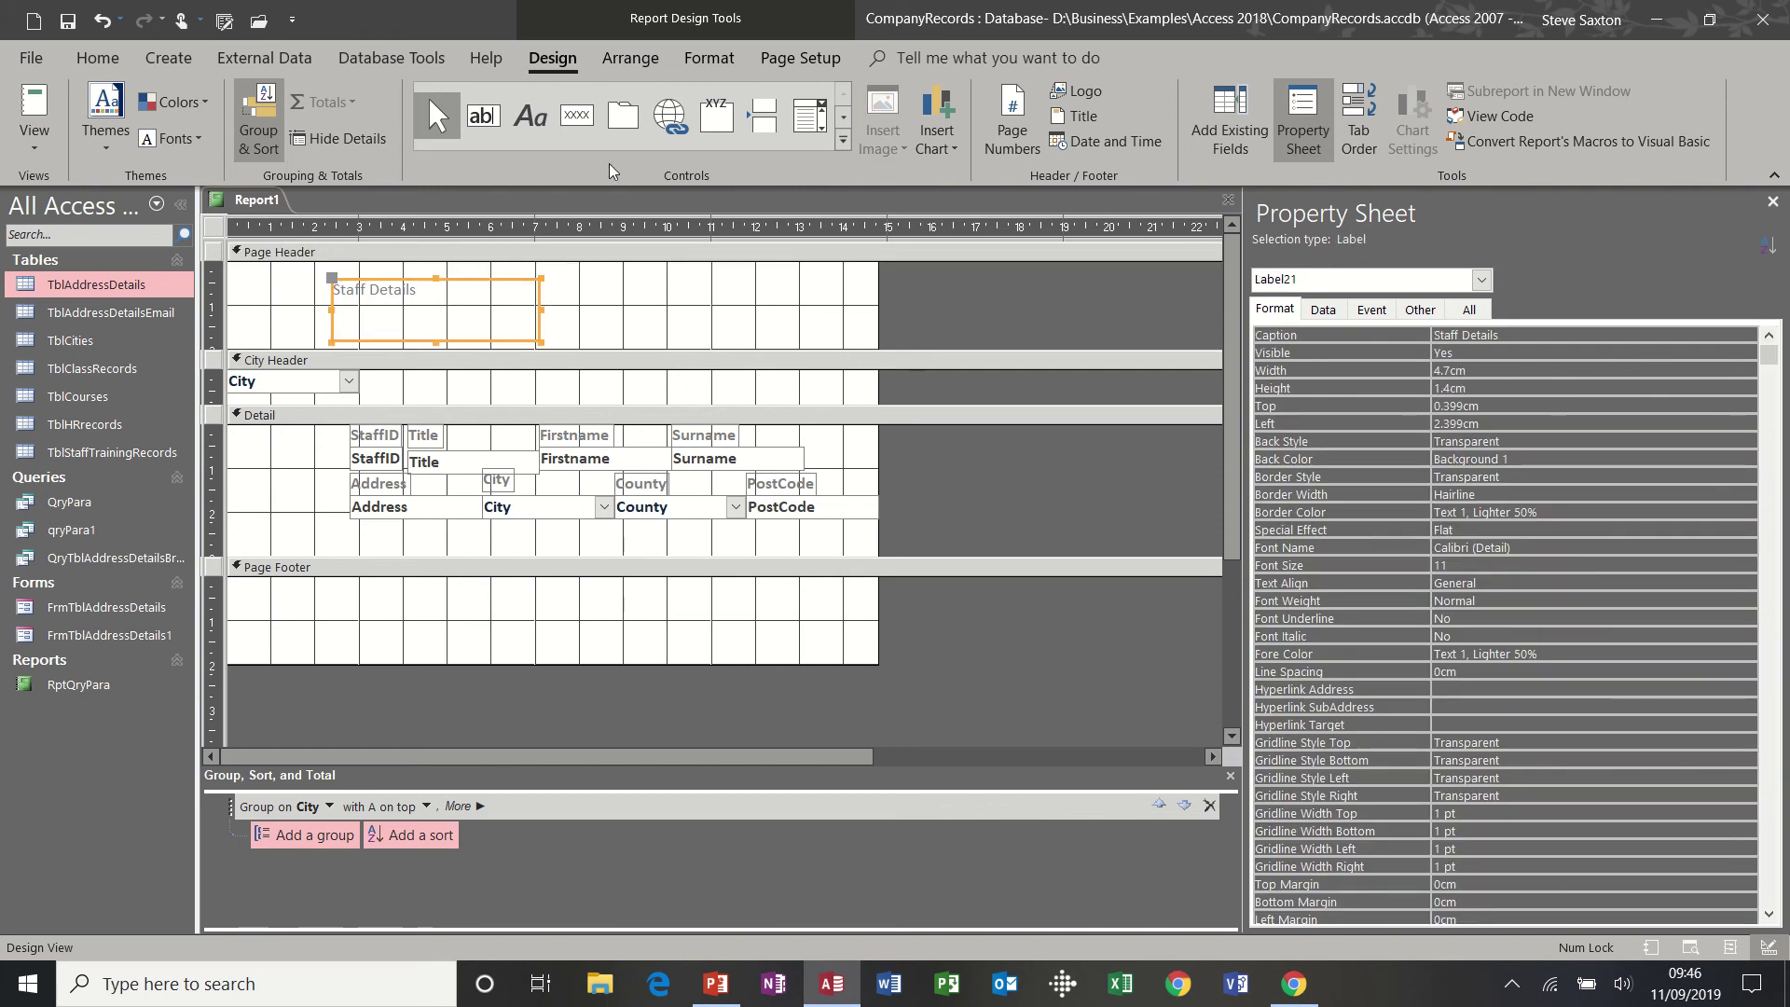
Step: Make the Staff Details text 16 point and red
click(629, 59)
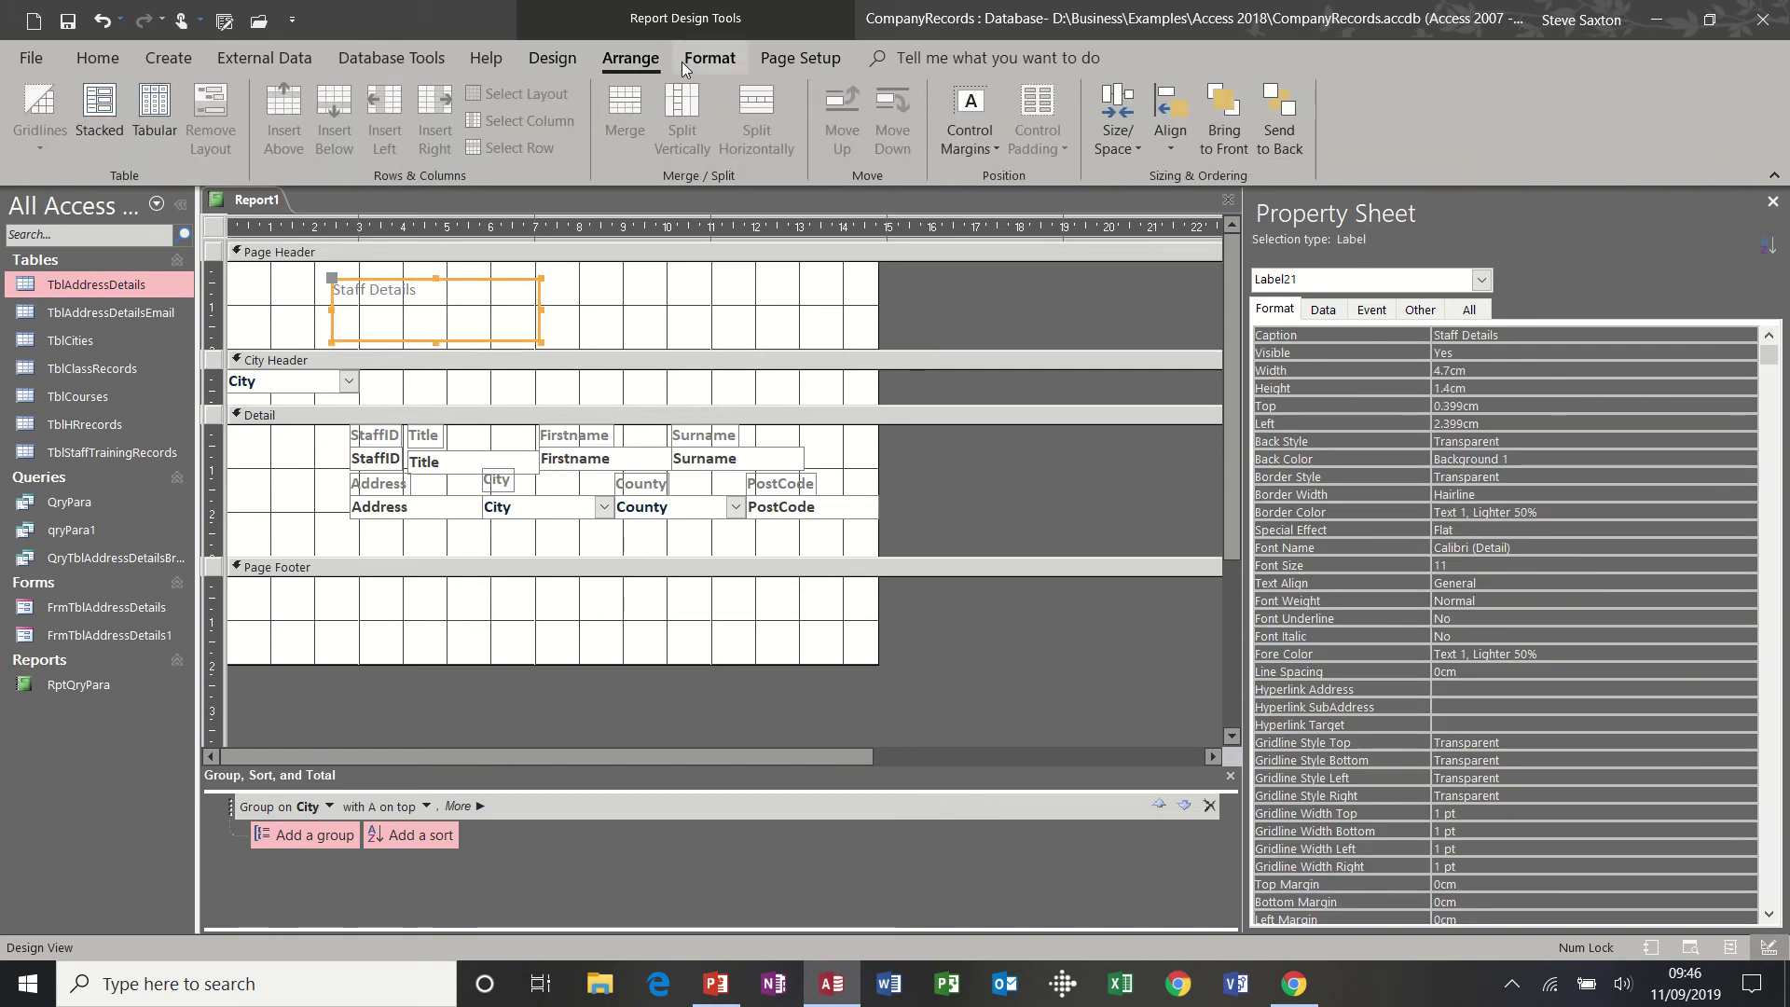
click(708, 59)
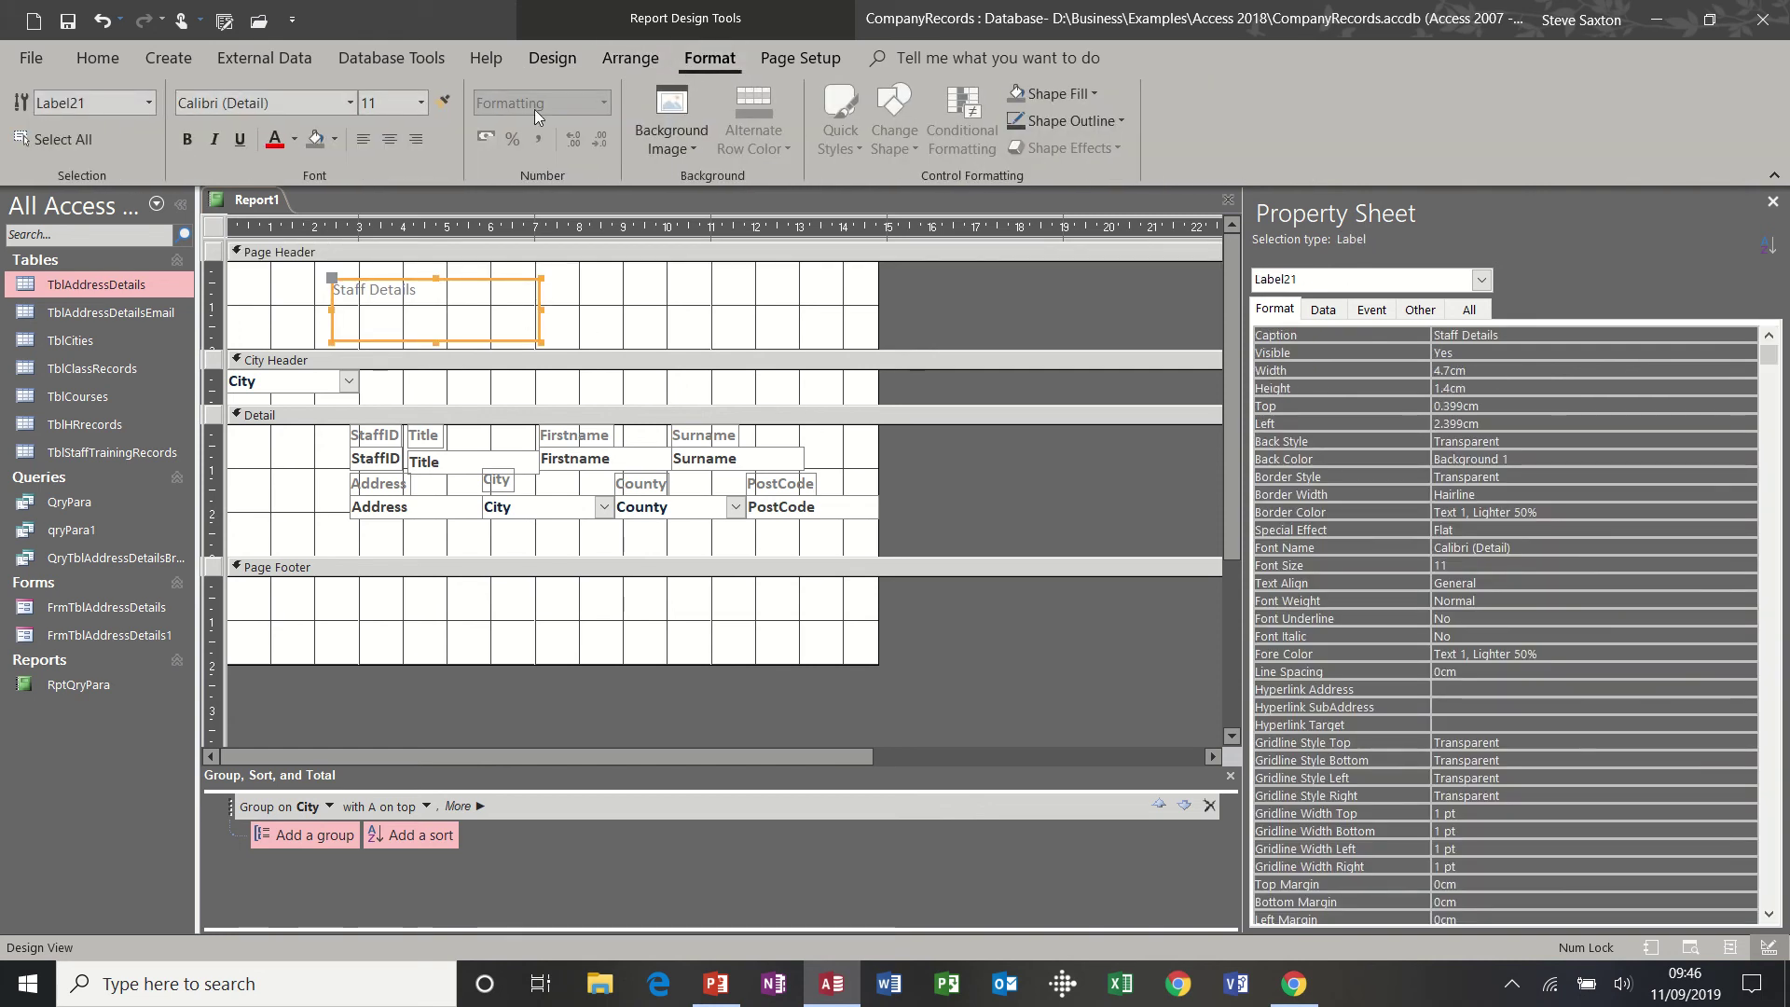
click(412, 104)
click(422, 104)
click(381, 265)
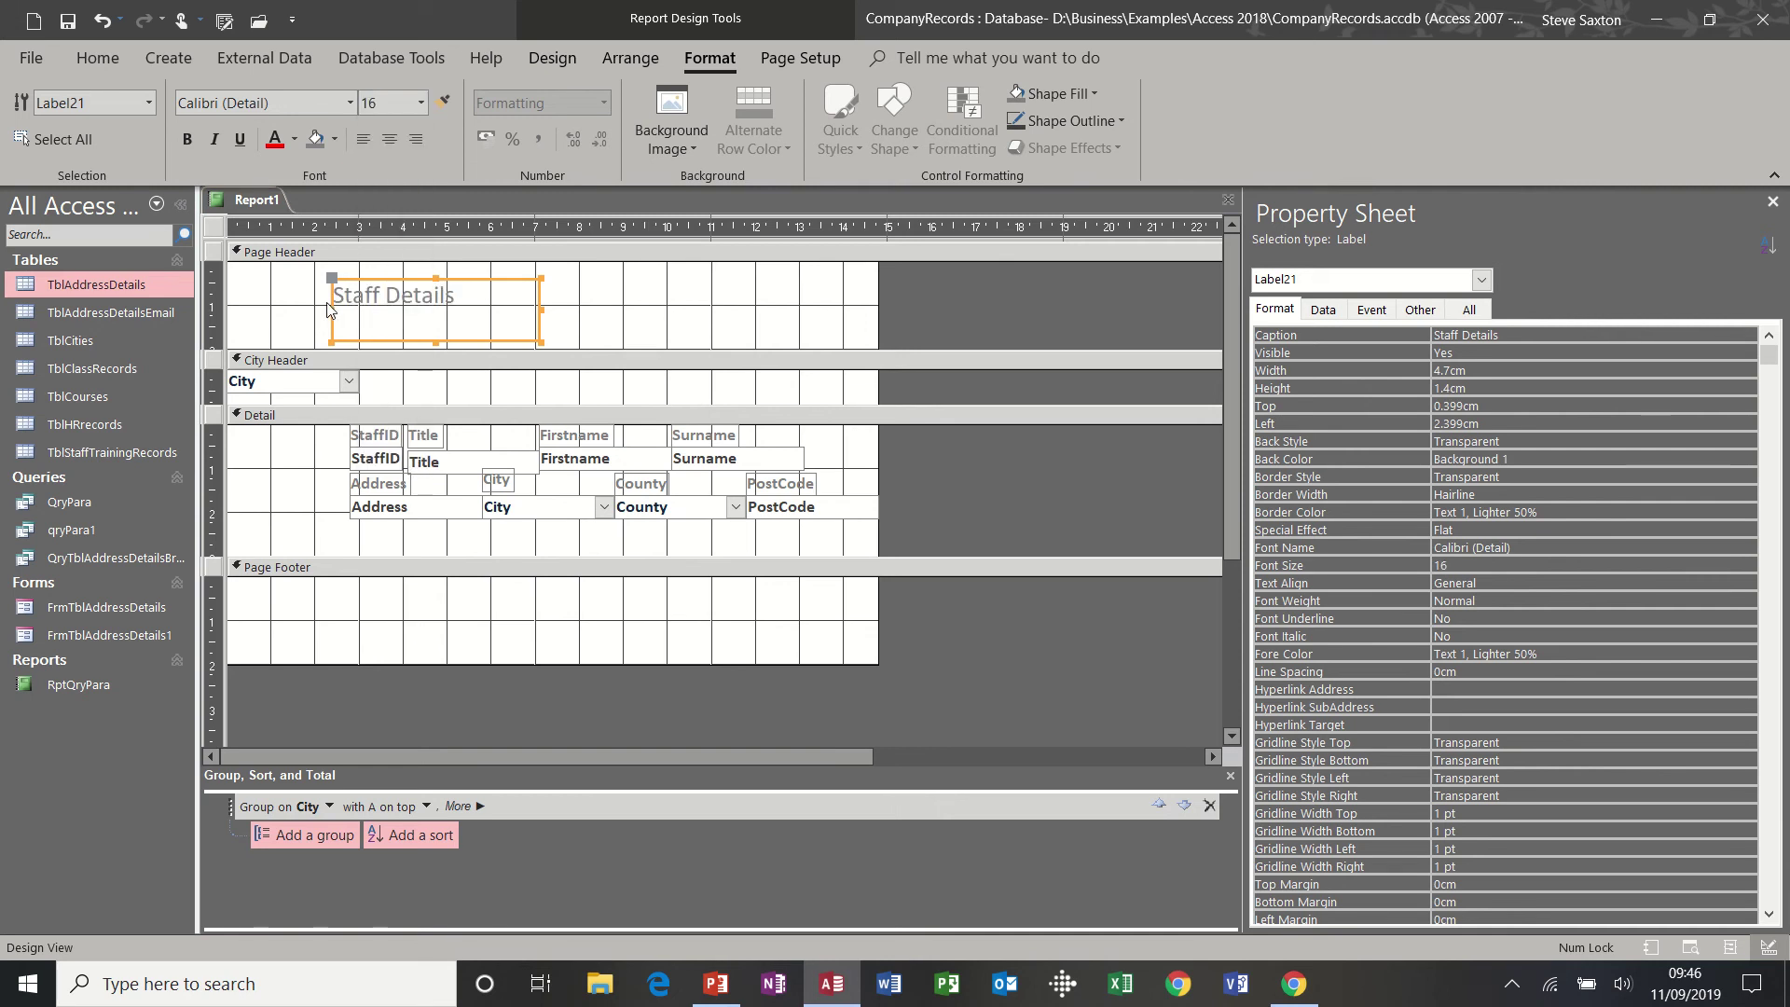
click(274, 138)
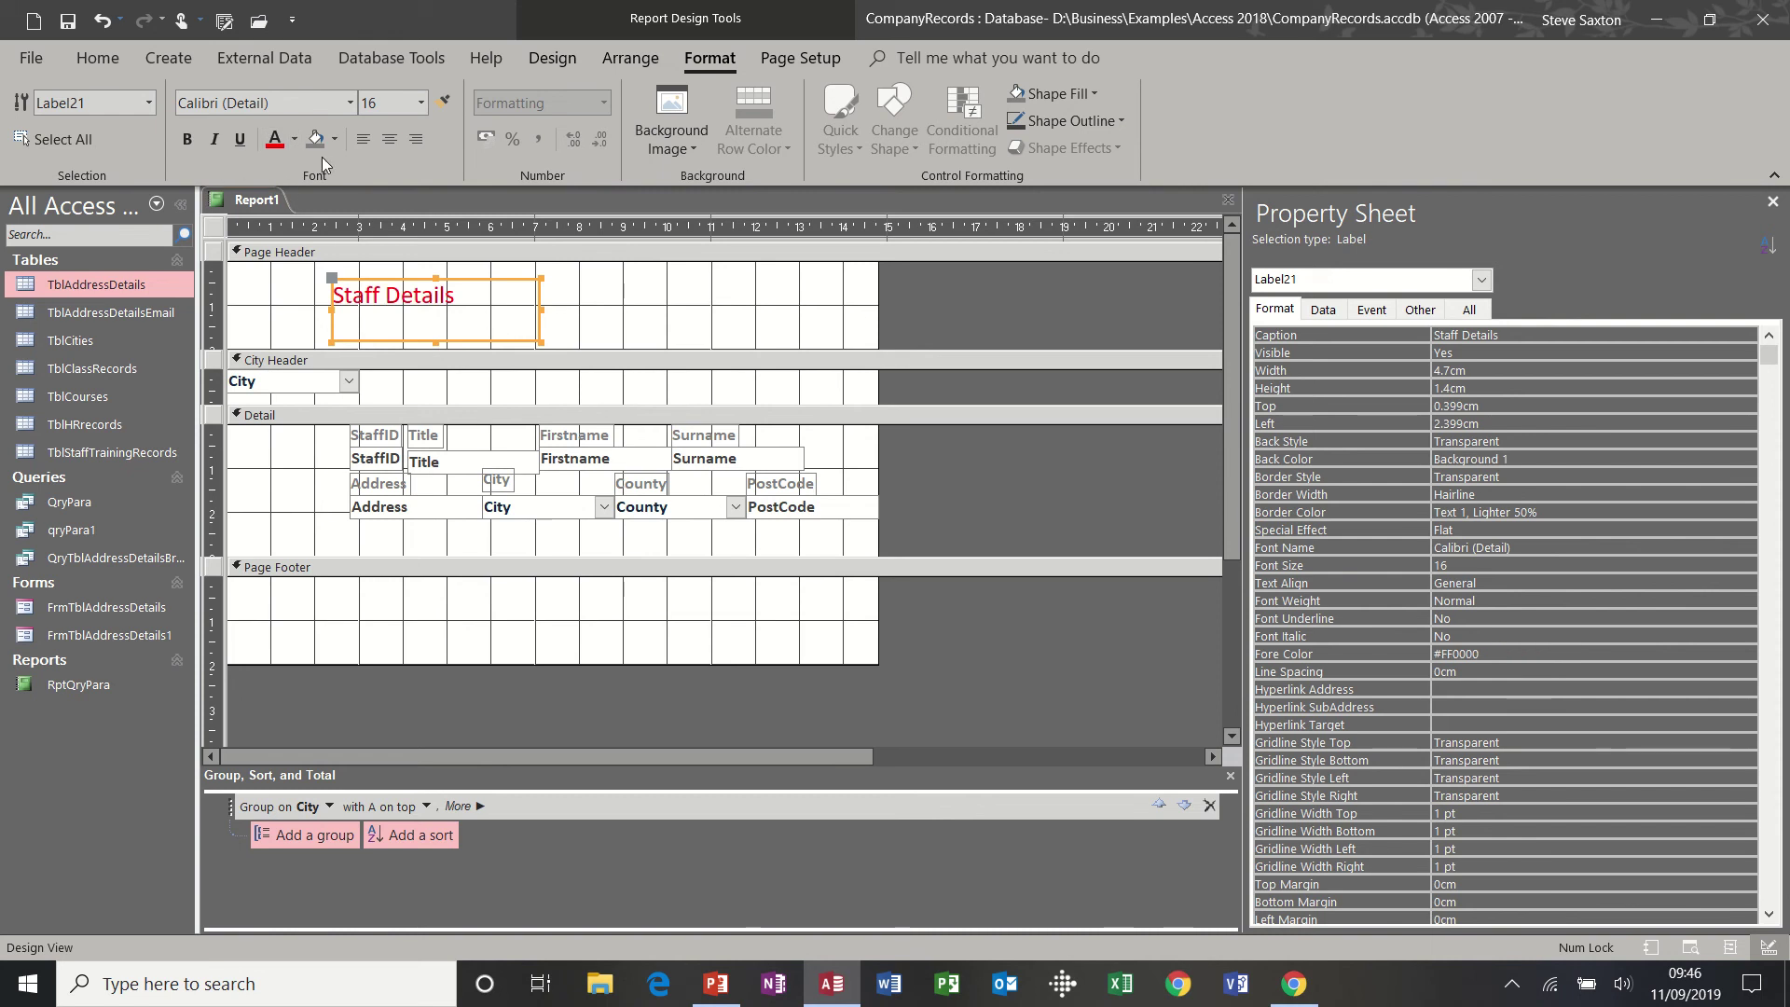
Step: Move the Staff Details label to the Page Header's top-left and centre its text
click(474, 296)
drag(474, 296, 333, 295)
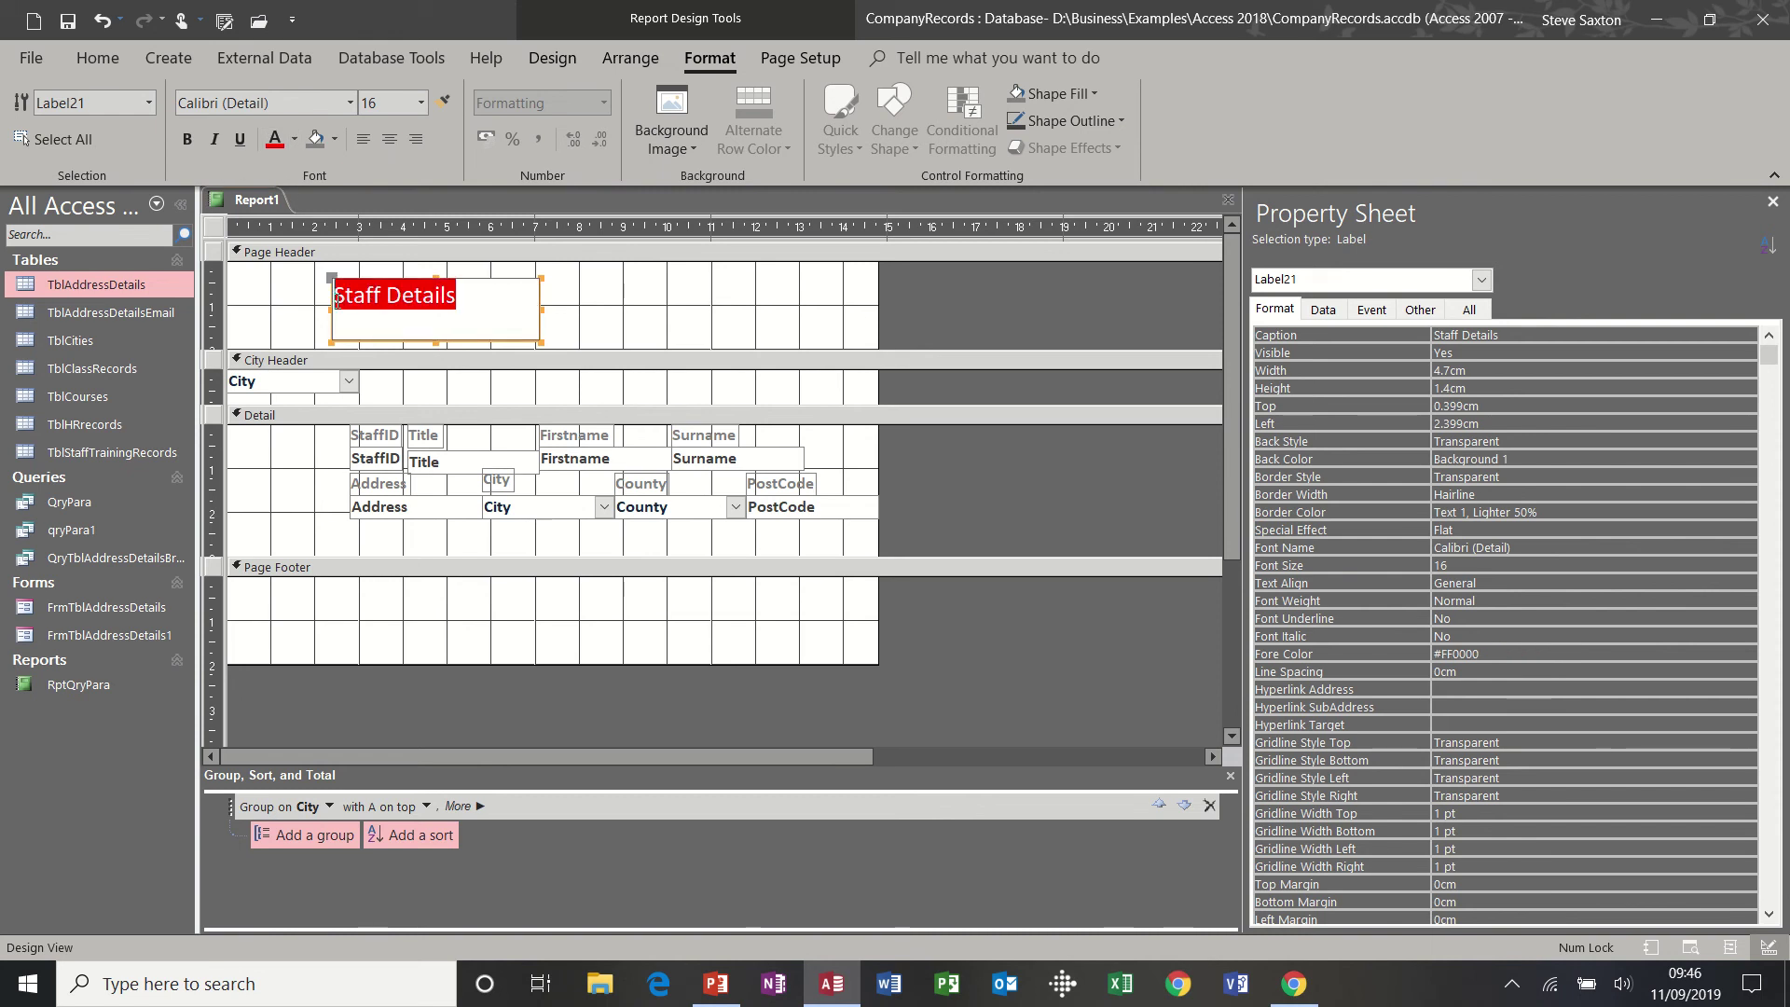
click(600, 316)
click(528, 296)
drag(520, 281, 421, 264)
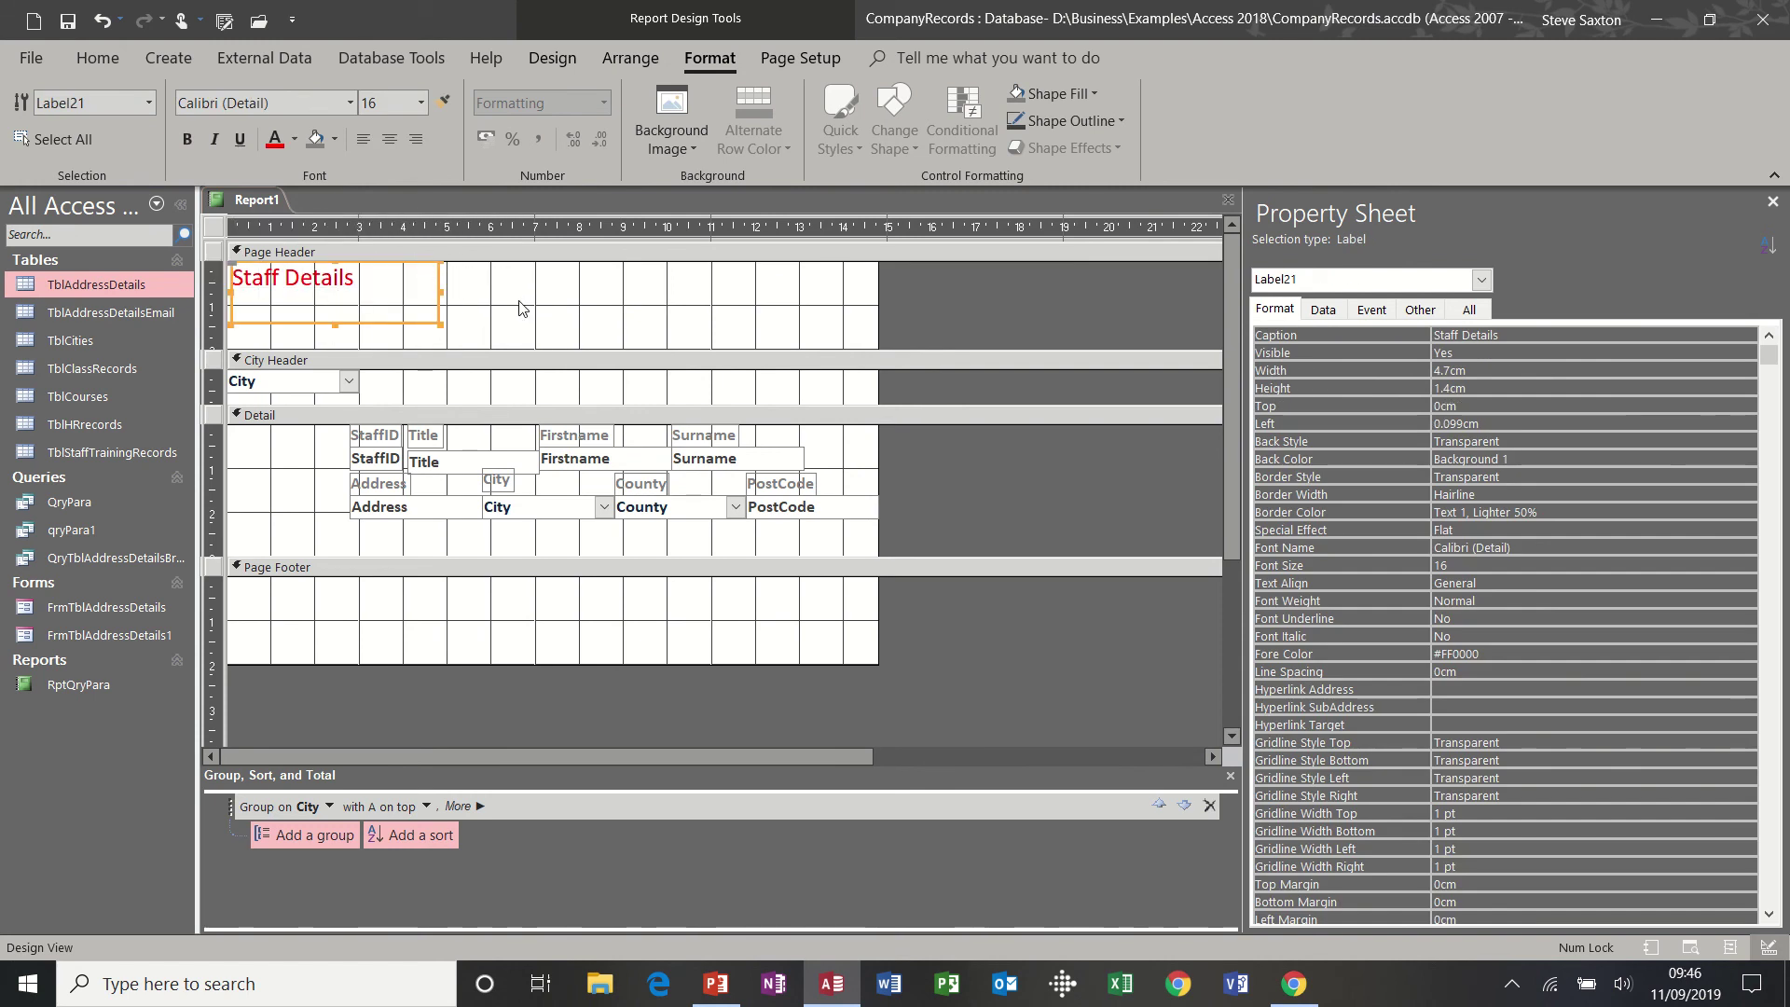
click(389, 141)
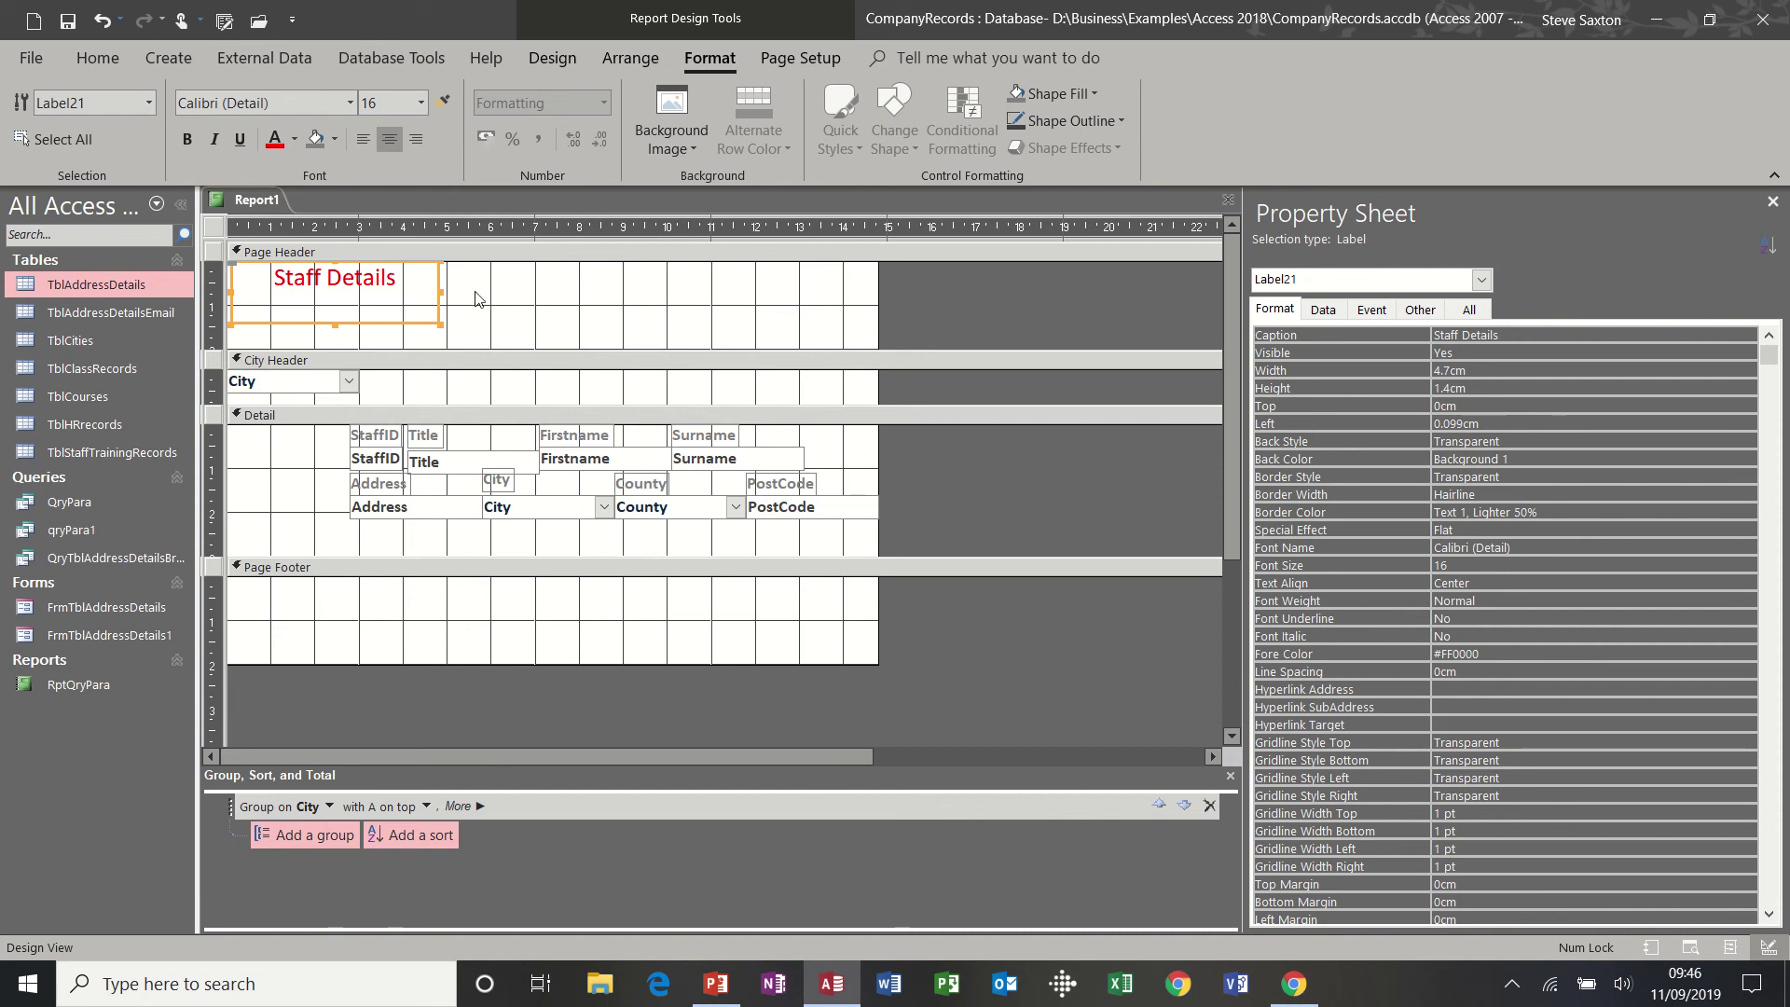
Step: Add a Report Header/Footer from the Page Header's context menu and select the new Report Header
click(508, 298)
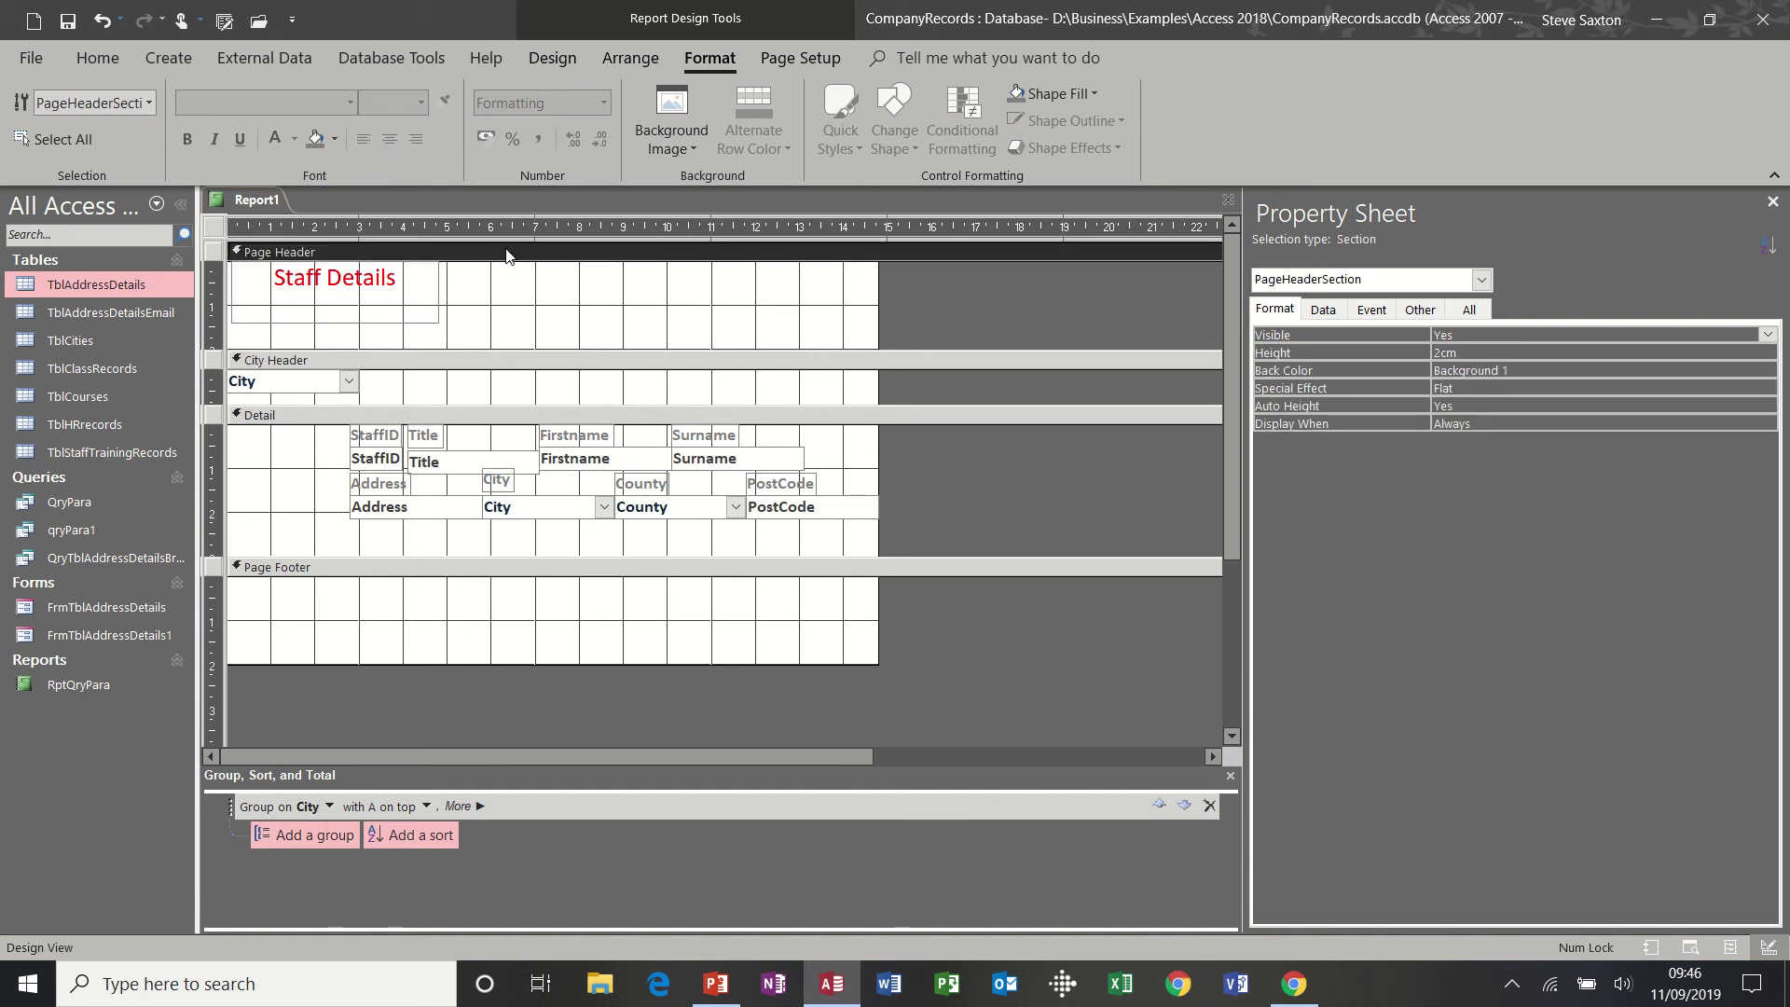
right_click(508, 254)
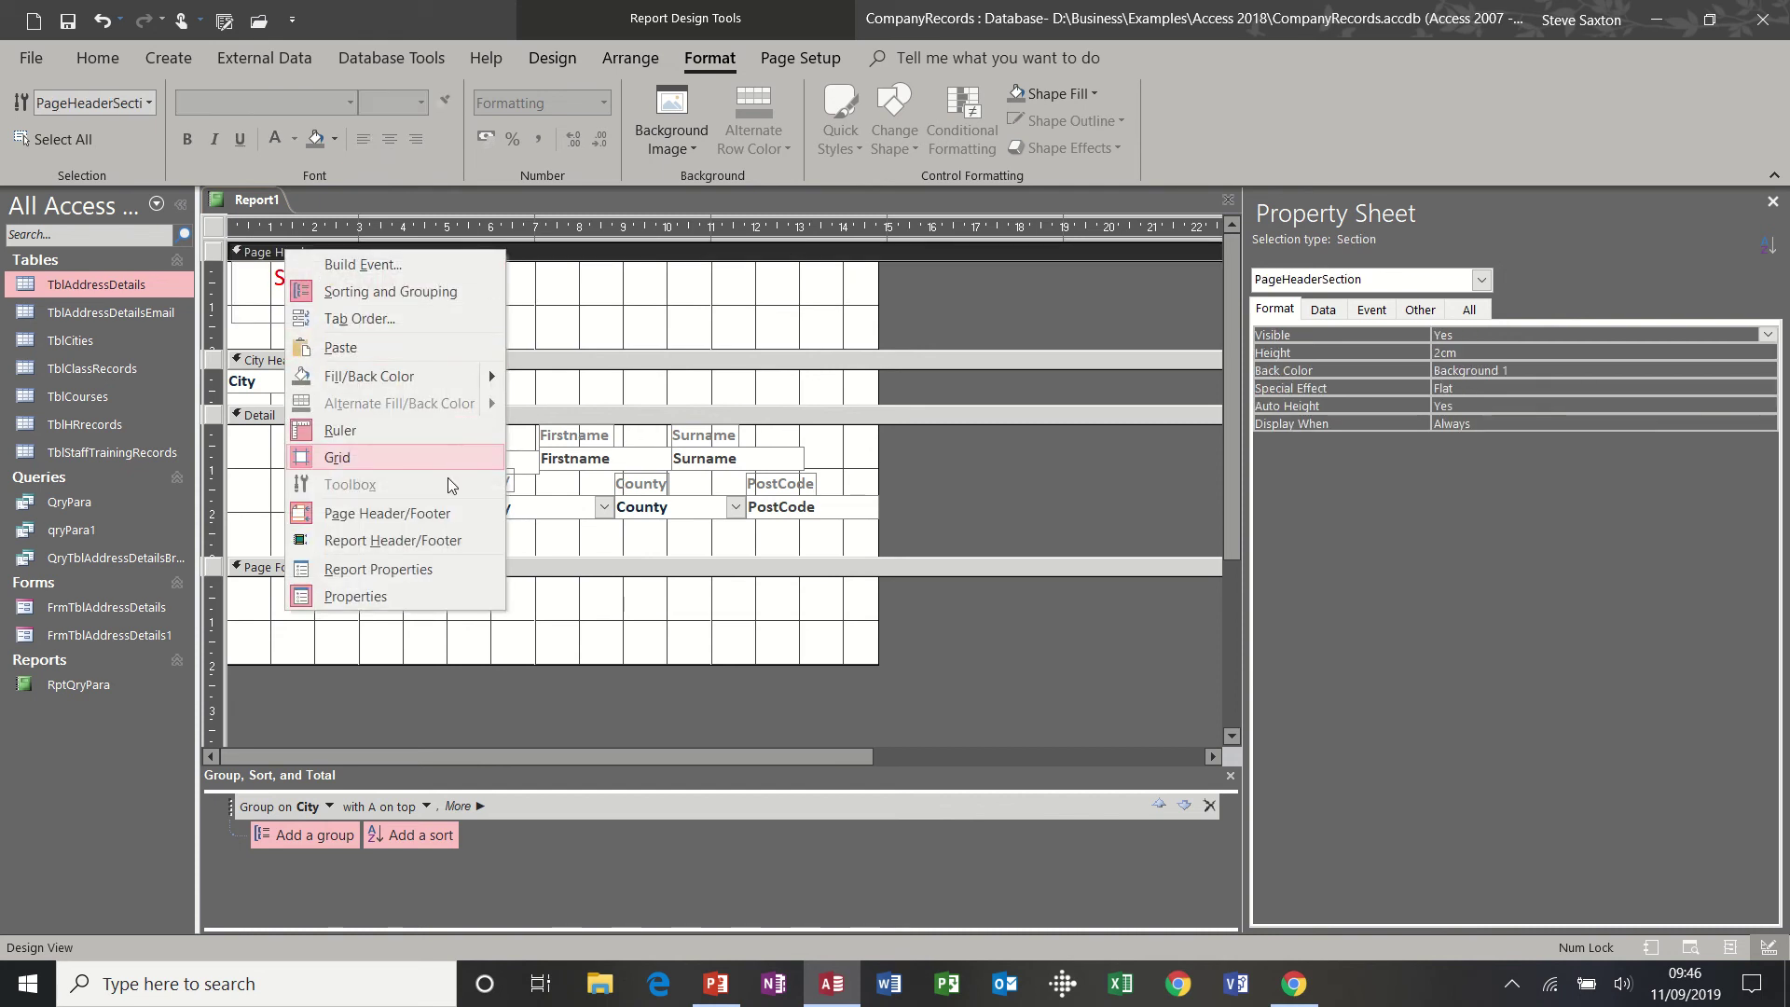
click(428, 541)
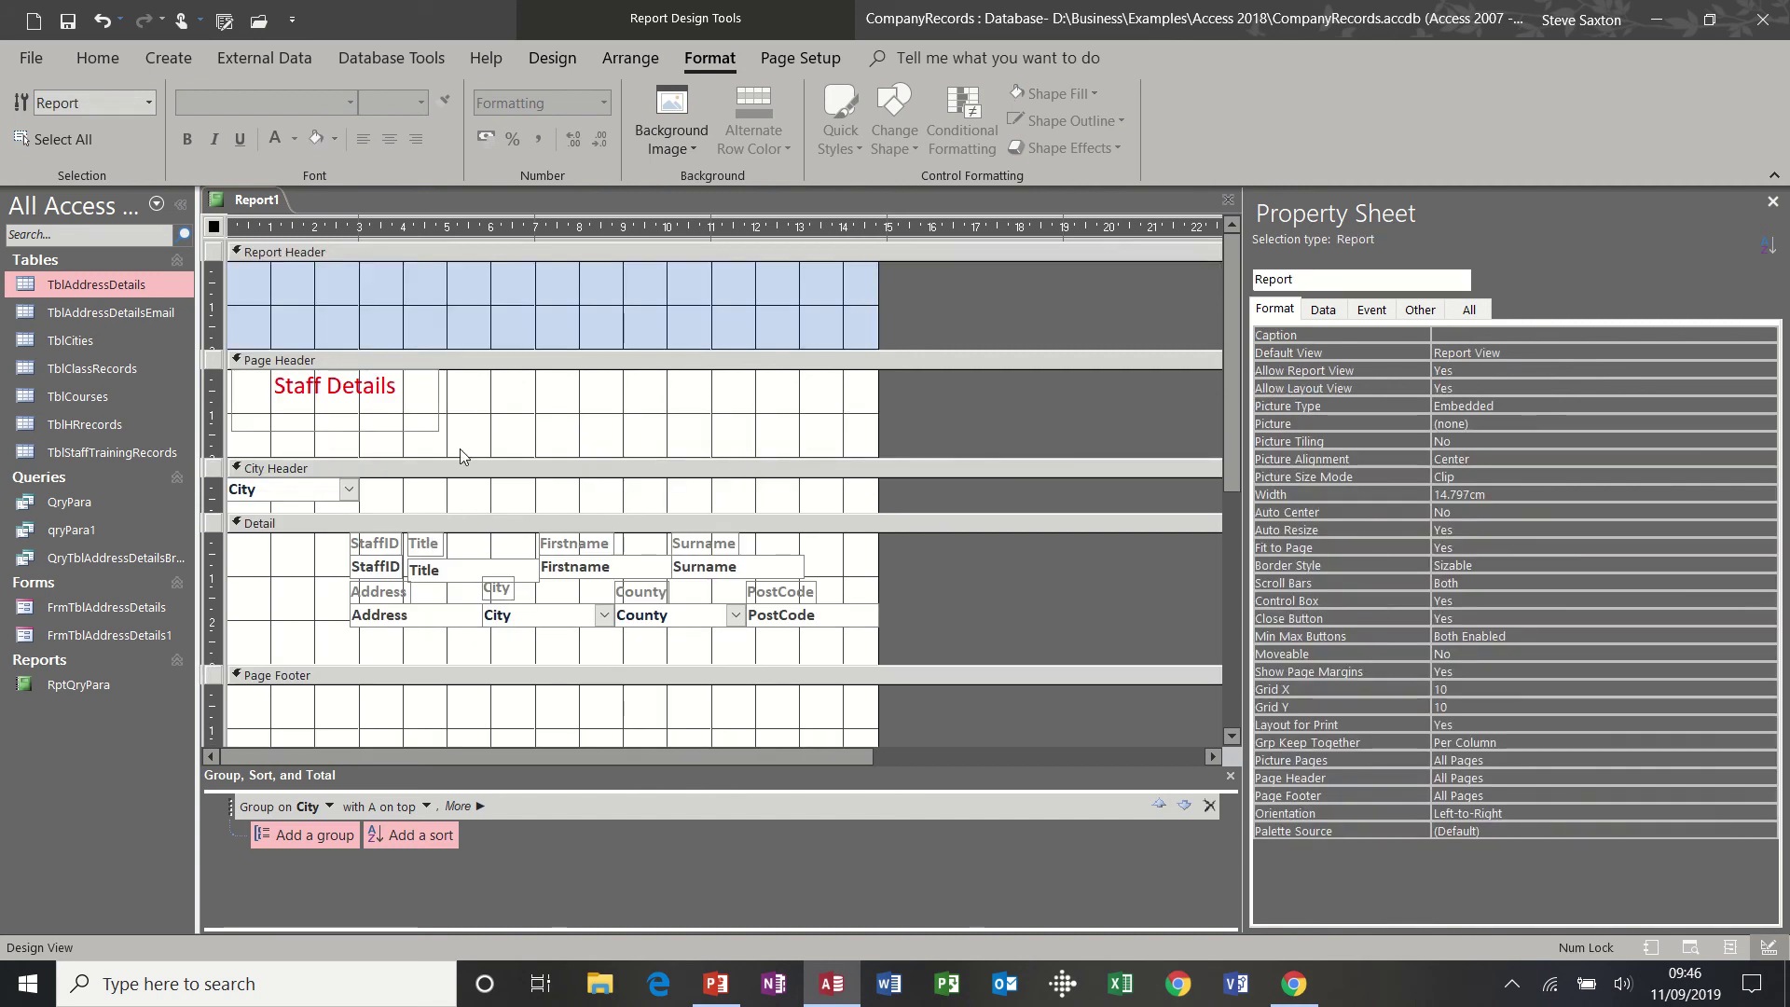
click(562, 293)
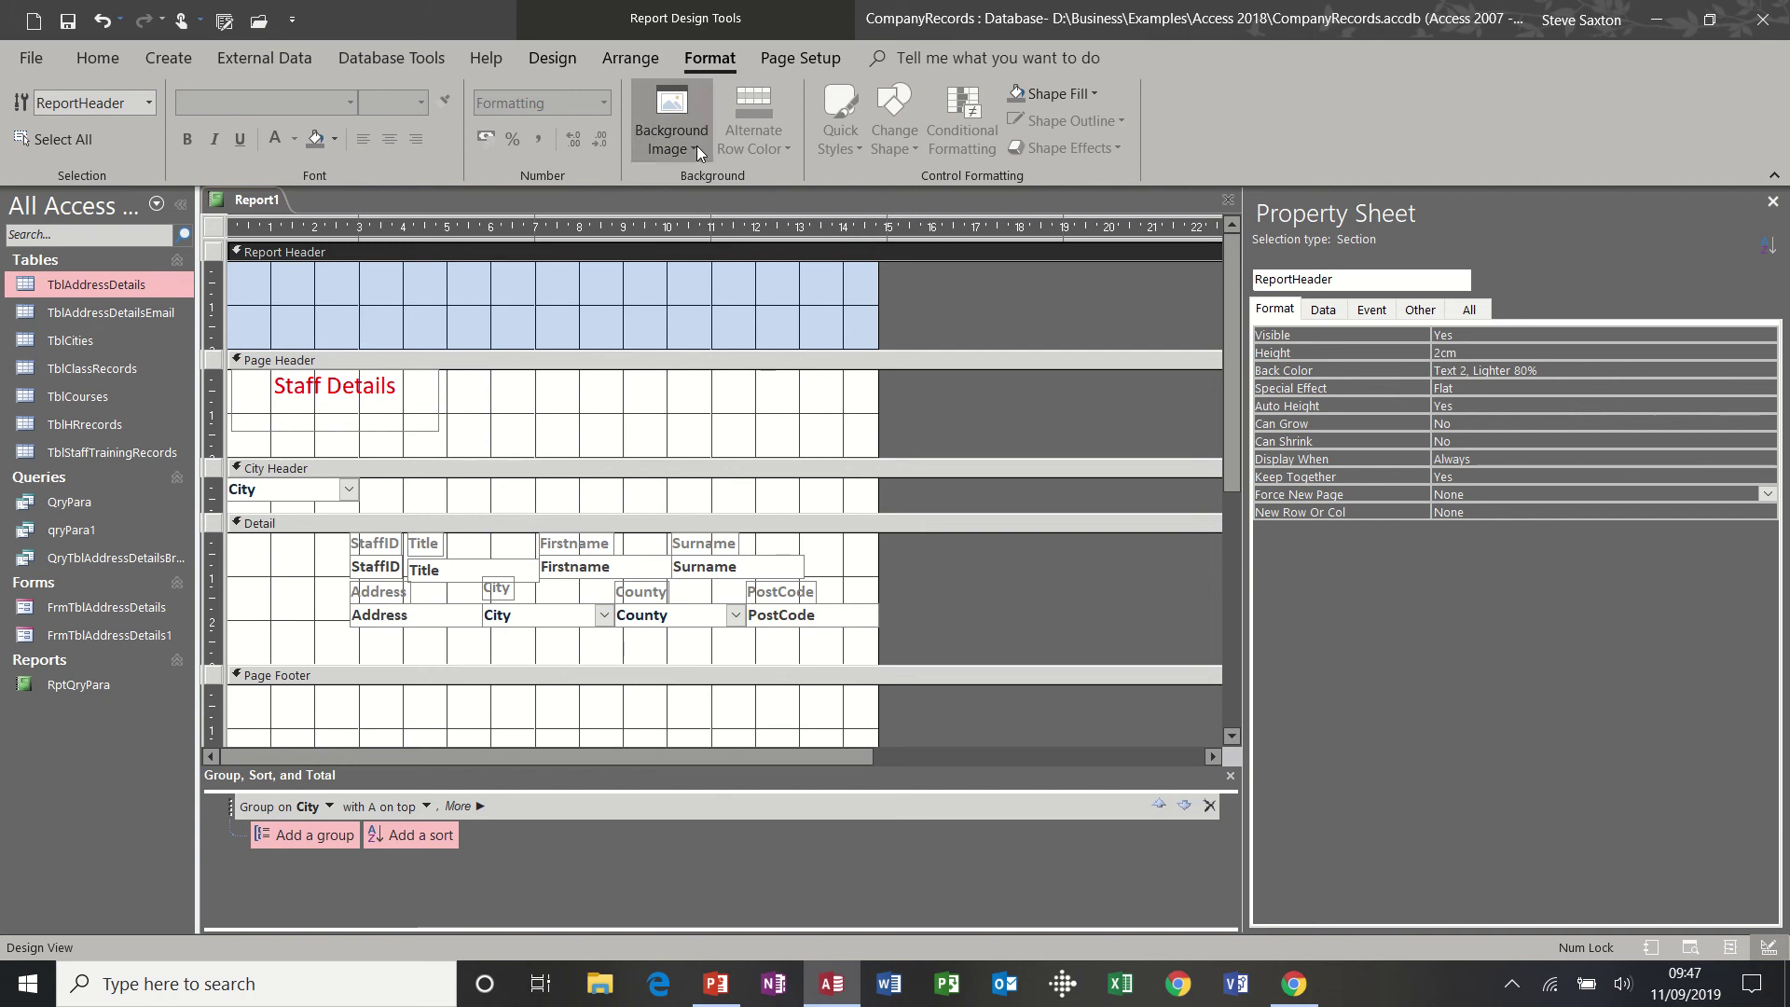
Step: Insert the long-format date and the time into the Report Header with Date and Time
click(555, 59)
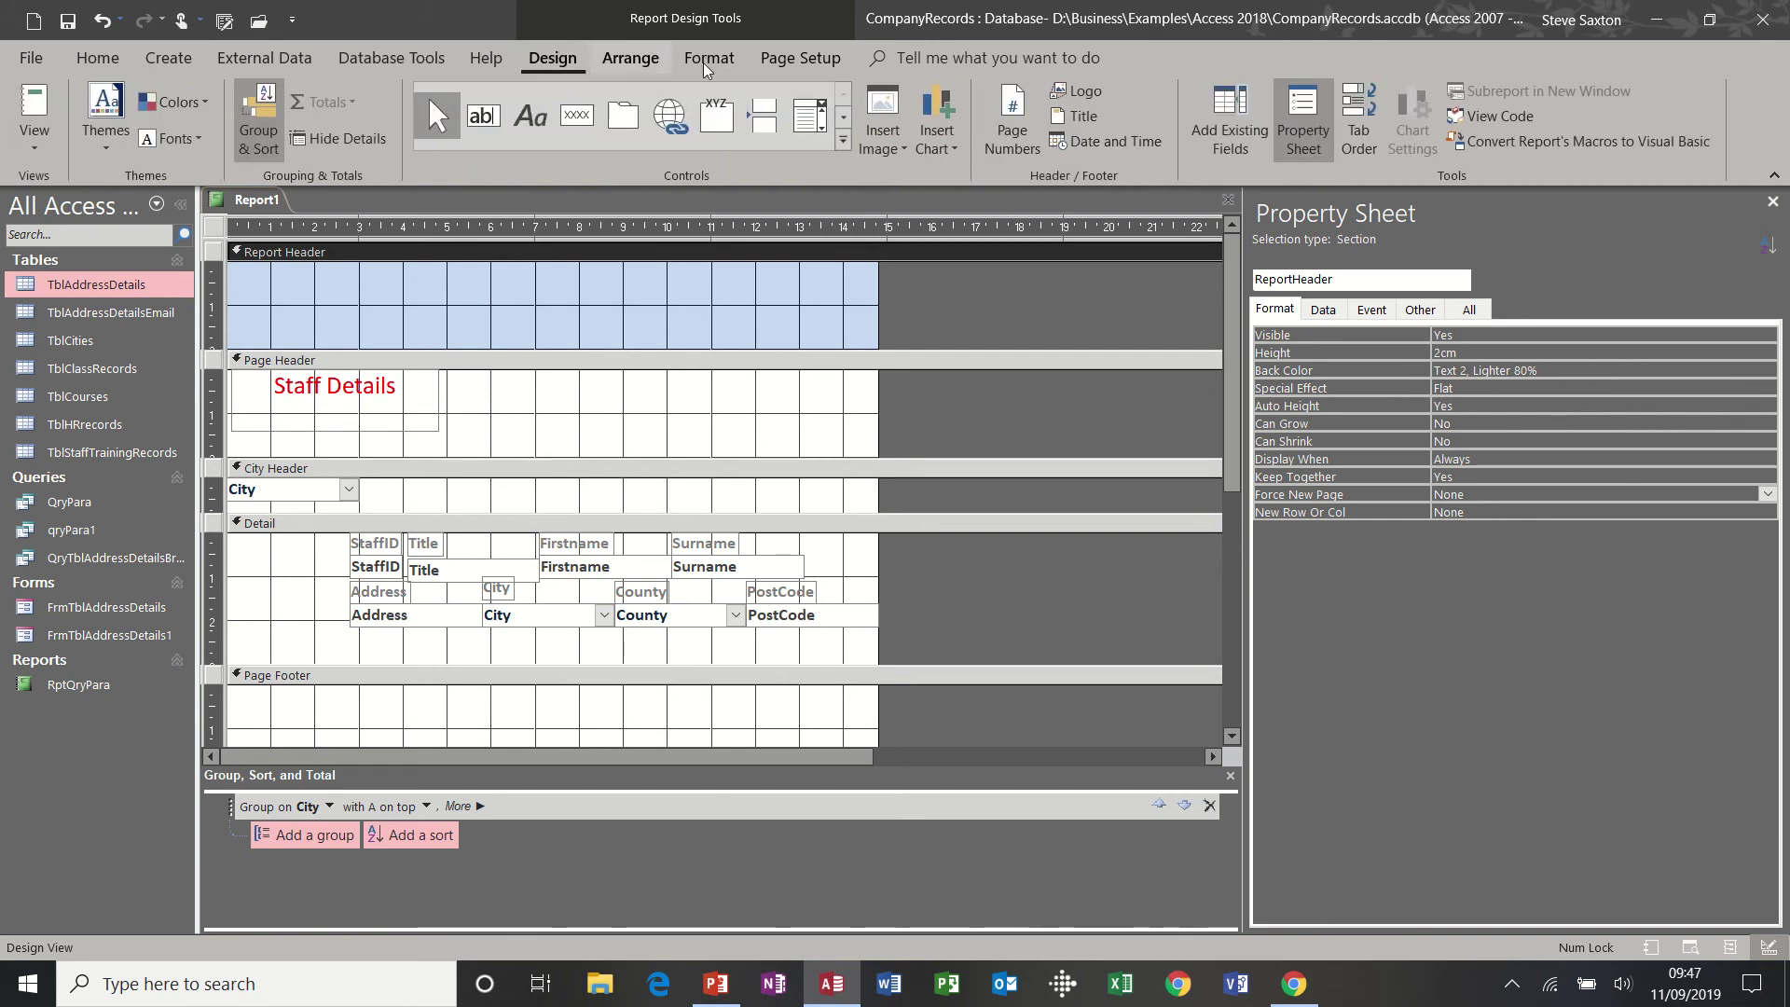
click(1106, 143)
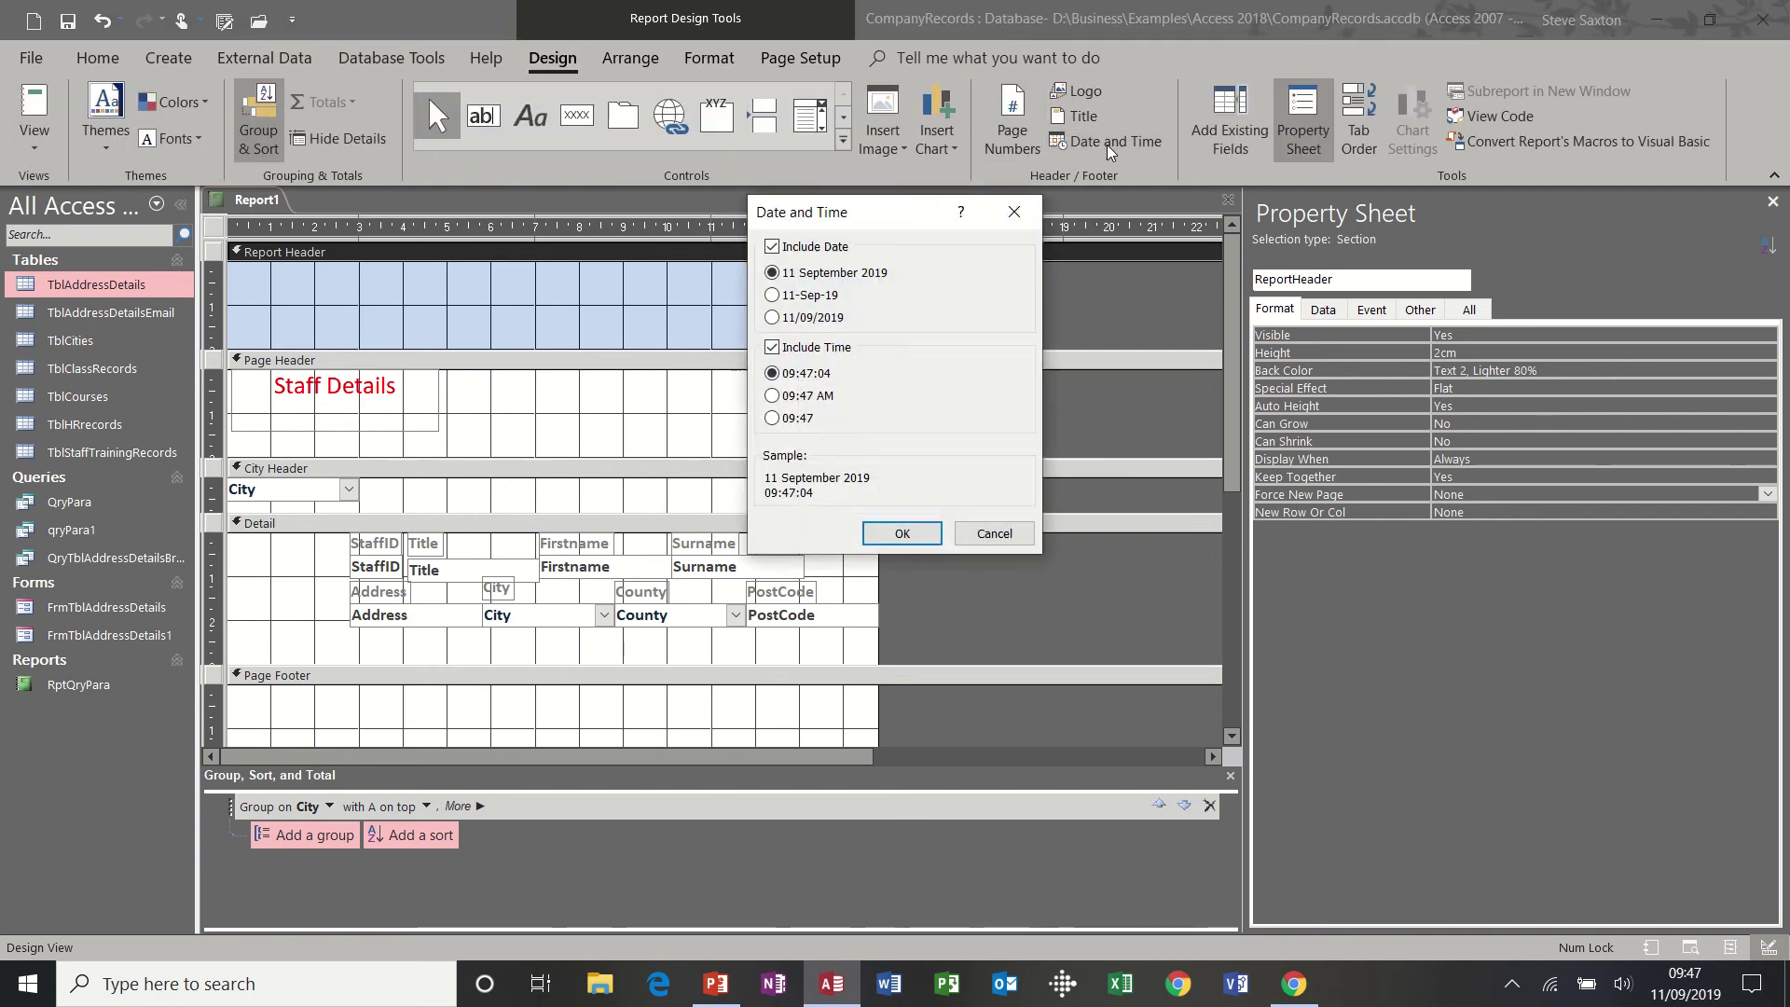
click(909, 527)
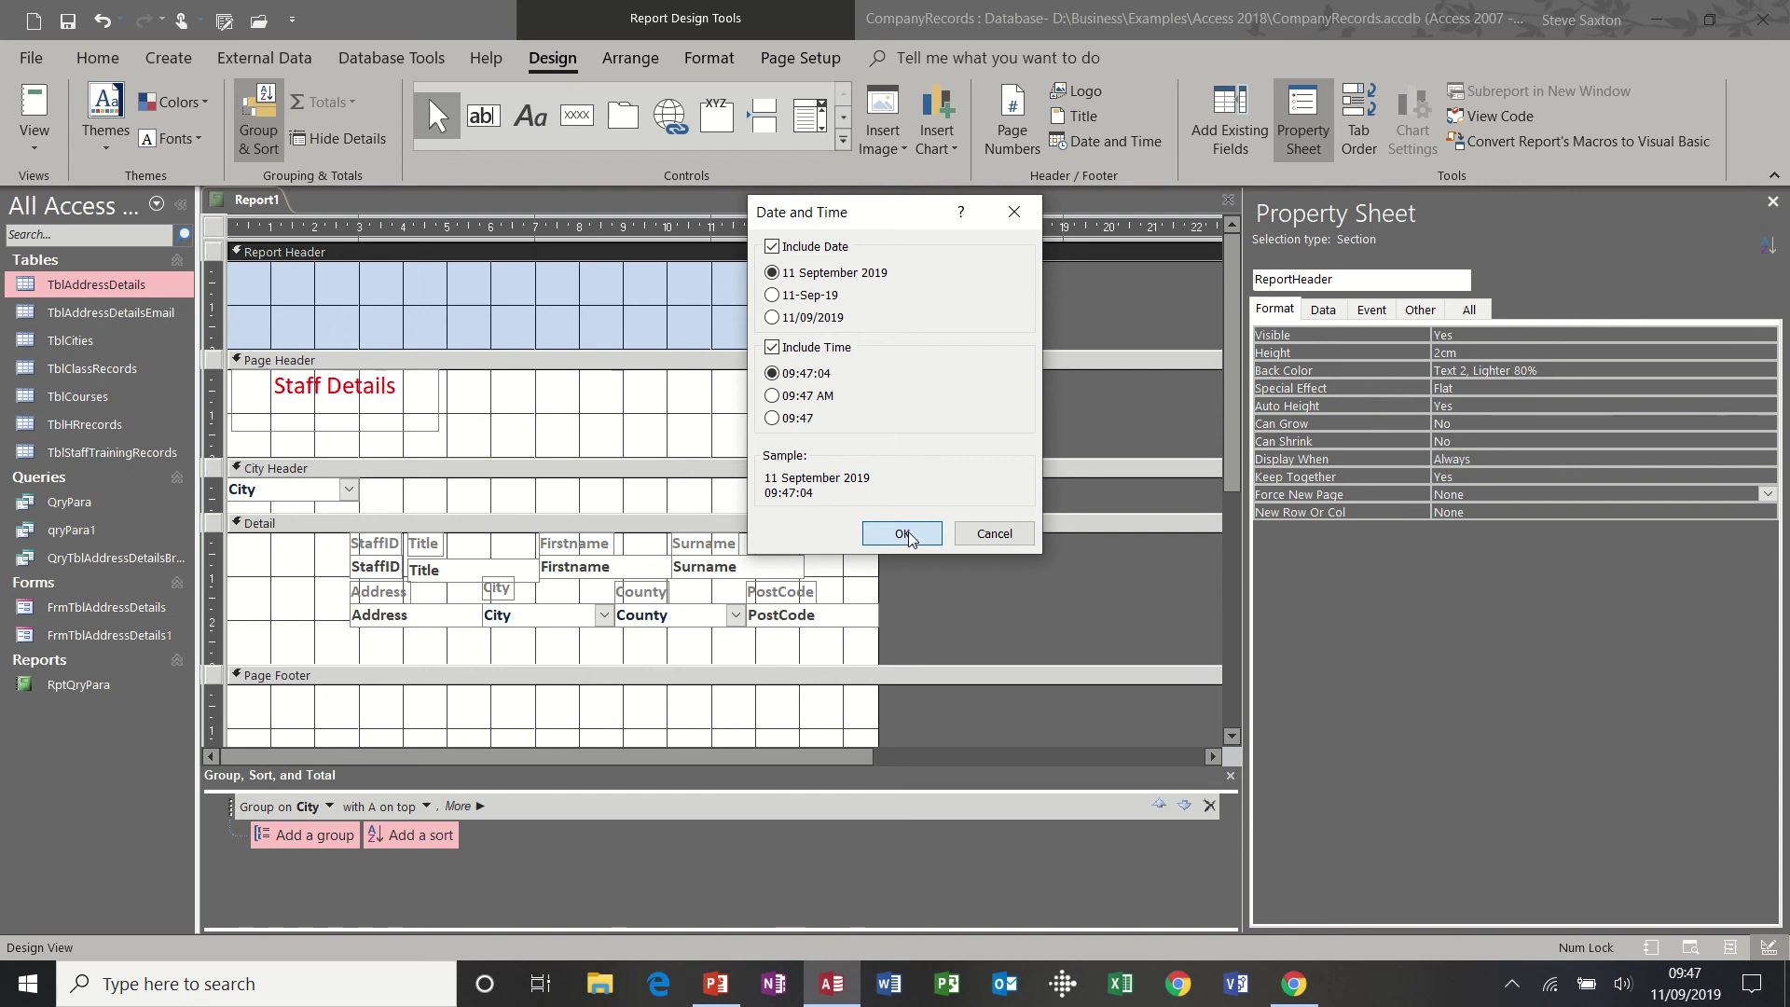
click(703, 280)
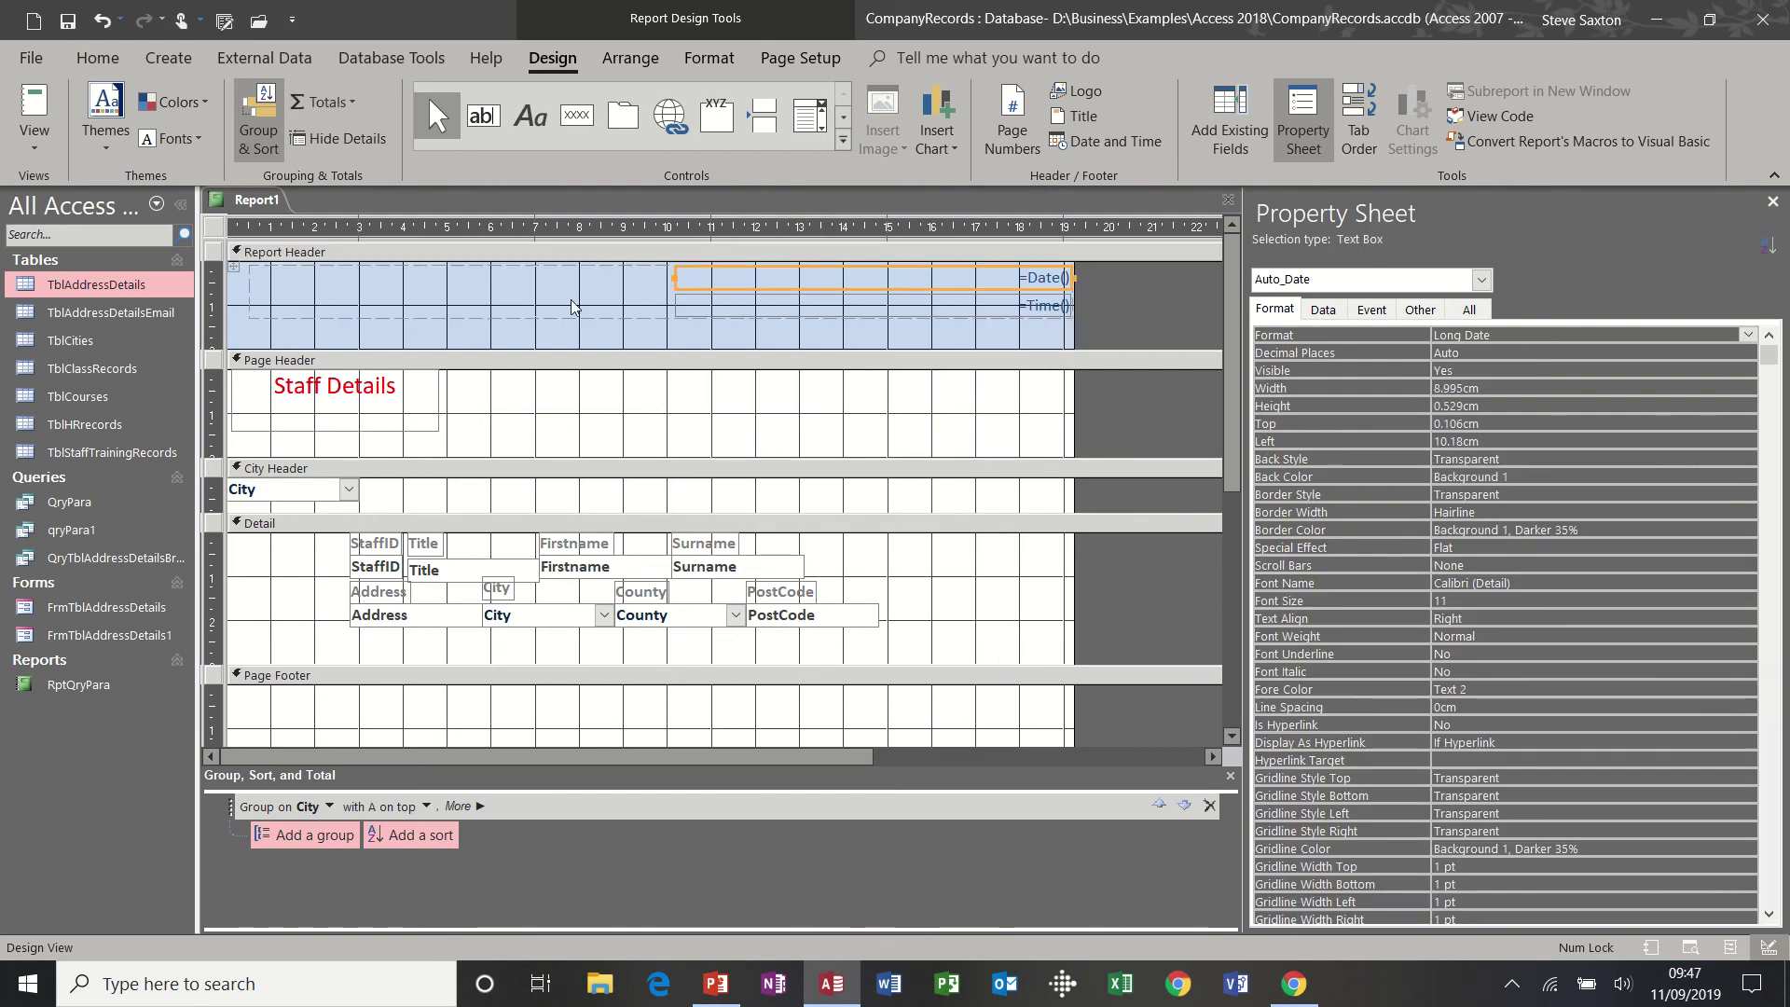
Step: Remove the layout from the date and time boxes and place the time box under the date box
click(636, 58)
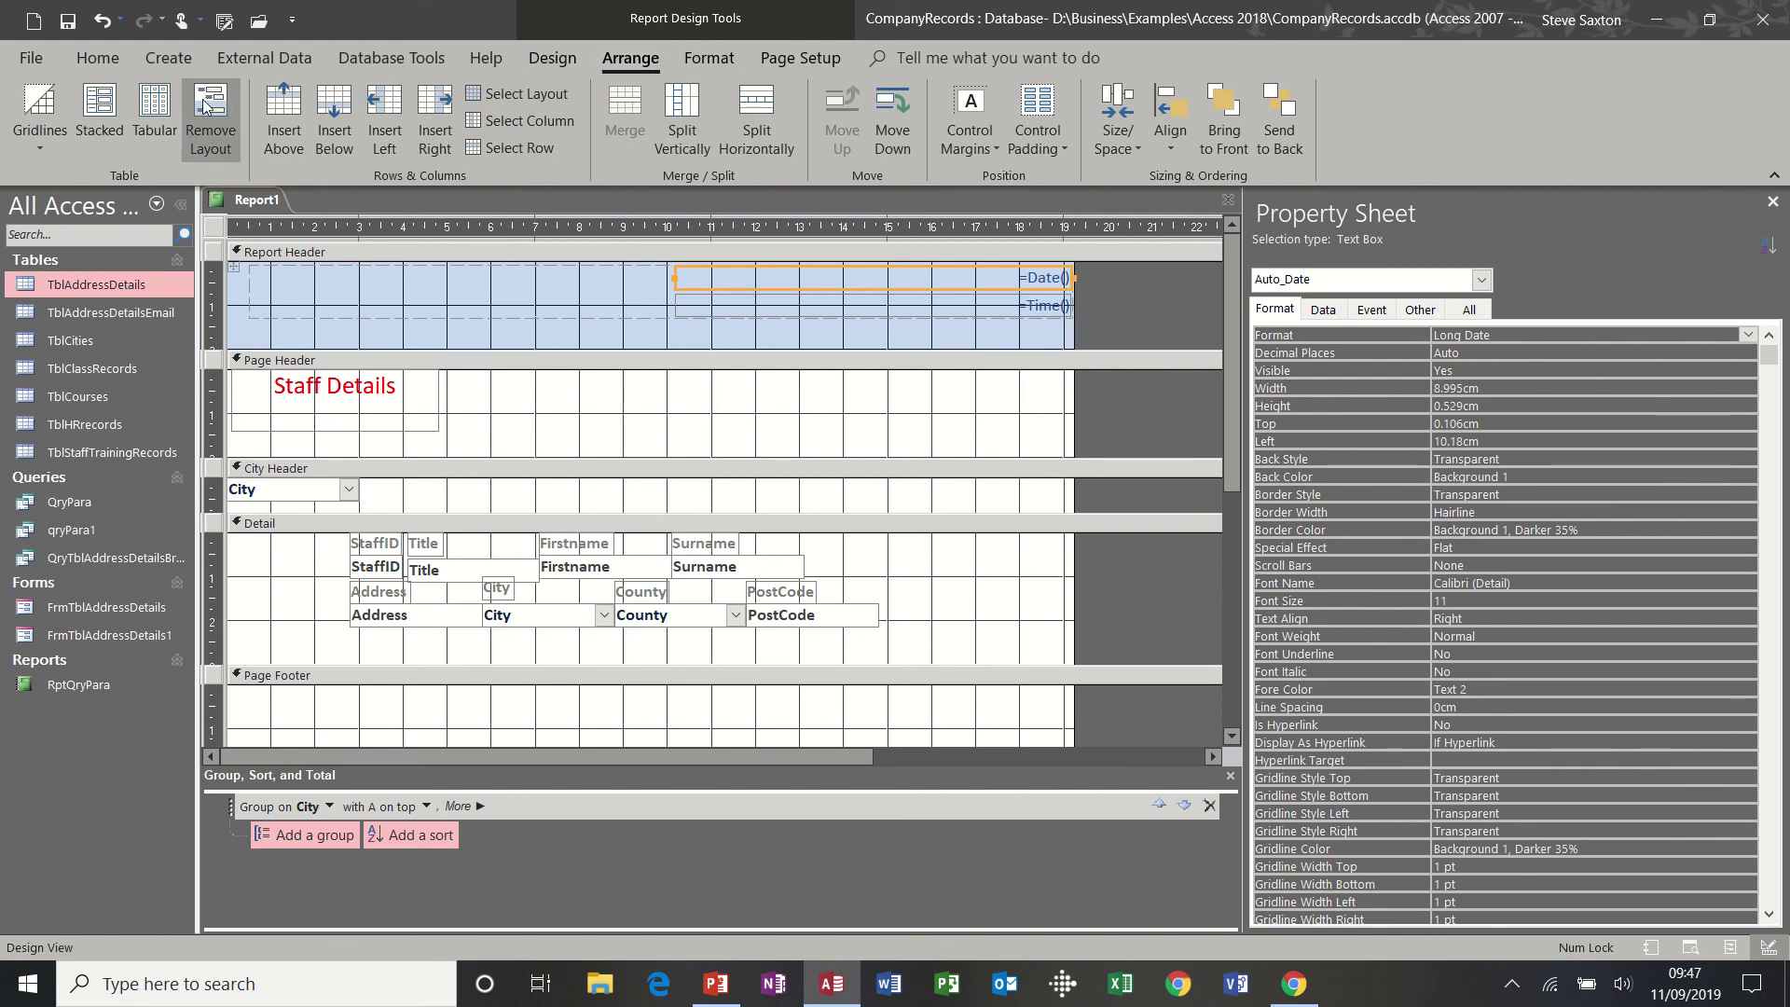
click(202, 104)
click(714, 304)
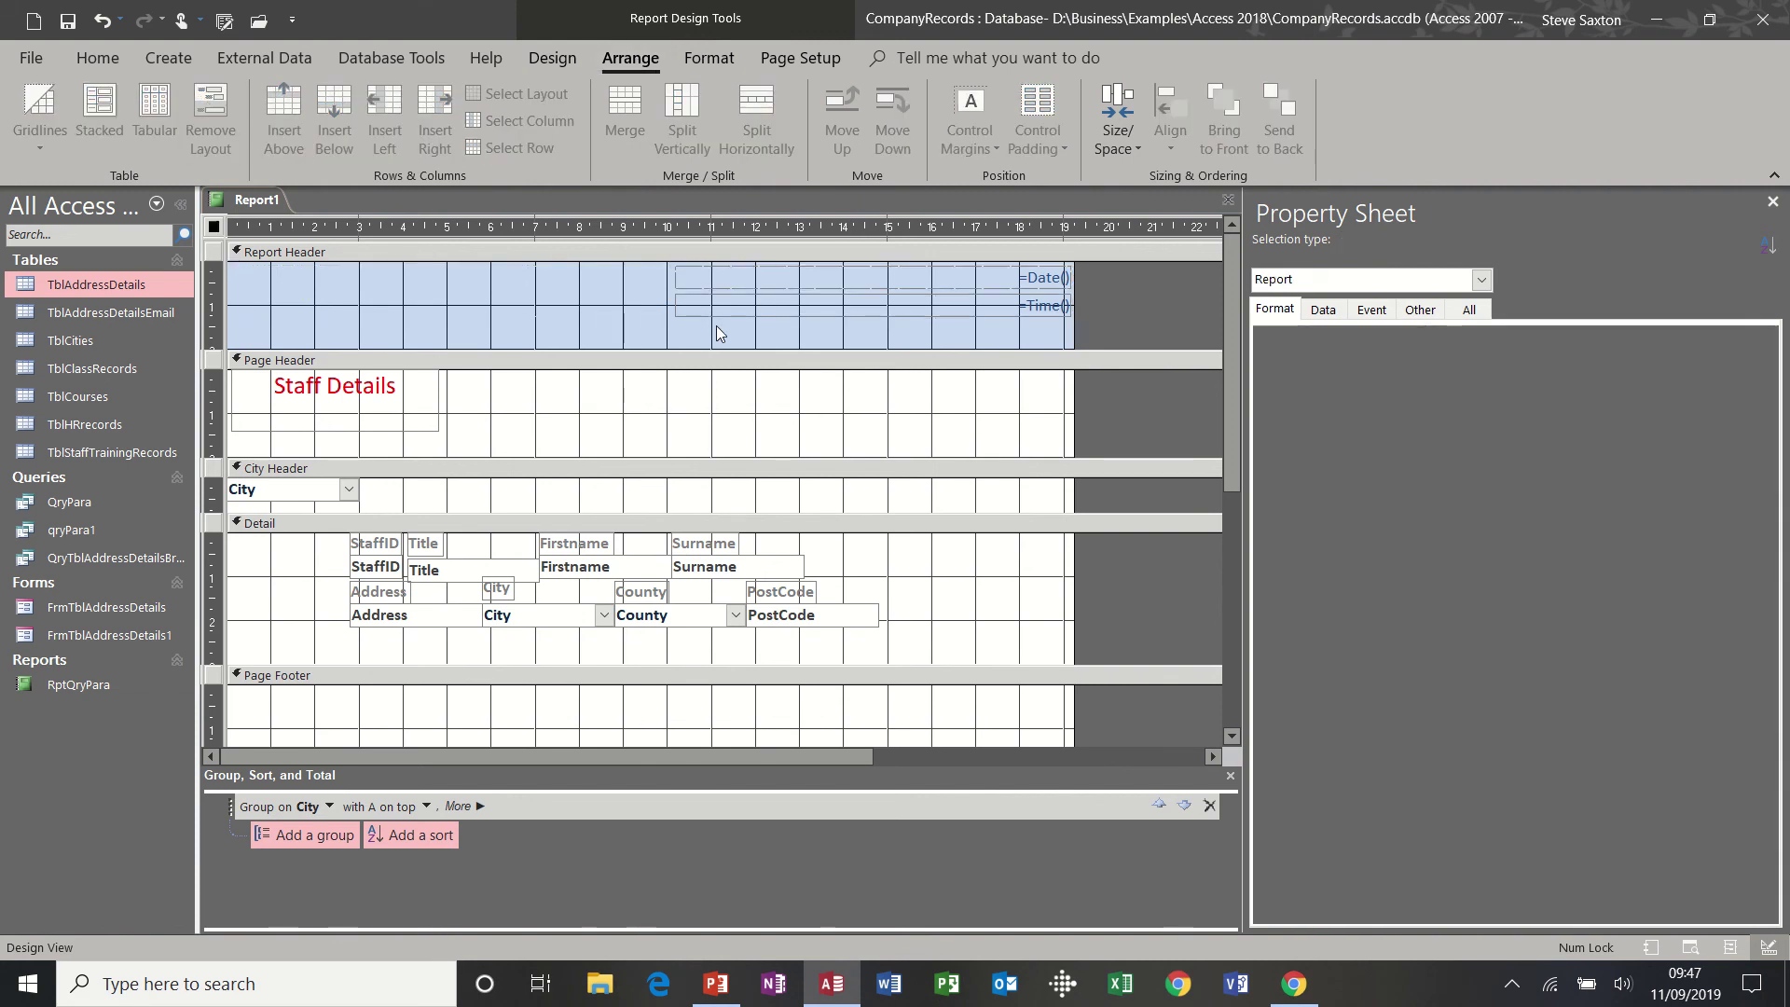
click(677, 277)
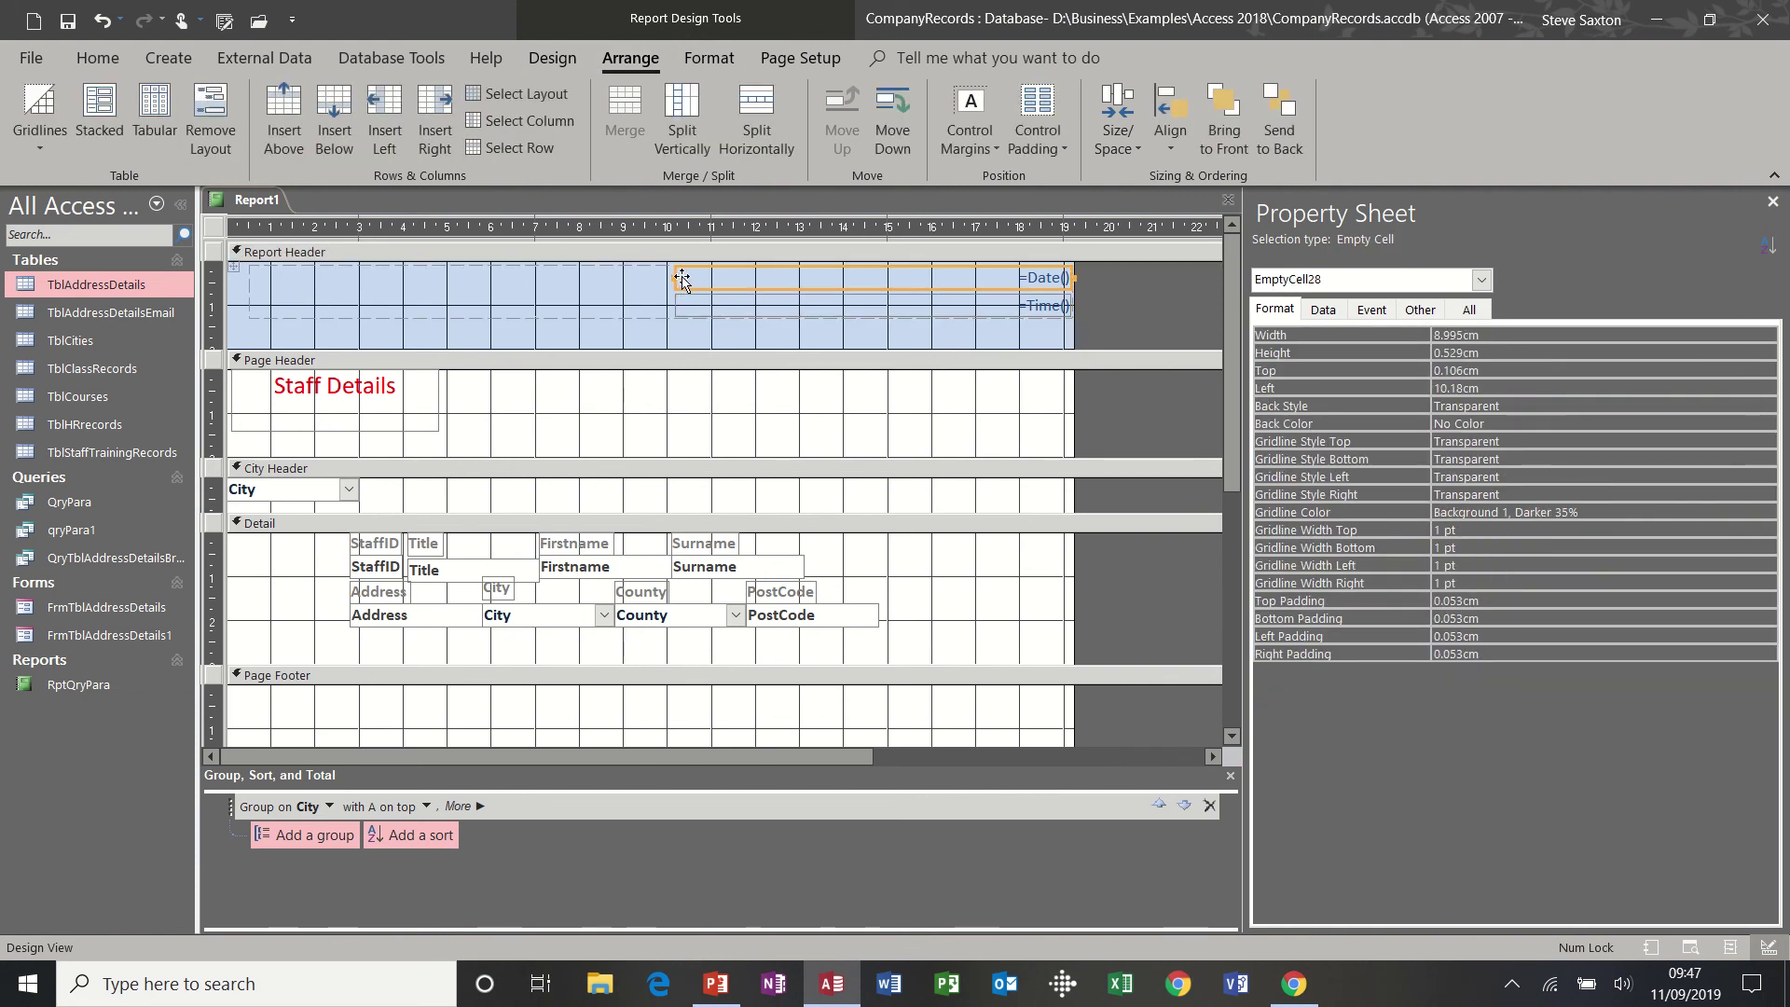
shift+click(689, 278)
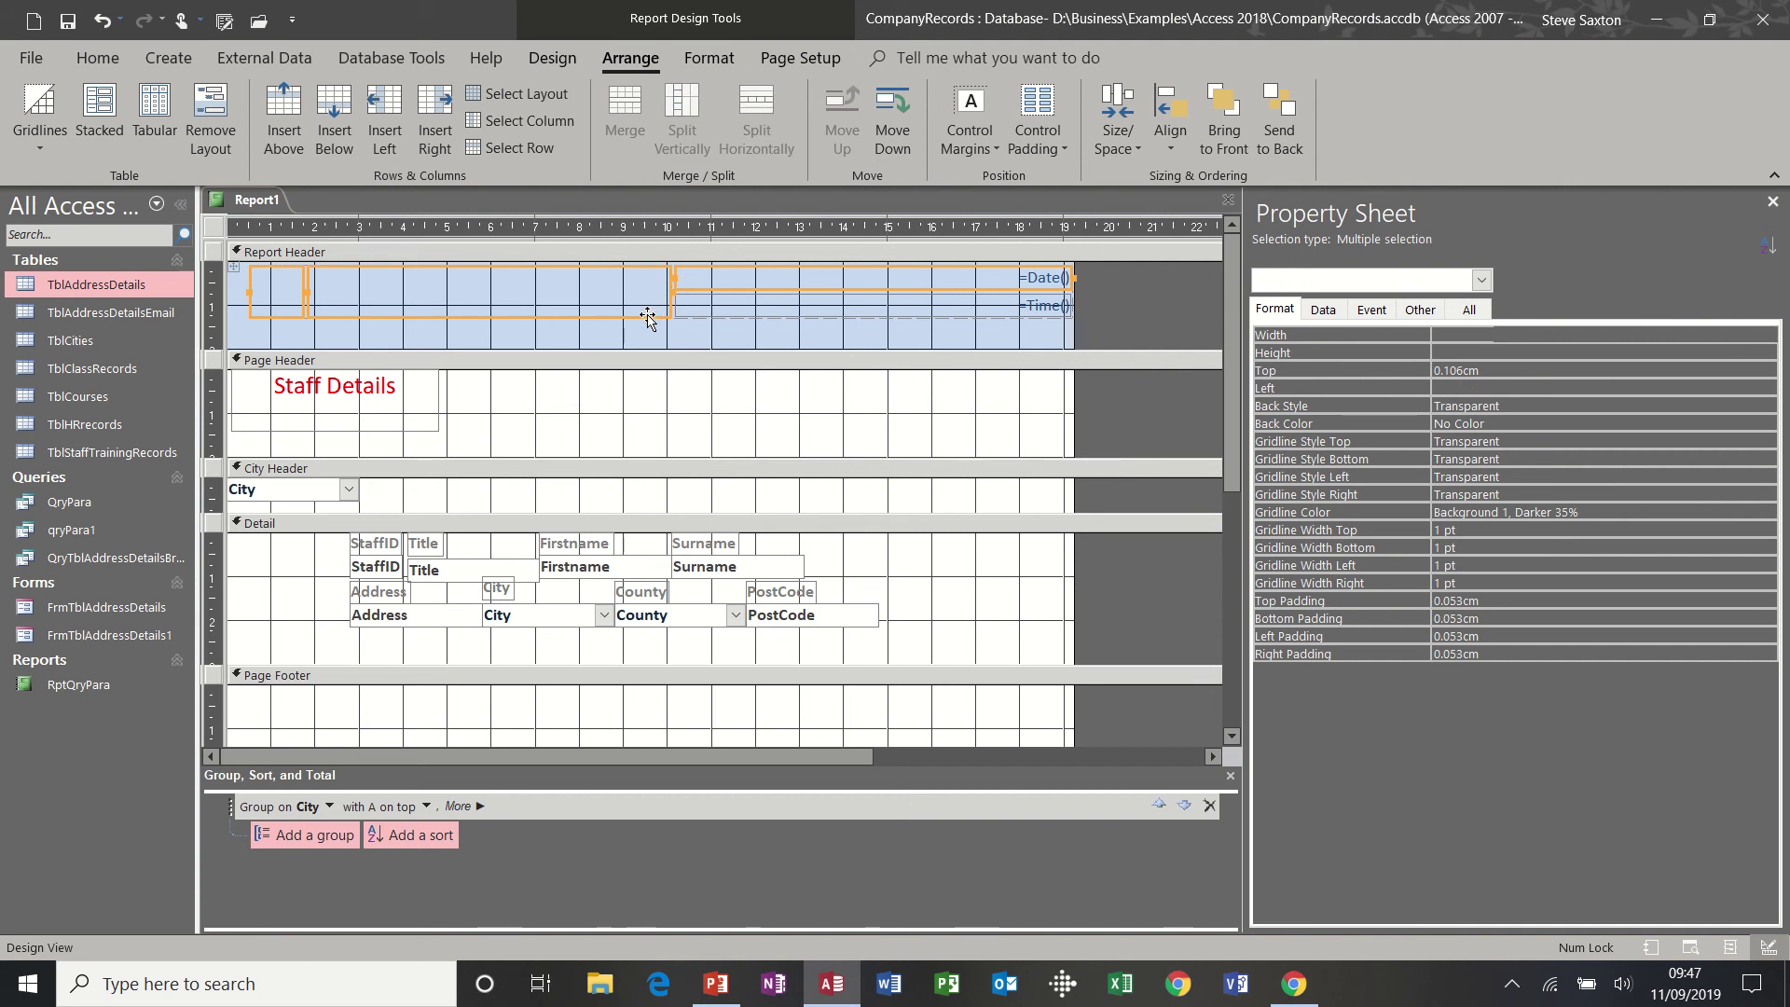
drag(647, 318, 650, 321)
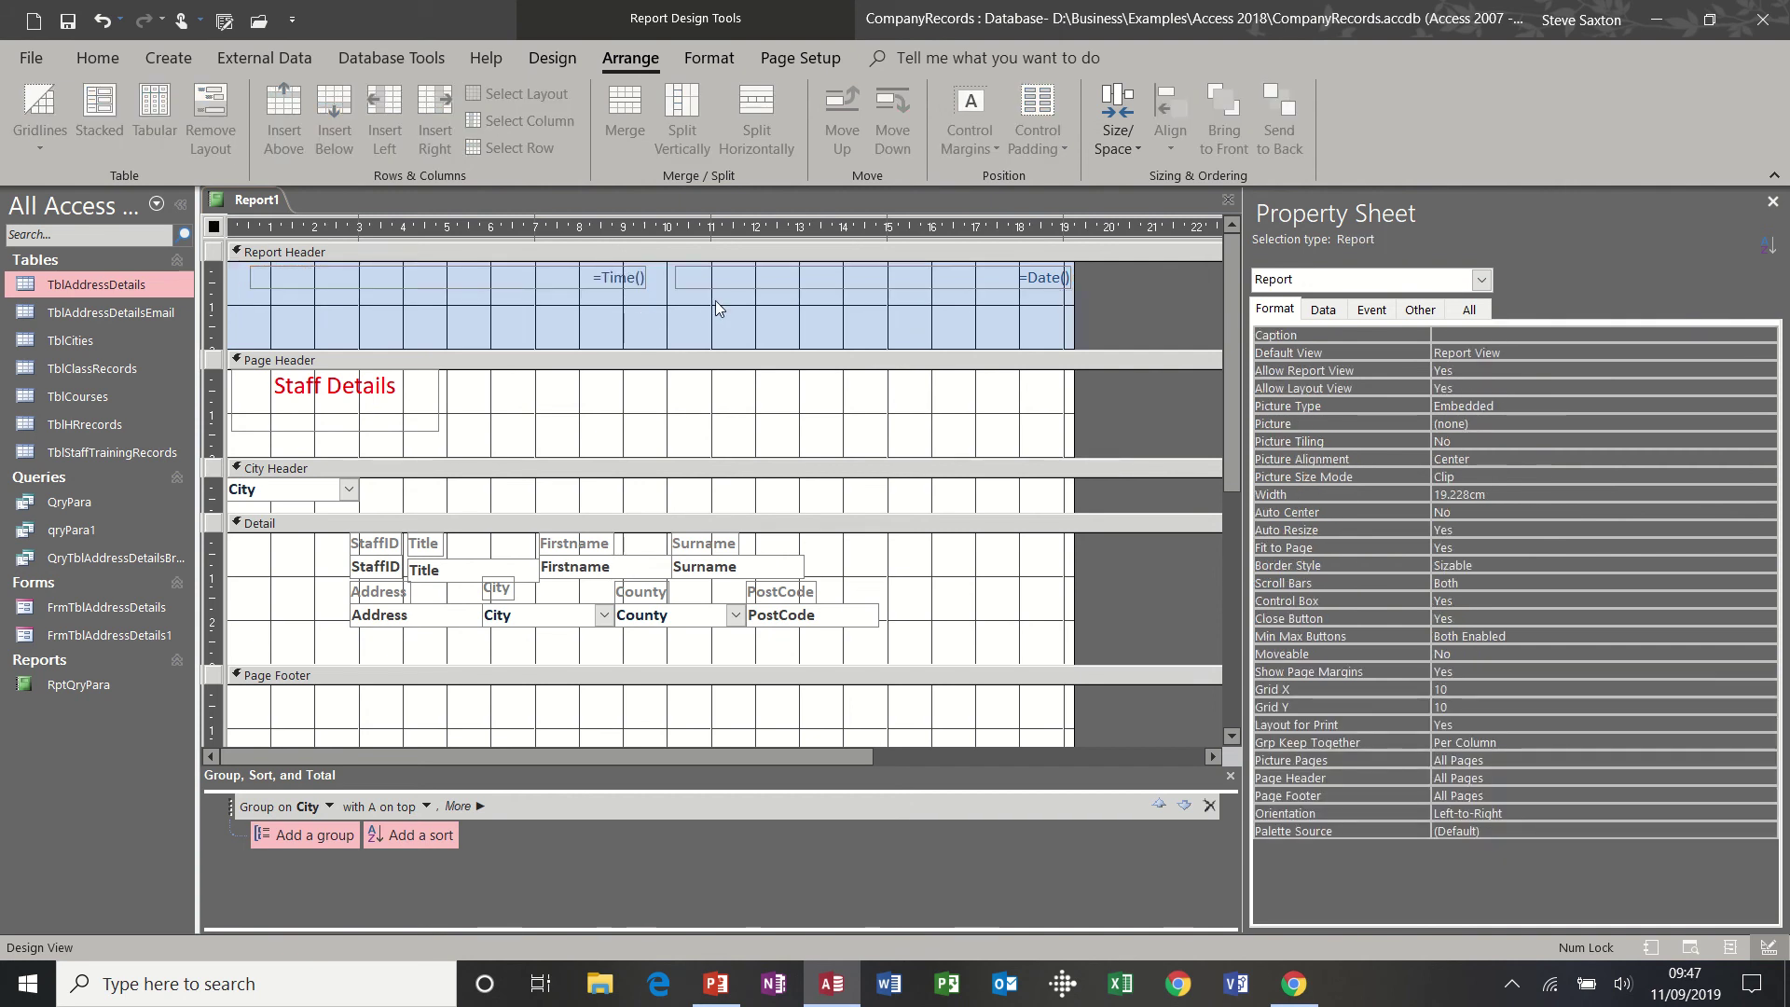
drag(589, 283, 1014, 308)
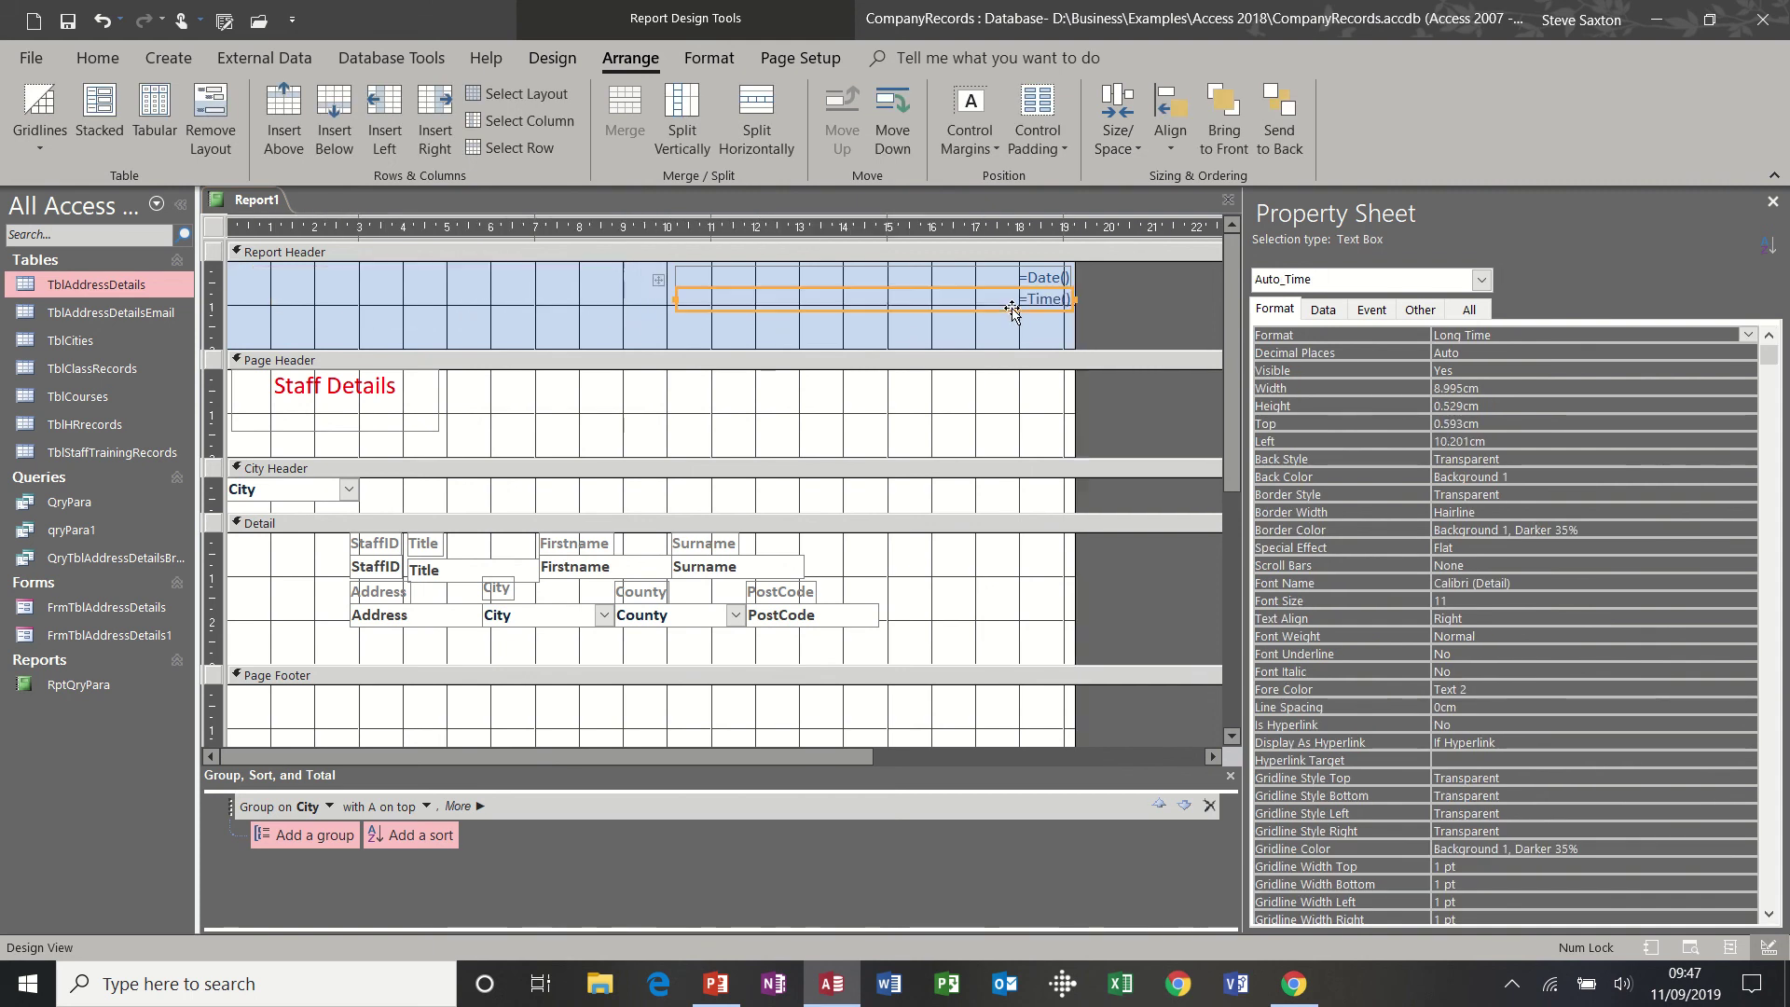
Step: Narrow the date and time boxes to about 2.286cm at the header's right edge
click(674, 277)
drag(674, 277, 973, 280)
click(677, 298)
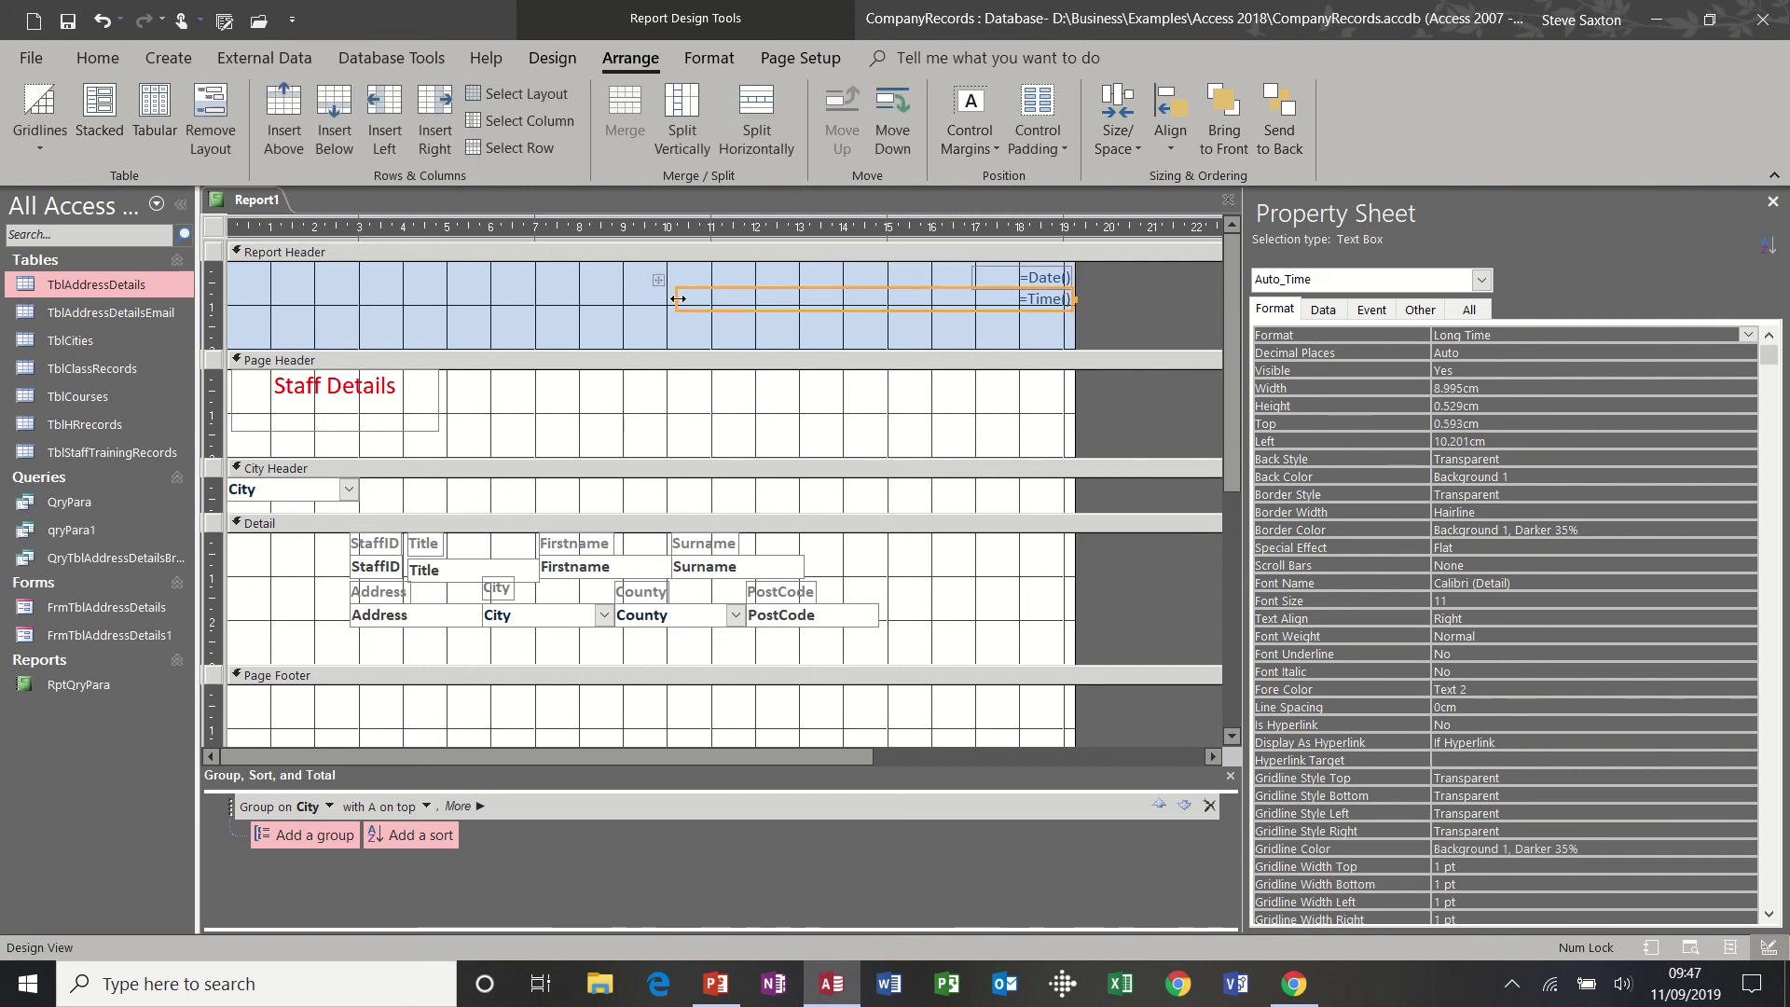
drag(677, 299, 972, 309)
click(554, 58)
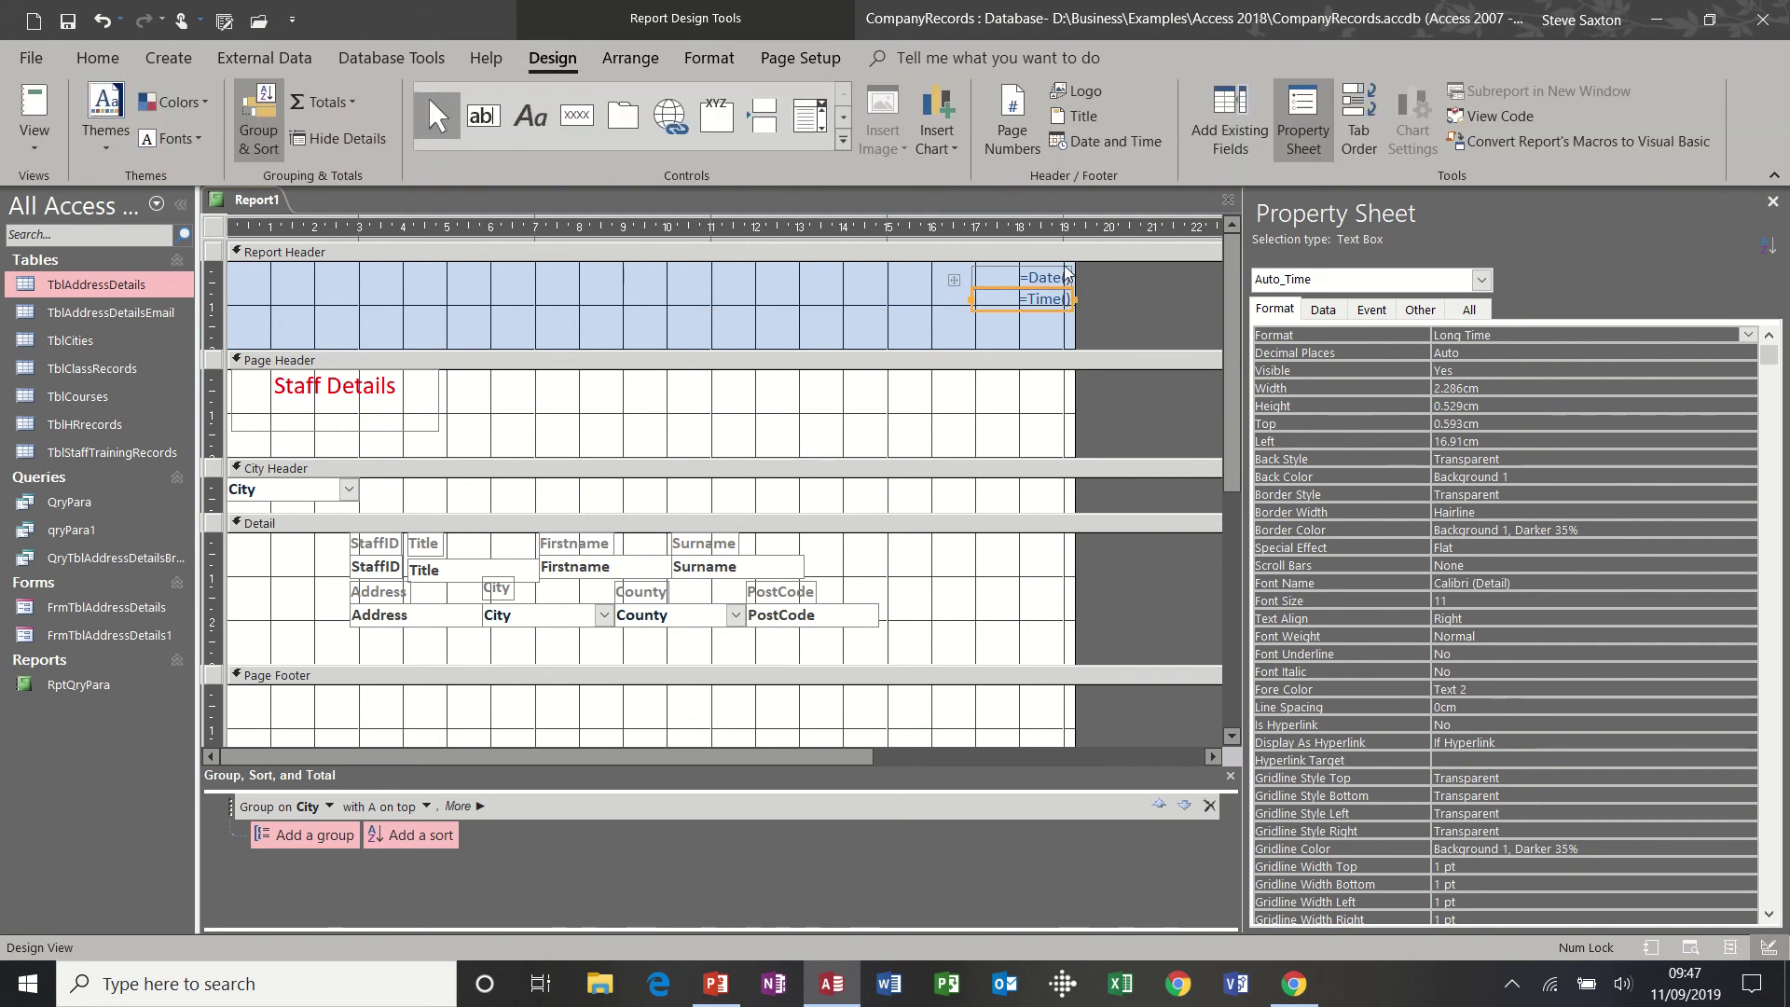
Step: Insert the 'logo small' image into the Report Header at its top-left corner
click(1002, 338)
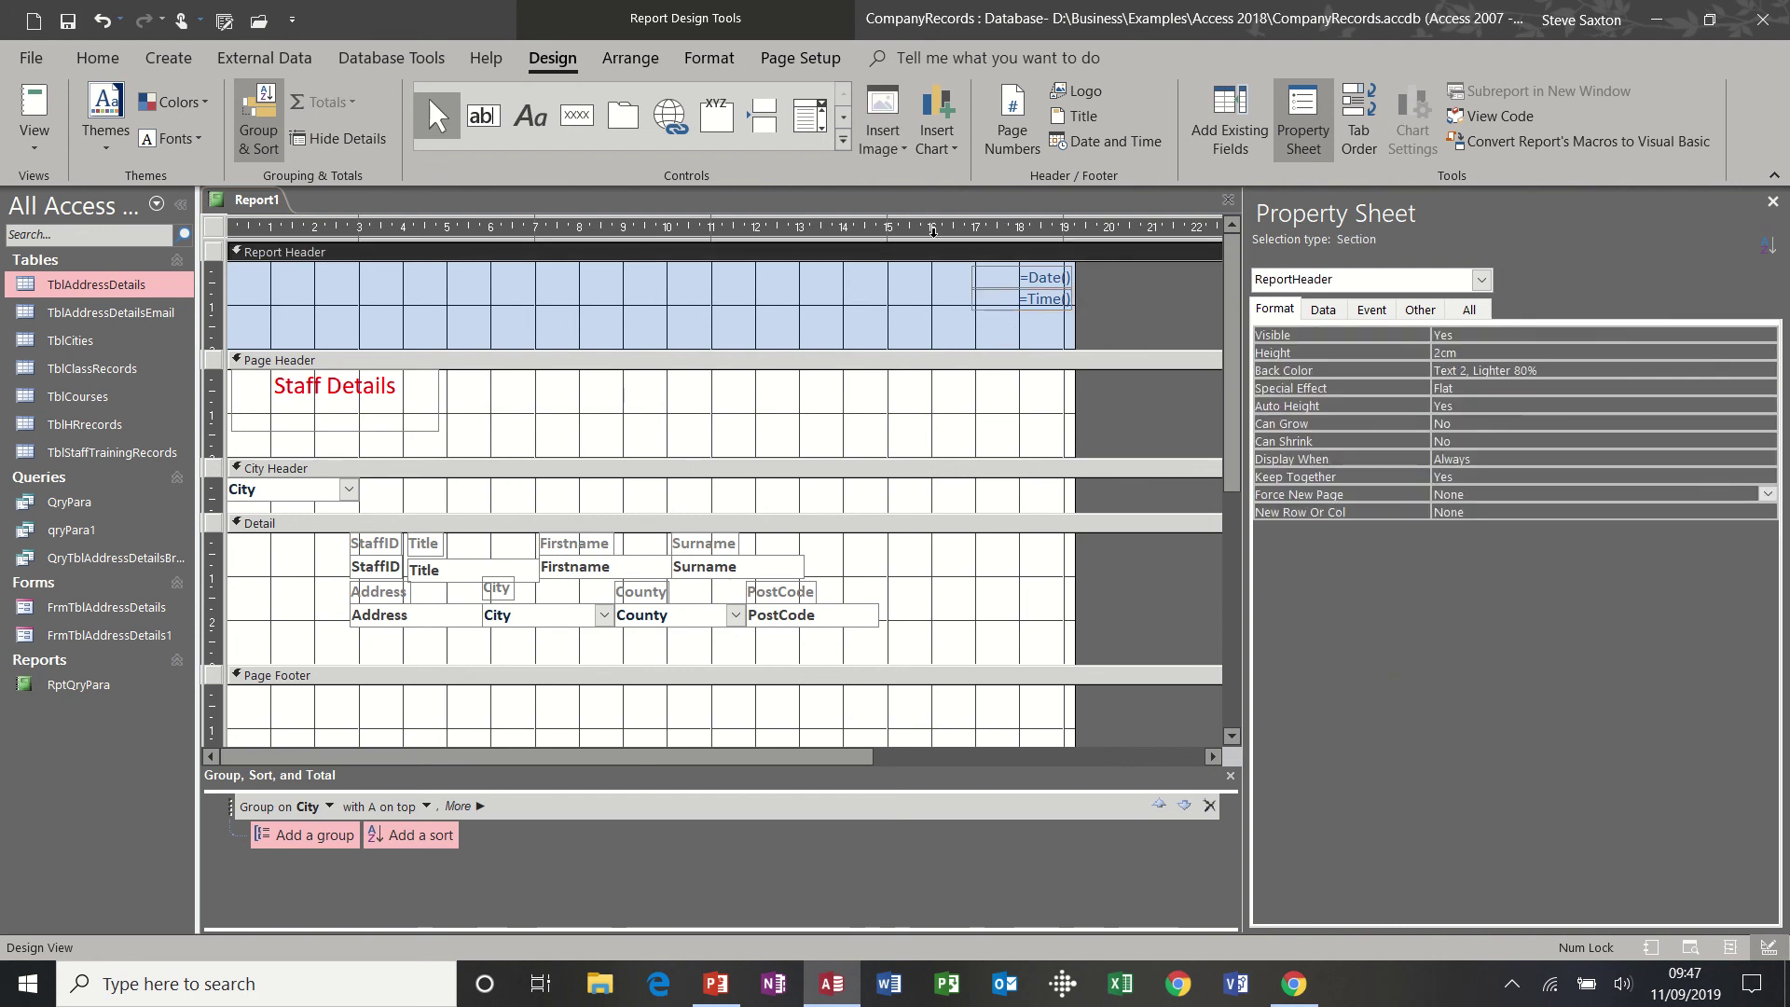
click(903, 149)
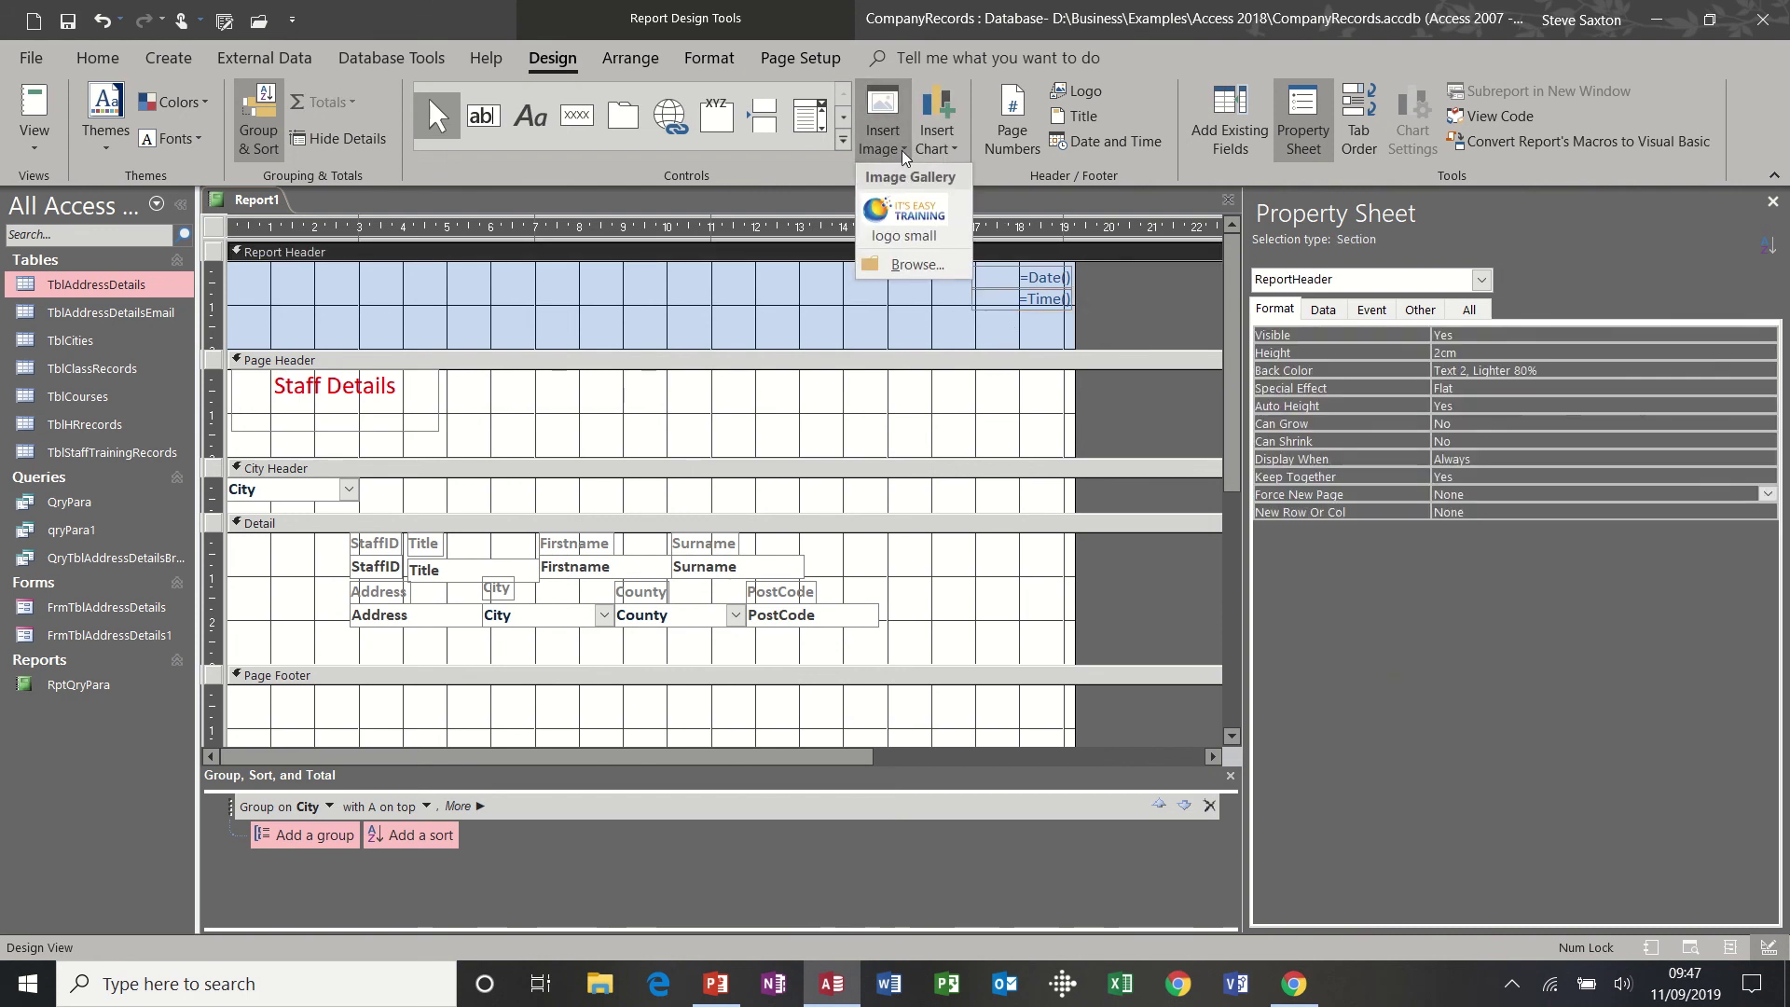
click(920, 211)
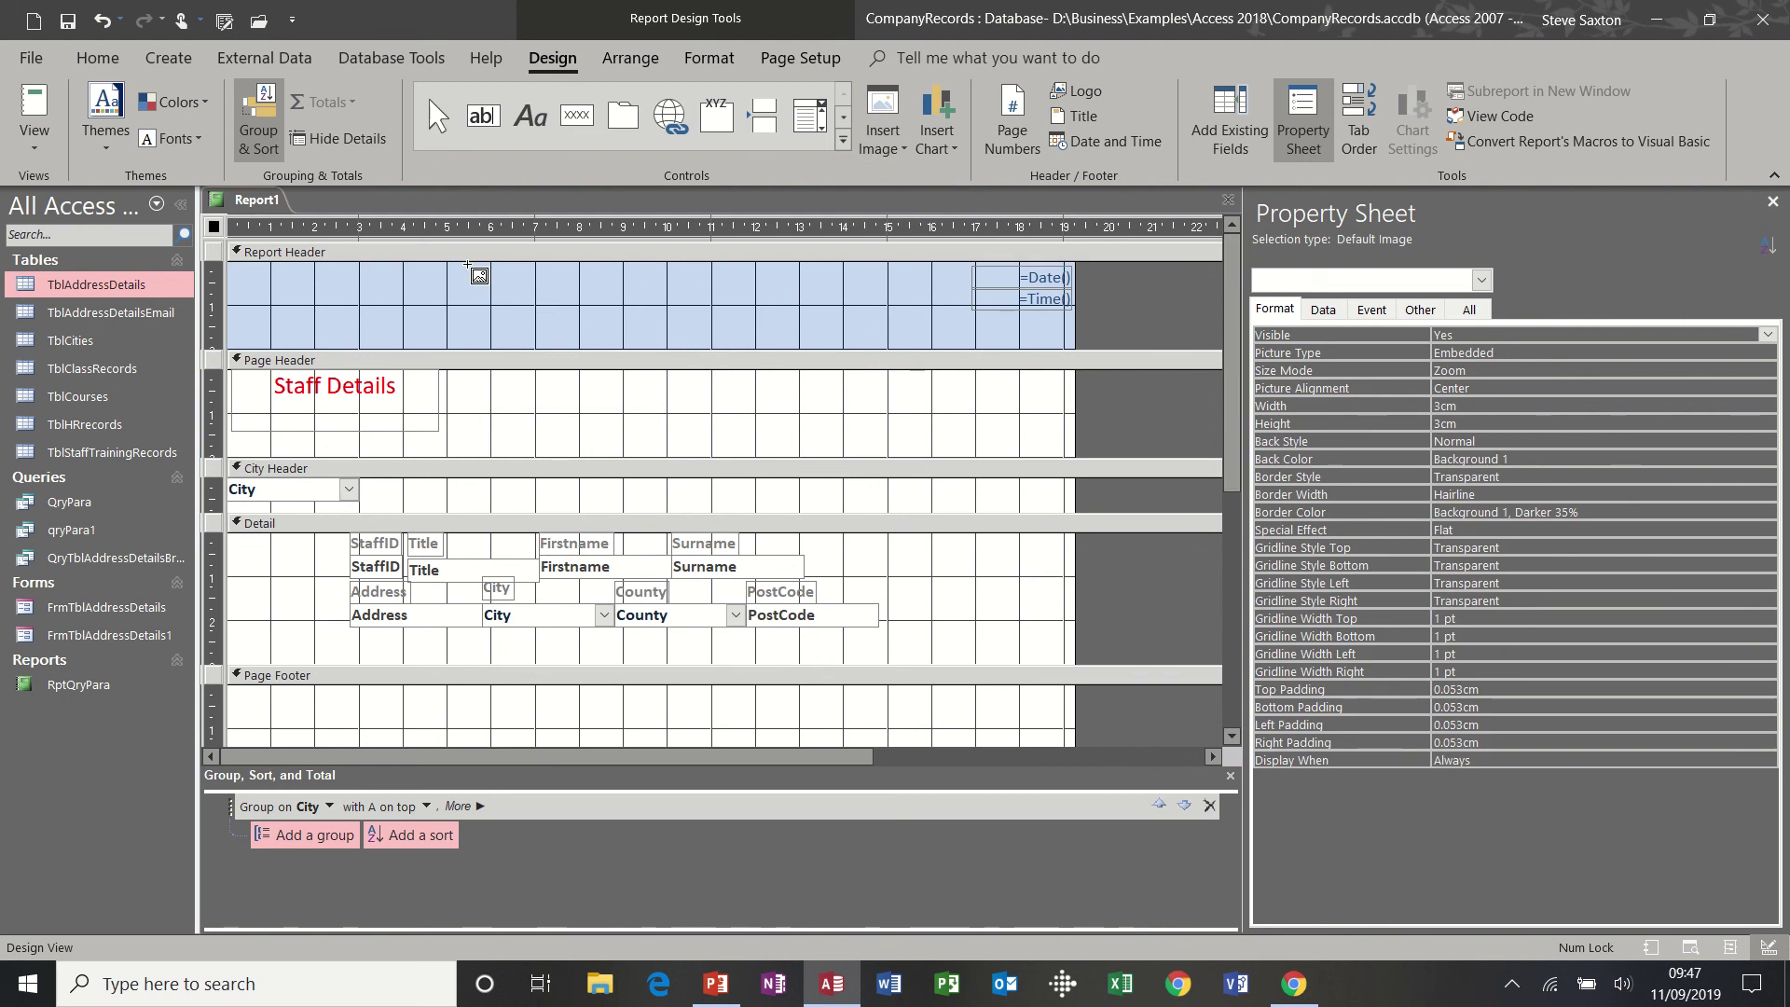
drag(416, 272, 757, 340)
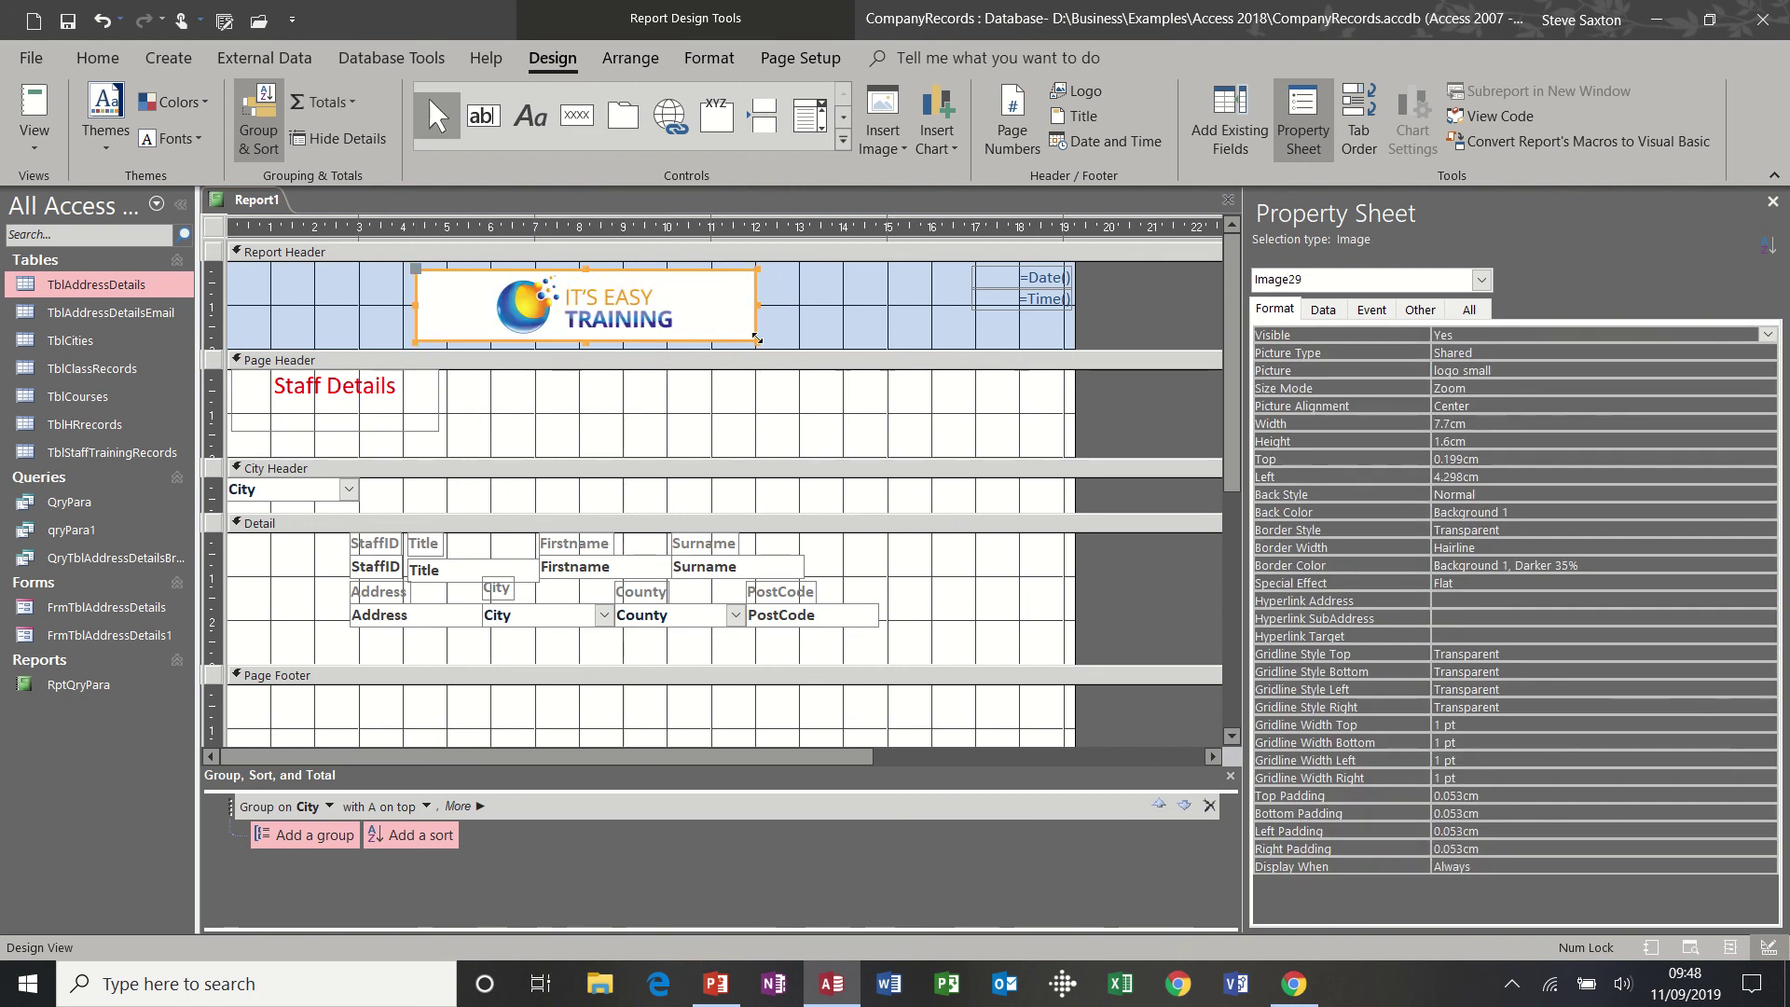
drag(621, 281, 435, 265)
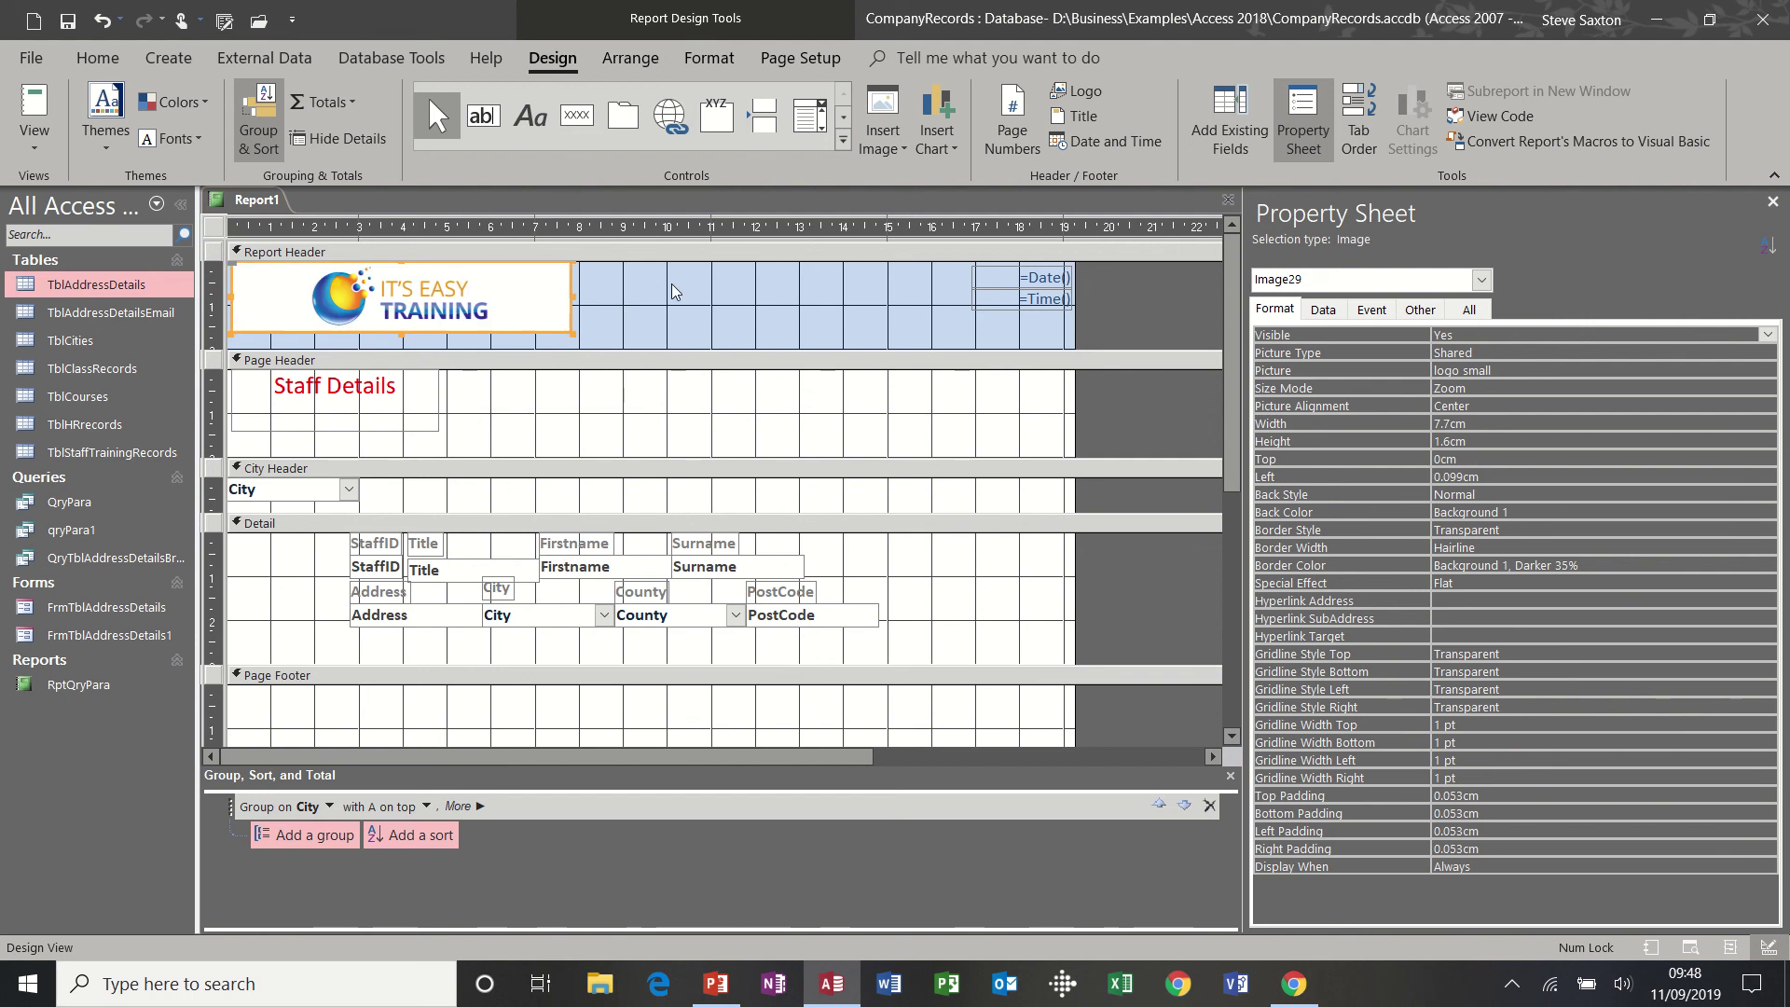
click(910, 305)
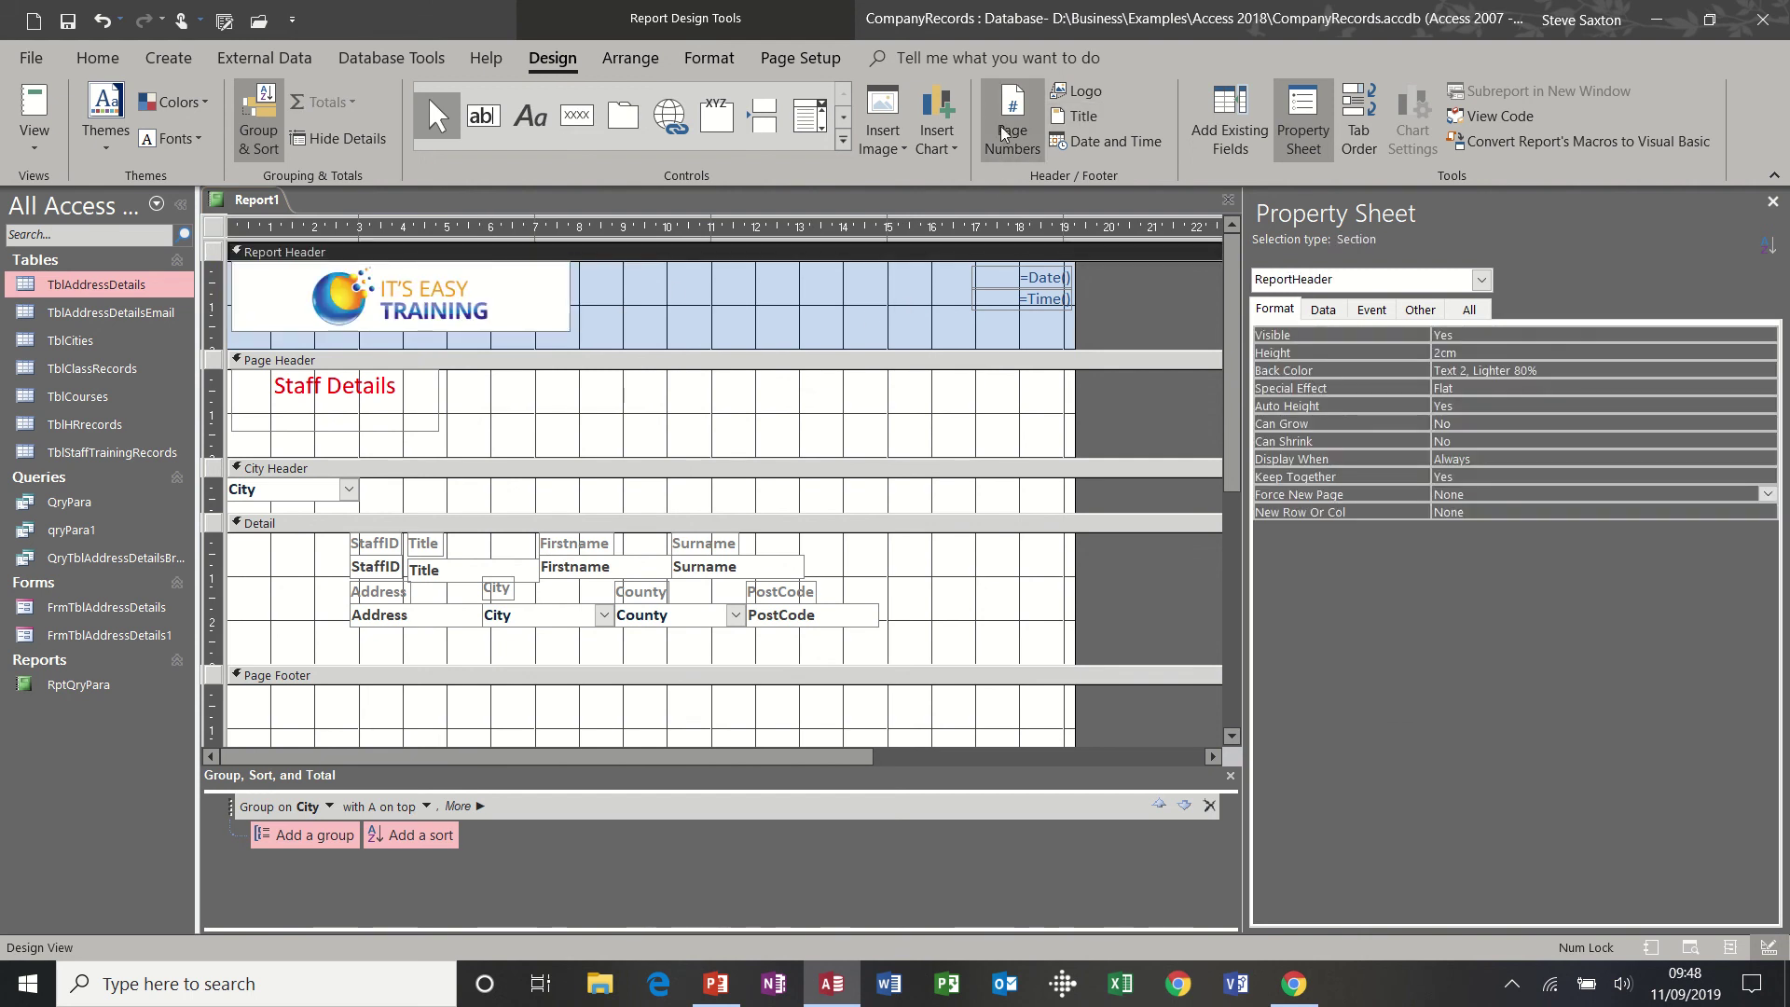
Step: Add right-aligned 'Page N of M' page numbers at the bottom of each page
click(834, 718)
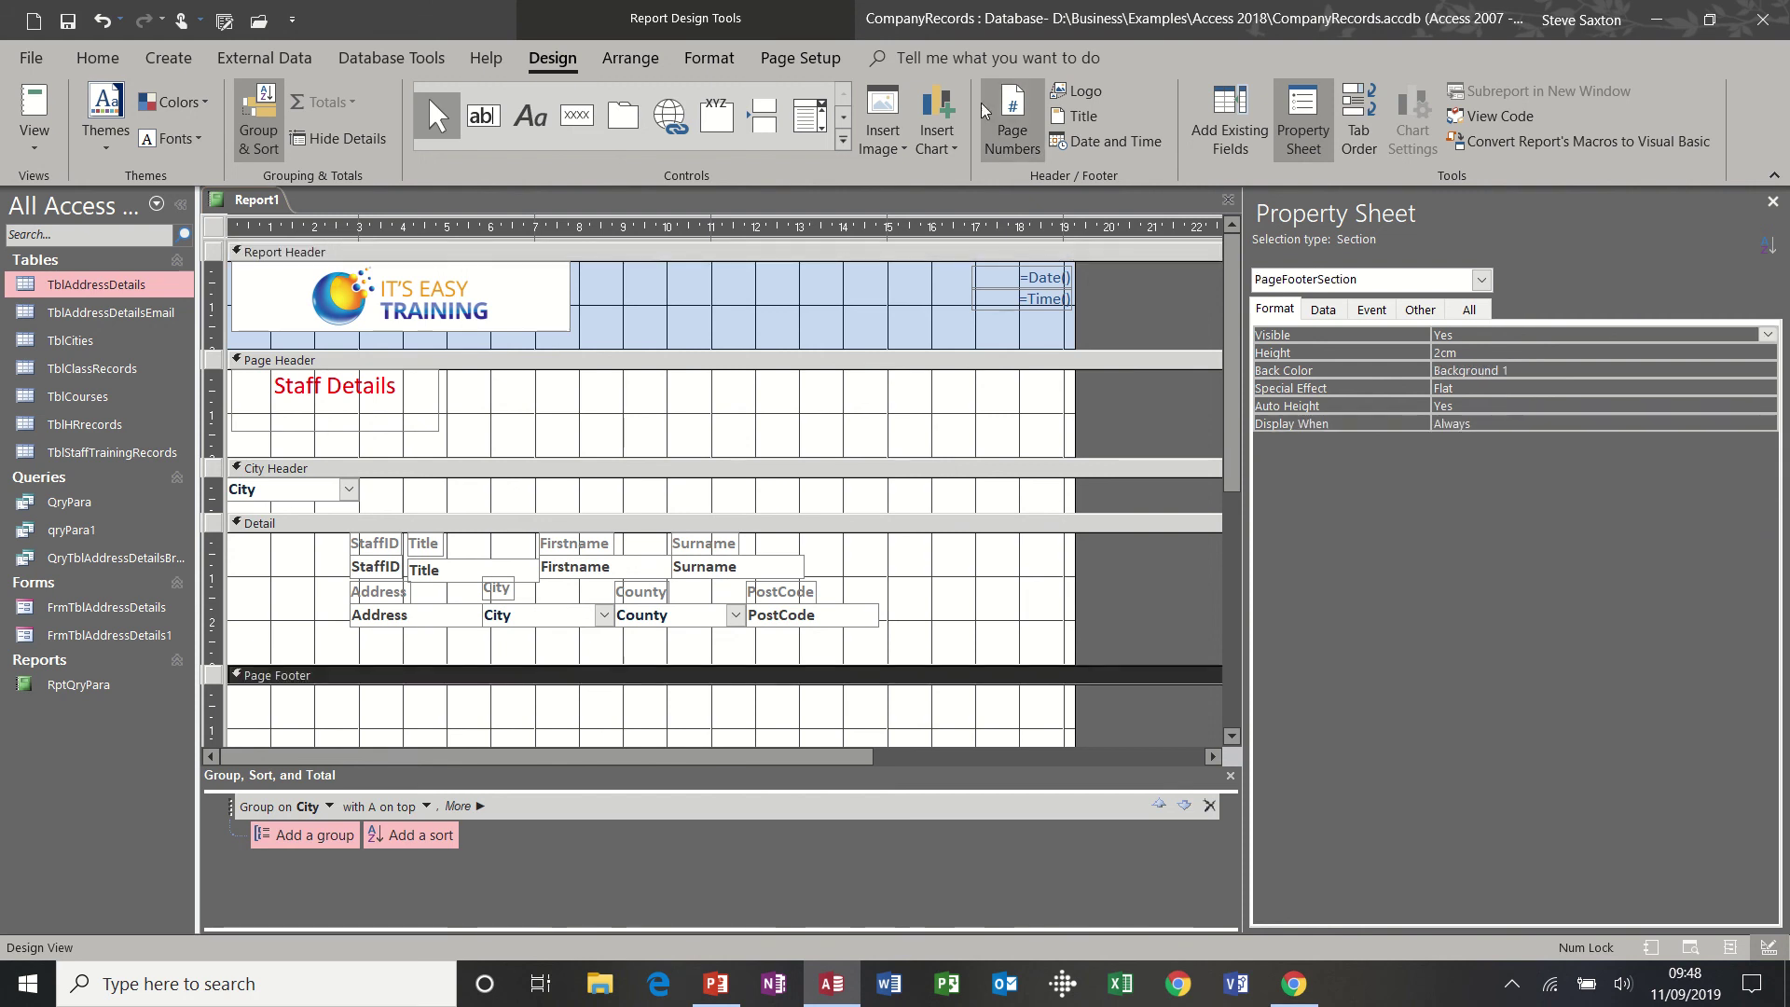
click(1011, 112)
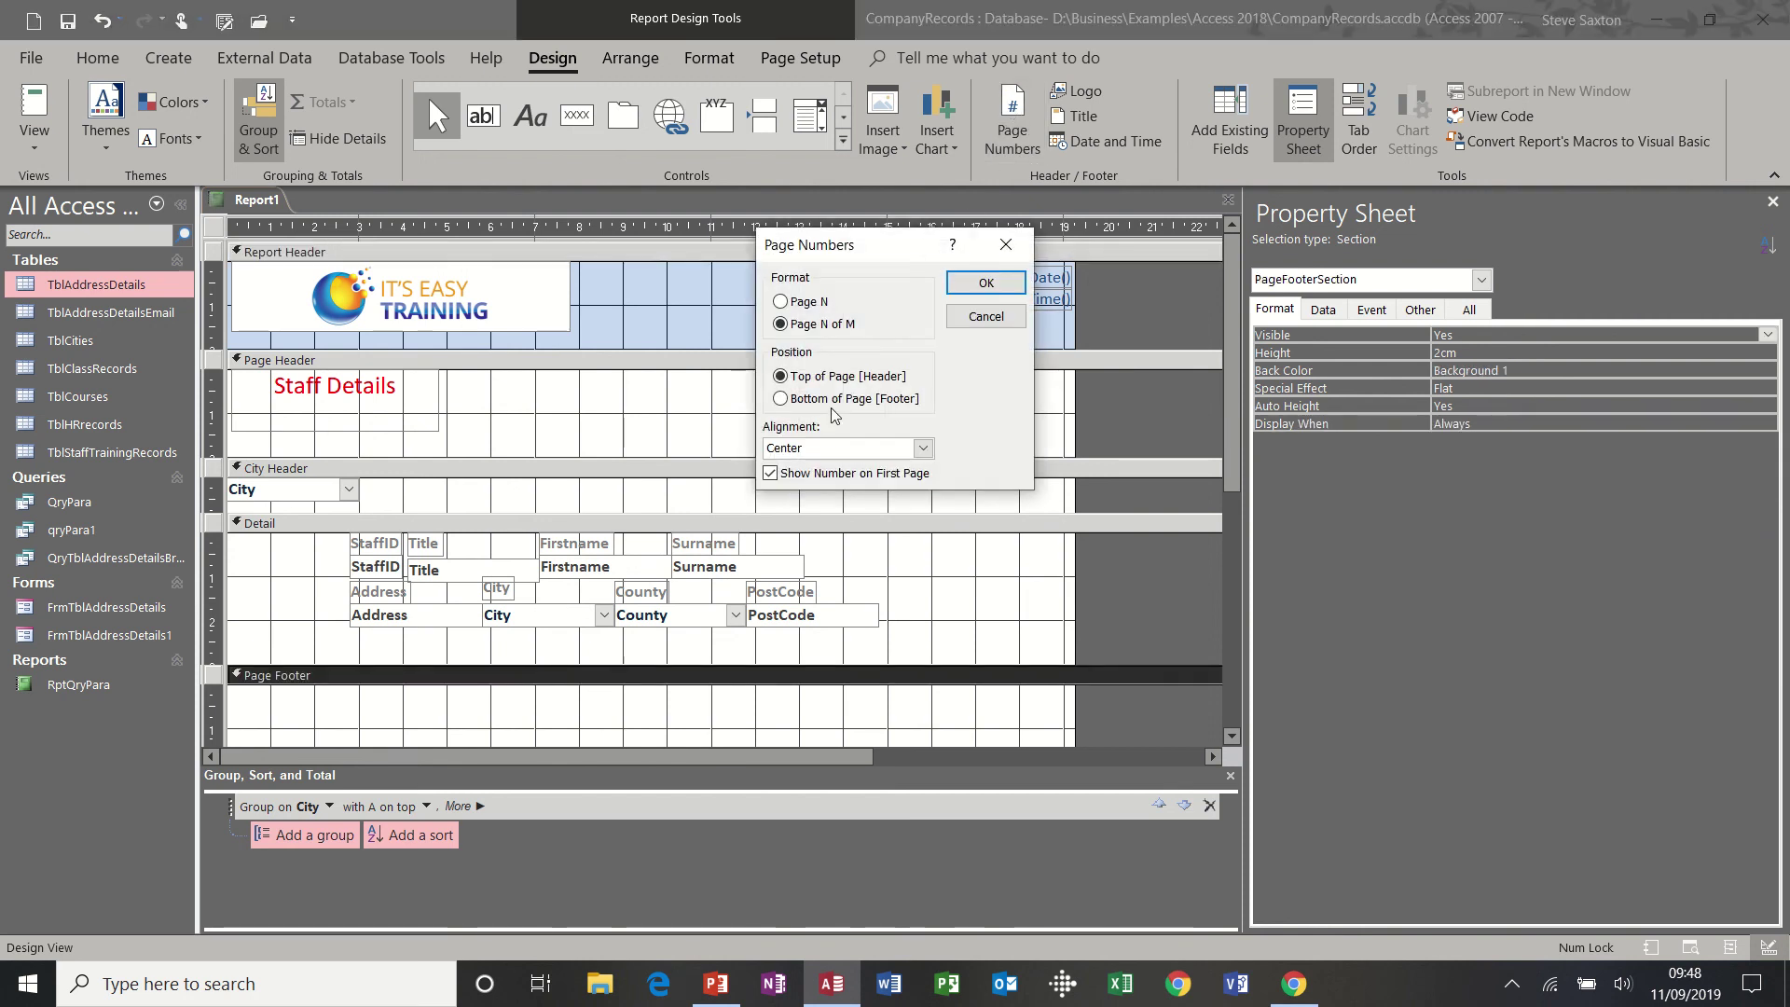
click(922, 448)
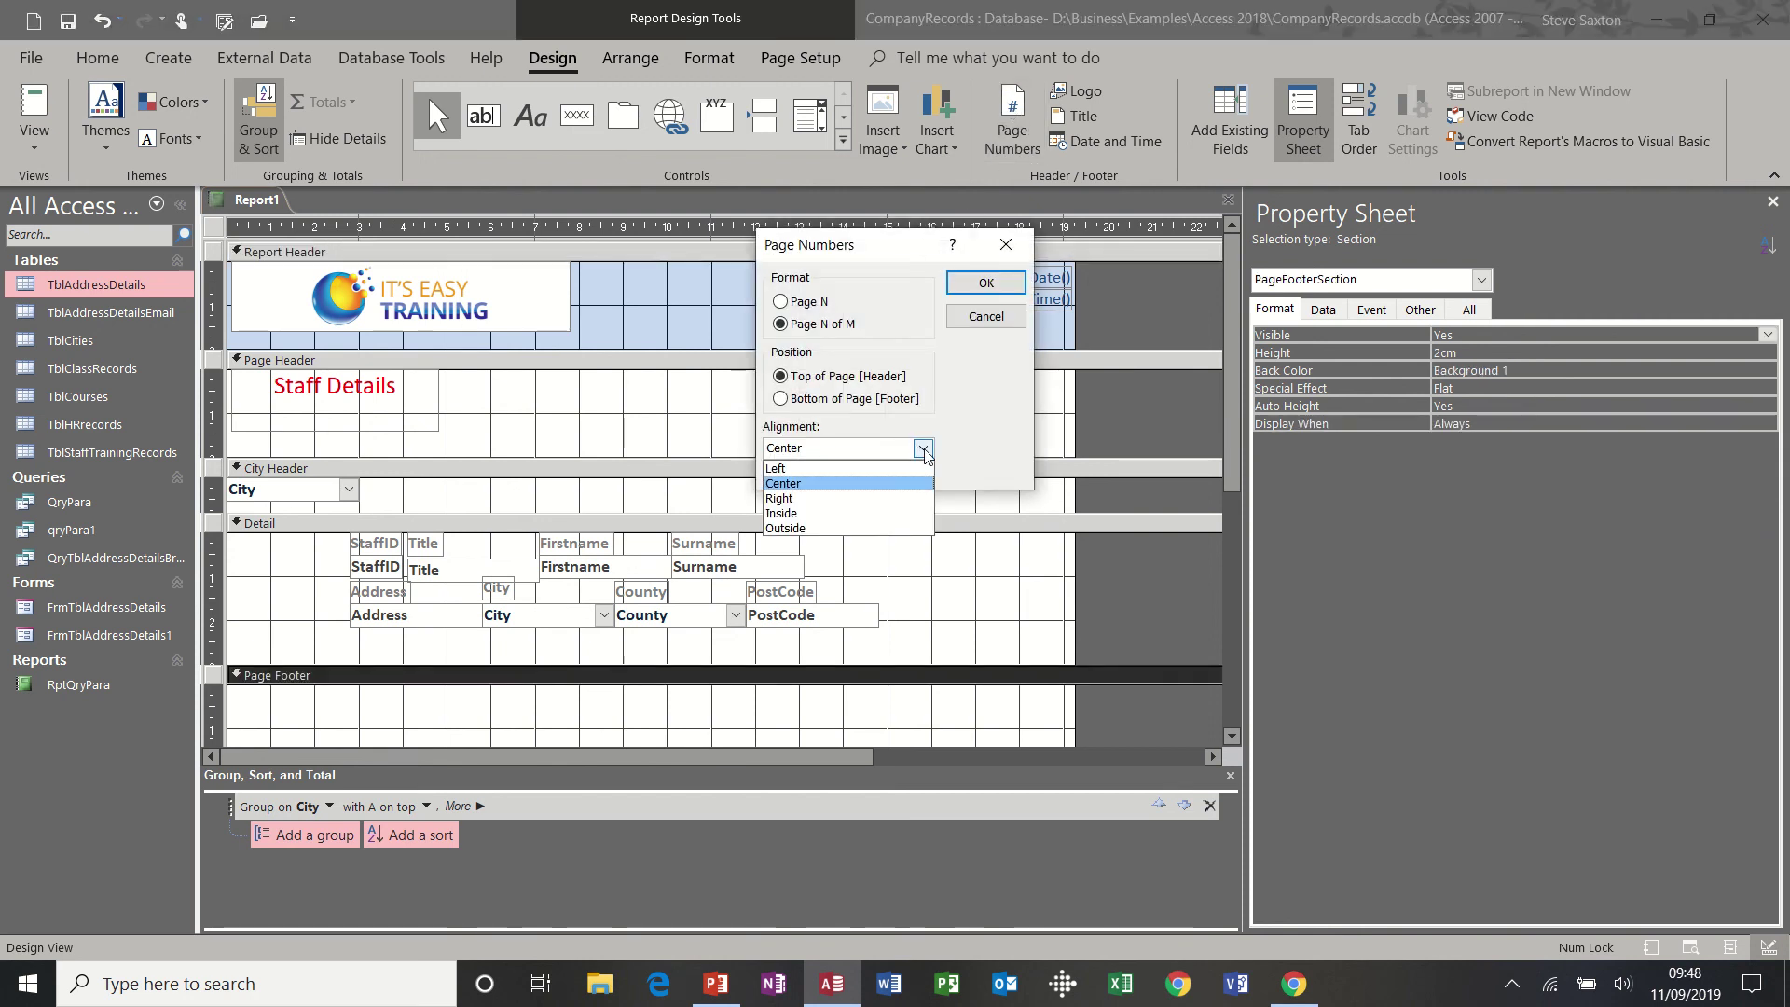
click(910, 499)
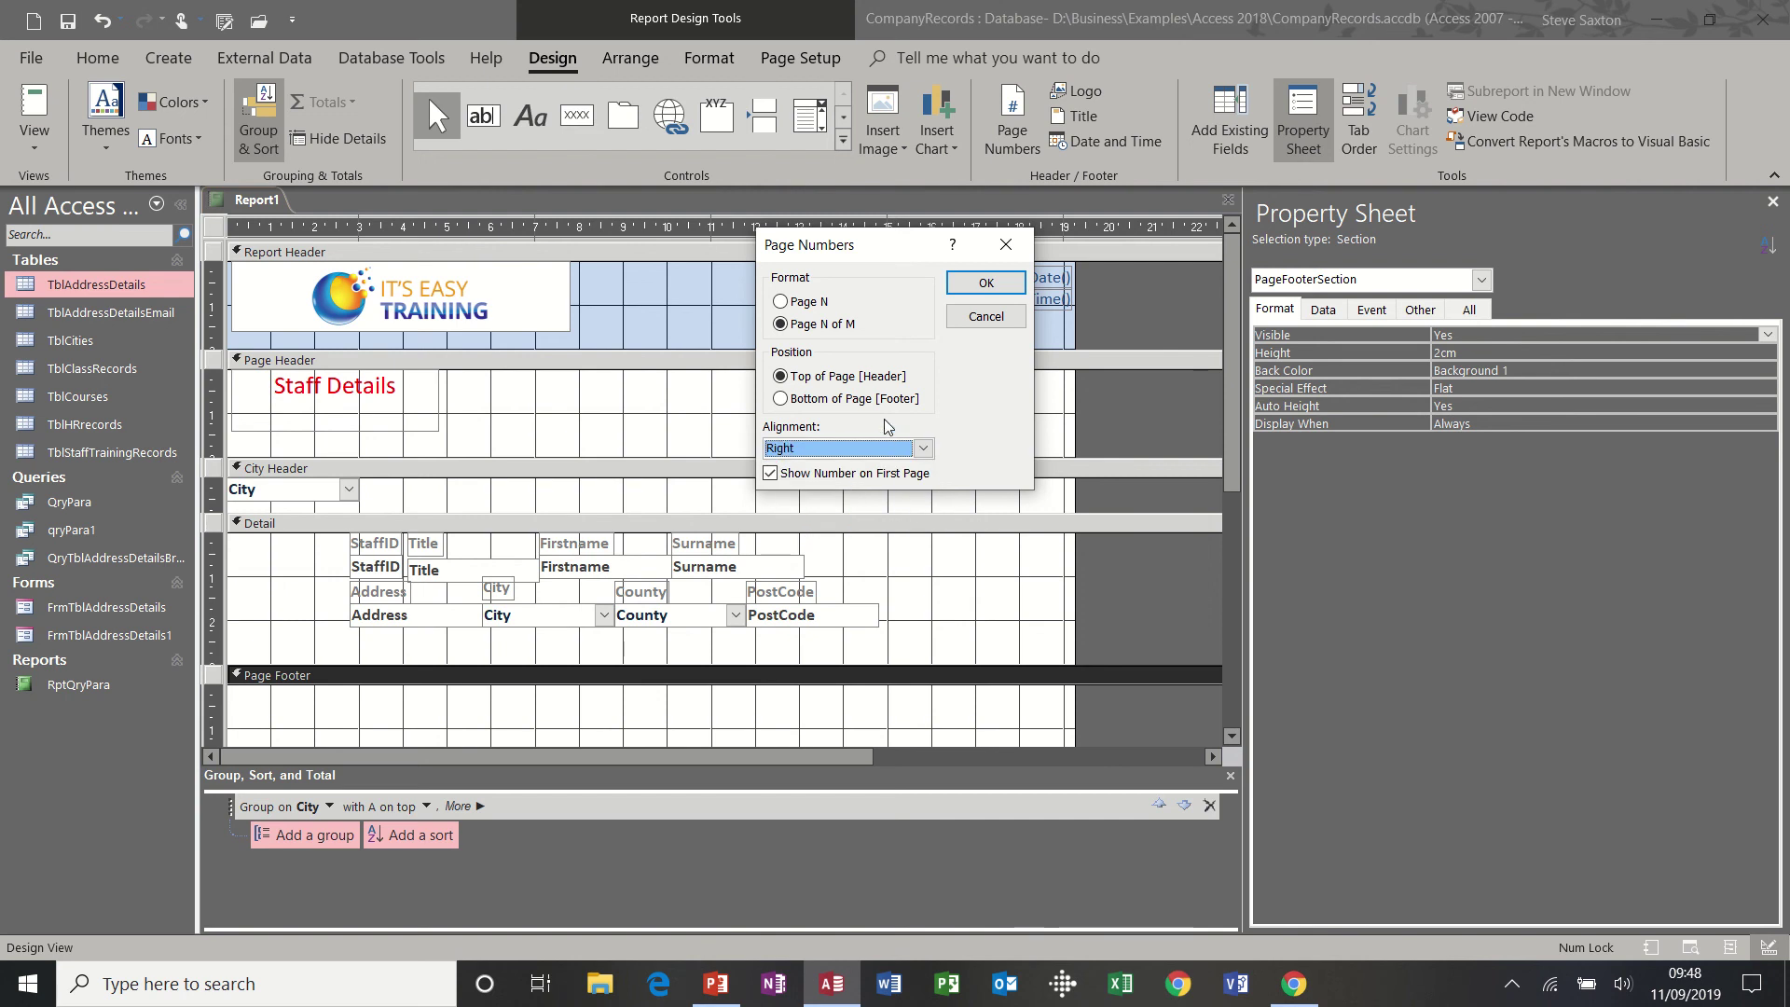
click(780, 399)
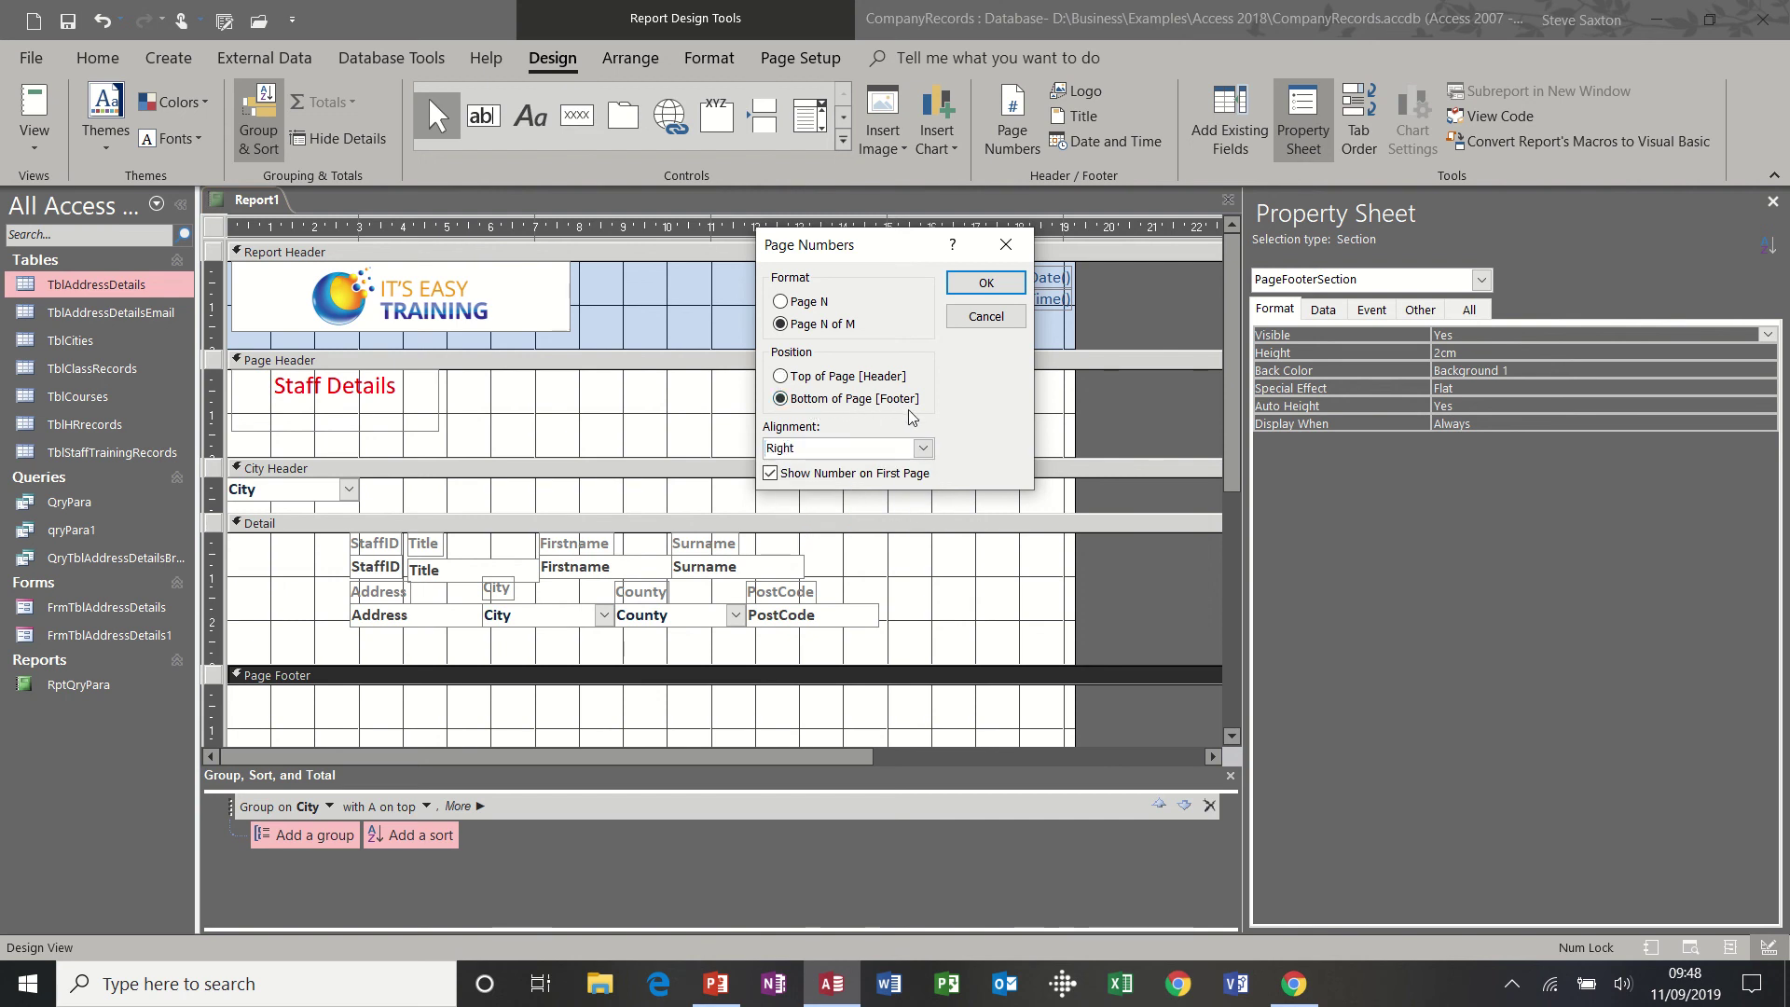
click(981, 281)
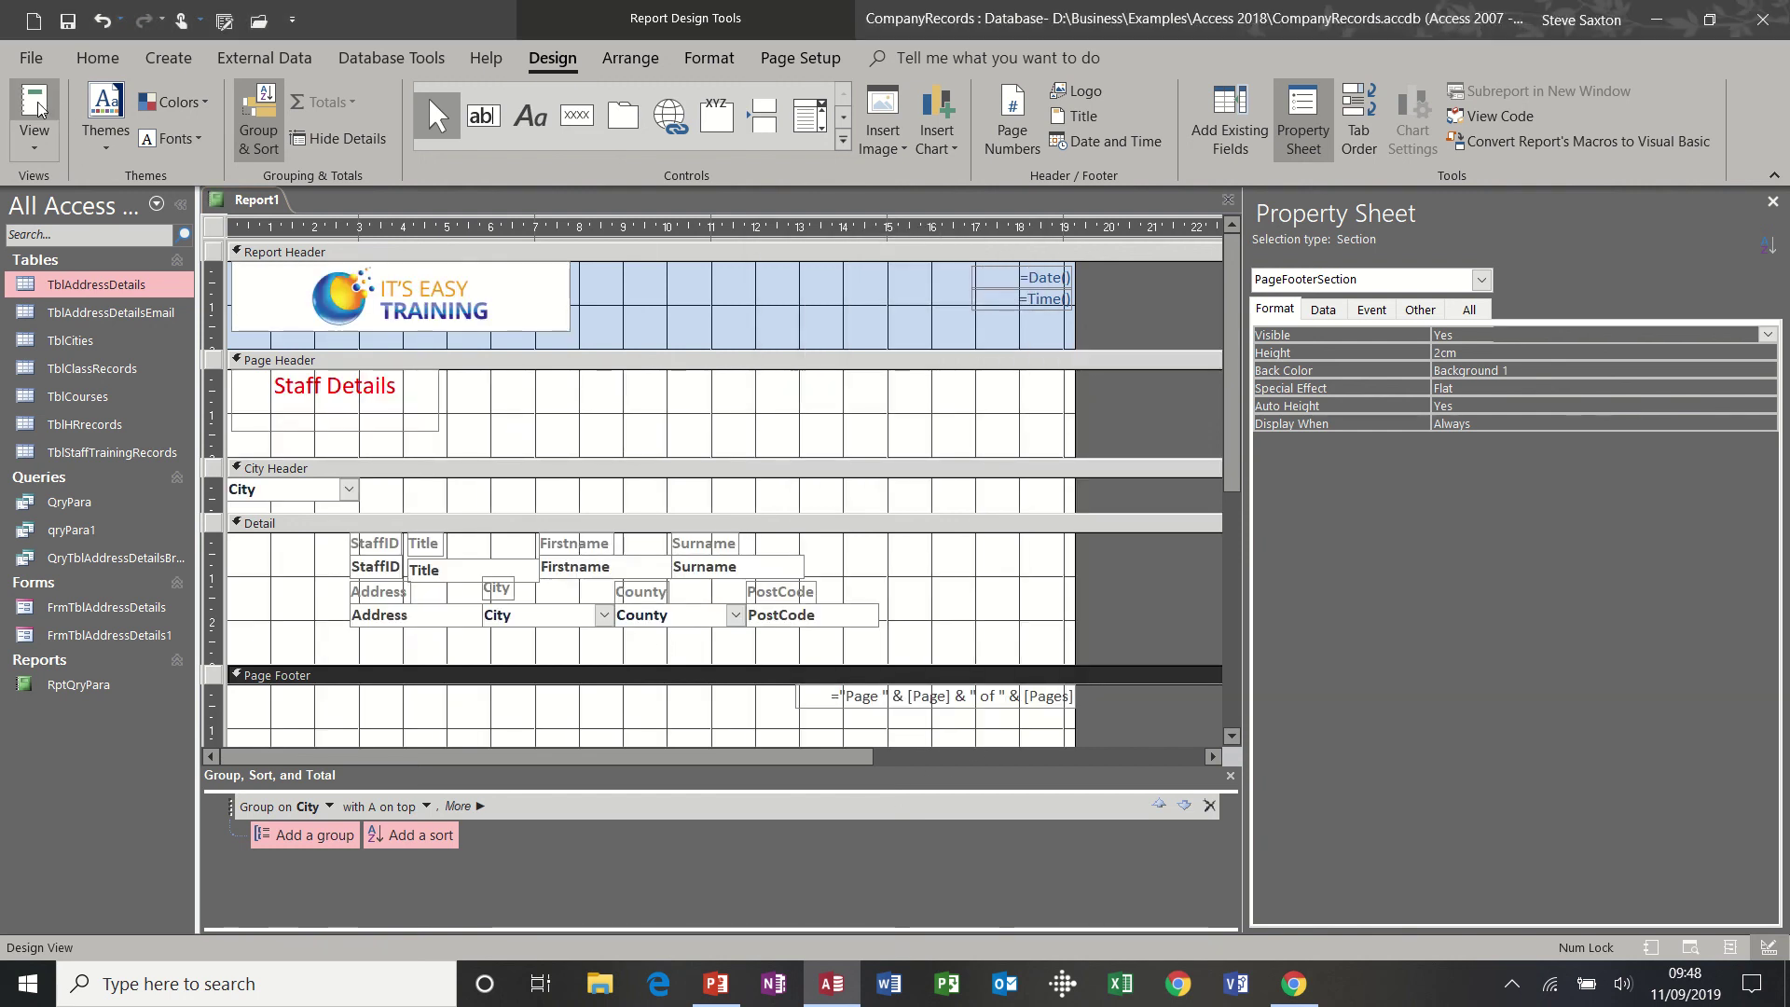
click(37, 138)
click(70, 241)
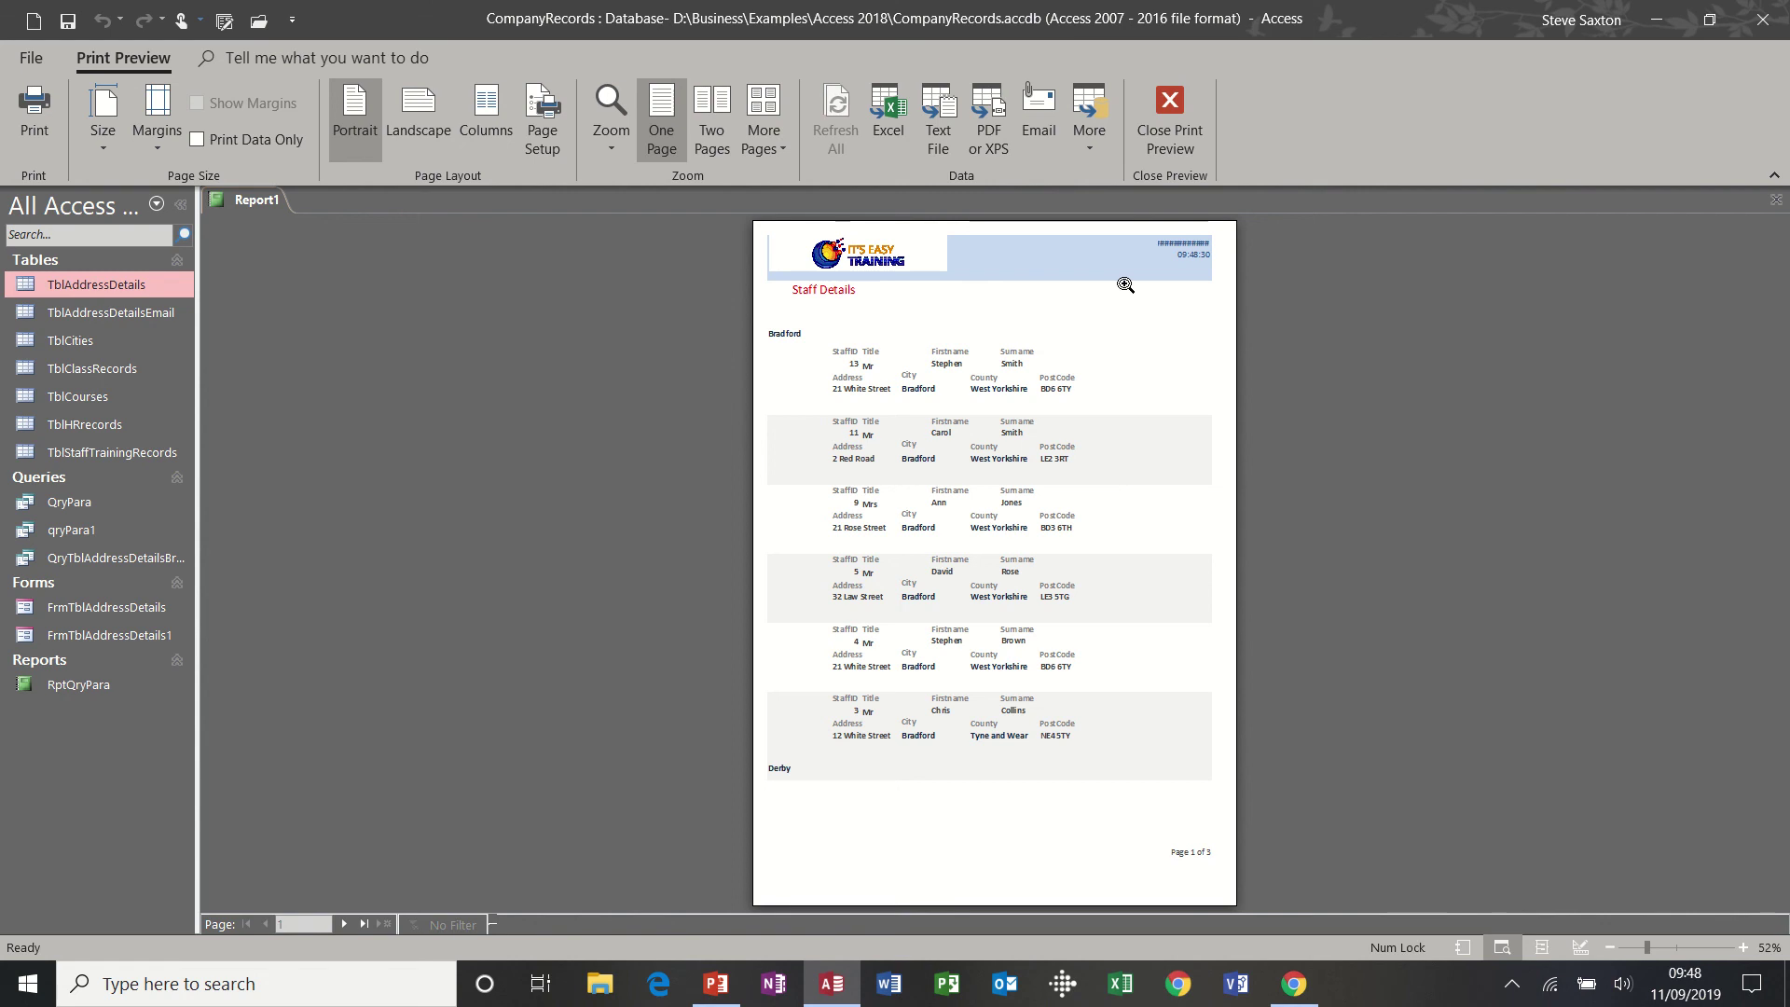
Step: Widen the date box leftwards to 3.175cm and show the report in Report View
click(1165, 142)
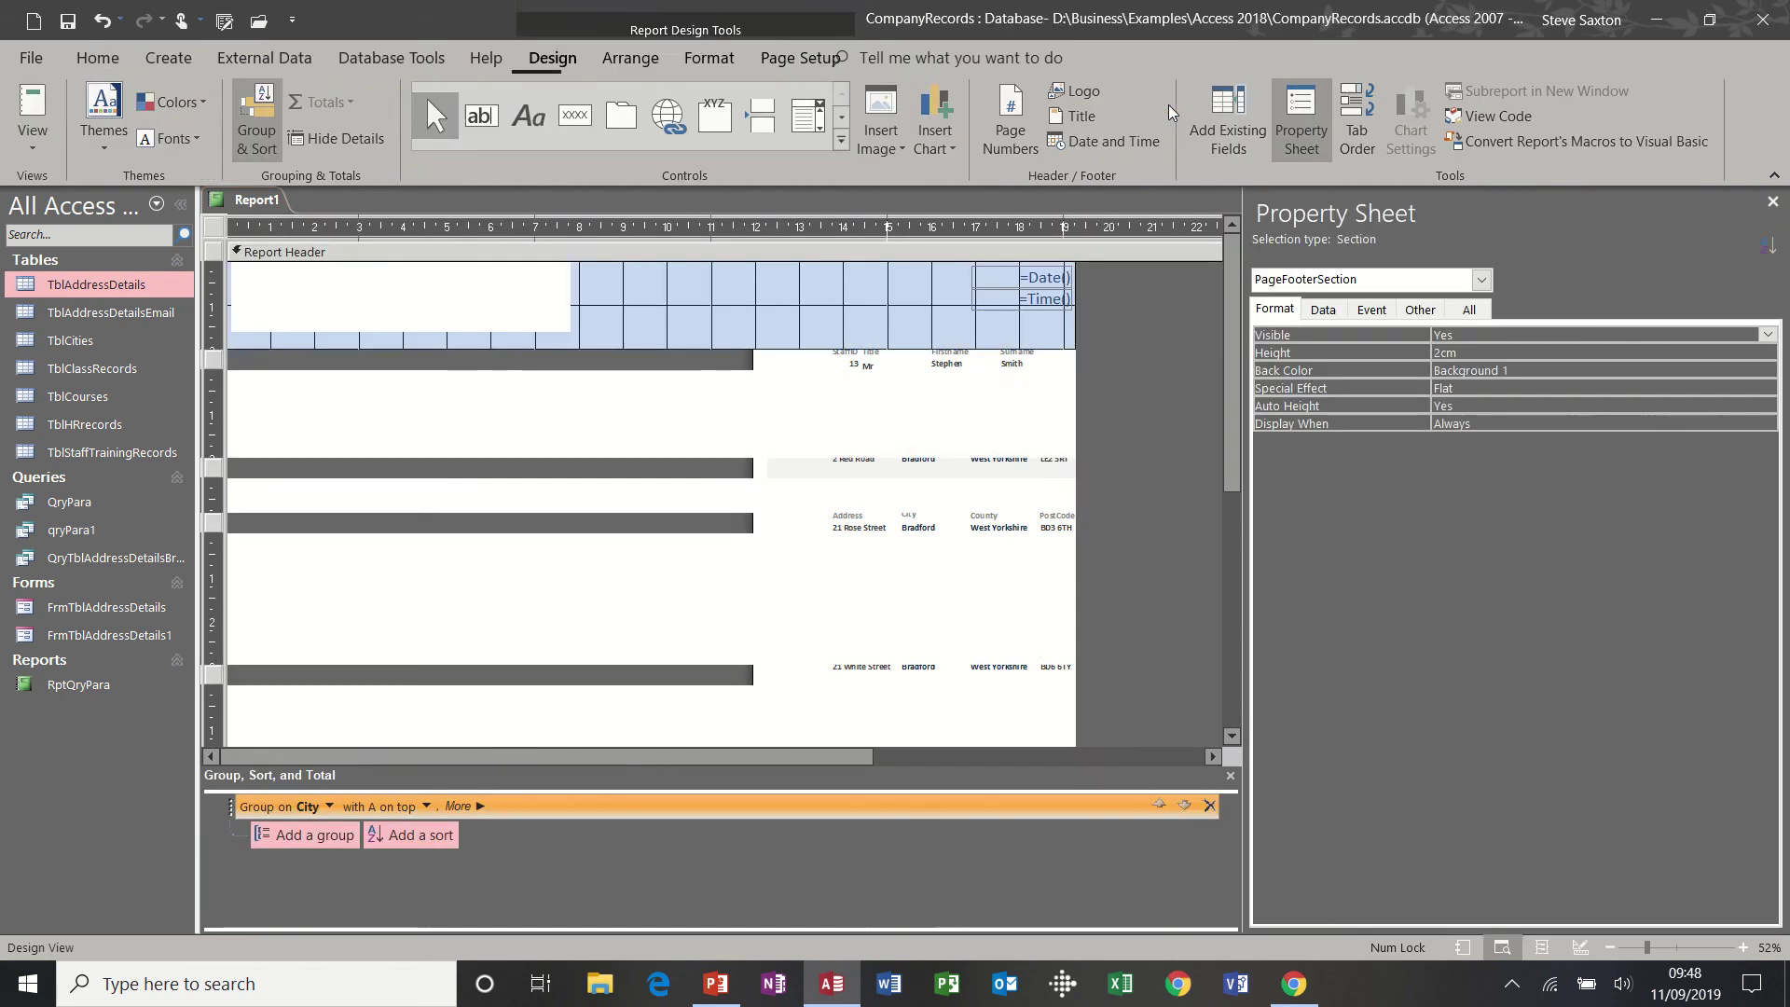
click(1025, 282)
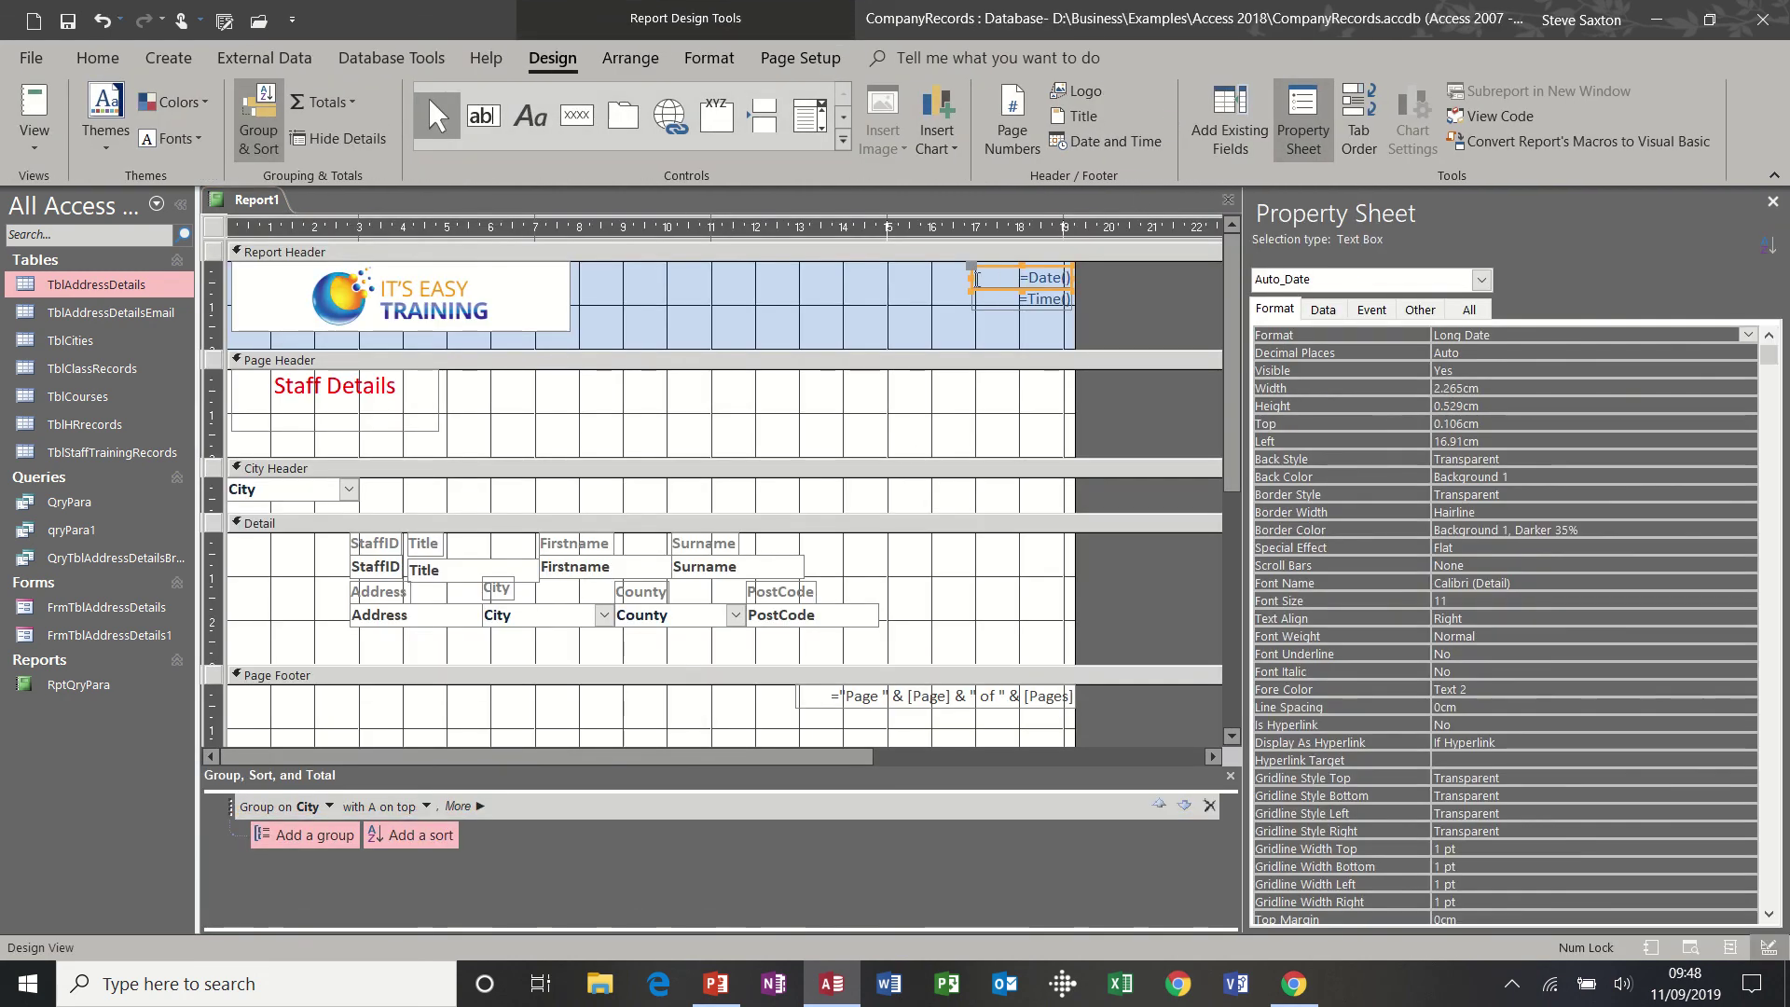
drag(970, 278, 933, 278)
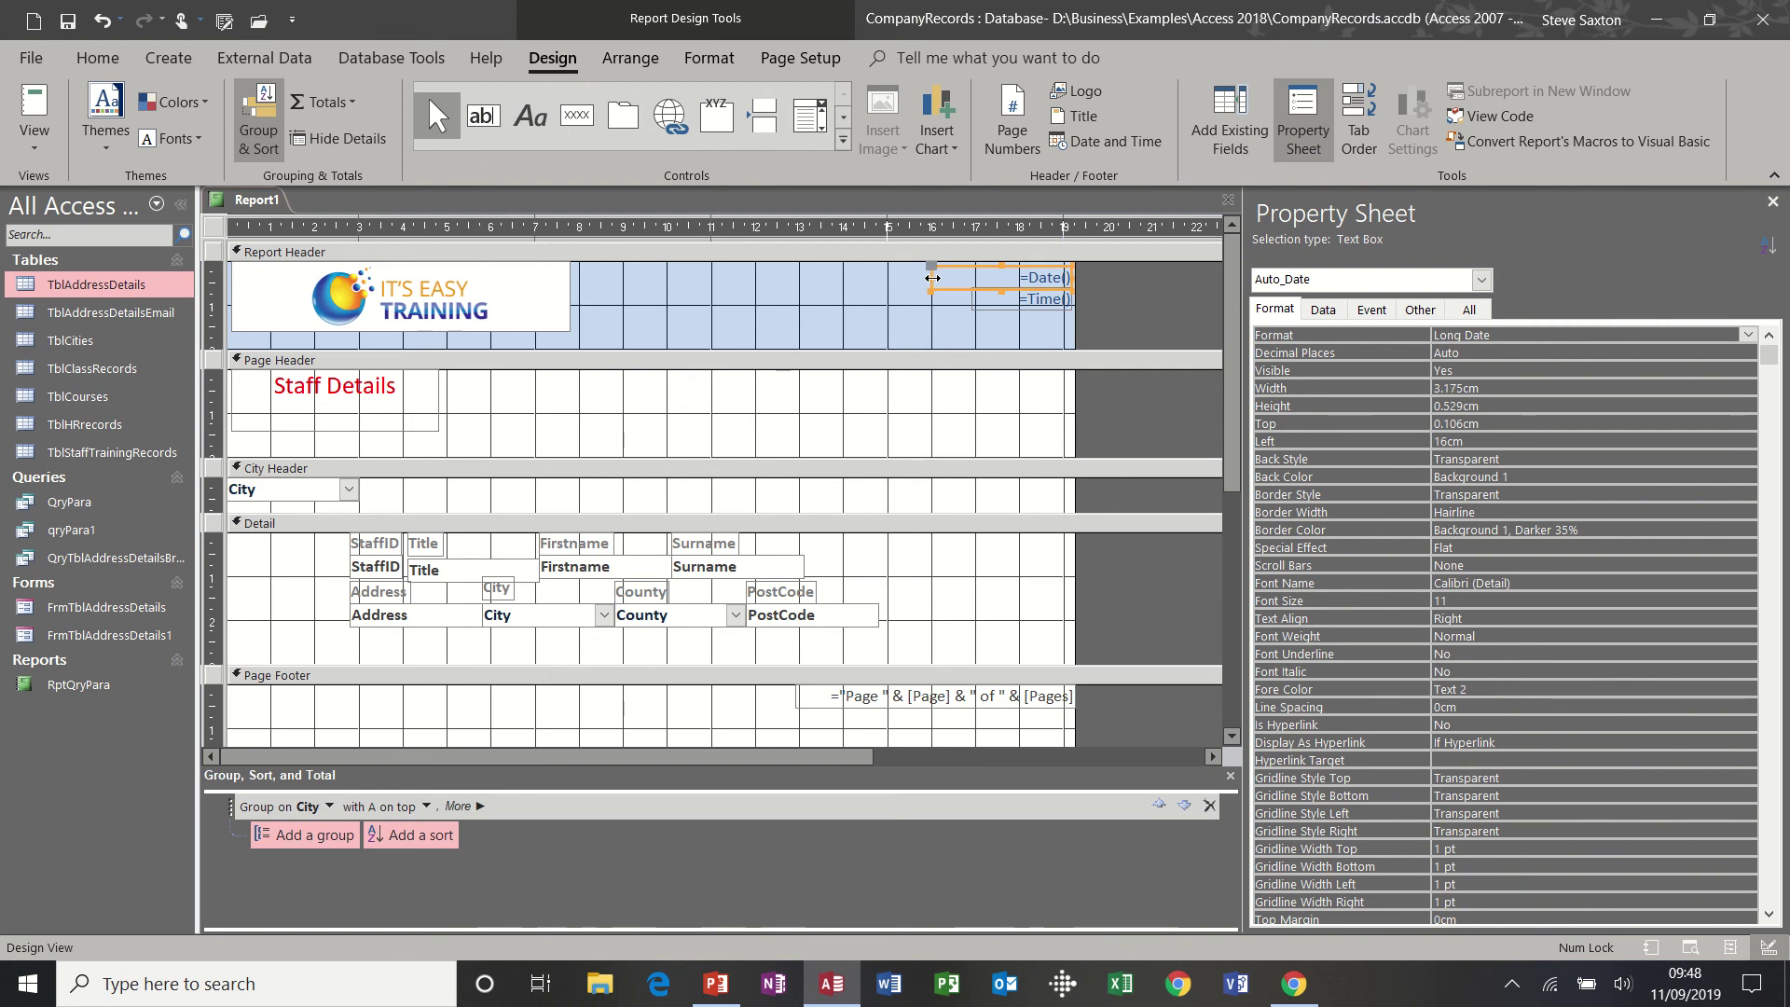
click(37, 119)
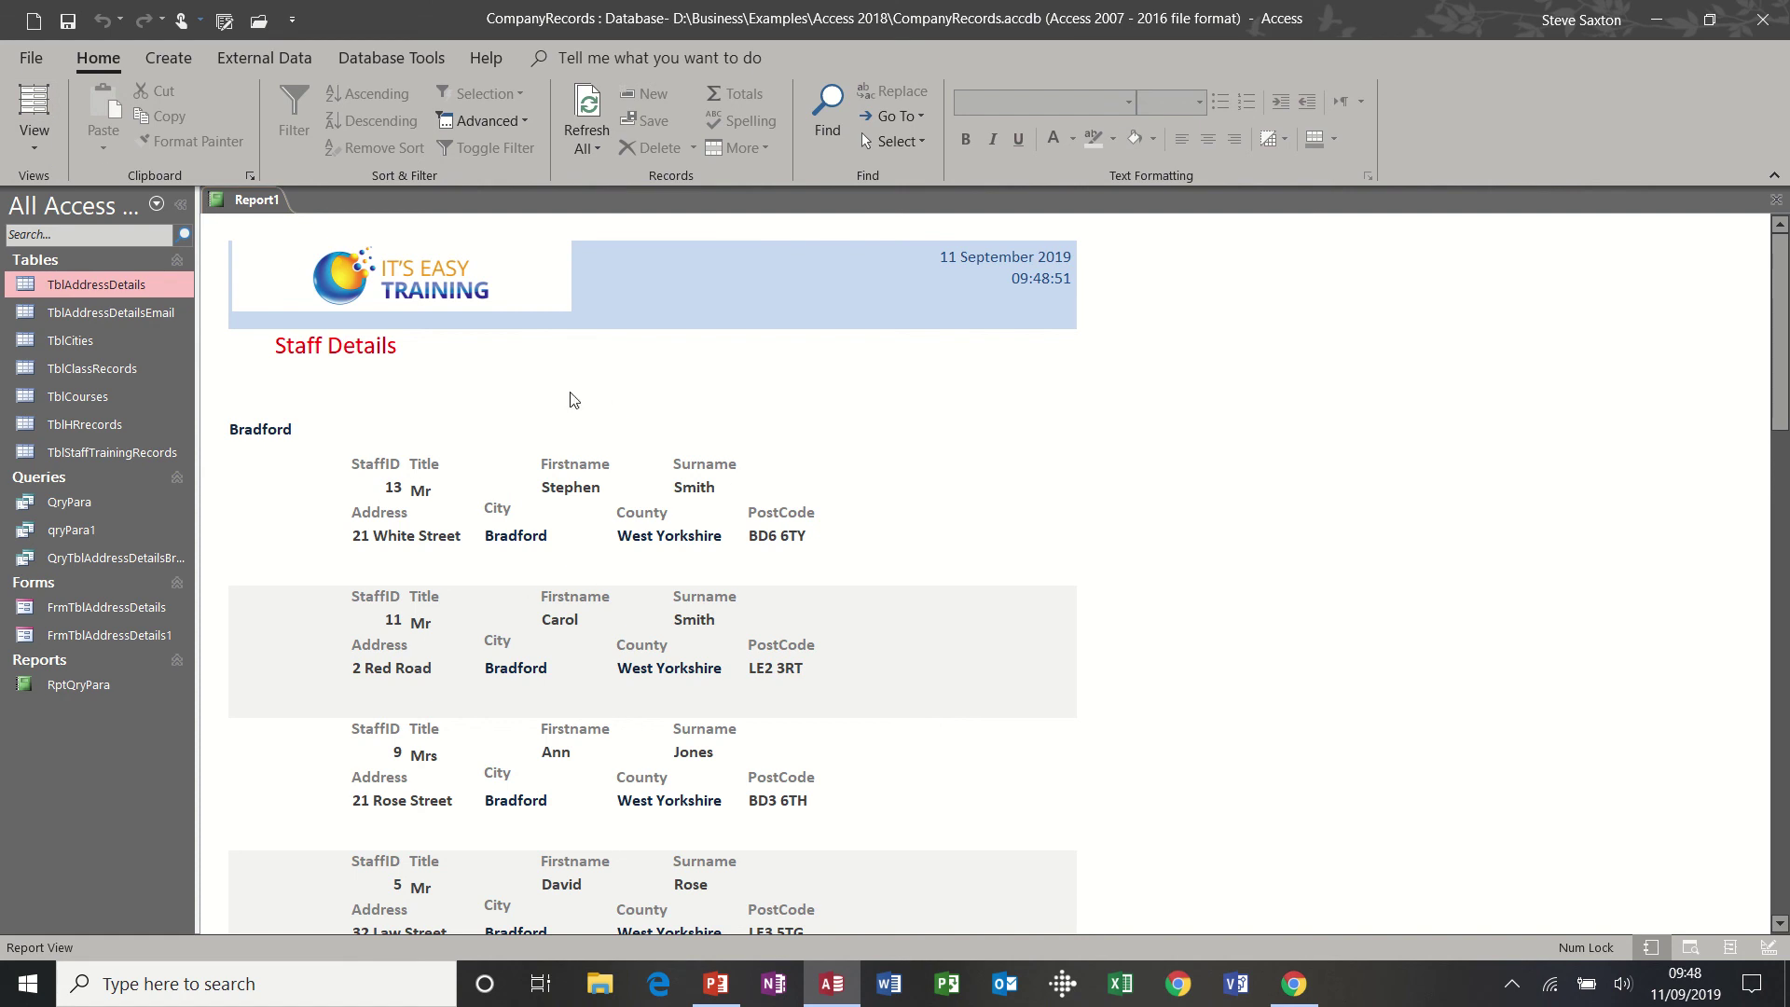
Step: Switch back to Design View, close the Property Sheet and select the Page Header
click(34, 145)
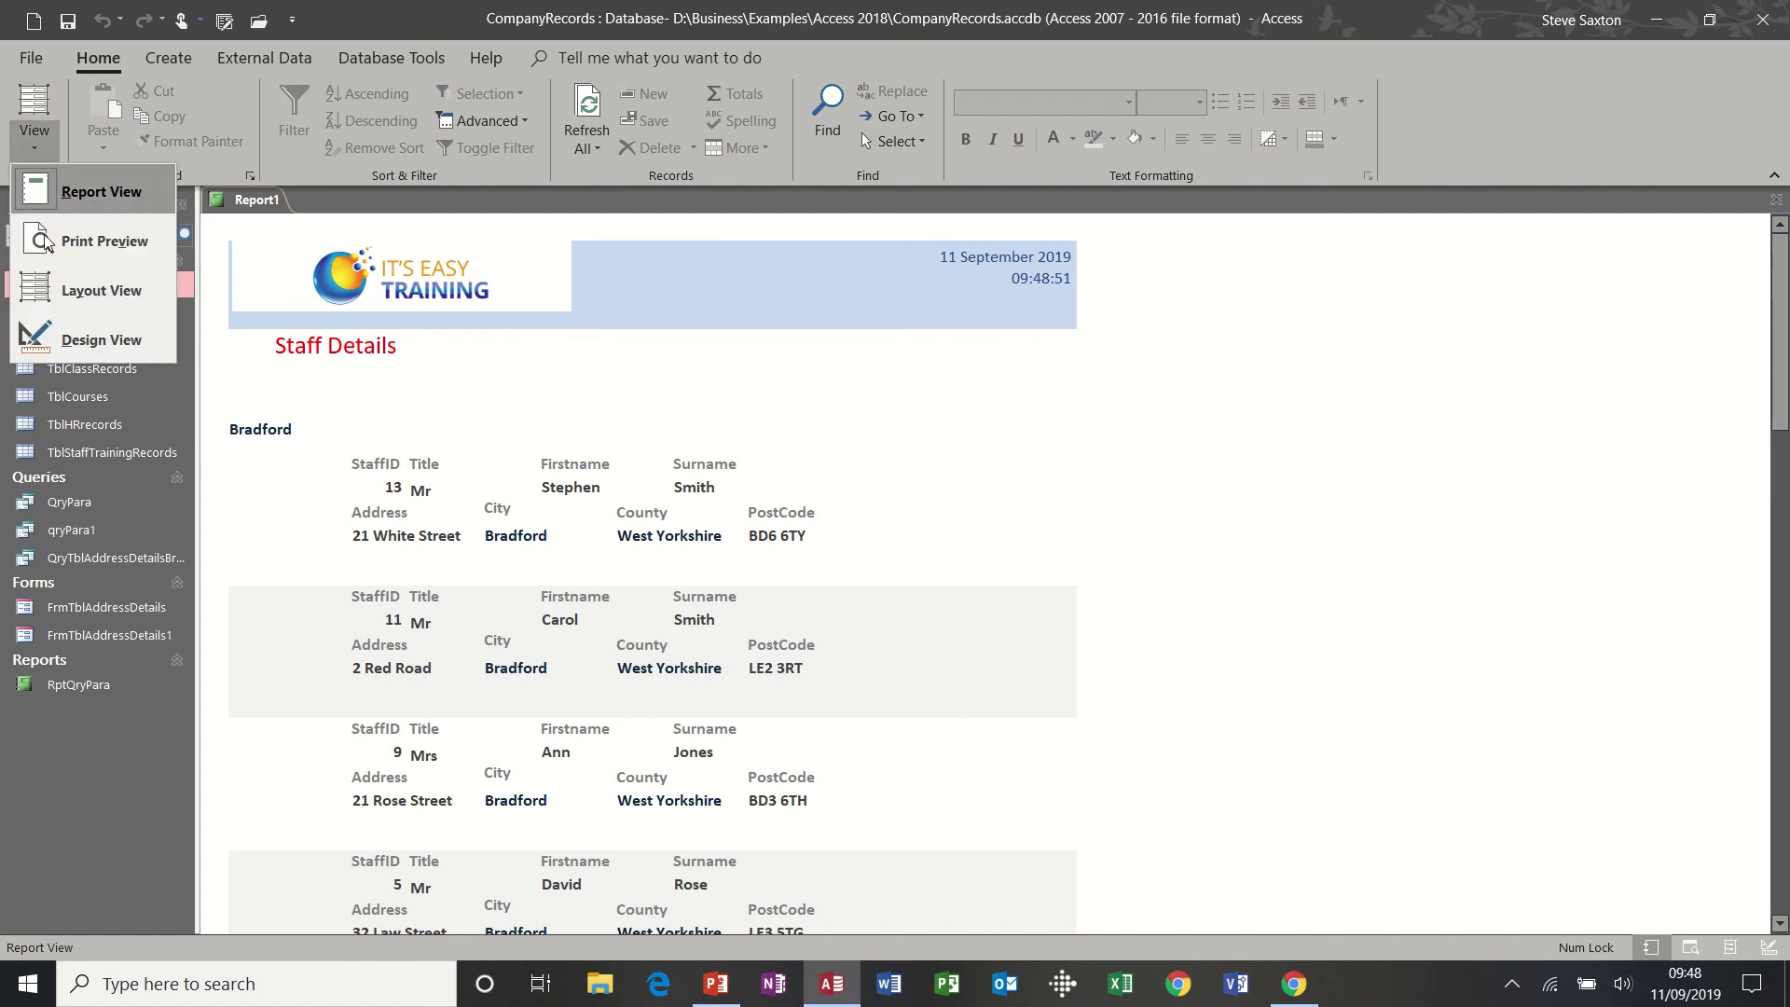
click(80, 339)
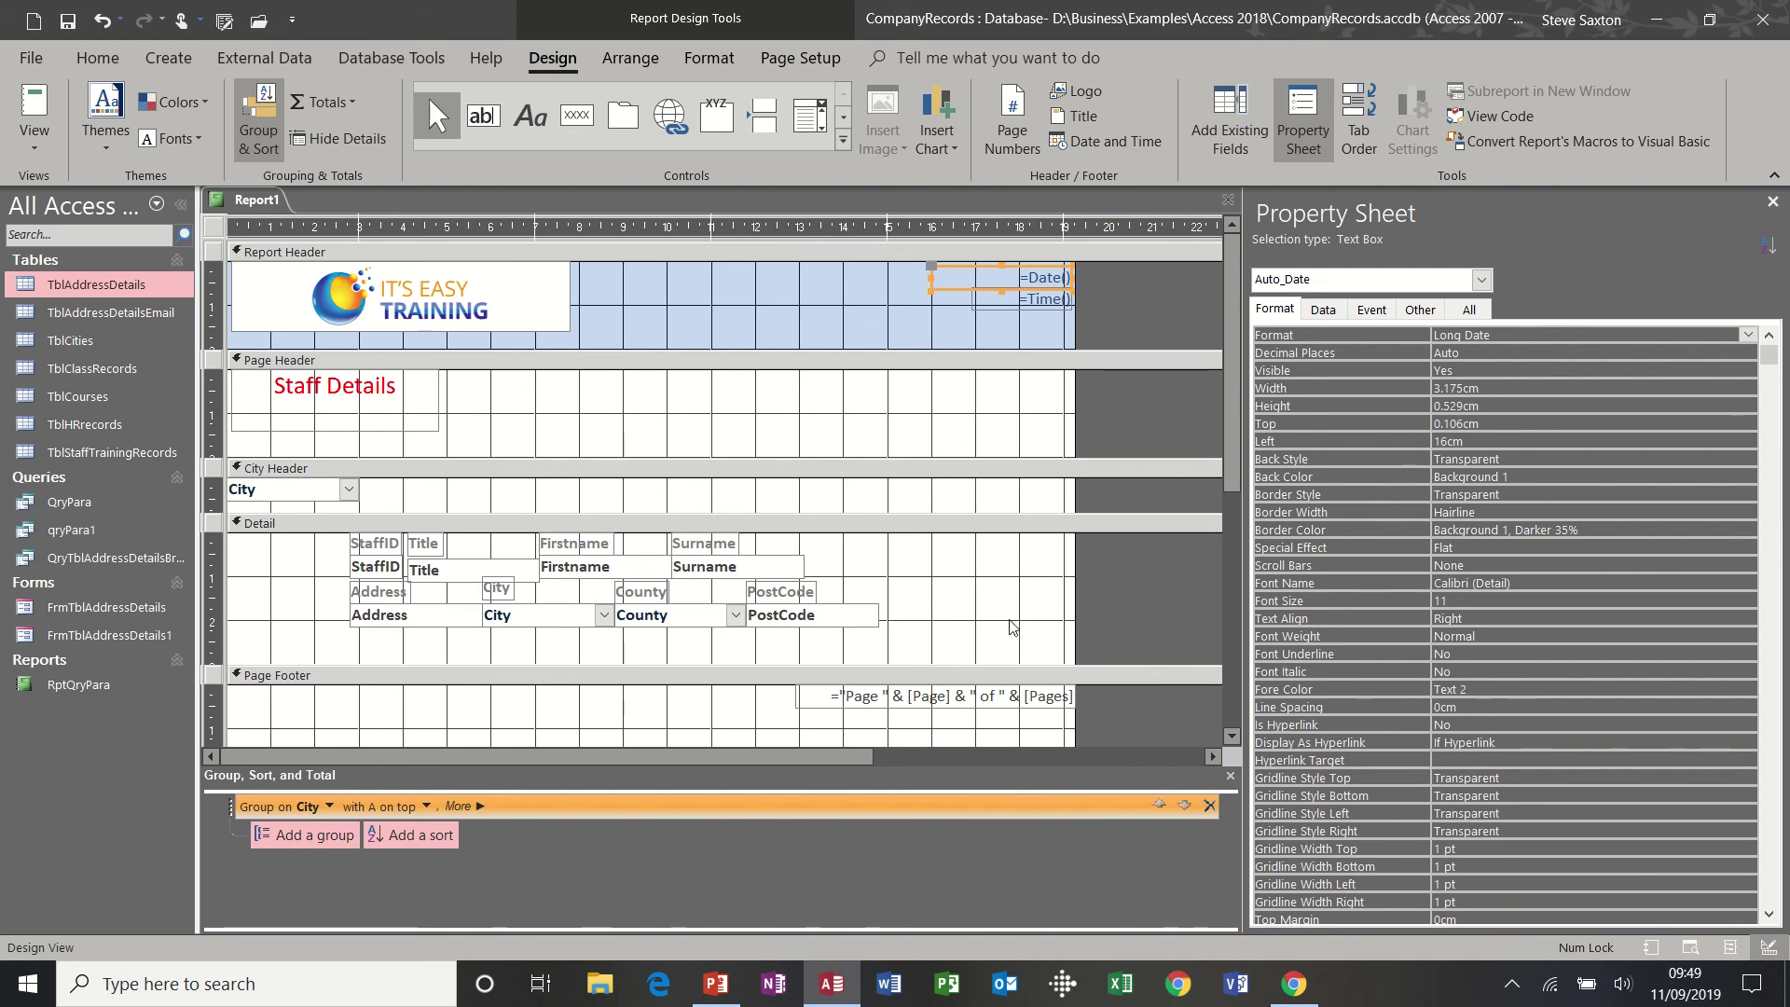
click(1773, 202)
click(756, 406)
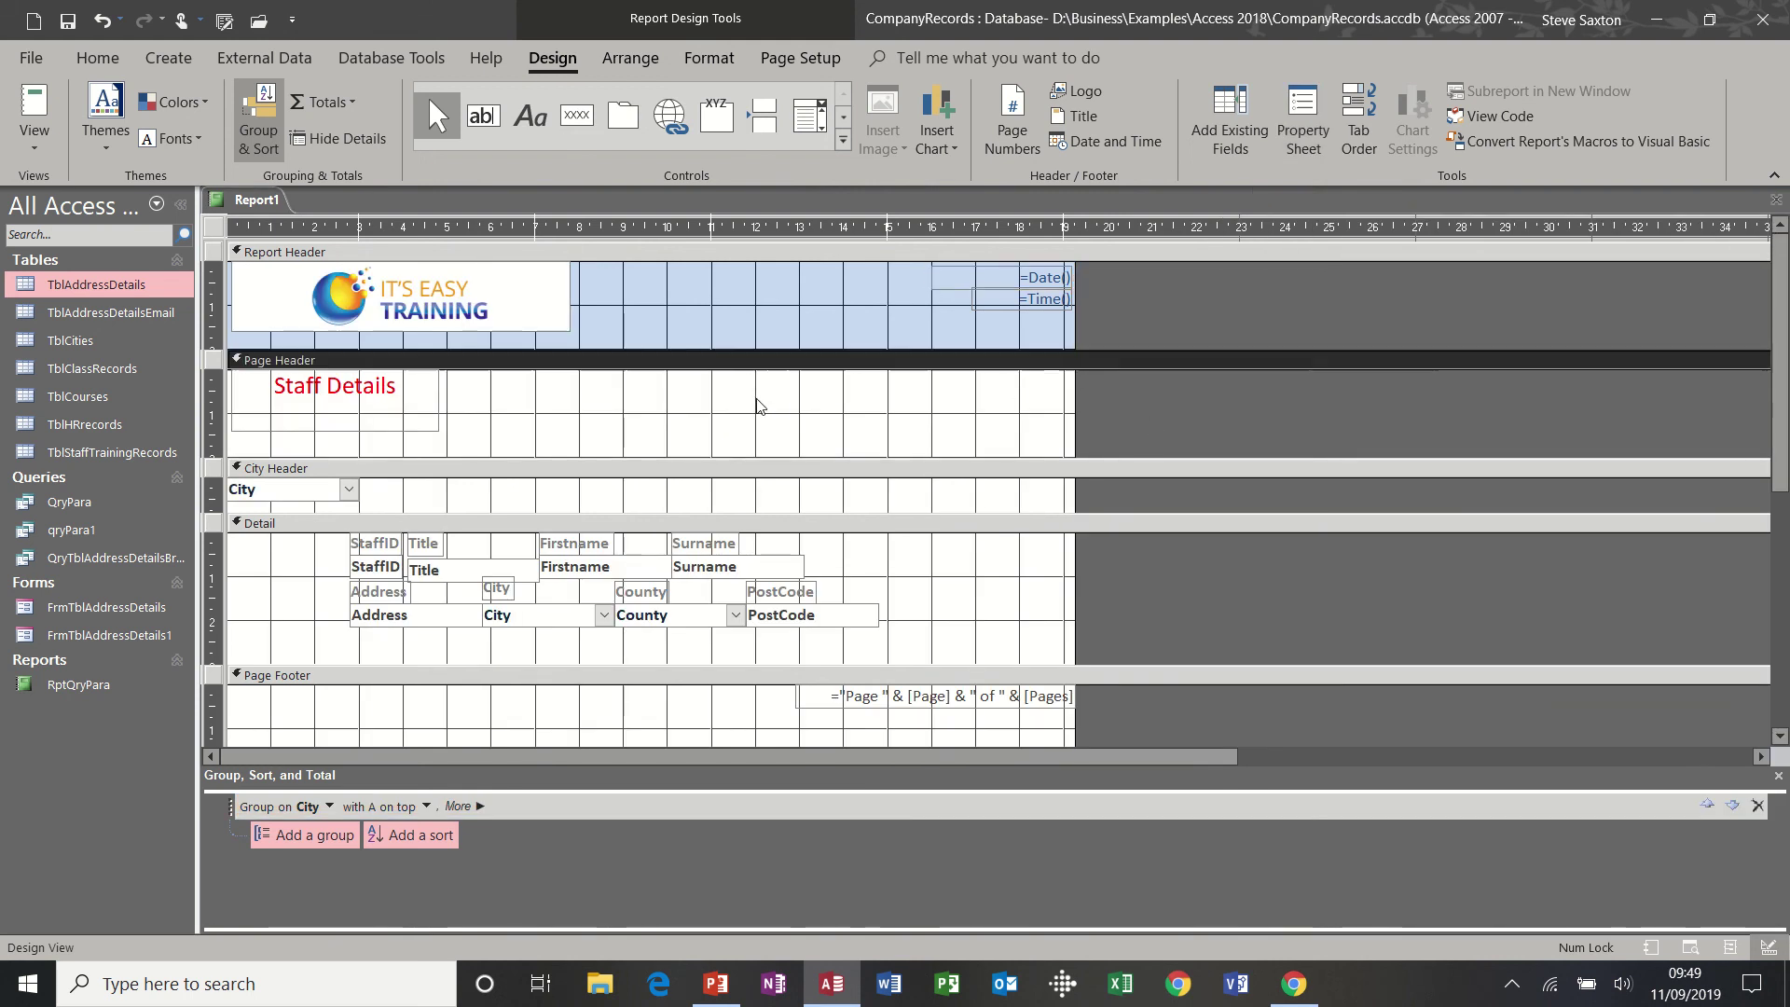